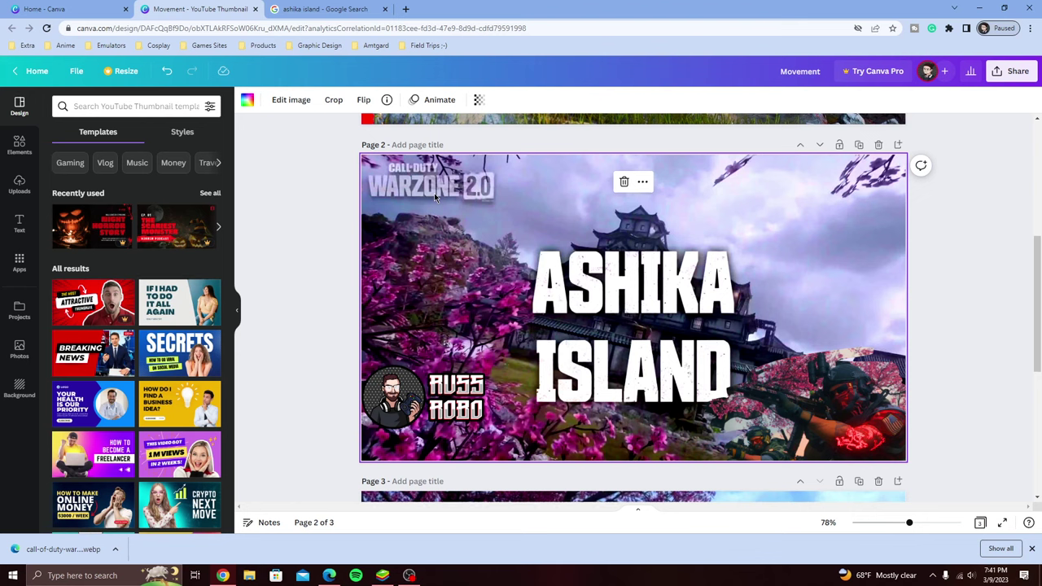
Examine the transparency settings of the Russ Robo logo on page 2
left_click(423, 400)
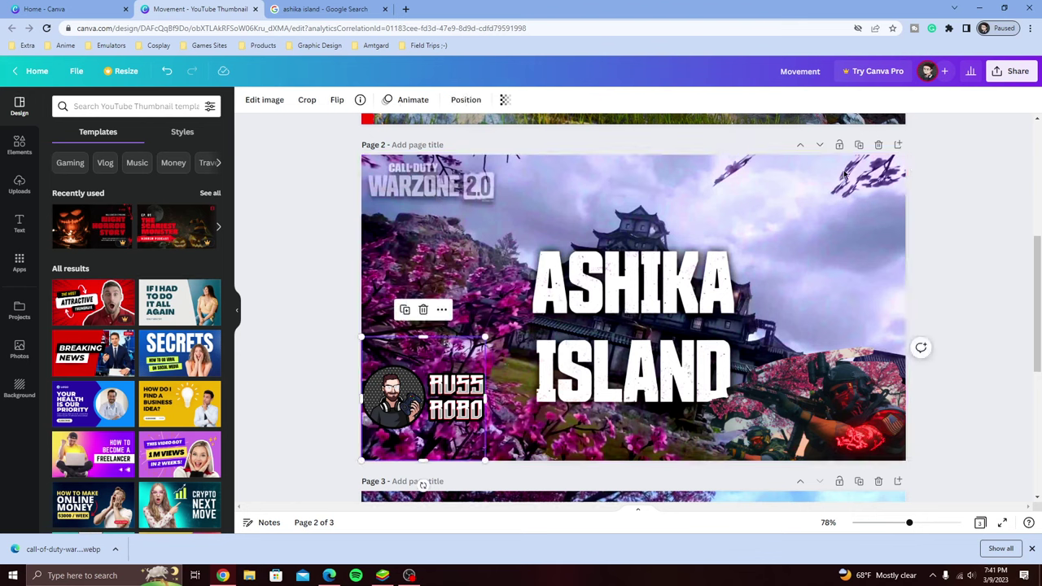
left_click(505, 102)
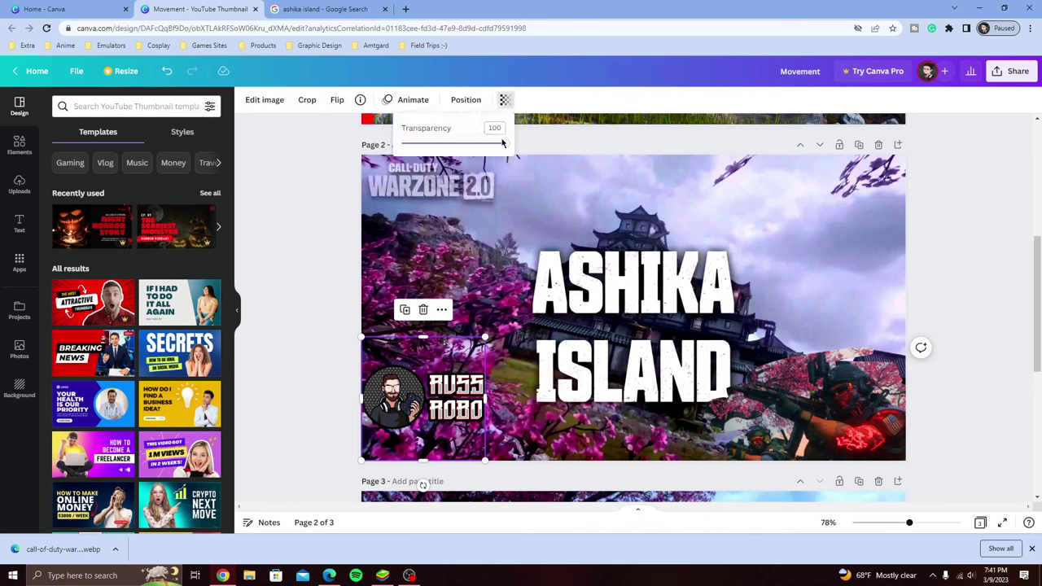
left_click_drag(504, 147, 526, 153)
left_click(419, 182)
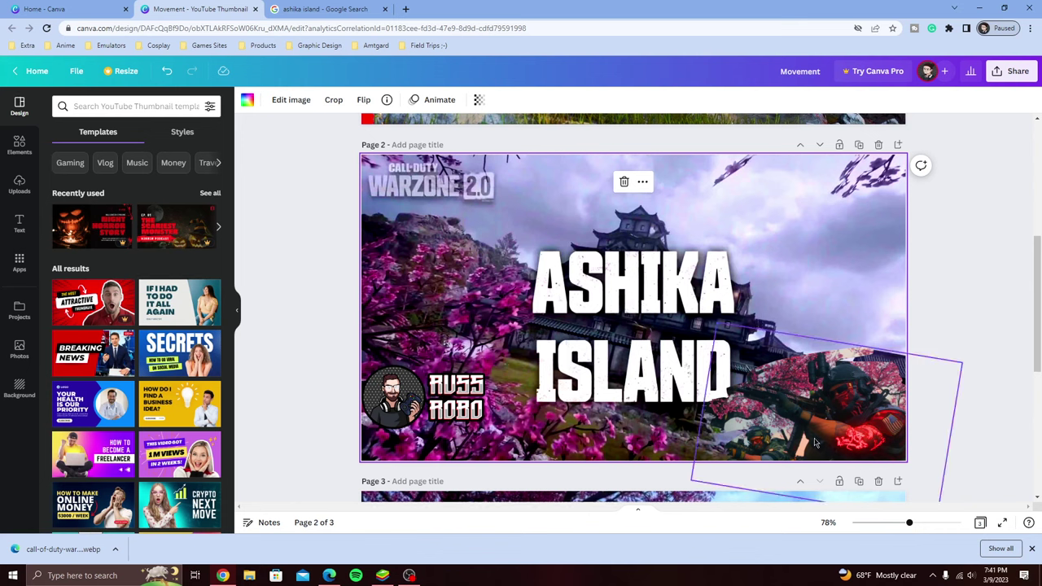
Duplicate page 2 and move the brush-framed soldier picture on the copy to the middle of the page
left_click(859, 145)
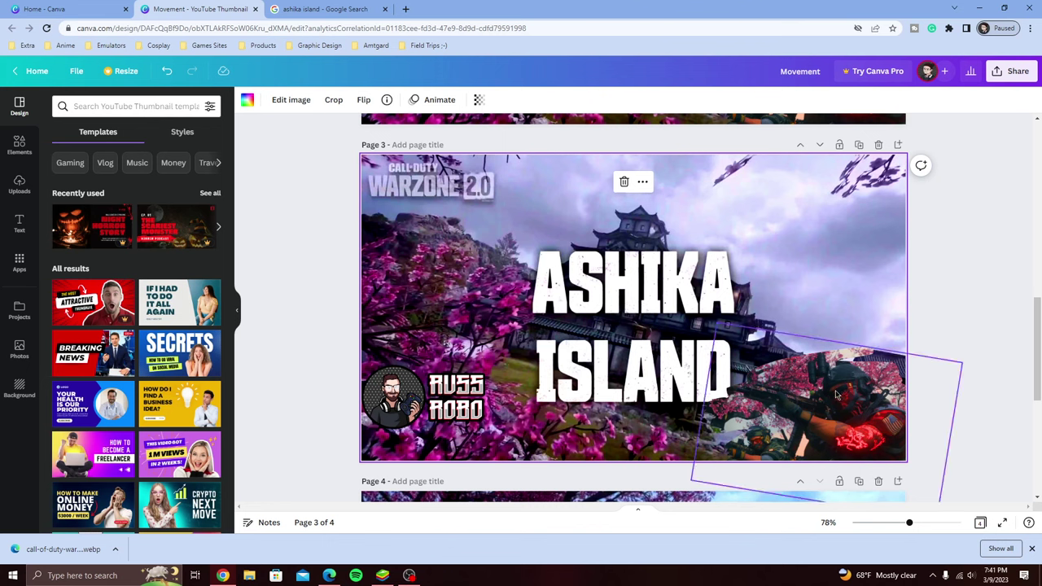
left_click_drag(834, 402, 691, 268)
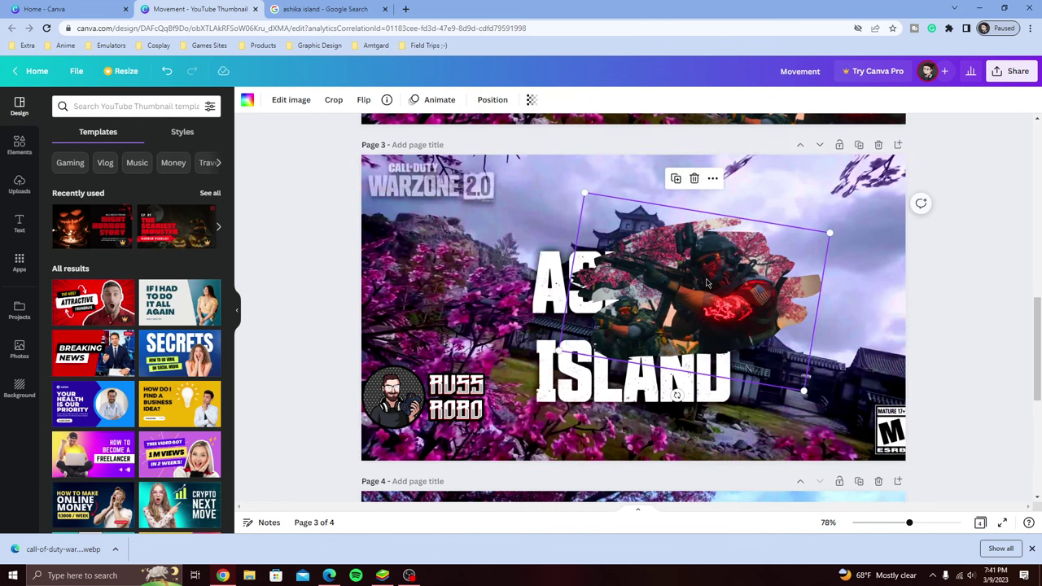
Add the uploaded soldier image to page 3, shift the brush-framed picture to the upper edge, and align the new image with the lower-right corner
left_click(20, 184)
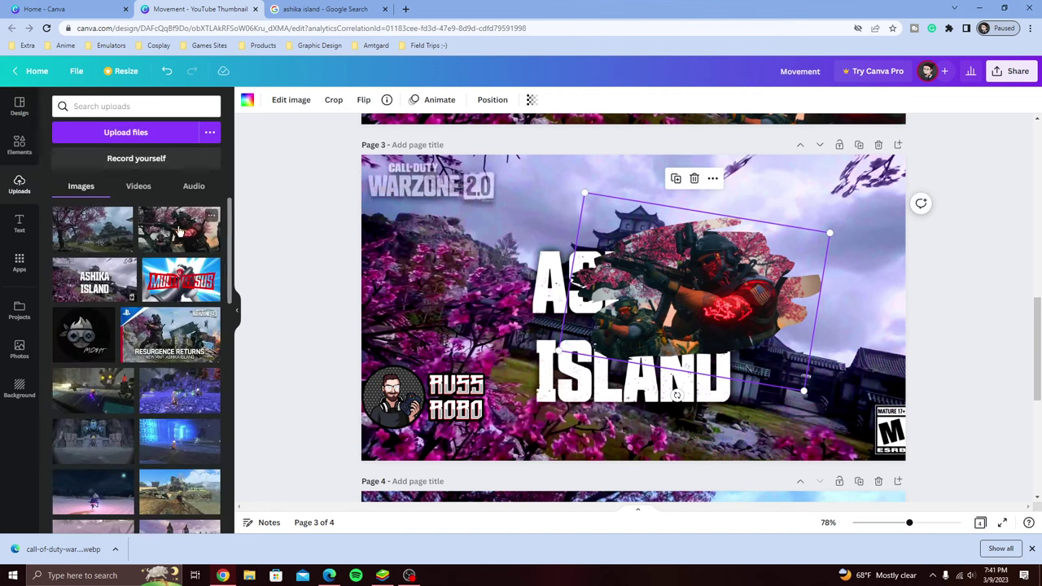
left_click_drag(179, 231, 457, 318)
left_click_drag(747, 279, 733, 208)
left_click_drag(525, 356, 752, 372)
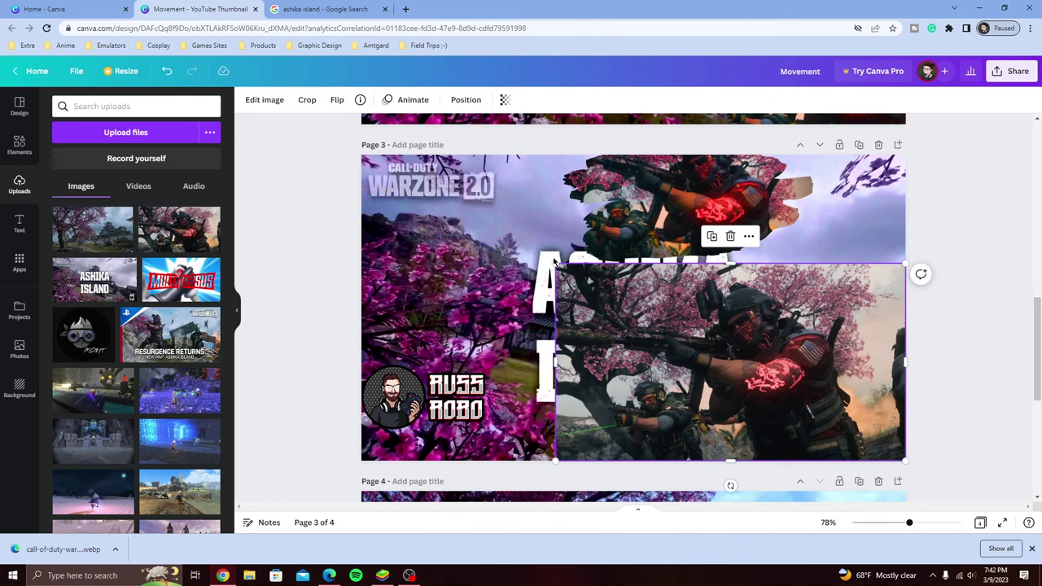
Shrink the new soldier image to a small rectangle in the lower-right corner of page 3
left_click_drag(554, 265, 773, 386)
left_click(778, 291)
mouse_move(824, 423)
left_mouse_down()
mouse_move(701, 332)
mouse_move(799, 346)
mouse_move(827, 424)
left_mouse_up()
left_click(769, 302)
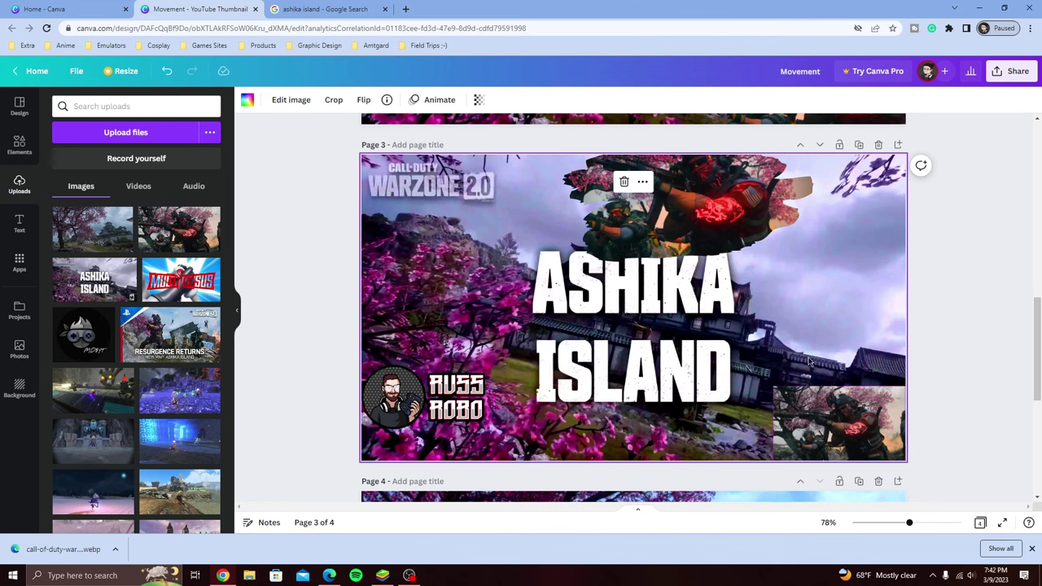
Set the contrast of the small soldier image to 24
left_click(802, 405)
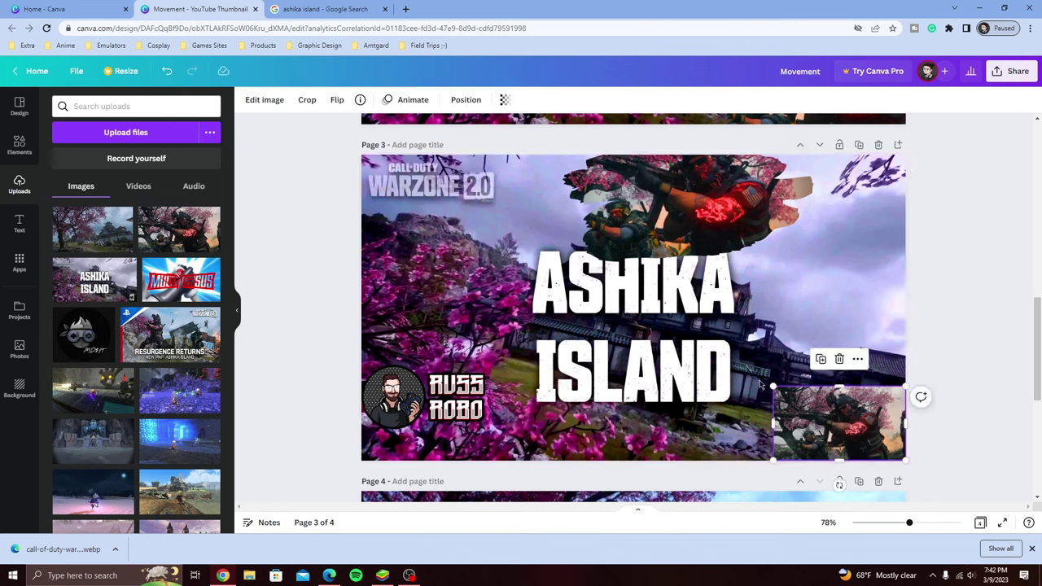
left_click(261, 101)
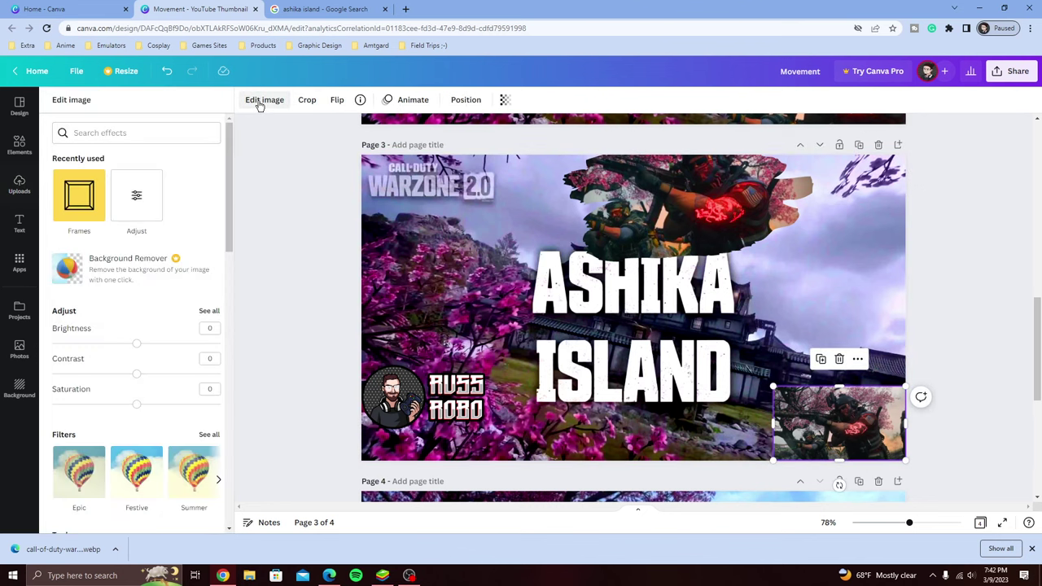
mouse_move(140, 378)
left_mouse_down()
mouse_move(237, 374)
mouse_move(156, 373)
left_mouse_up()
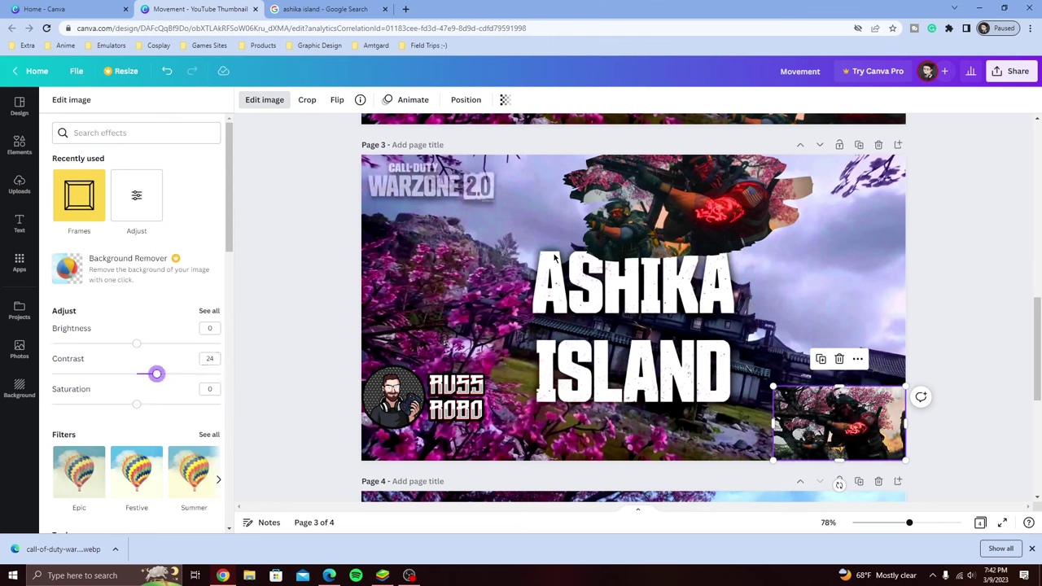
Match the small soldier image to the brush-framed picture's adjustments by setting its saturation to 100 and contrast to 0
left_click(676, 199)
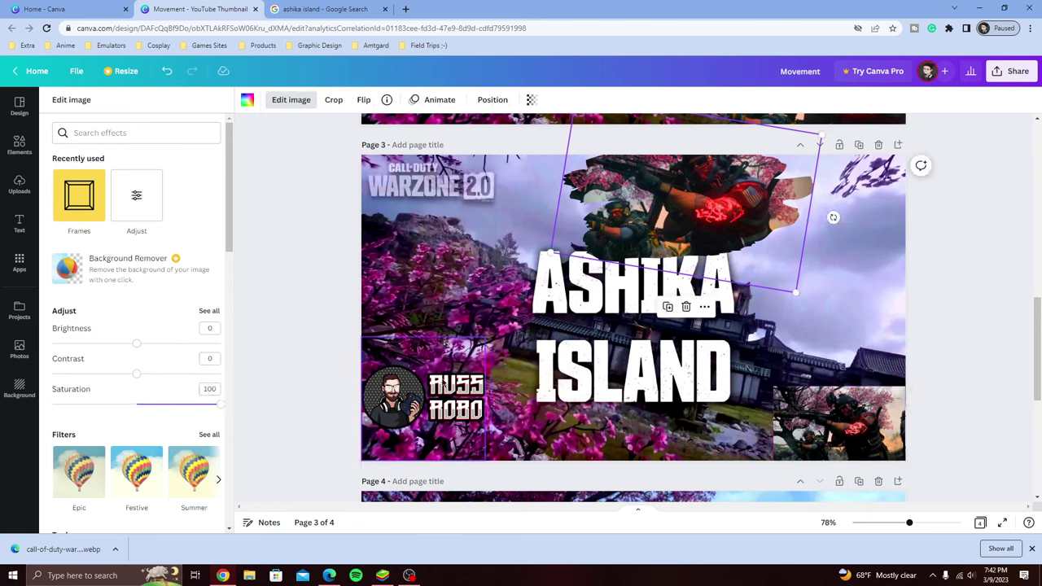
left_click(827, 411)
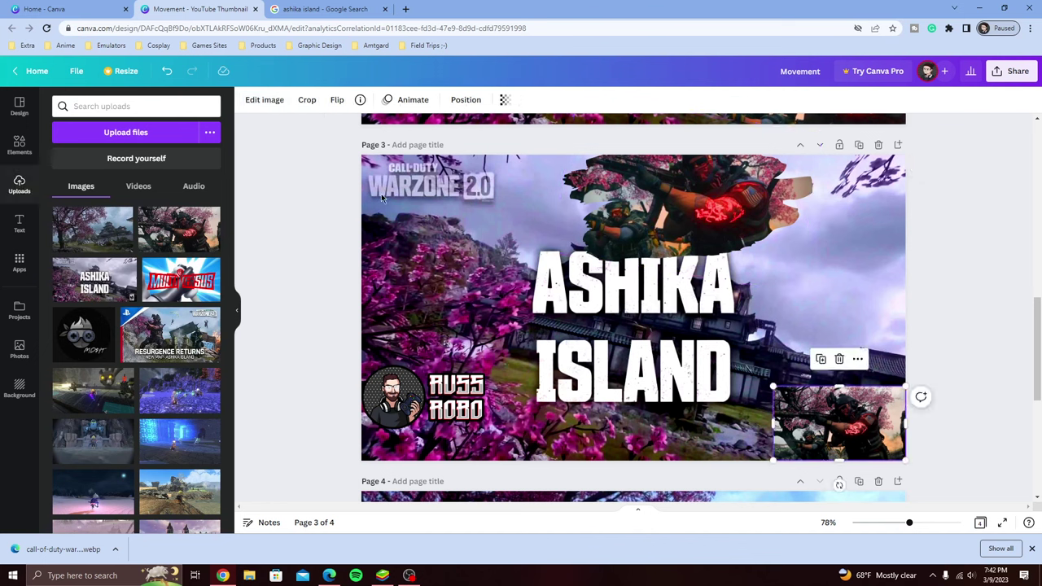
left_click(264, 100)
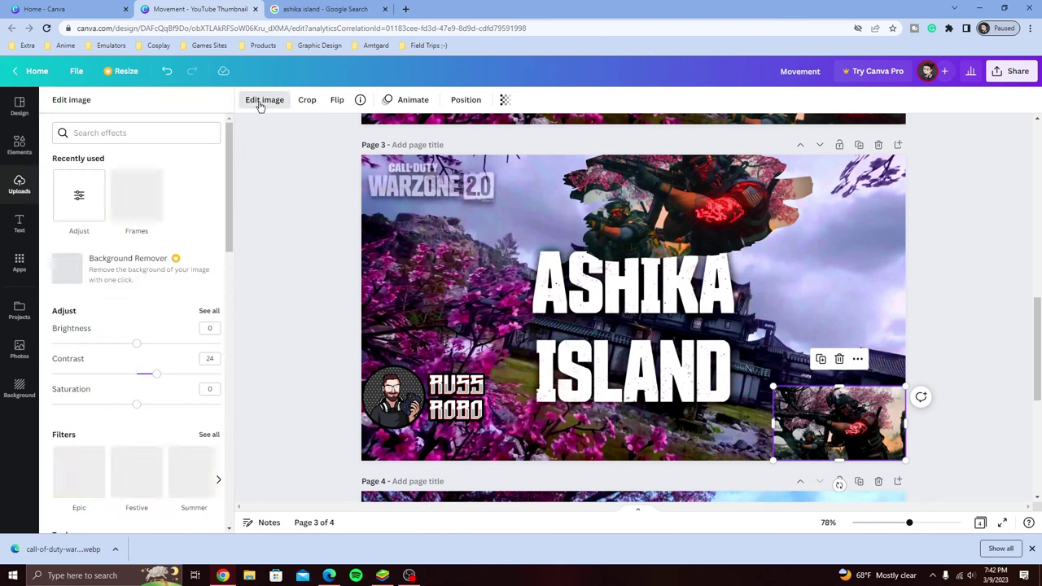
left_click_drag(139, 407, 244, 409)
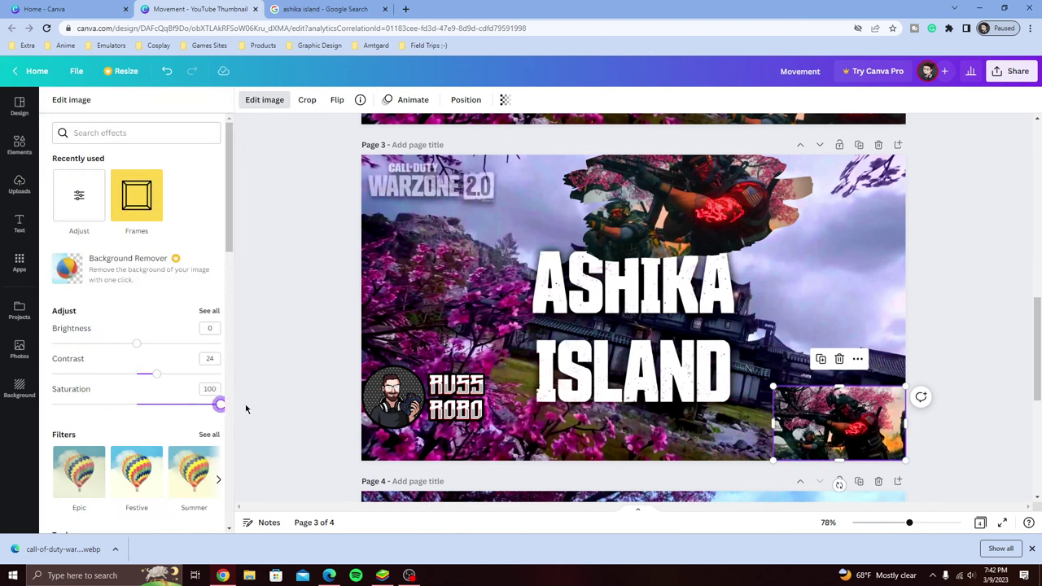
left_click_drag(156, 376, 136, 376)
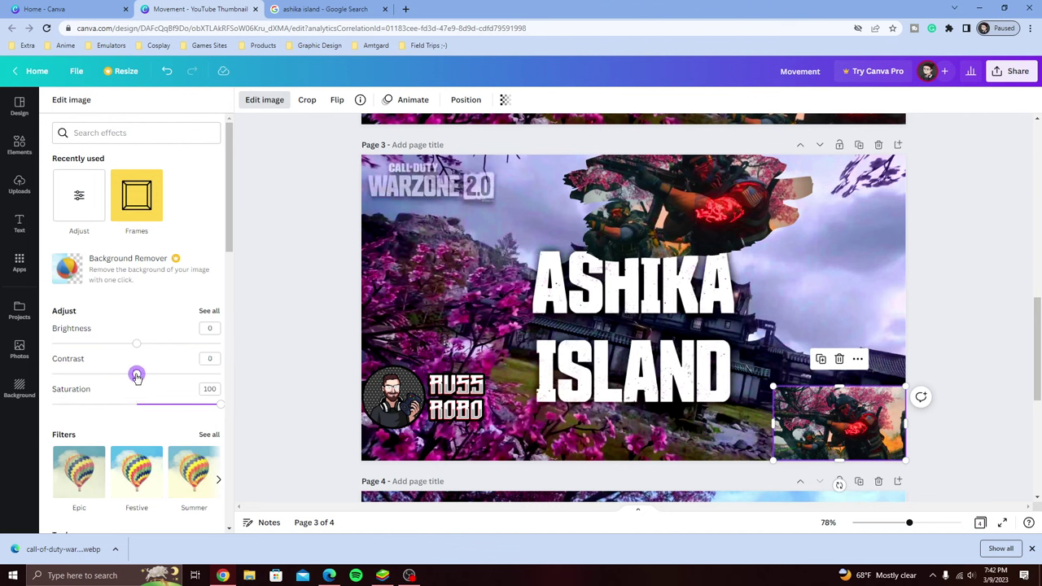
key("Escape")
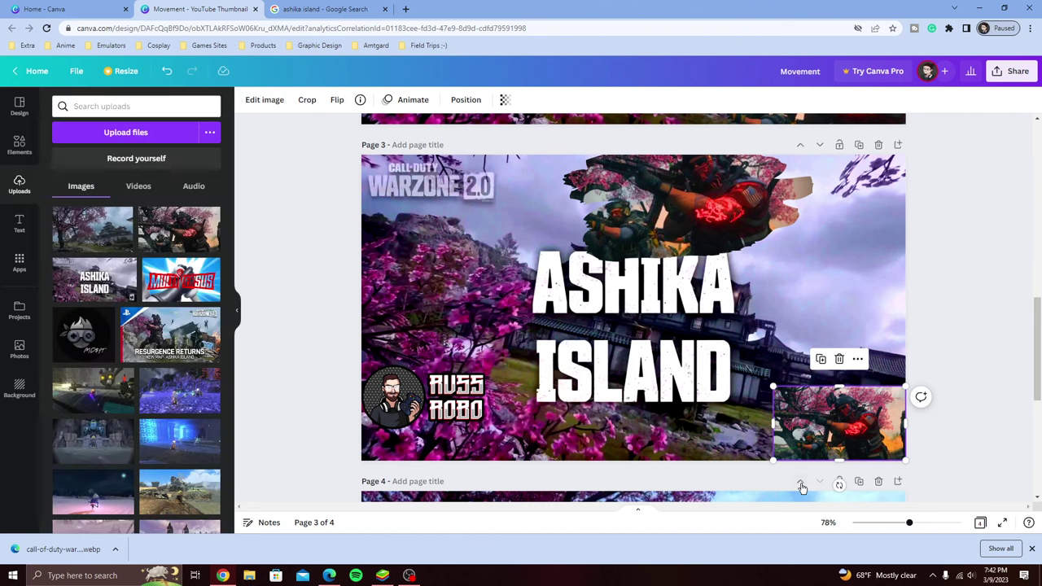
Search the elements for "dirt", clear that search, and bring up the Frame results instead
left_click(698, 444)
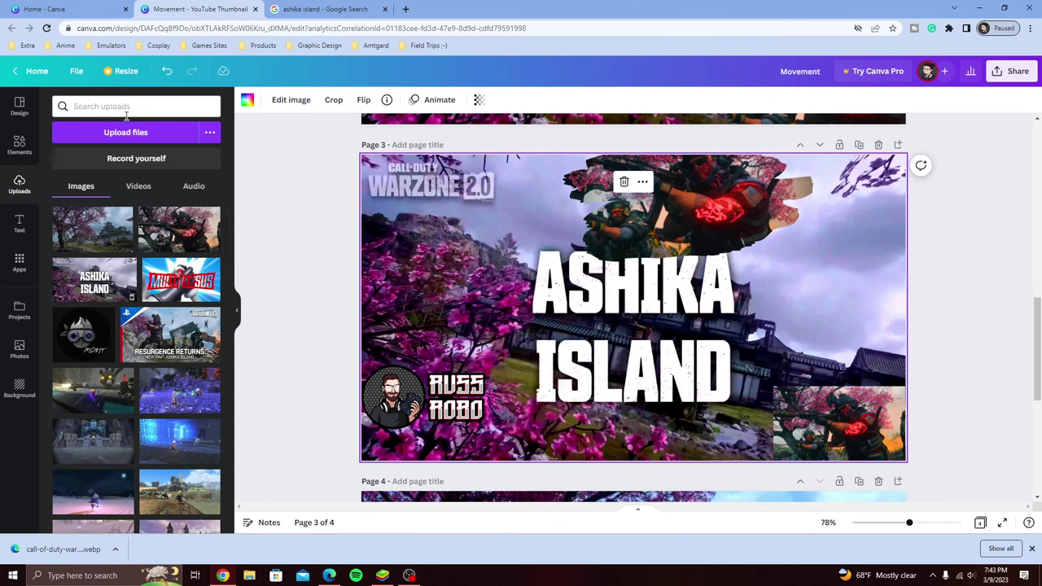
left_click(20, 145)
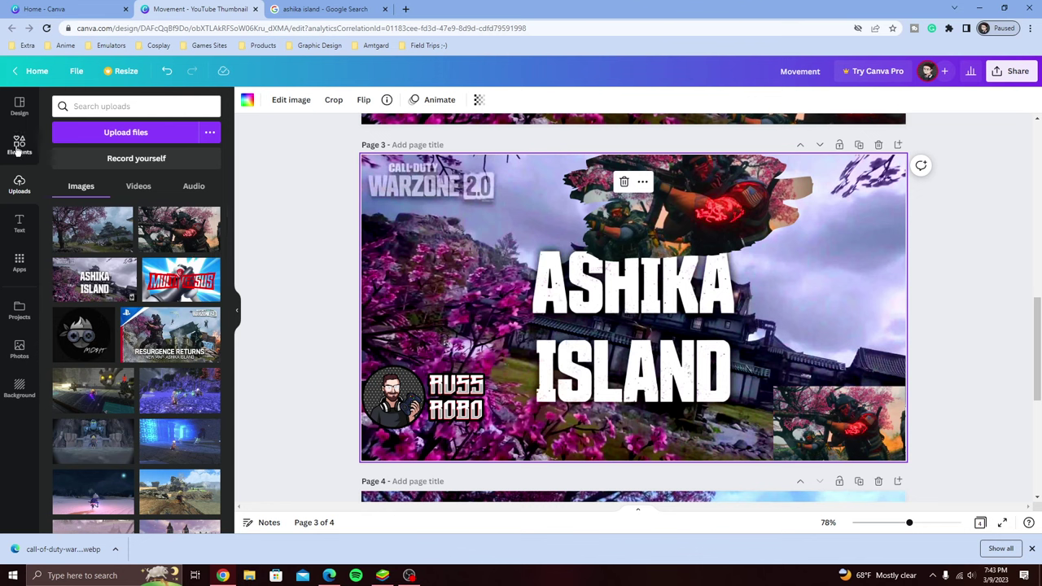
left_click(97, 107)
type("dirt")
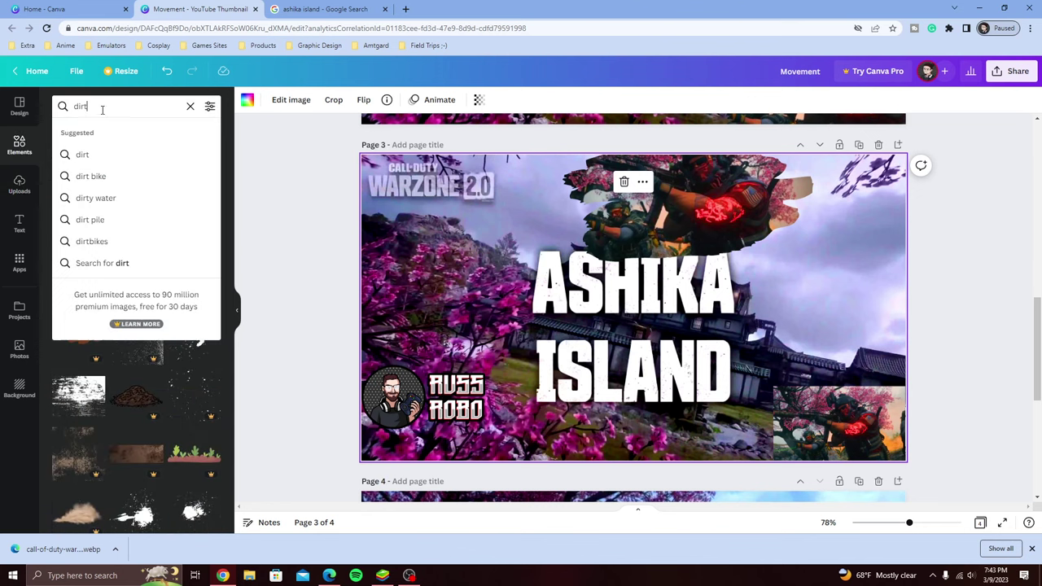
key("Return")
left_click(190, 106)
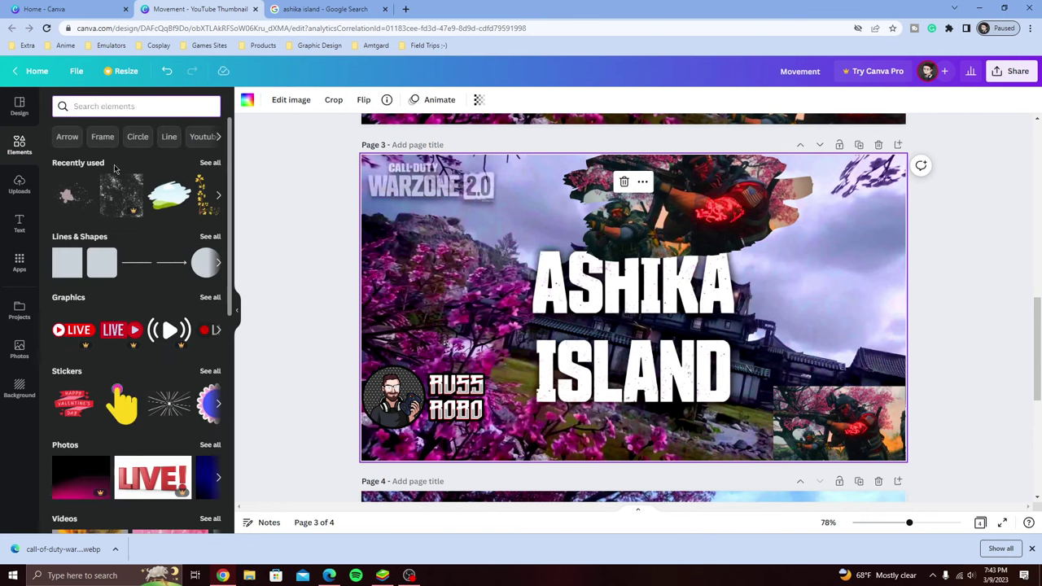
left_click(102, 137)
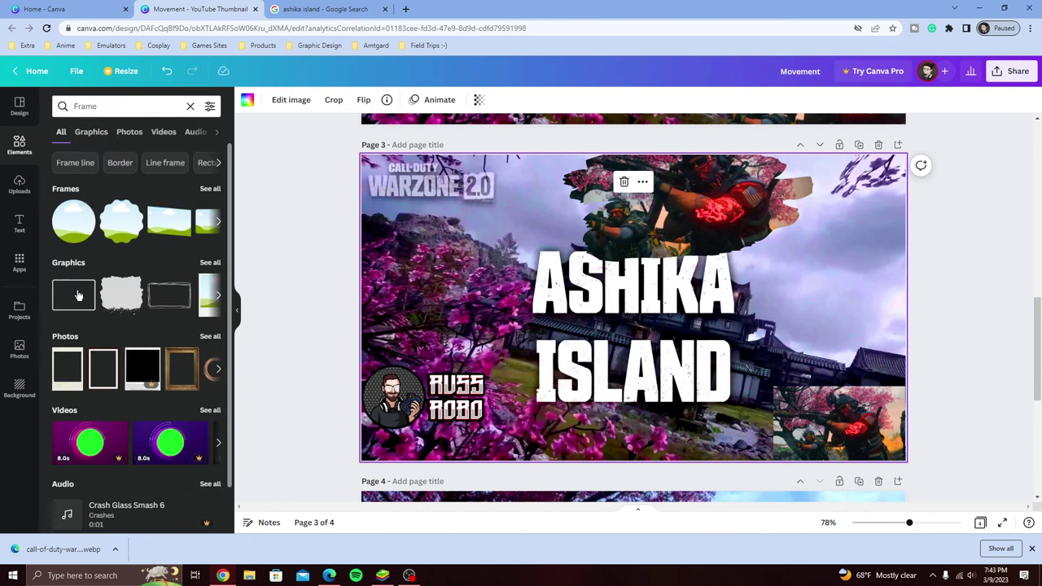
Try replacing the small soldier image with the gold picture frame photo, and undo the change
left_click_drag(76, 296, 204, 163)
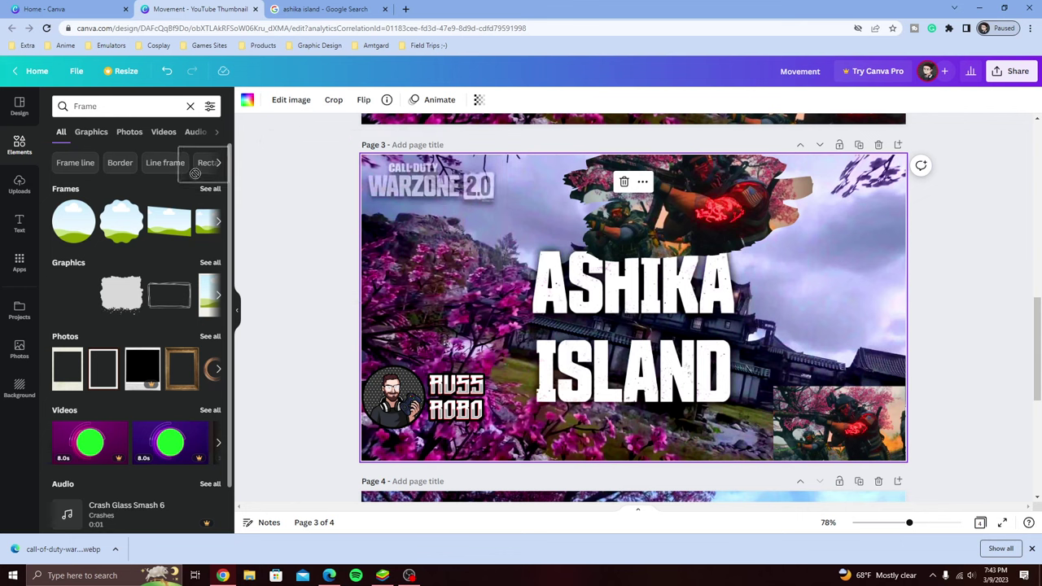
left_click_drag(168, 308, 202, 325)
left_click_drag(183, 366, 777, 346)
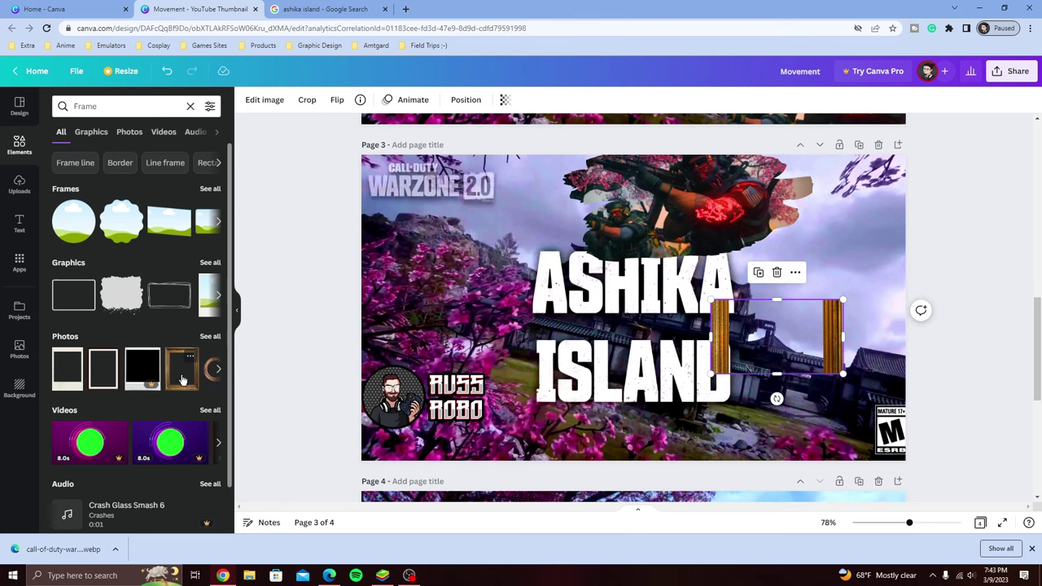
left_click(168, 72)
left_click(168, 73)
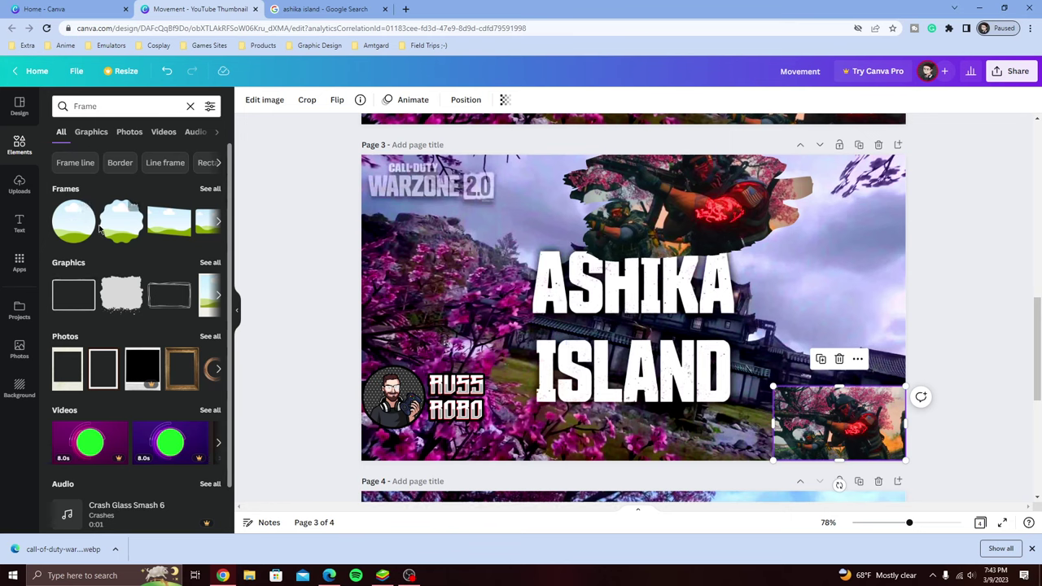
Add the scalloped circle frame near the middle of page 3 and move the small soldier image beside it over the title
left_click(209, 189)
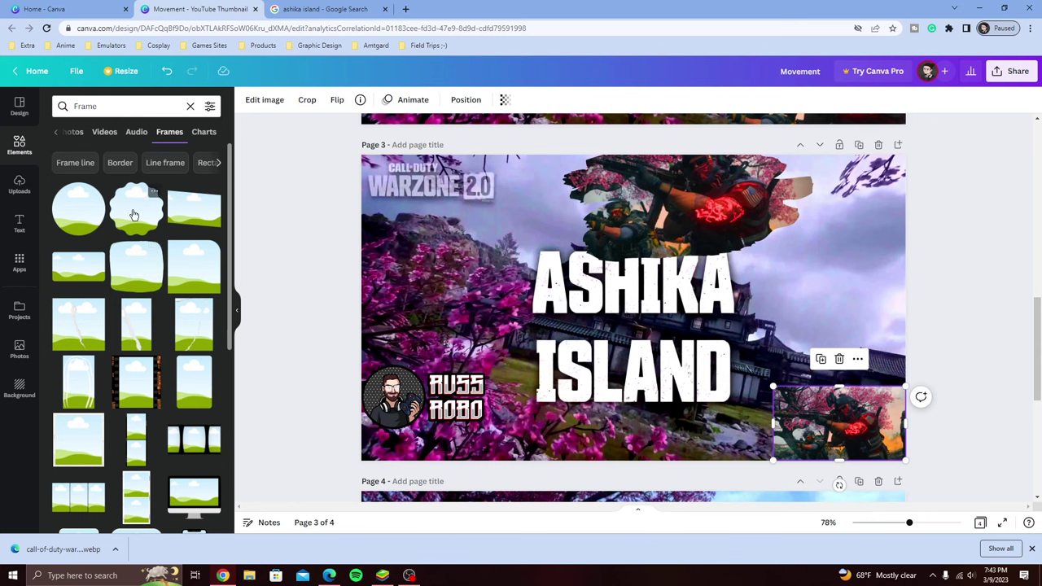
left_click_drag(135, 214, 465, 267)
left_click_drag(839, 422, 691, 348)
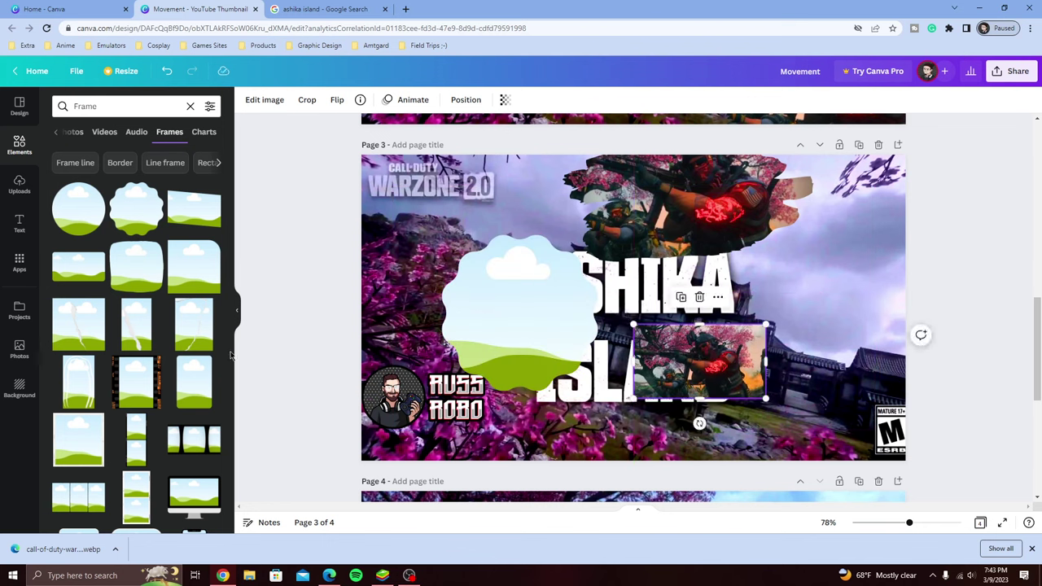
Browse the Frame line results for frames, photos and graphics, and the Rectangular frame graphics
left_click(86, 164)
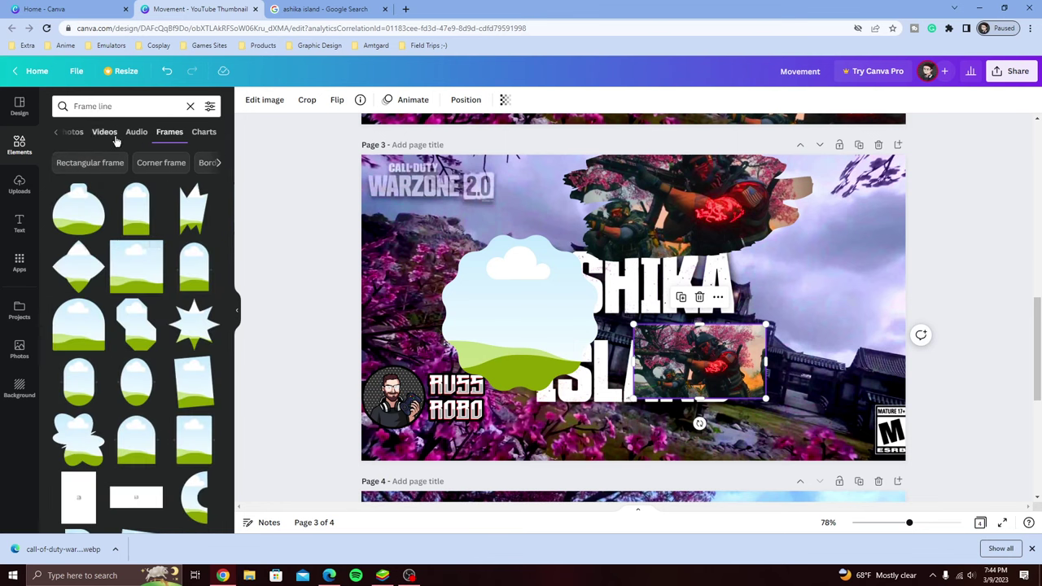
left_click(85, 134)
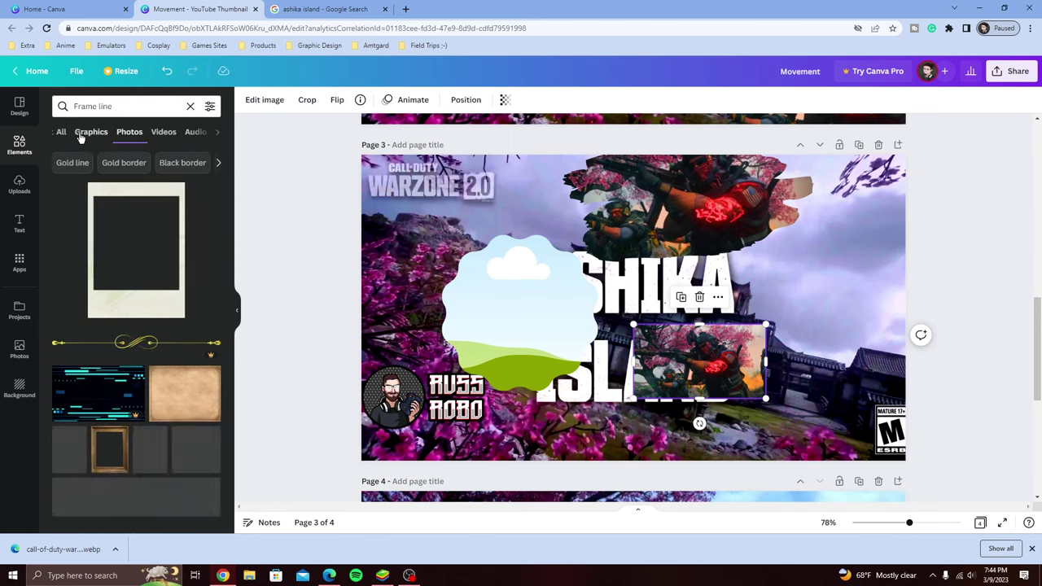
left_click_drag(109, 449, 167, 275)
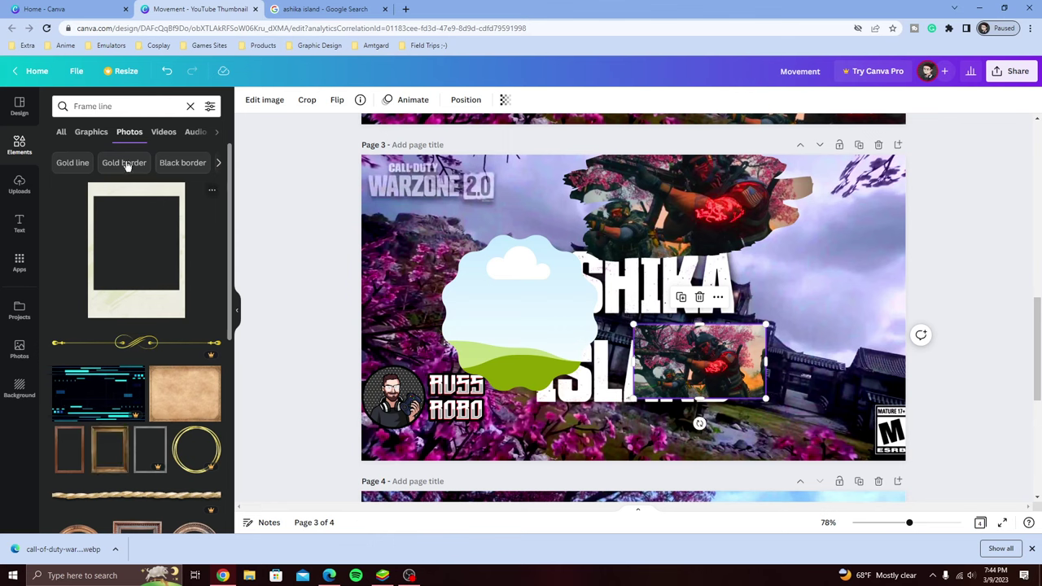
left_click(84, 137)
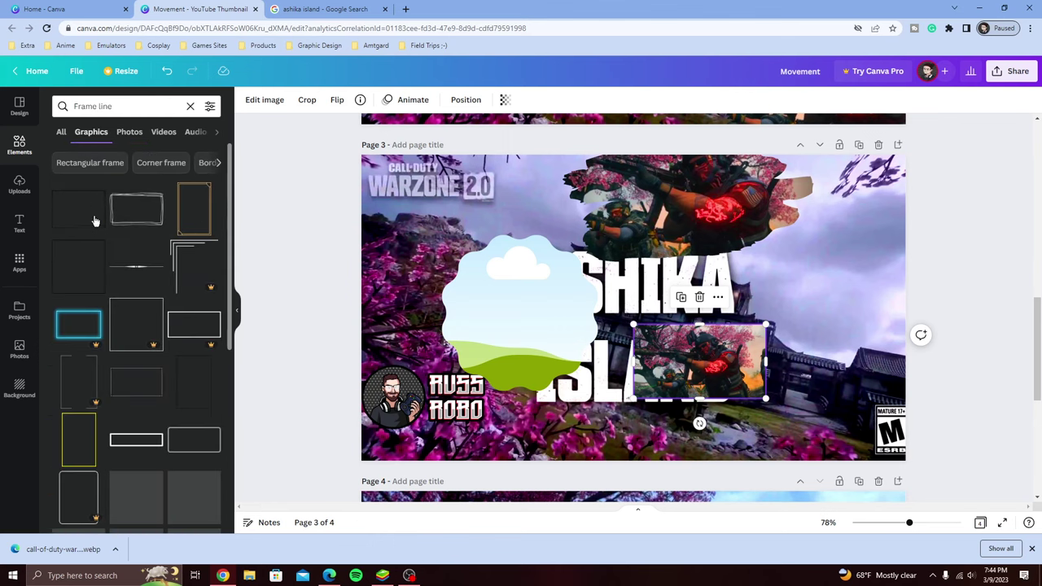
left_click(90, 163)
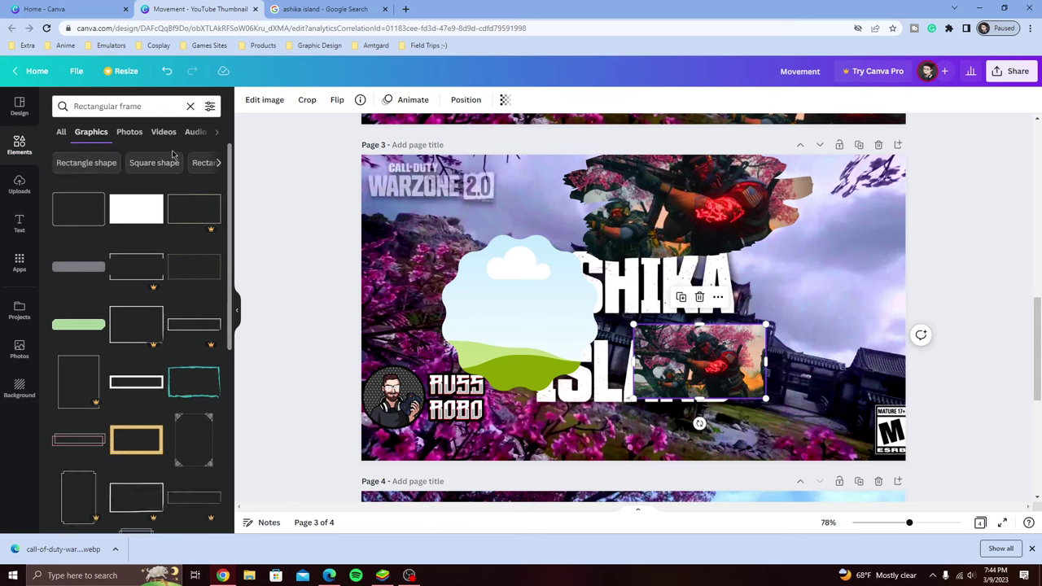
Clear the element search and open the full Frames collection
left_click(190, 107)
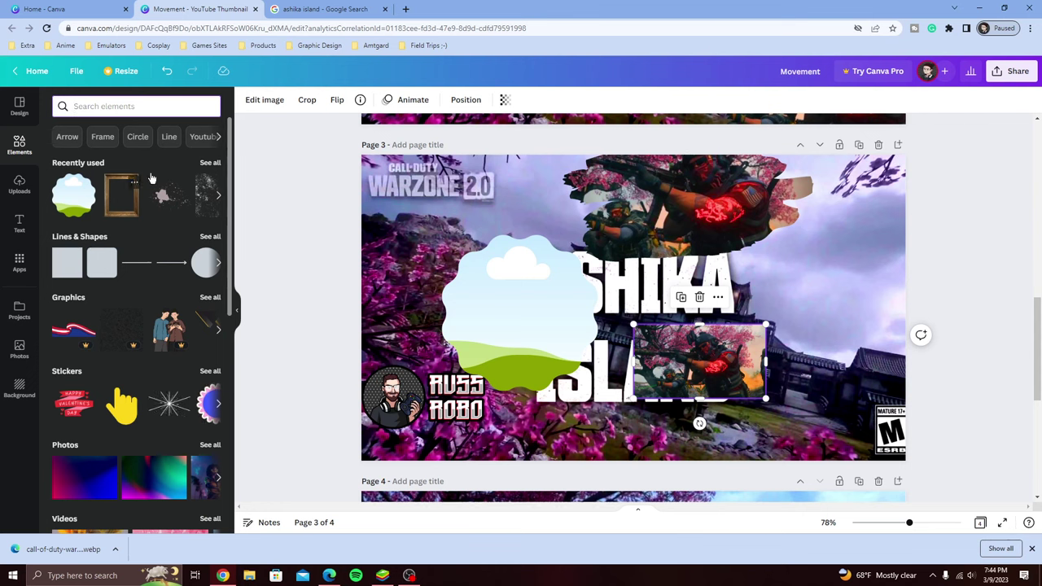
scroll(150, 390, "down", 6)
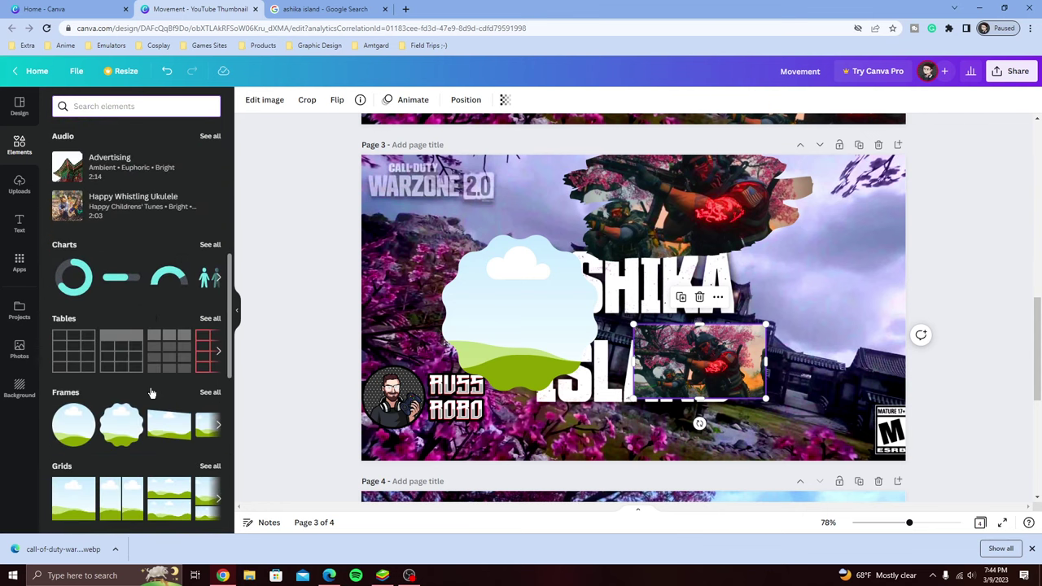
left_click(210, 392)
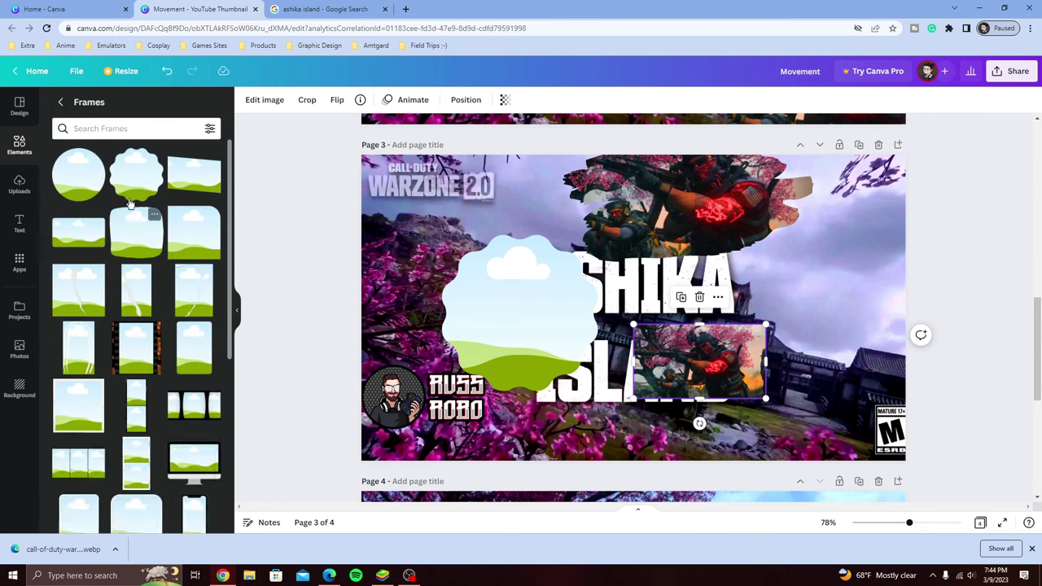
Add the tablet frame, try the small soldier image in it, undo the fill, and move the empty frame onto the scalloped frame
scroll(133, 327, "down", 5)
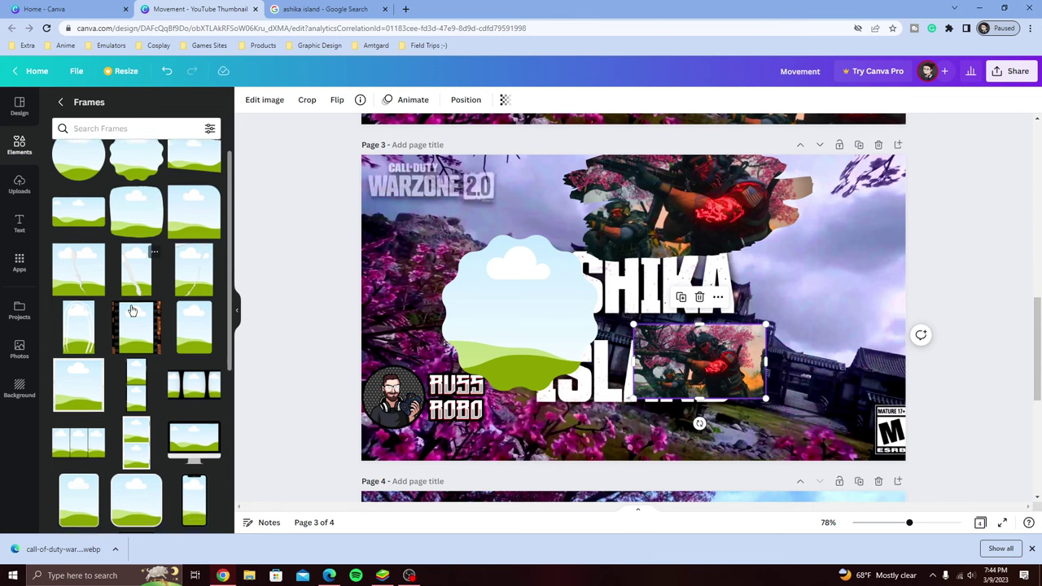
left_click_drag(137, 248, 756, 277)
left_click_drag(670, 350, 747, 310)
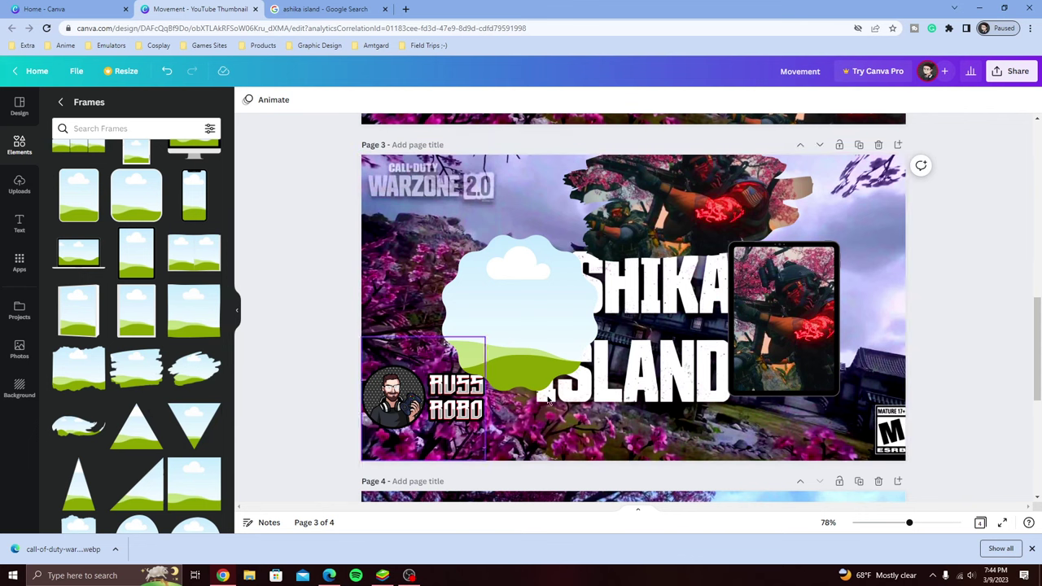
left_click(168, 73)
left_click_drag(790, 284, 465, 309)
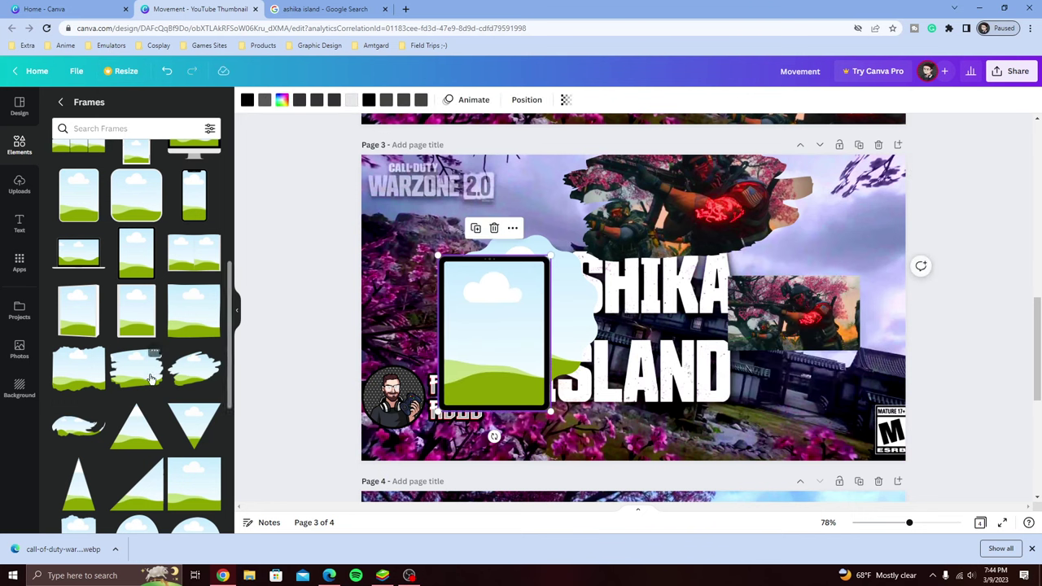
Try the curved brush-swoosh frame with the small soldier image over the title, and undo adding and filling the frame
mouse_move(67, 431)
left_mouse_down()
mouse_move(460, 364)
mouse_move(725, 295)
left_mouse_up()
mouse_move(648, 361)
left_mouse_down()
mouse_move(684, 301)
mouse_move(742, 322)
left_mouse_up()
mouse_move(651, 371)
left_mouse_down()
mouse_move(717, 275)
mouse_move(682, 350)
left_mouse_up()
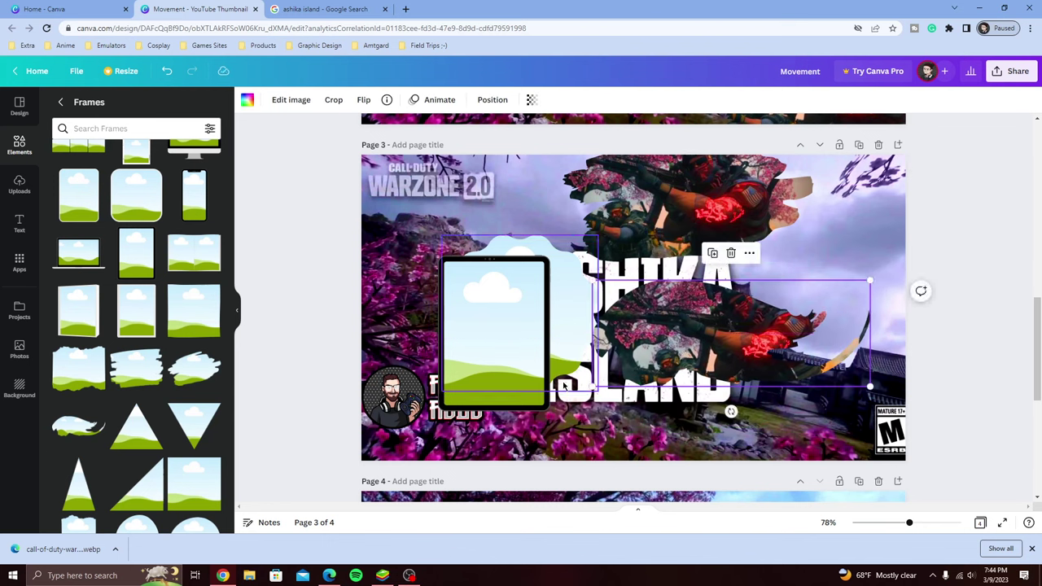
scroll(157, 385, "down", 5)
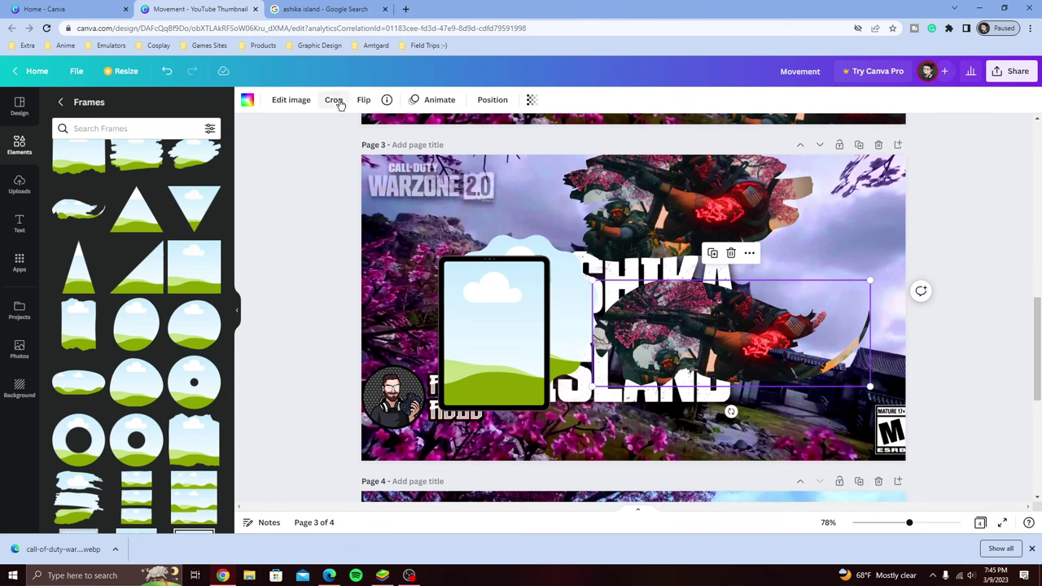
left_click(166, 72)
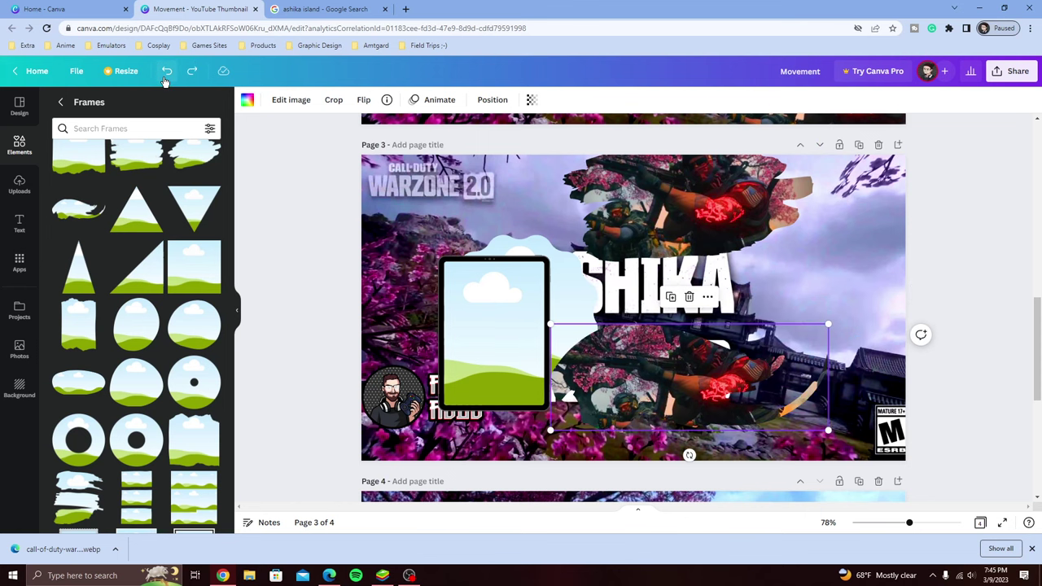
left_click(165, 72)
left_click(166, 72)
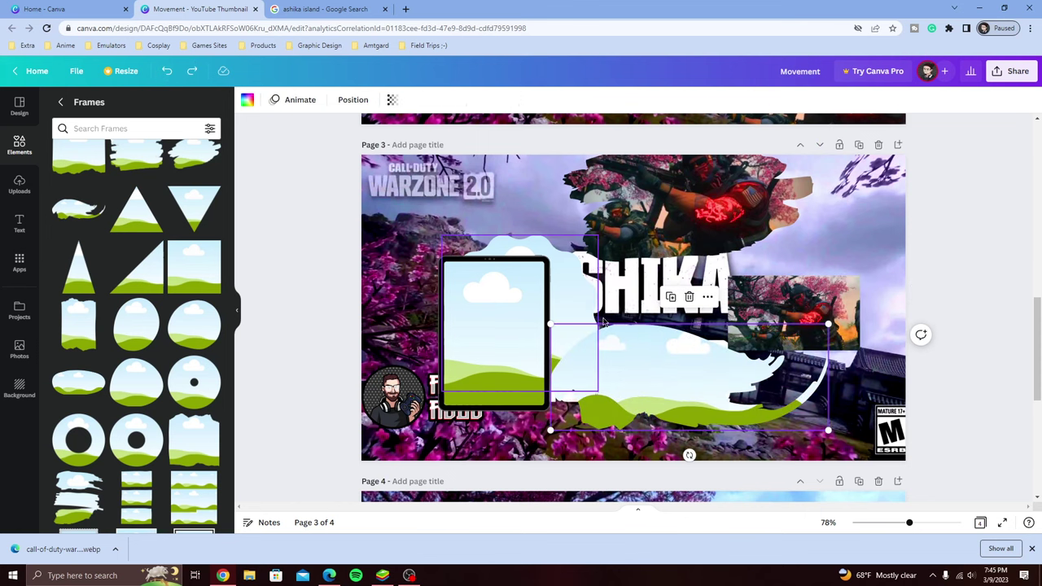
key("ctrl+z")
Add the circular frame with the small centre hole over the title, and delete the tablet and scalloped circle frames
left_click_drag(194, 391, 573, 301)
left_click(507, 319)
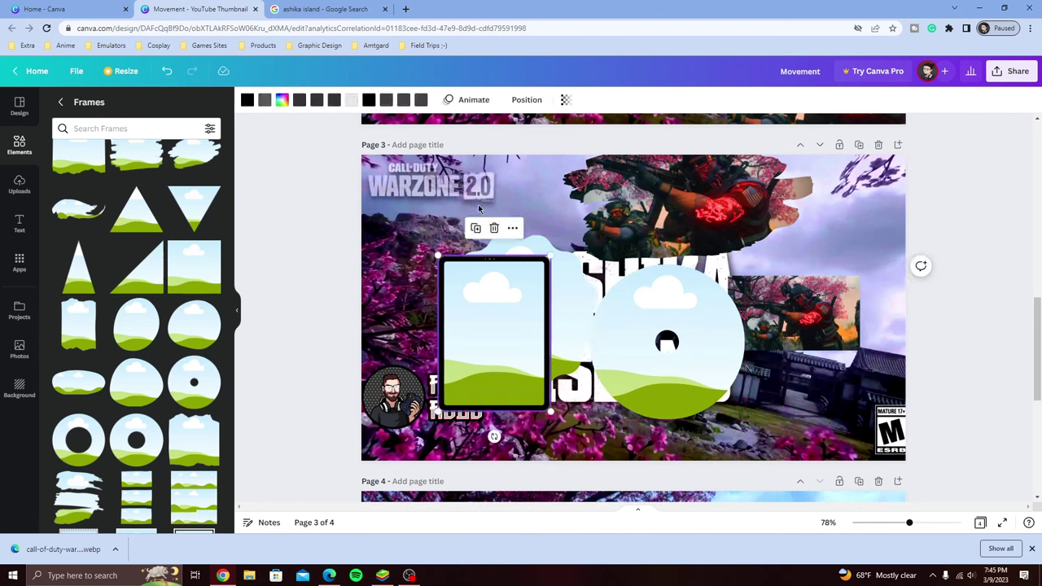
left_click(497, 229)
left_click(518, 237)
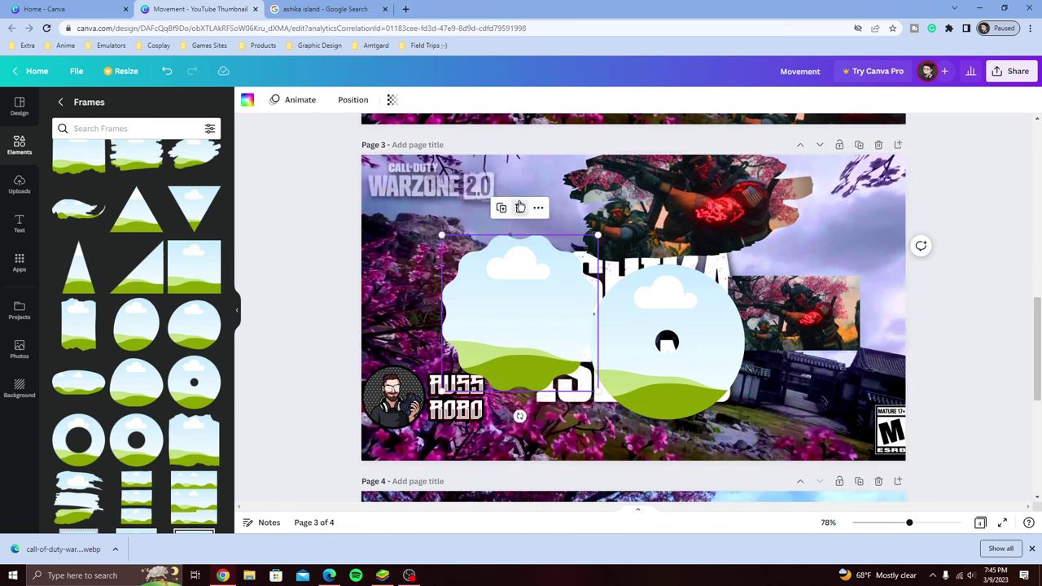
left_click(520, 207)
Try the soldier image in the circular frame with the centre hole, enlarged beside the title on page 3
left_click_drag(793, 313, 502, 319)
left_click(688, 382)
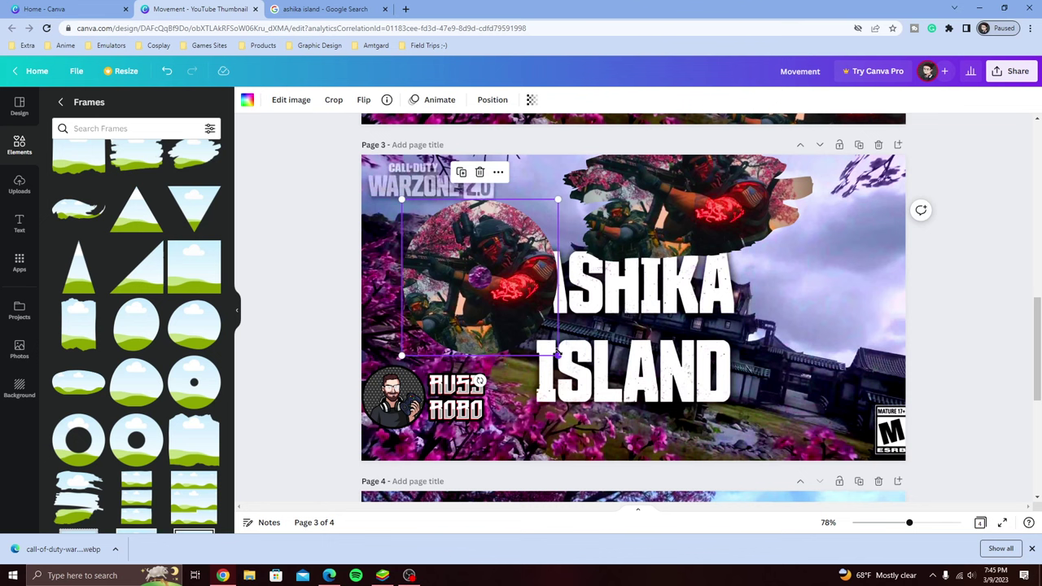
left_click_drag(559, 356, 605, 407)
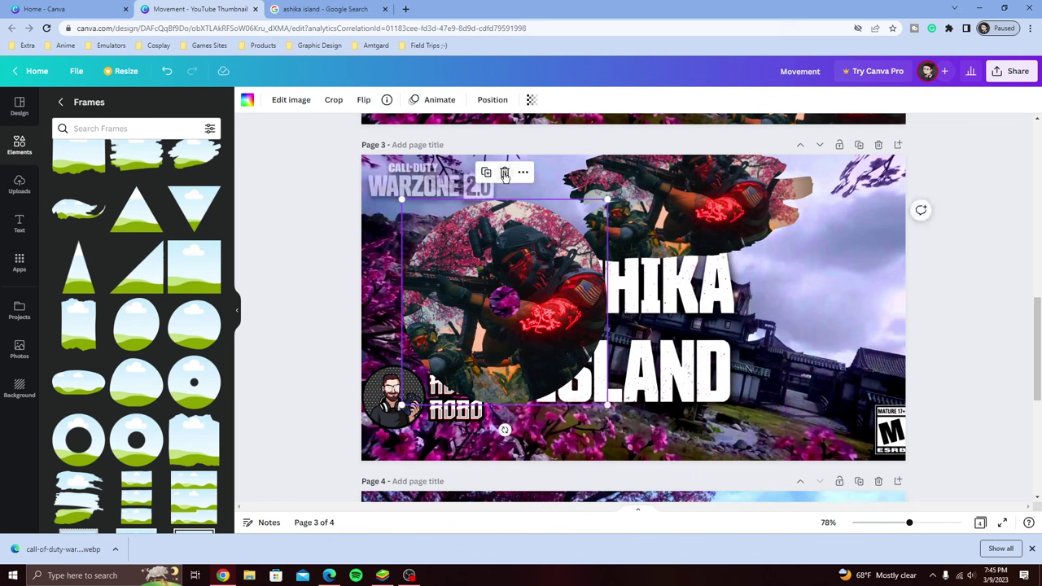
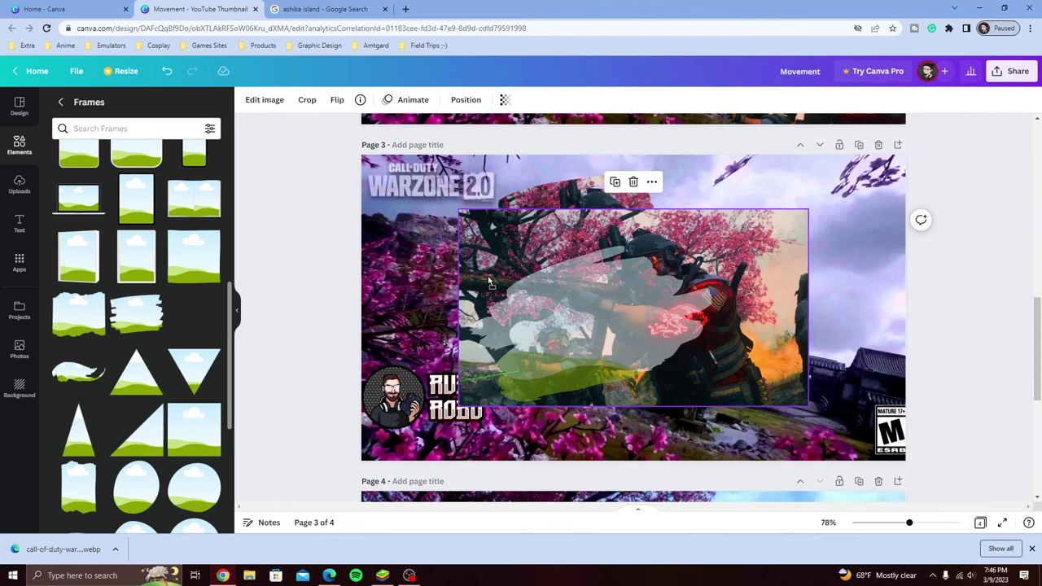
Fill the empty brush-stroke frame over the title with the soldier image and enlarge the frame
left_click_drag(502, 263, 509, 269)
mouse_move(765, 316)
left_mouse_down()
mouse_move(740, 313)
mouse_move(724, 342)
mouse_move(643, 334)
mouse_move(646, 377)
left_mouse_up()
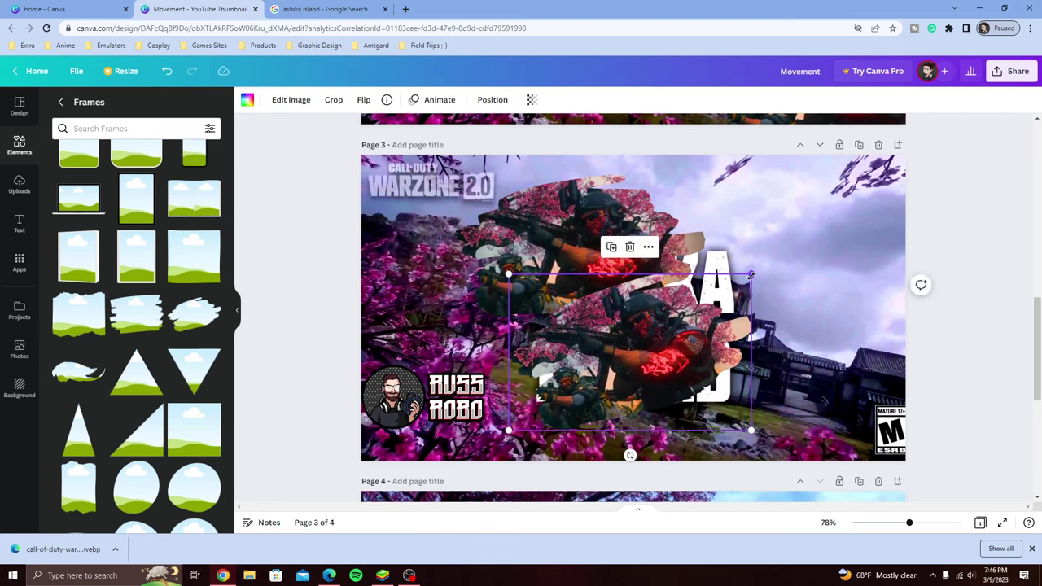
left_click_drag(750, 274, 822, 216)
Move the enlarged brush-stroke soldier image to page 3's lower-right corner and shrink it slightly
mouse_move(661, 336)
left_mouse_down()
mouse_move(780, 398)
mouse_move(796, 424)
left_mouse_up()
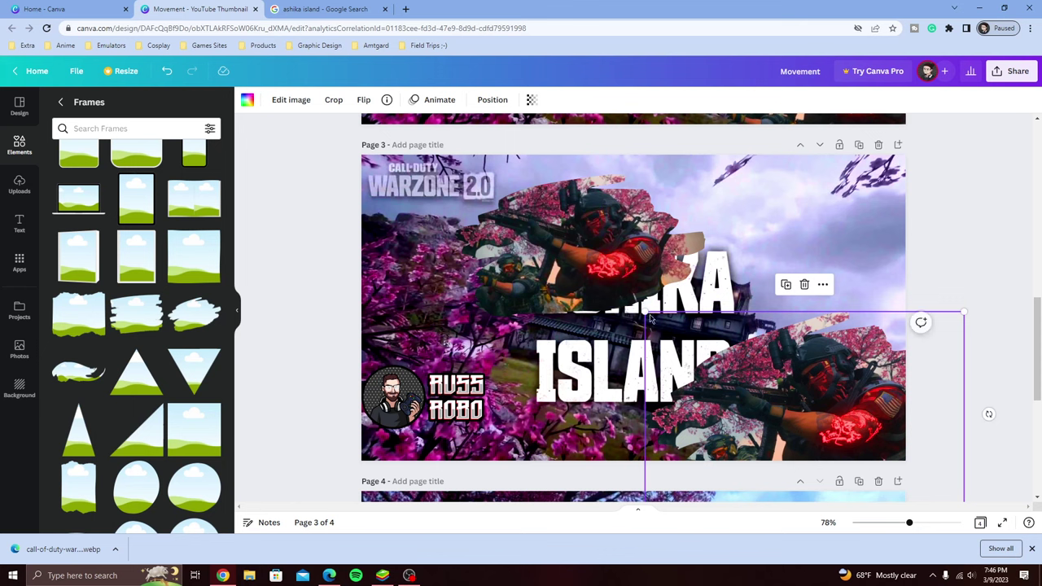
left_click_drag(644, 313, 704, 338)
left_click_drag(762, 395, 753, 386)
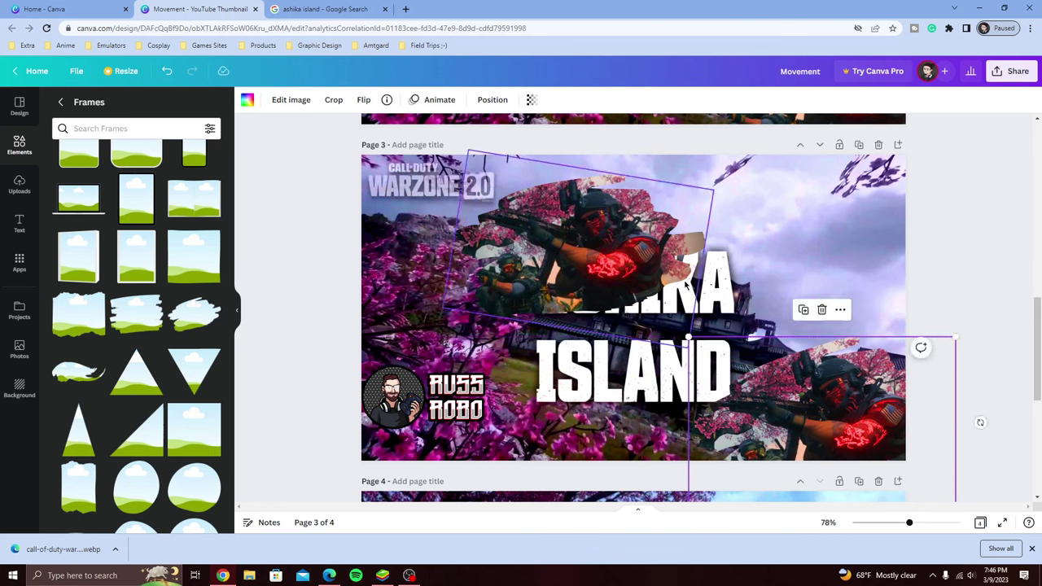
Delete the tilted soldier image over the ASHIKA title together with its empty brush-stroke frame
left_click(637, 272)
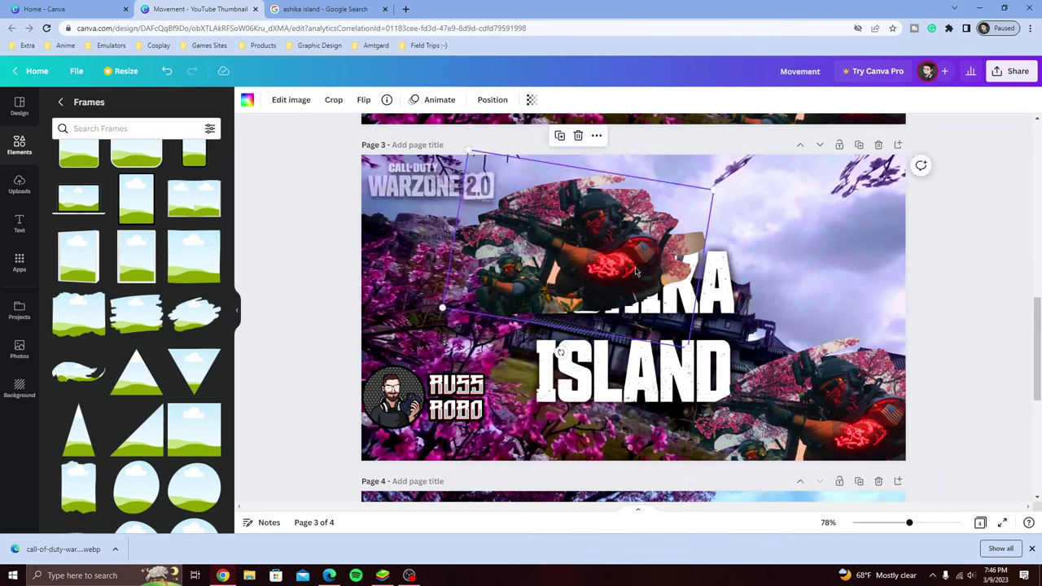
left_click(578, 135)
left_click(585, 165)
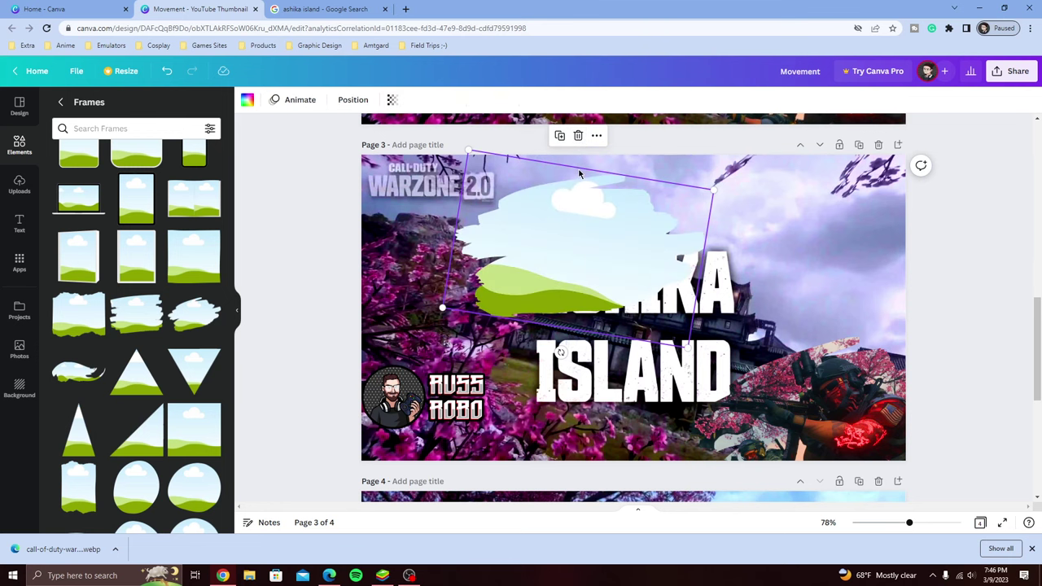
left_click(577, 135)
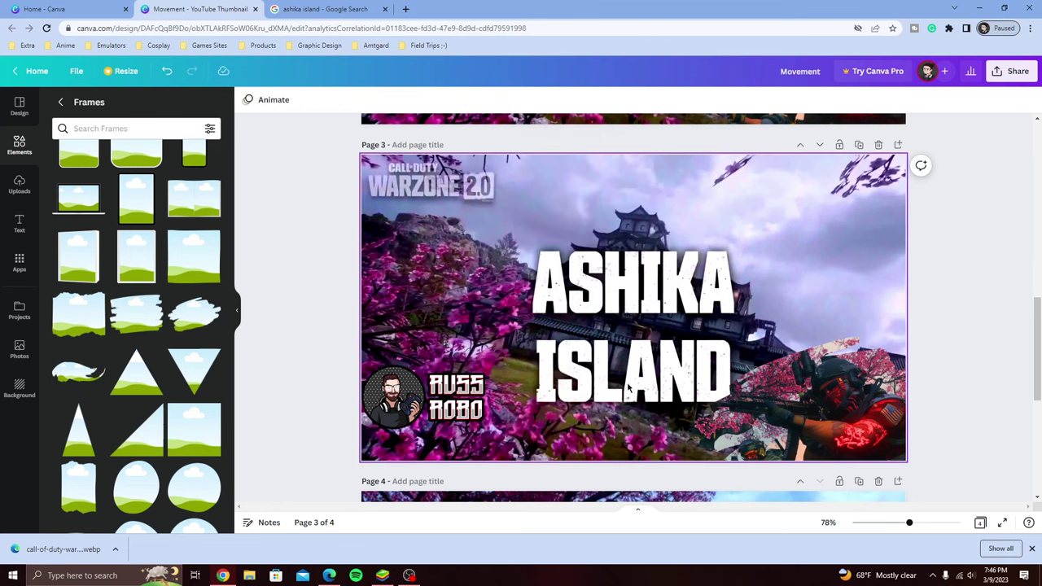
Try the framed soldier image over the title and return it to page 3's lower-right corner, slightly further right
left_click_drag(847, 415, 574, 285)
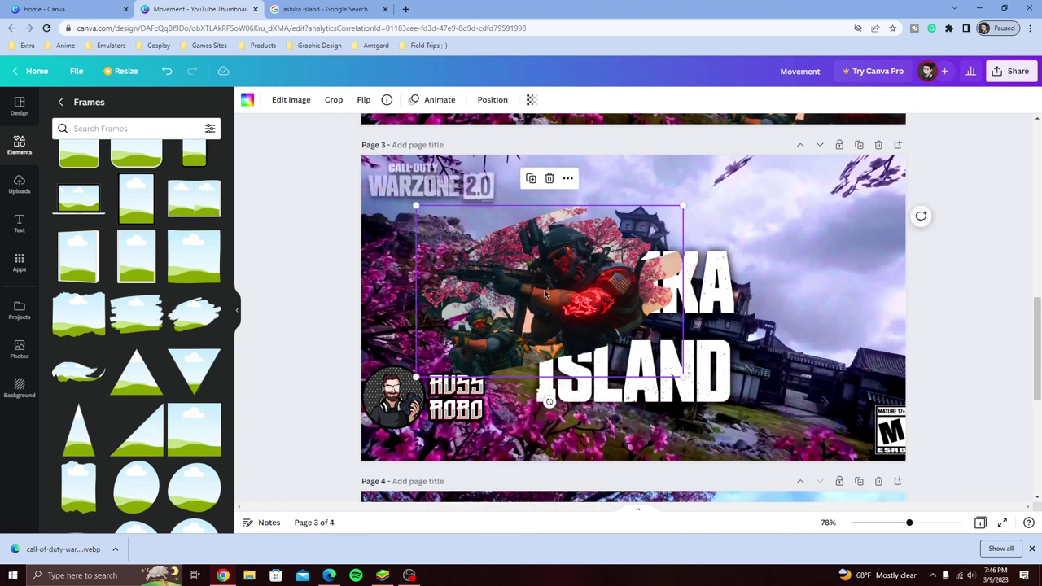
left_click_drag(545, 294, 819, 422)
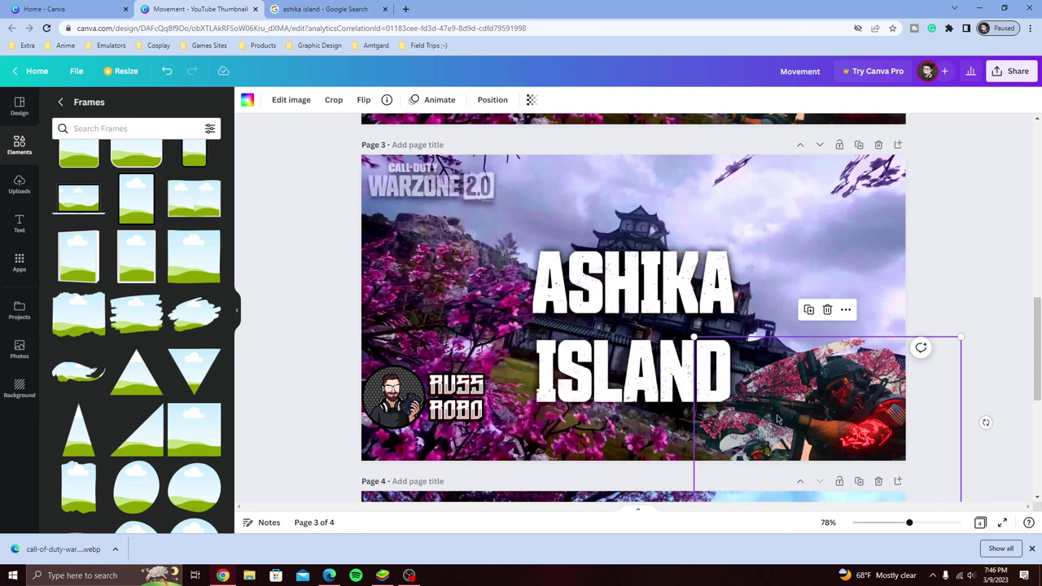
mouse_move(800, 401)
left_mouse_down()
mouse_move(794, 386)
mouse_move(809, 421)
mouse_move(807, 410)
left_mouse_up()
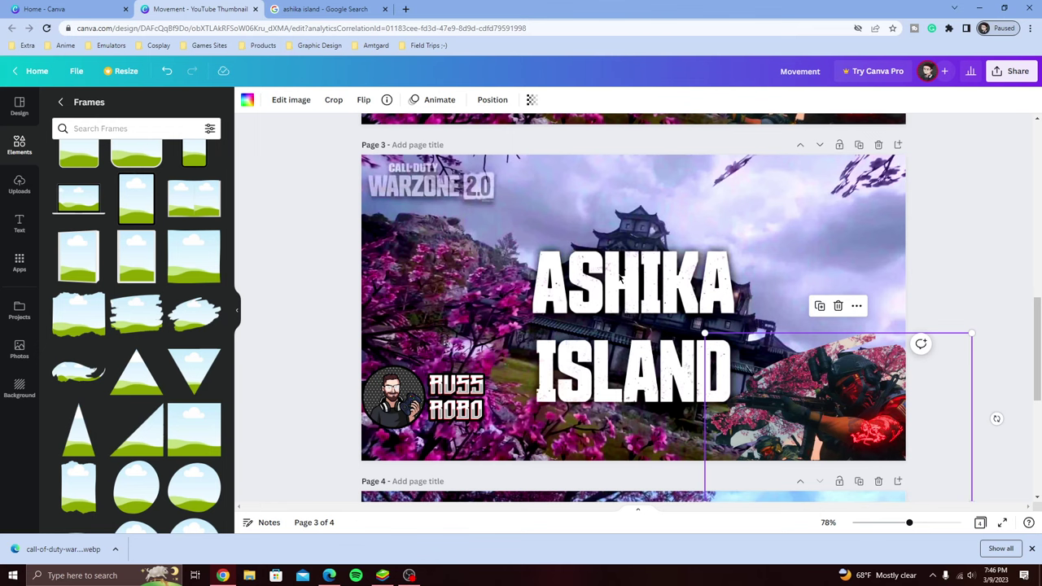
Add a heading text box to page 3
left_click(19, 223)
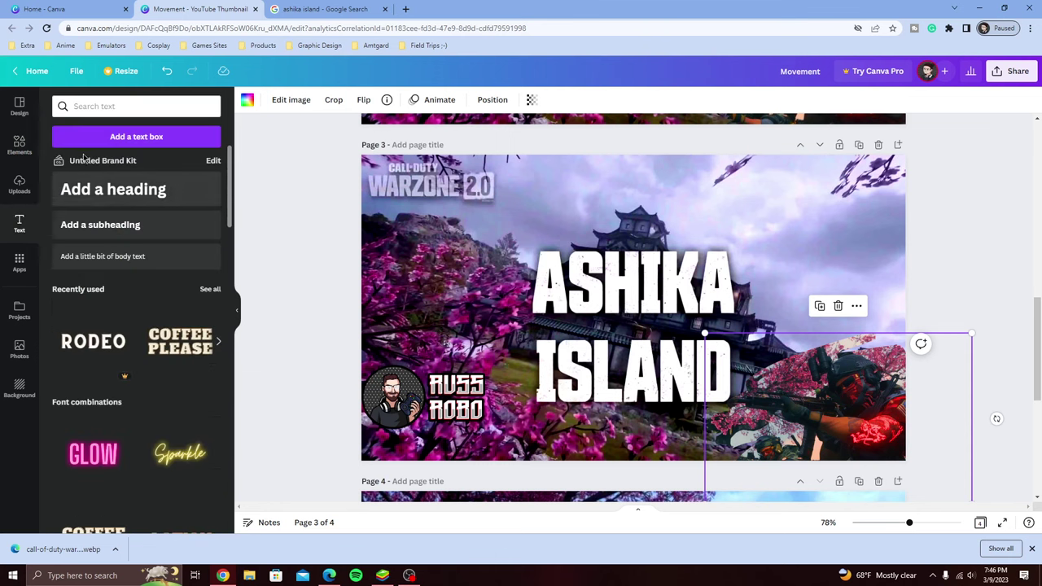
left_click(113, 189)
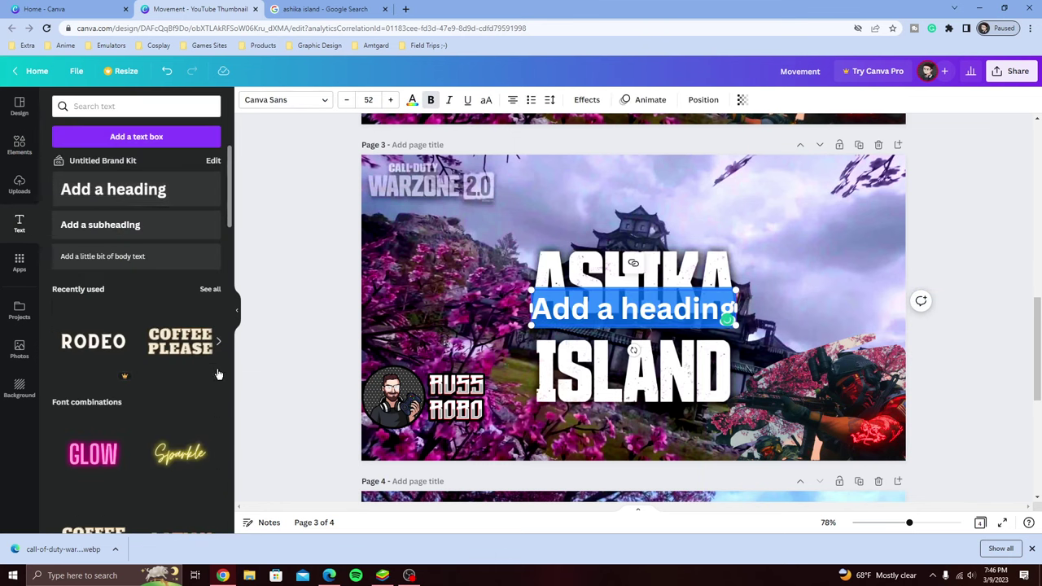
Try the Coffee Please font combination on page 3, dismiss the trial offer, and delete the added text
scroll(126, 381, "down", 3)
scroll(131, 382, "down", 2)
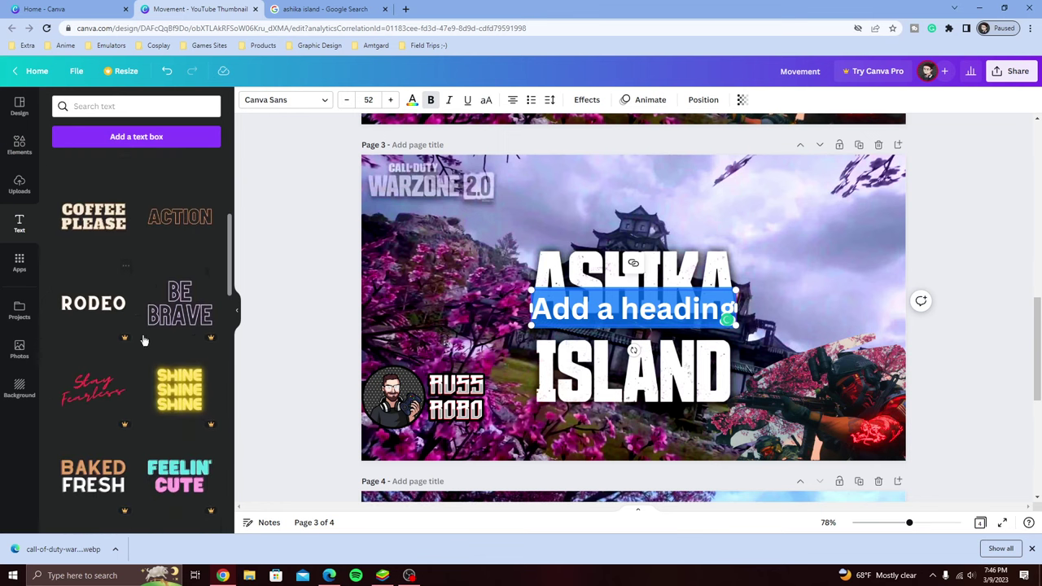
left_click(100, 231)
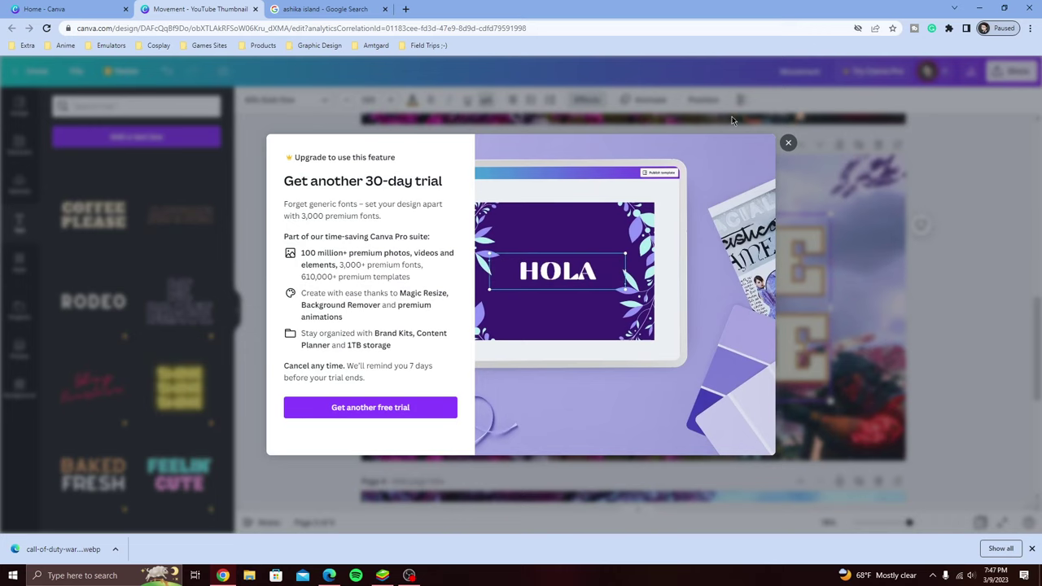
left_click(787, 147)
scroll(188, 325, "down", 2)
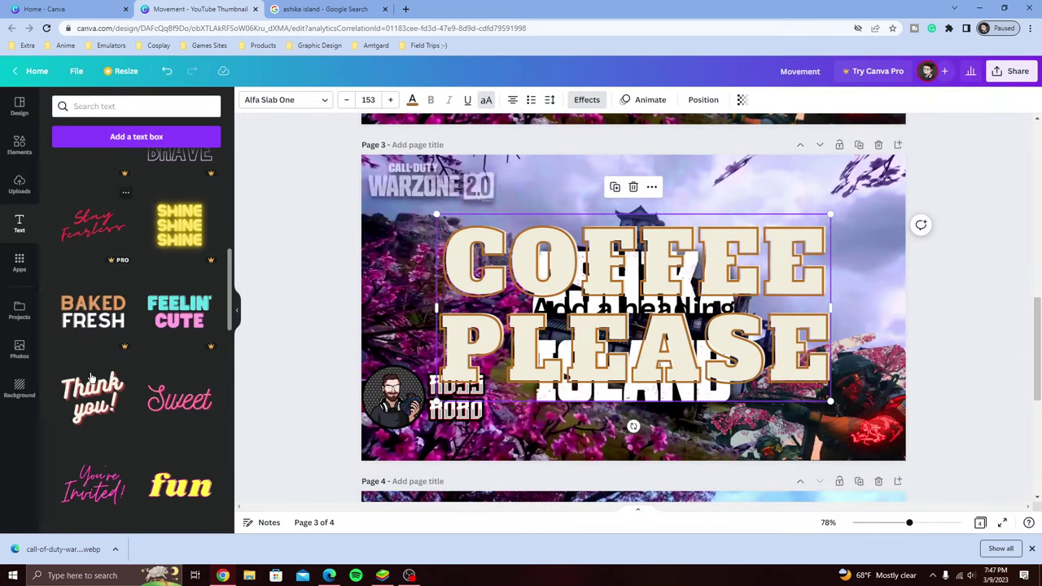
left_click(633, 188)
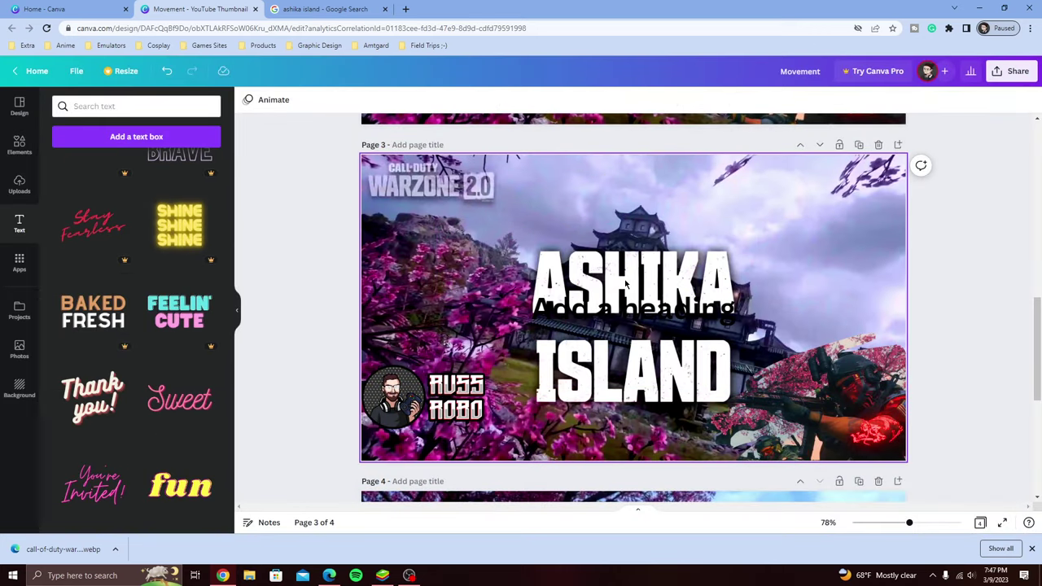
Set the new heading's font to Costa Rica and enlarge it to size 123, placed over the ASHIKA title line
left_click(635, 310)
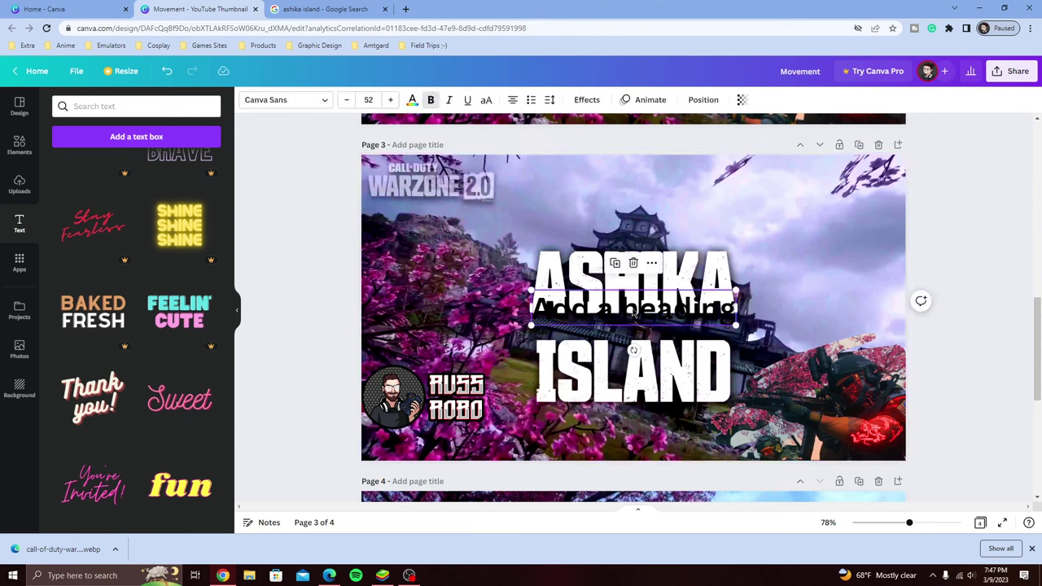
left_click_drag(635, 309, 503, 274)
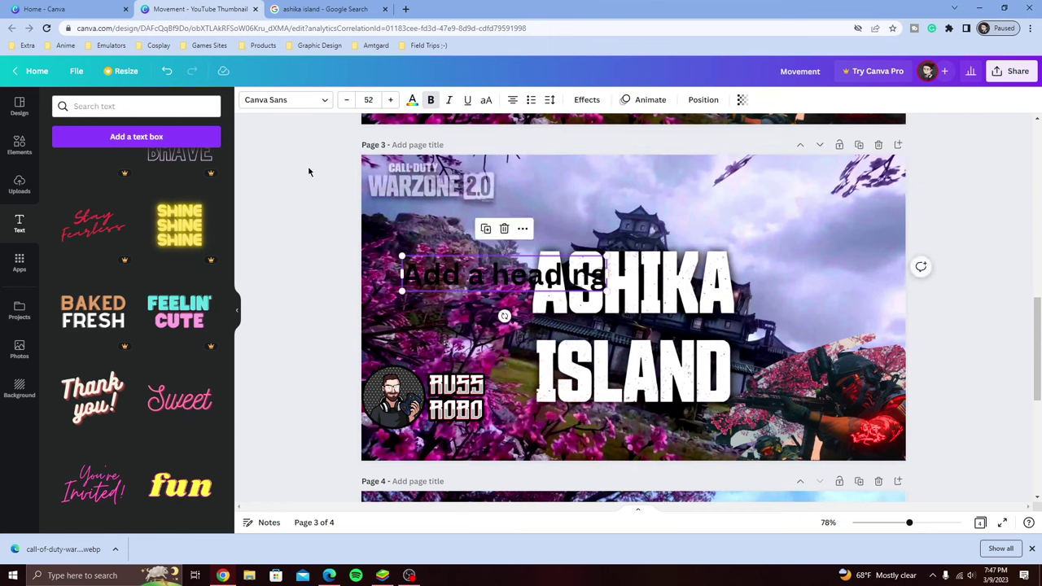
left_click(292, 101)
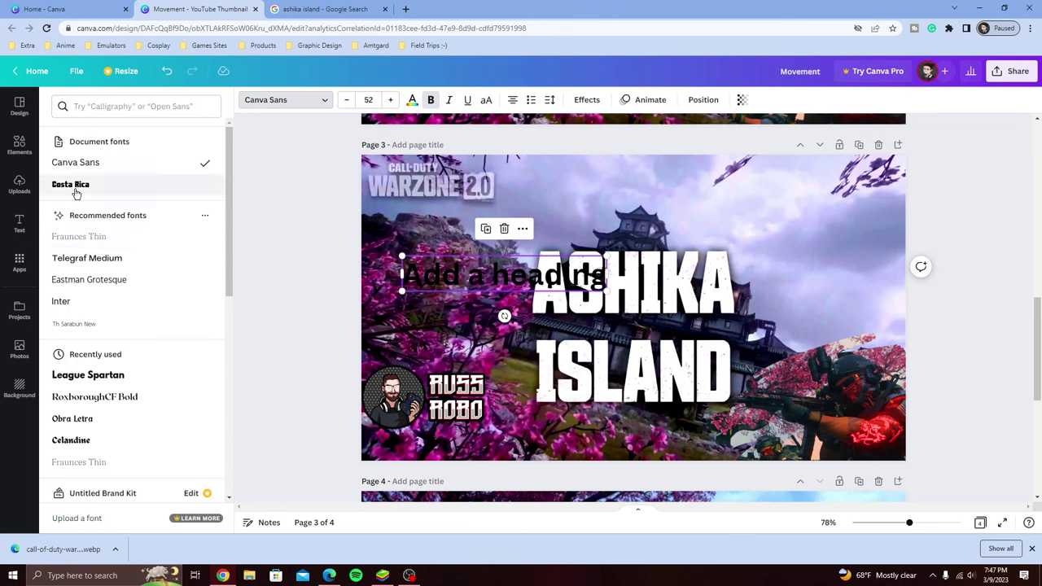
left_click(75, 188)
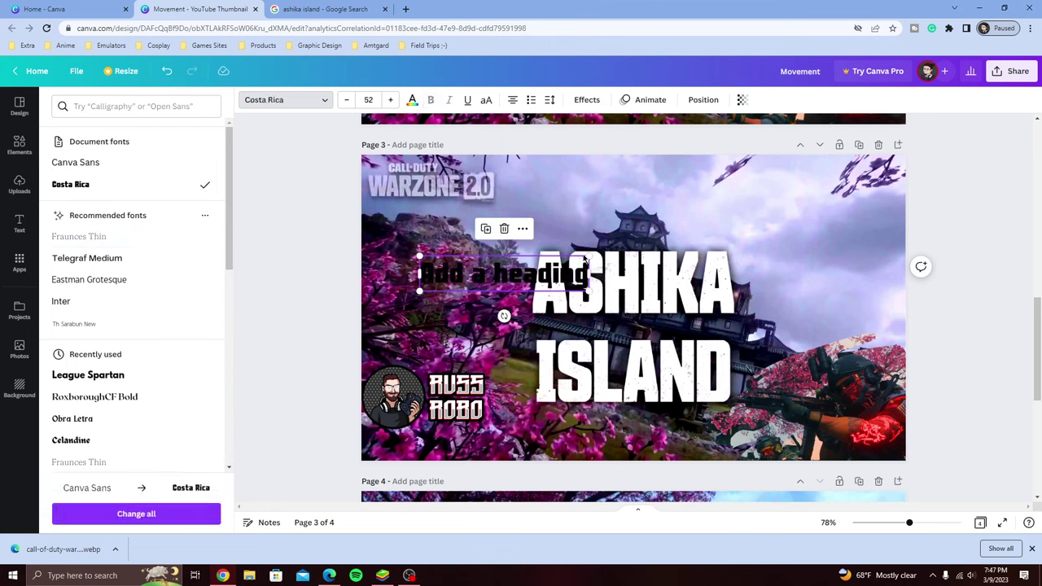
left_click_drag(588, 254, 818, 209)
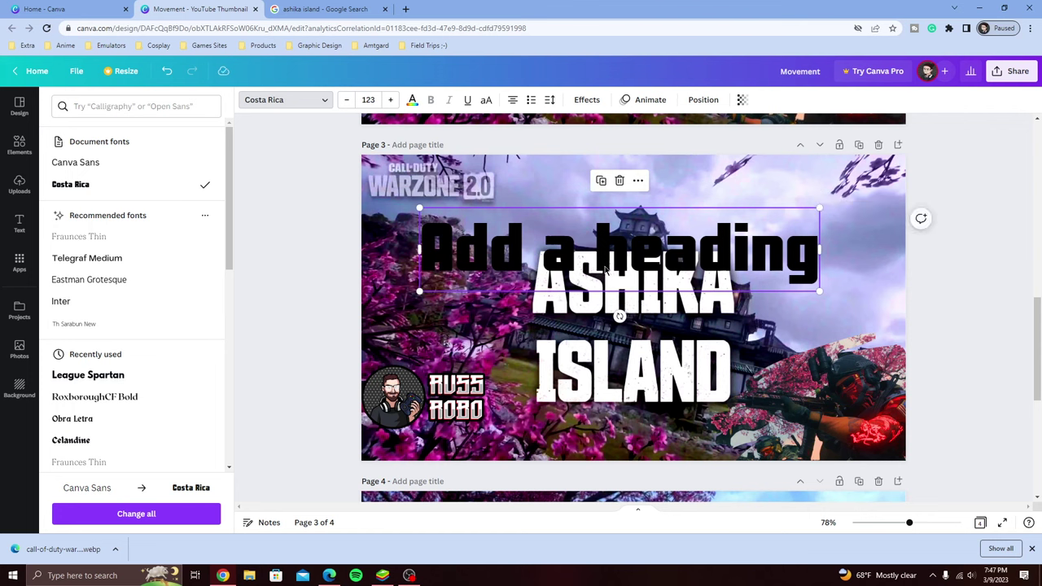
left_click_drag(604, 269, 557, 302)
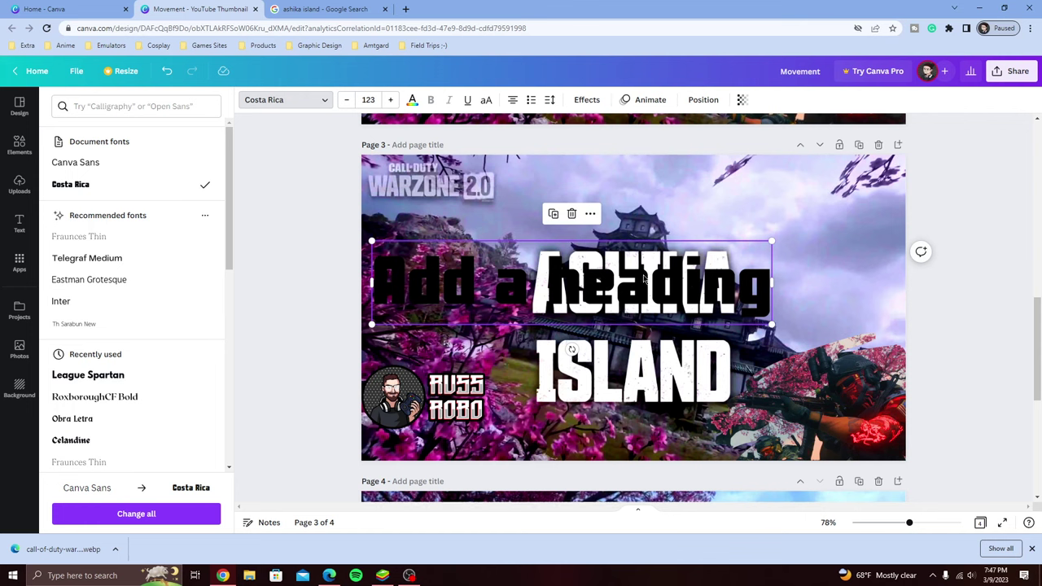
Replace the heading's placeholder text with "A"
double_click(387, 281)
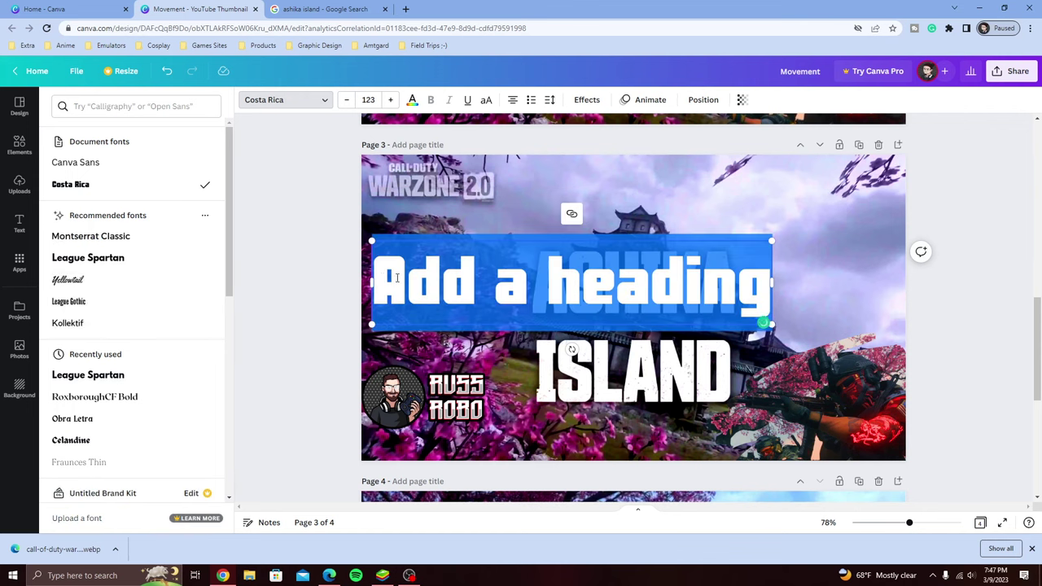
type("A")
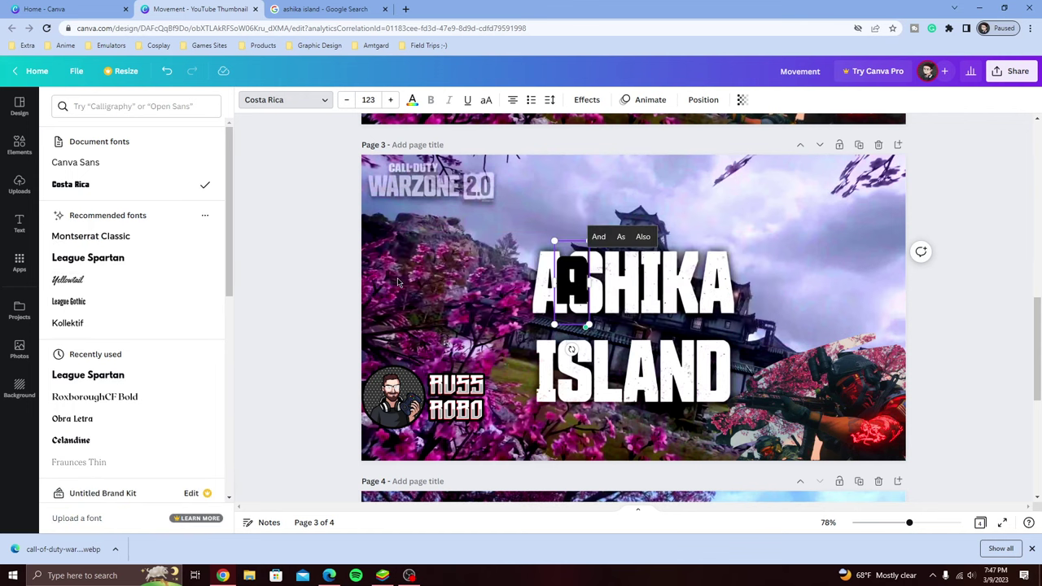
type("shik")
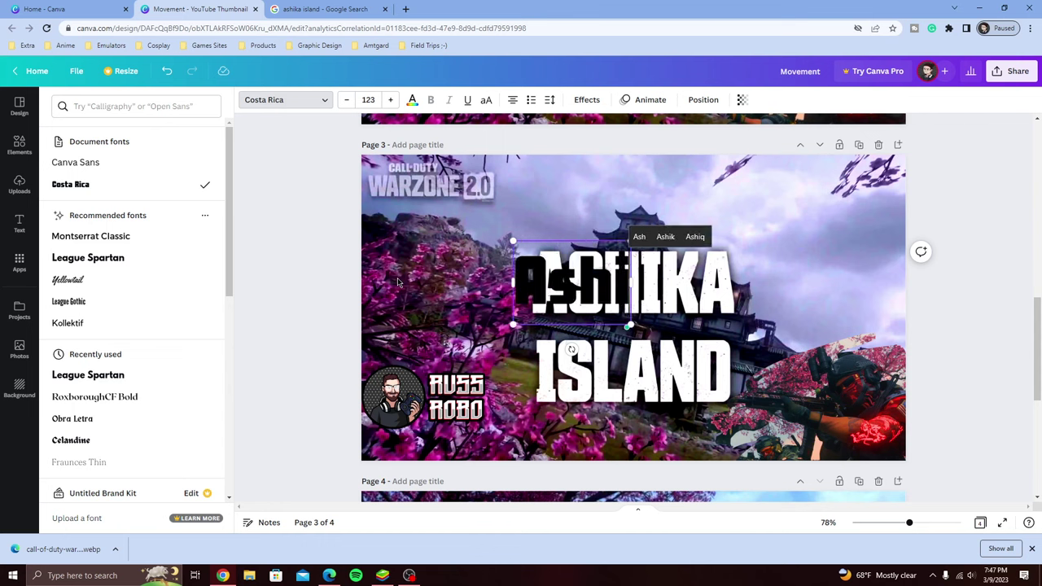
type(" Is")
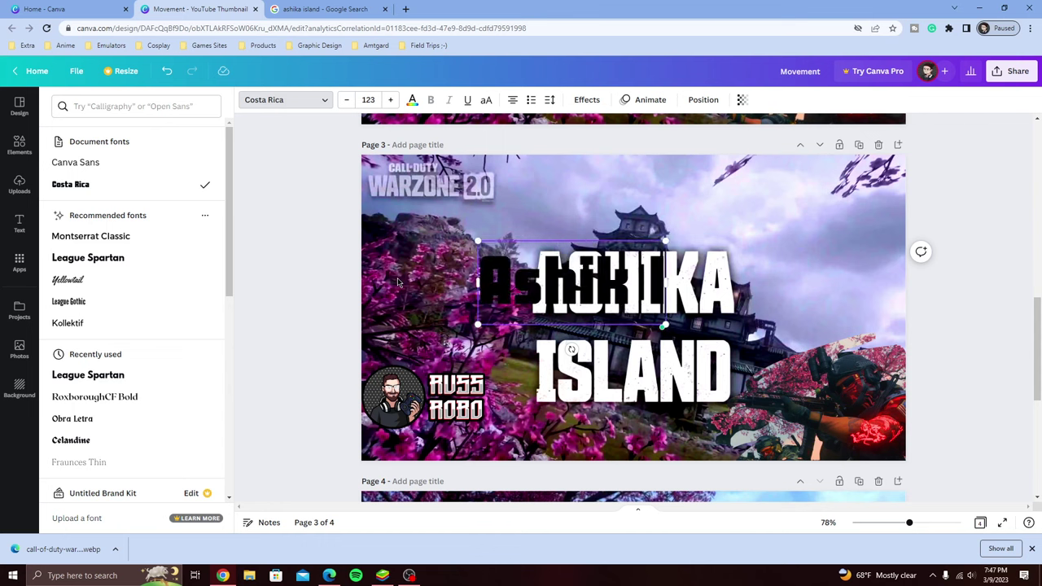
type("land")
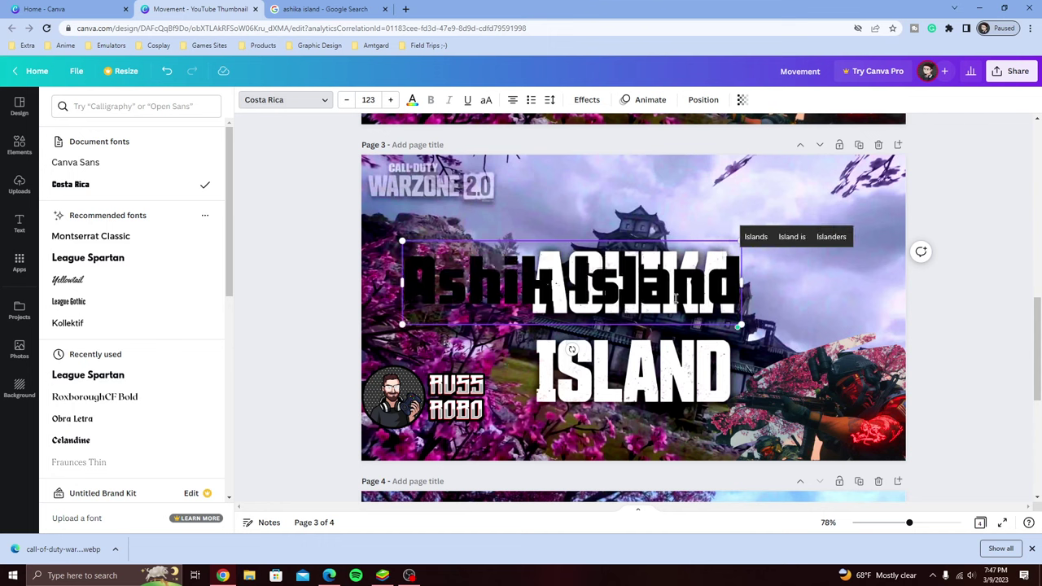
key("BackSpace")
key("BackSpace")
key("BackSpace")
key("BackSpace")
key("BackSpace")
key("BackSpace")
key("BackSpace")
key("BackSpace")
key("BackSpace")
key("BackSpace")
key("BackSpace")
key("BackSpace")
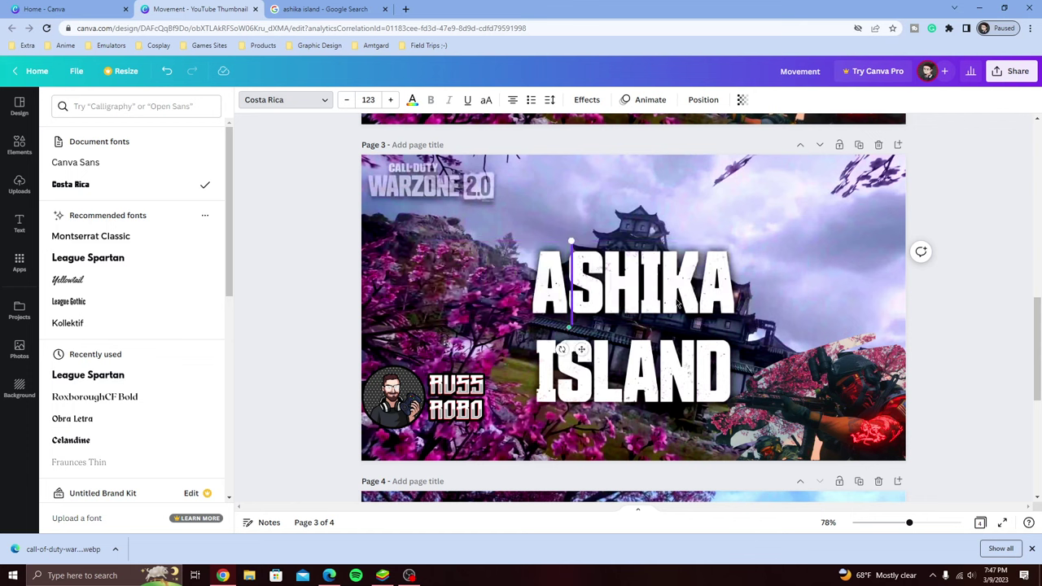
Enter "ASHIKA ISLAND" in capitals as the heading text and narrow its text box so the words wrap onto two lines
type("Ash")
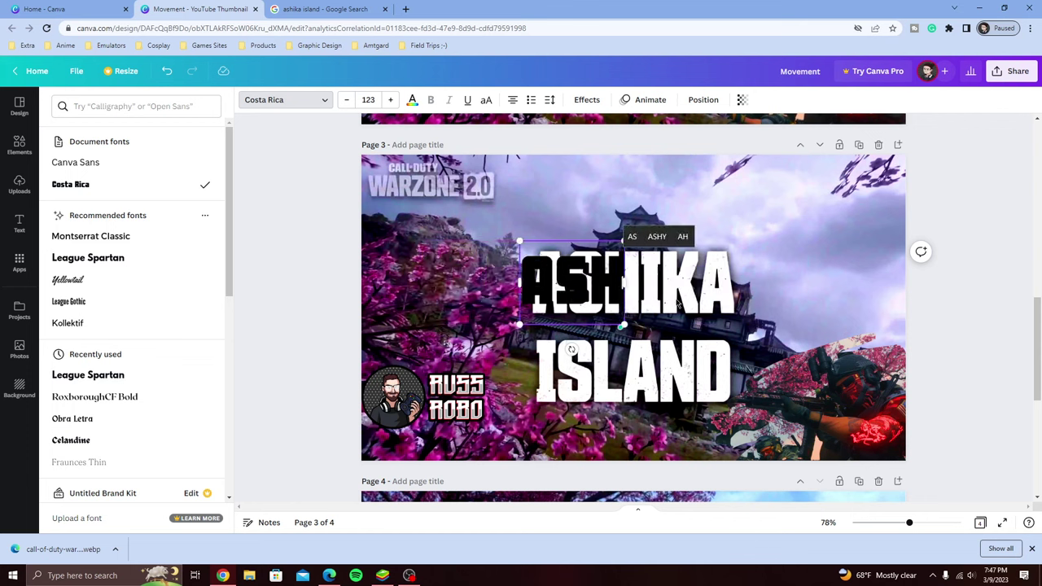
type("ika")
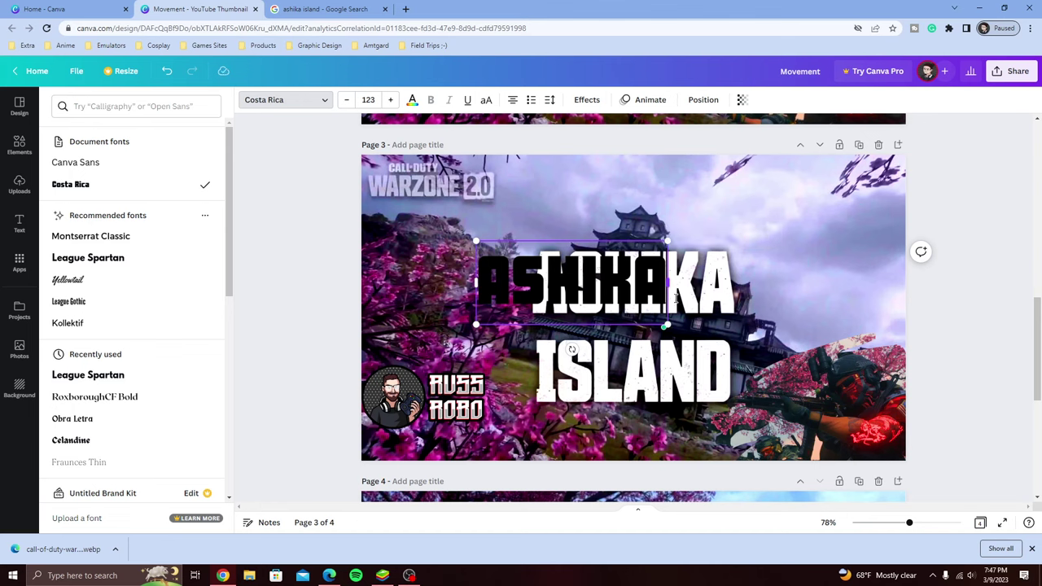
type(" Isla")
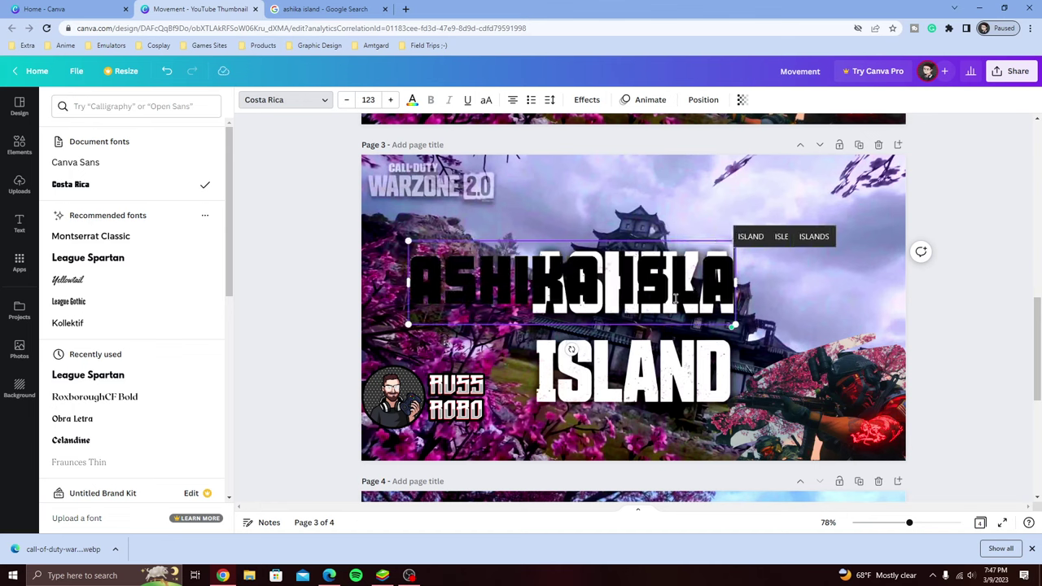
type("nd")
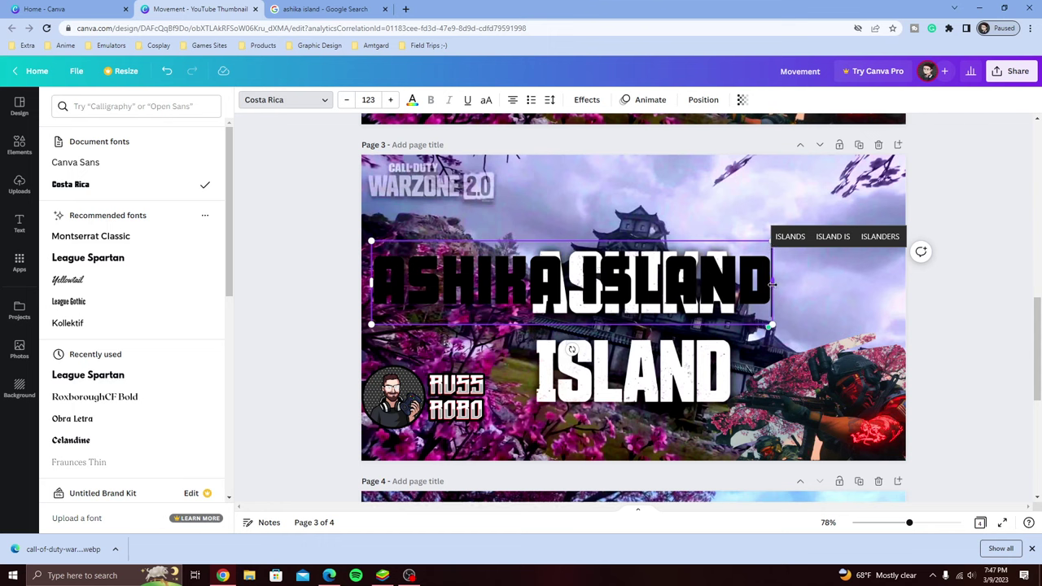
left_click_drag(772, 284, 675, 285)
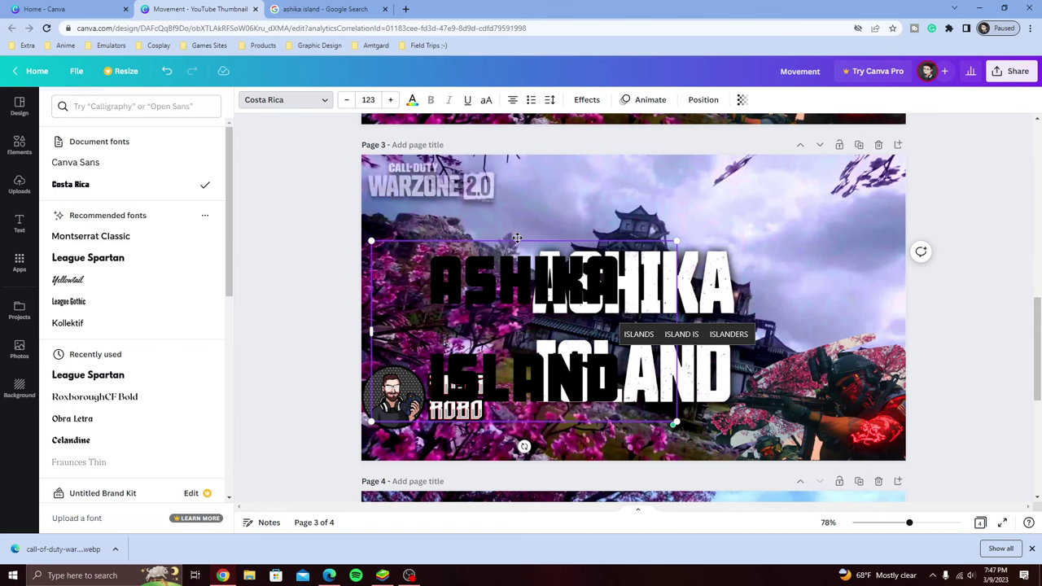
Move the black heading up to the top edge of page 3
left_click_drag(516, 237, 533, 201)
scroll(533, 201, "down", 1)
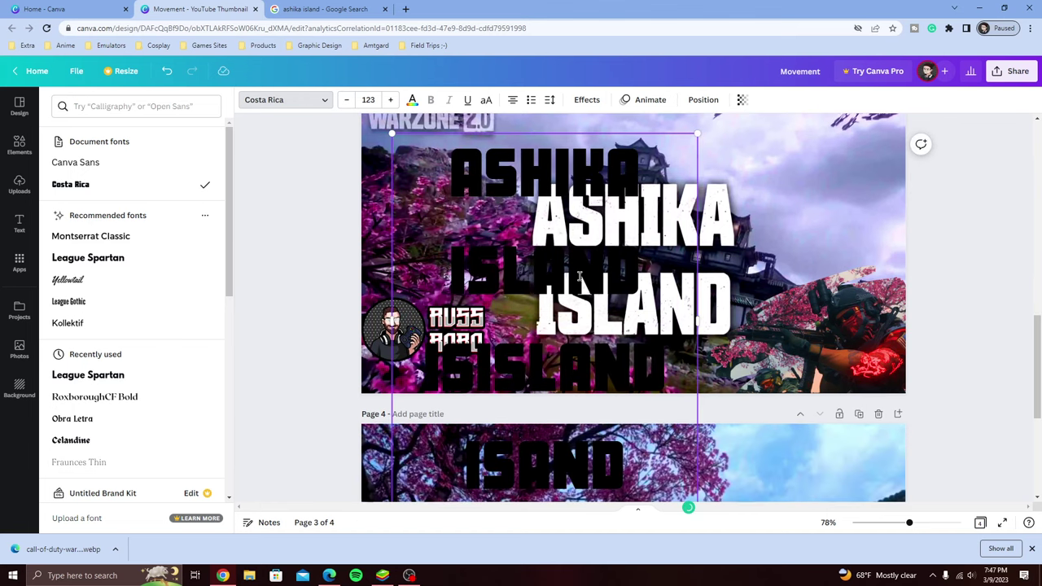
scroll(974, 319, "up", 2)
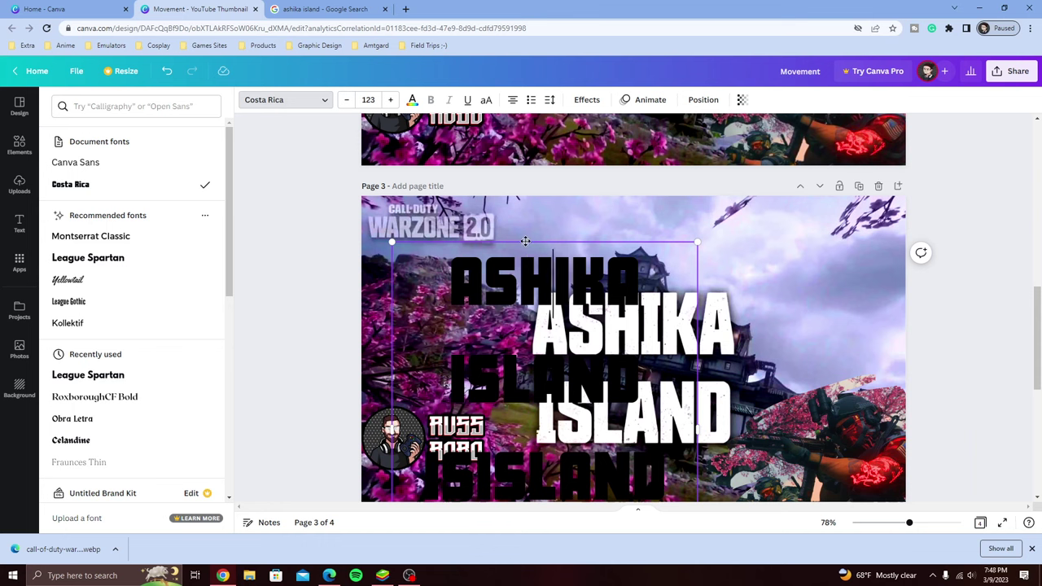
left_click_drag(524, 242, 587, 189)
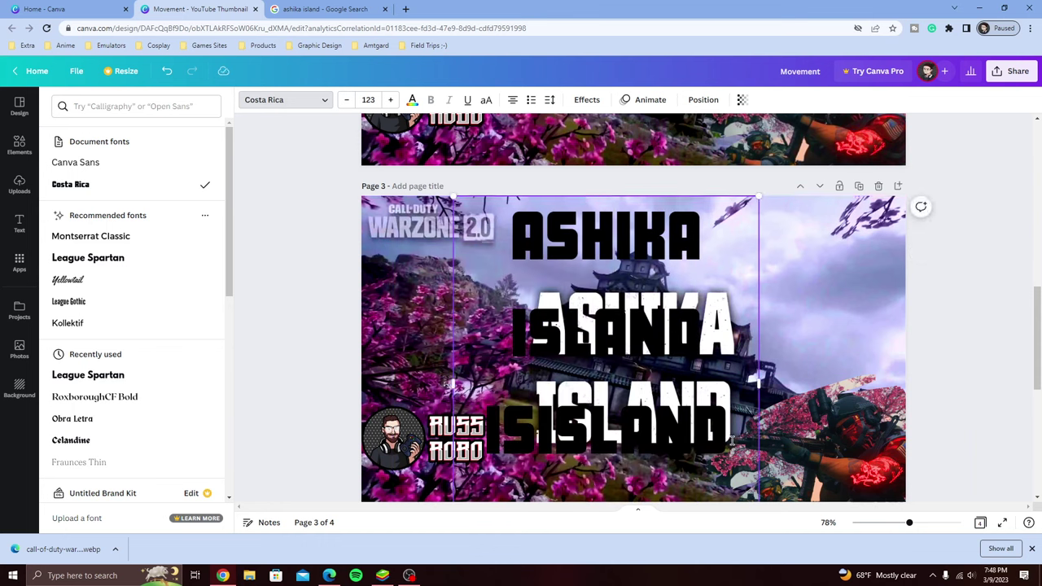
Delete the surplus letters after ISLAND so the heading reads only "ASHIKA ISLAND"
key("BackSpace")
key("BackSpace")
key("BackSpace")
key("BackSpace")
key("BackSpace")
key("BackSpace")
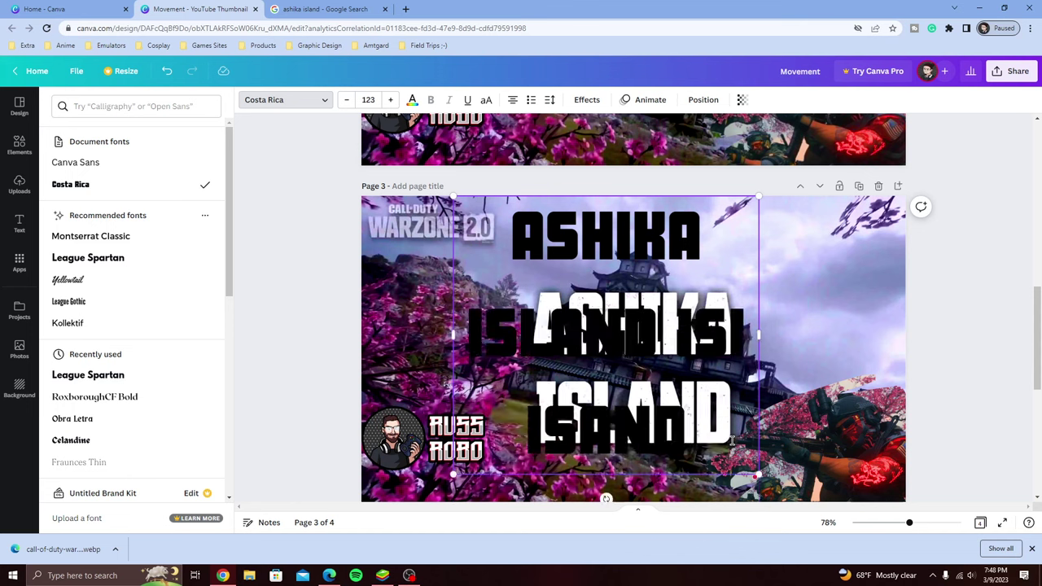
key("BackSpace")
key("BackSpace")
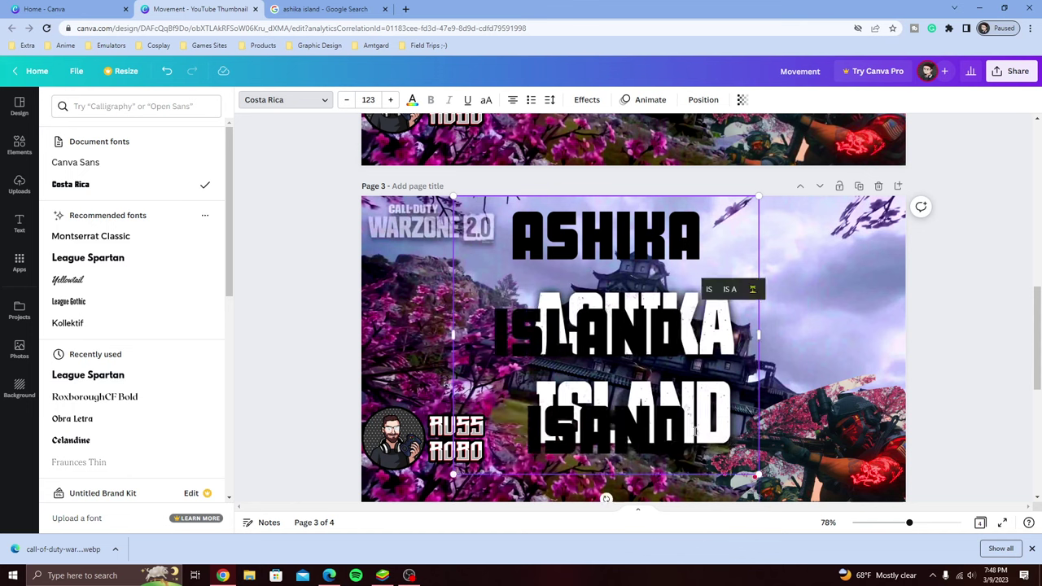
key("BackSpace")
key("BackSpace")
key("BackSpace")
key("BackSpace")
key("BackSpace")
key("BackSpace")
key("BackSpace")
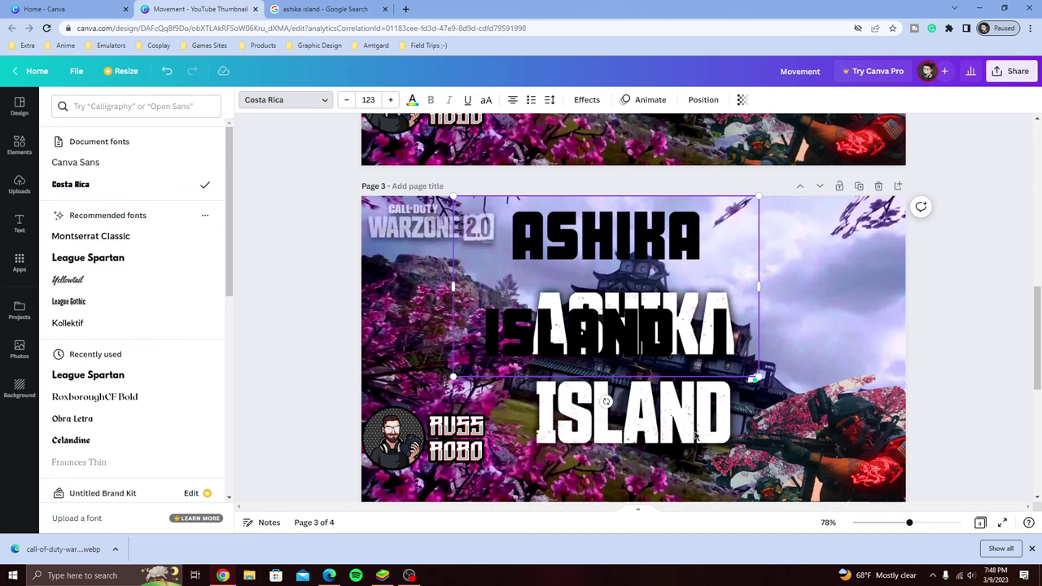
key("BackSpace")
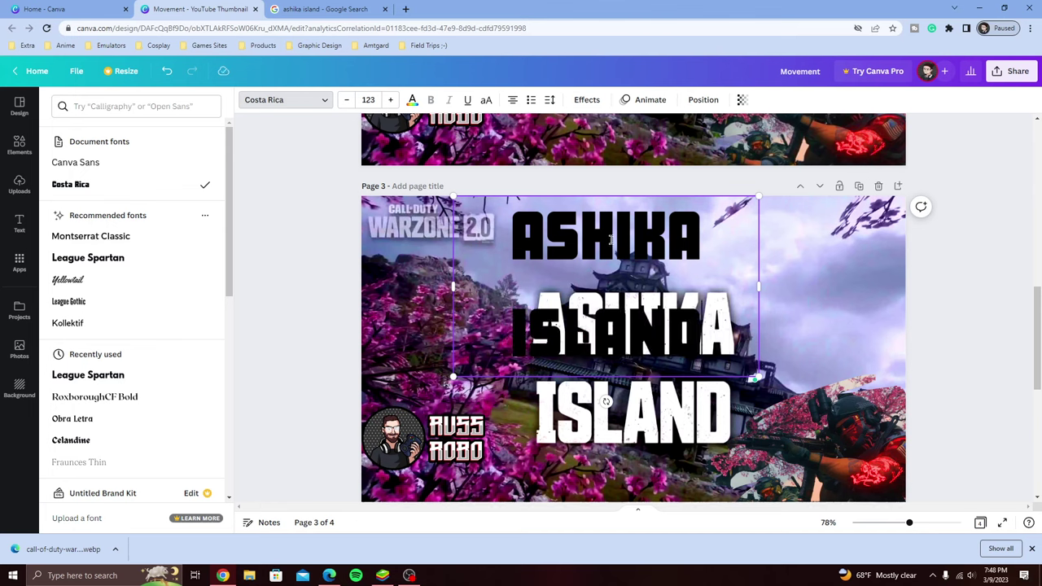
Change the entire heading's text color to white and deselect the text
key("ctrl+a")
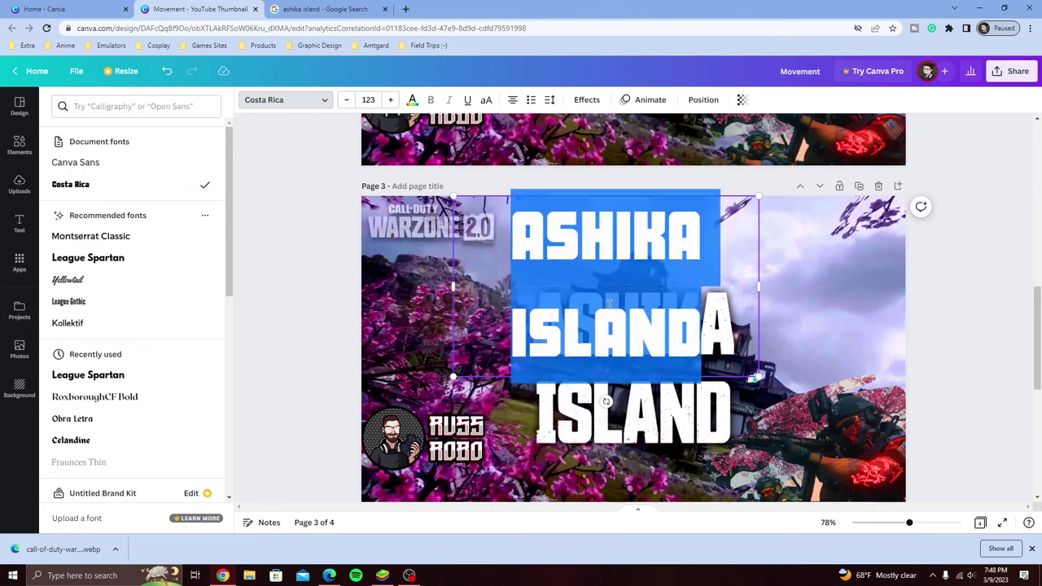
left_click(413, 100)
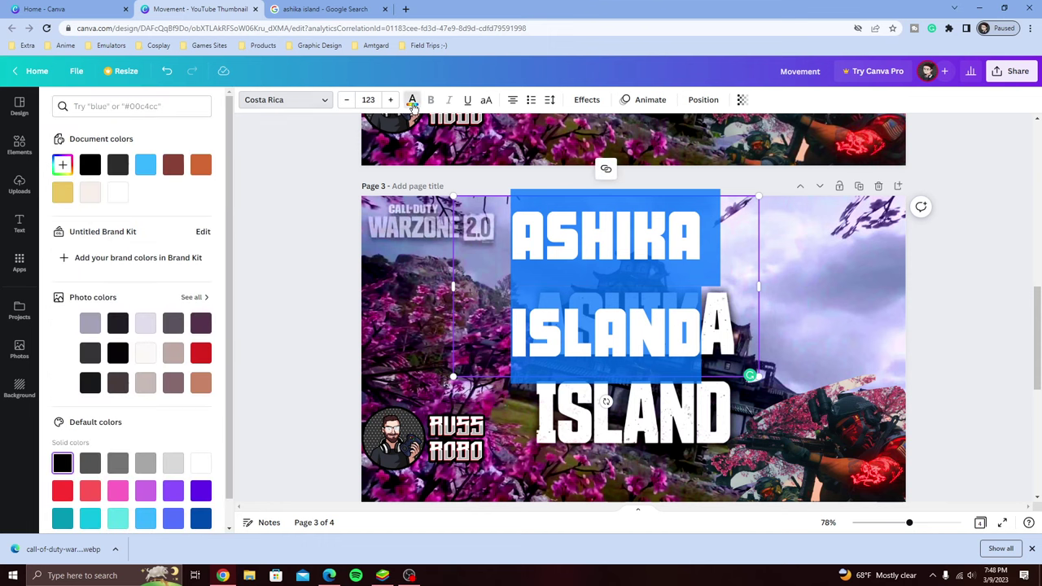
left_click(113, 200)
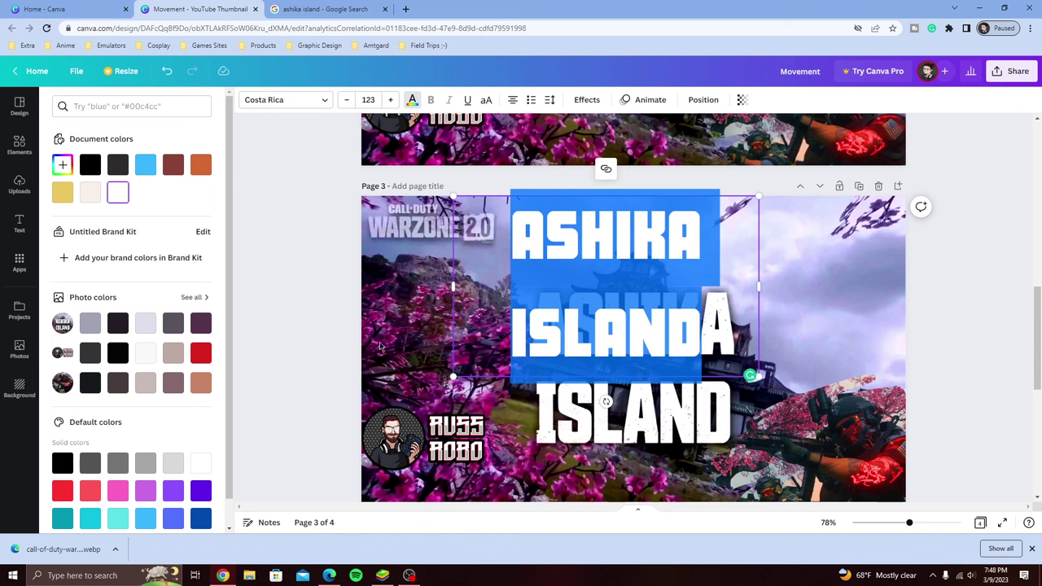
left_click(565, 309)
left_click_drag(565, 309, 399, 339)
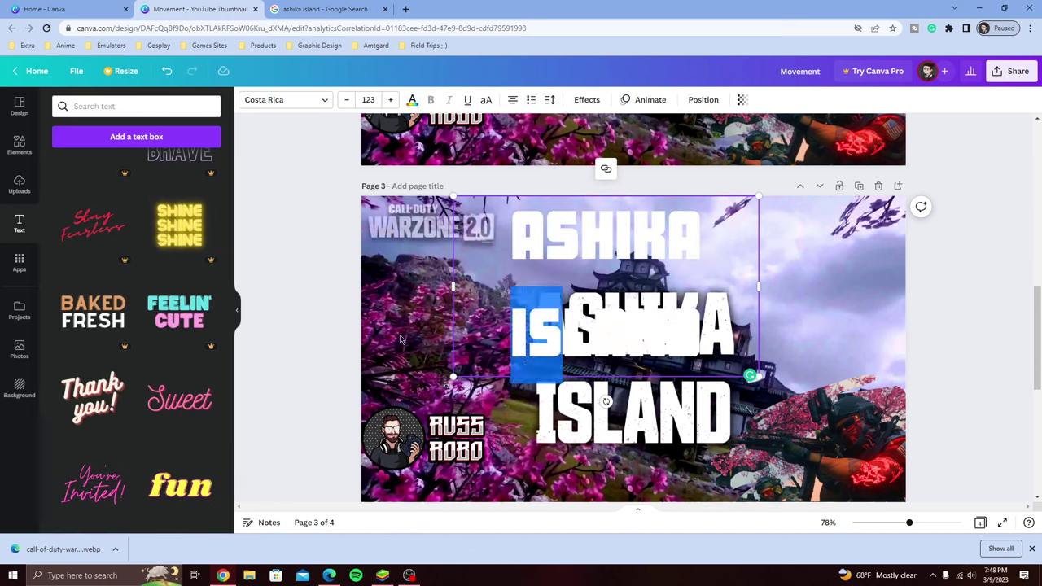
left_click(399, 339)
Shrink the white heading to size 68 and place it in the sky right of the original title
left_click_drag(685, 272, 825, 304)
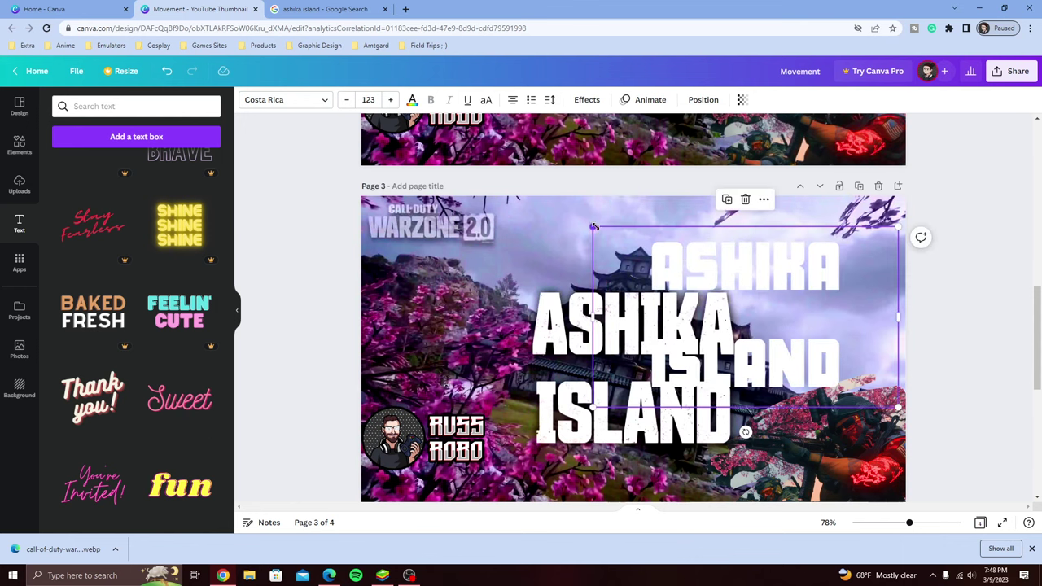
left_click_drag(594, 227, 730, 308)
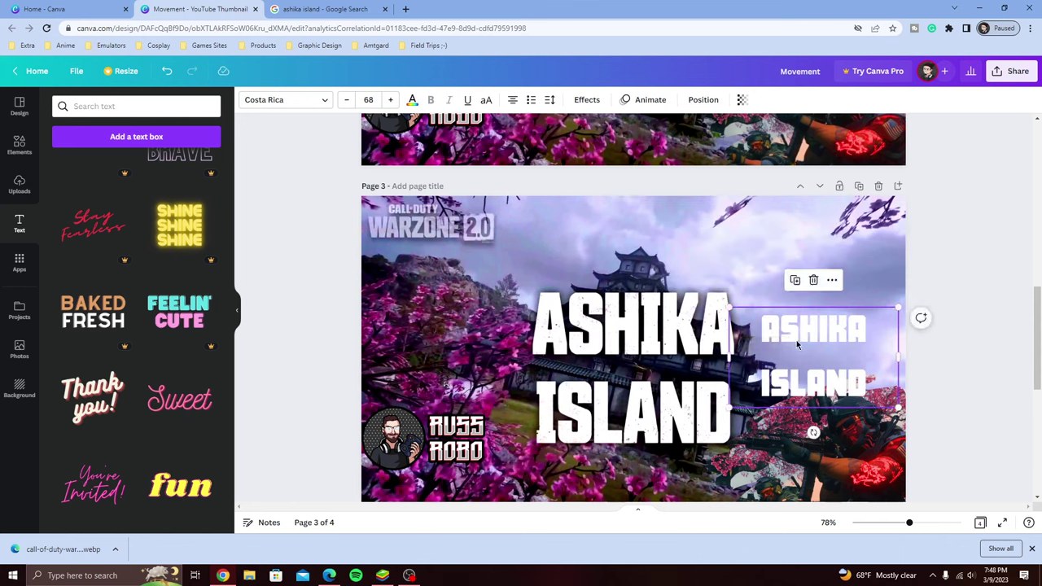
left_click_drag(797, 345, 781, 272)
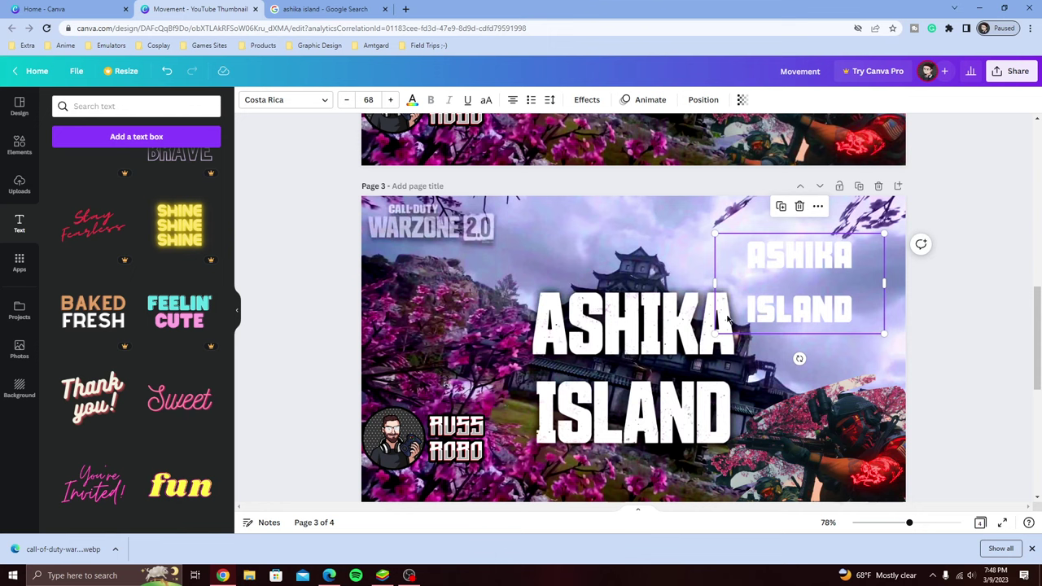
Enlarge the heading to size 123 and move it over the soldier image in the page's lower-right corner
left_click_drag(714, 332, 580, 416)
left_click_drag(726, 302, 829, 397)
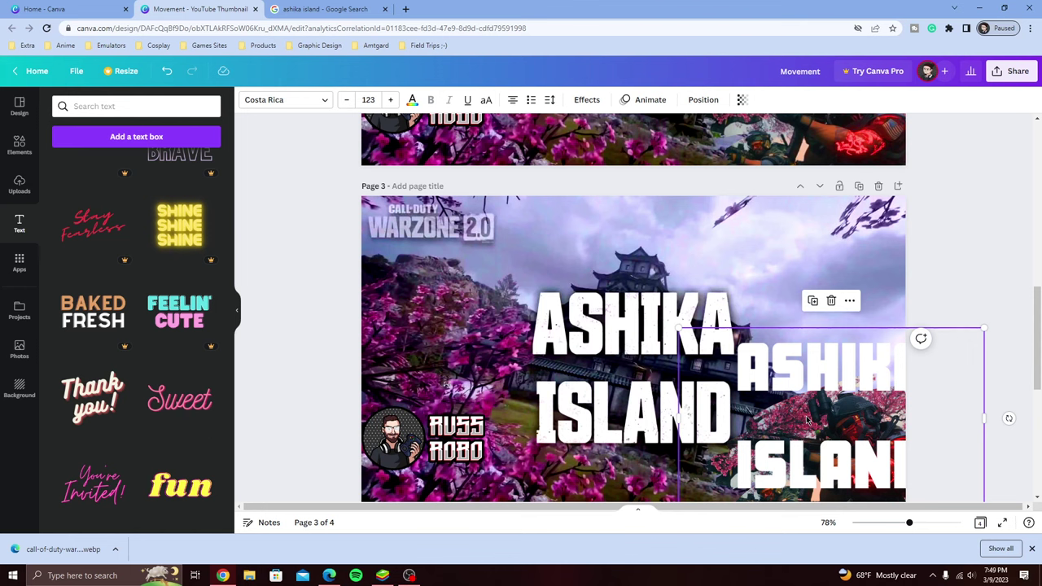
mouse_move(807, 420)
left_mouse_down()
mouse_move(783, 368)
mouse_move(810, 427)
left_mouse_up()
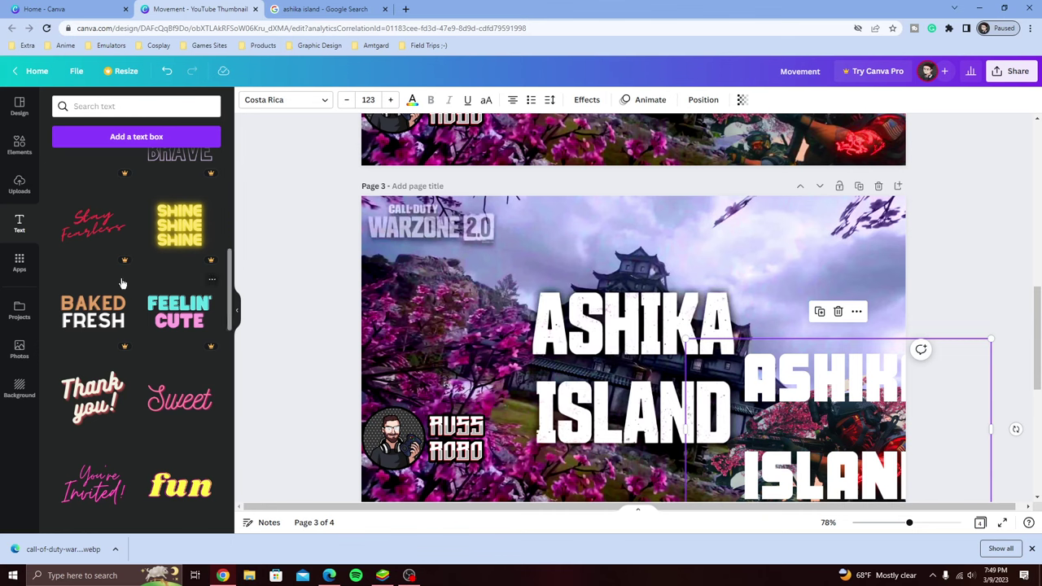
Try the Curve text shape on the heading, move it over the Warzone 2.0 logo, and set the shape back to None
left_click(587, 99)
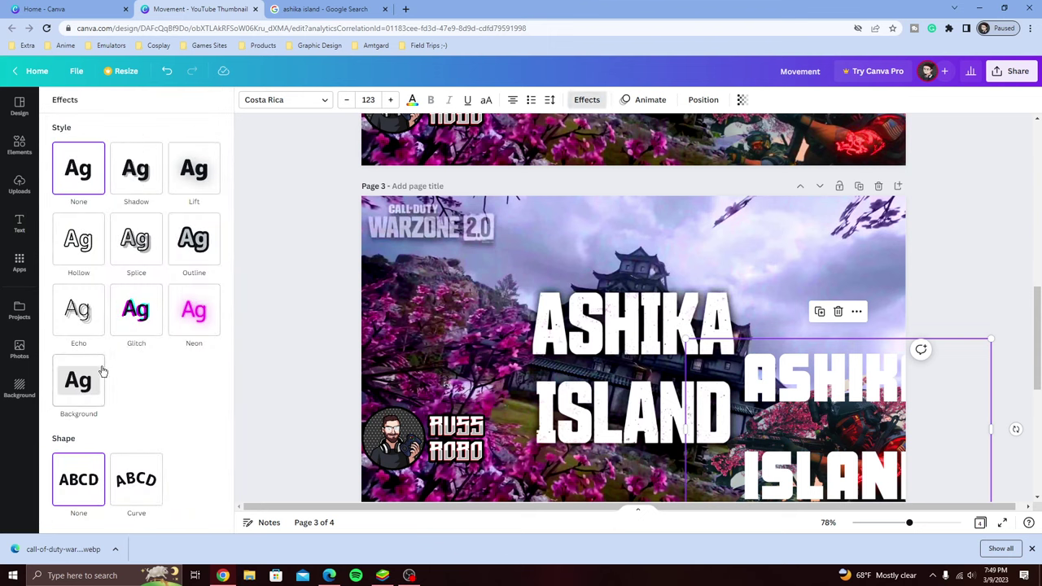
left_click(136, 480)
left_click_drag(710, 356, 527, 274)
left_click_drag(437, 274, 438, 277)
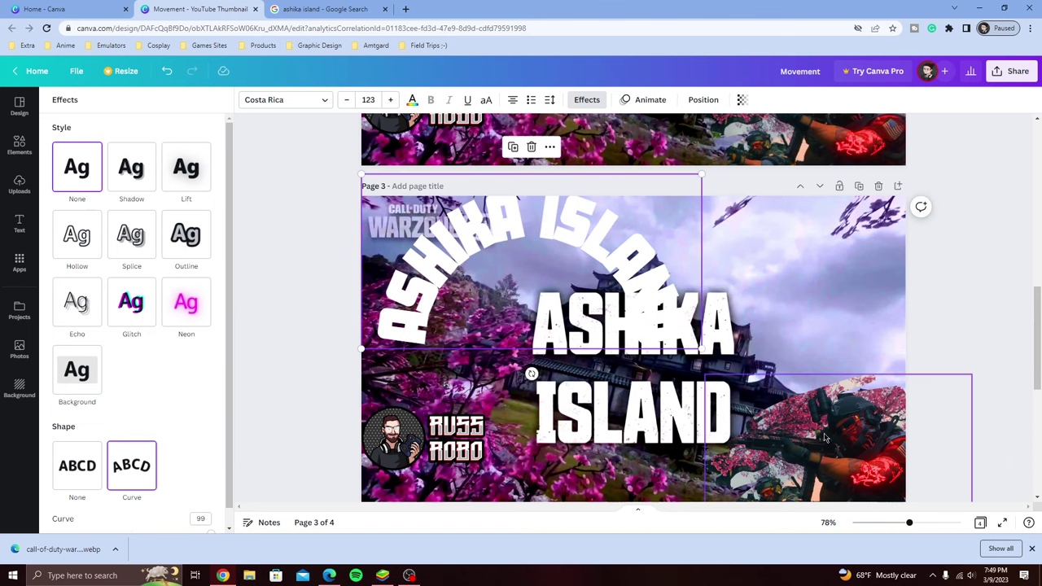
scroll(823, 438, "up", 2)
scroll(830, 413, "down", 3)
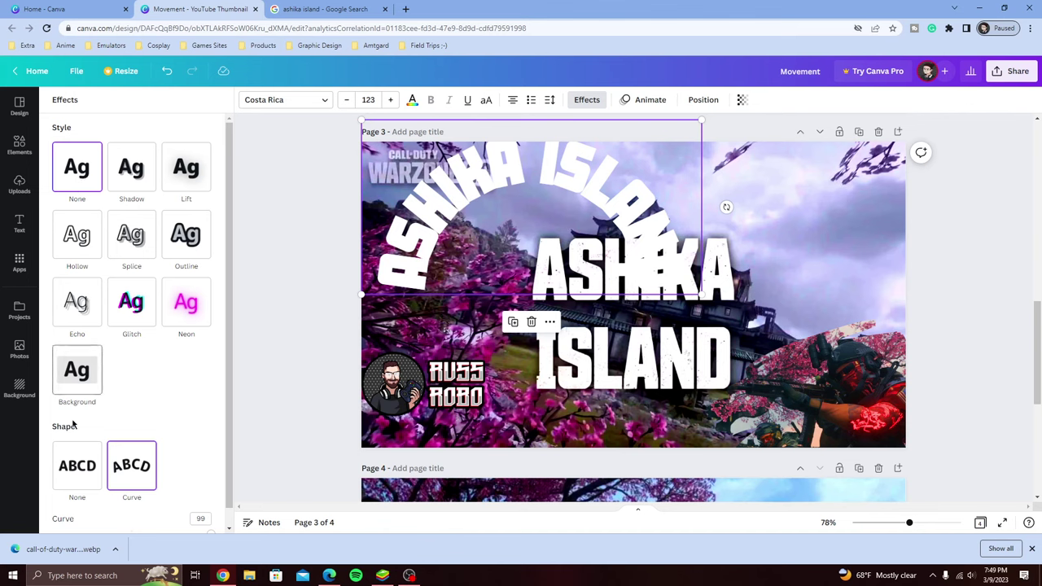
left_click(75, 469)
Move the straight heading to the left of the original ASHIKA ISLAND title, below the Warzone 2.0 logo
left_click_drag(463, 232, 548, 308)
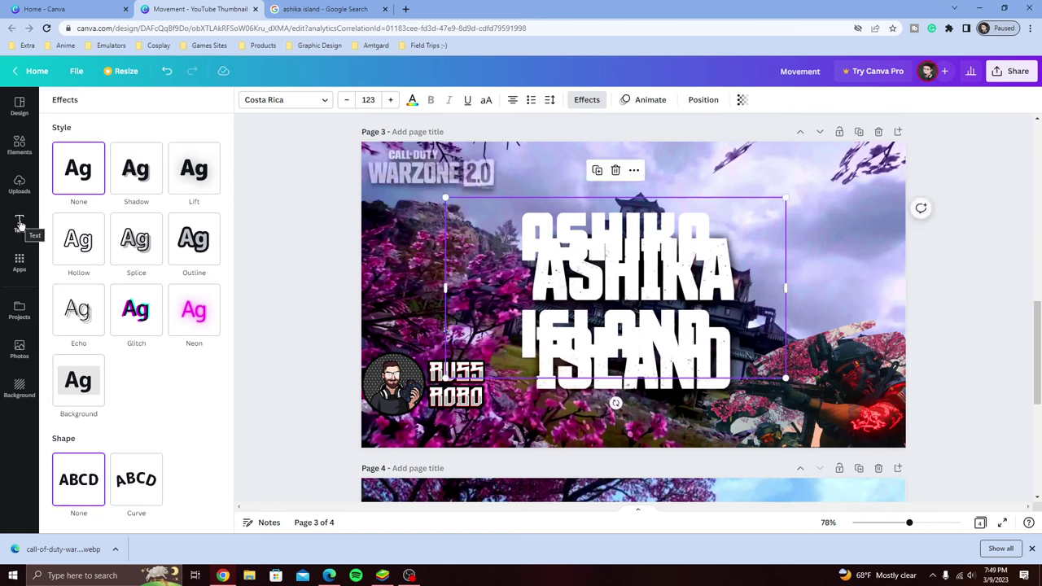
left_click(20, 152)
left_click_drag(627, 301, 474, 282)
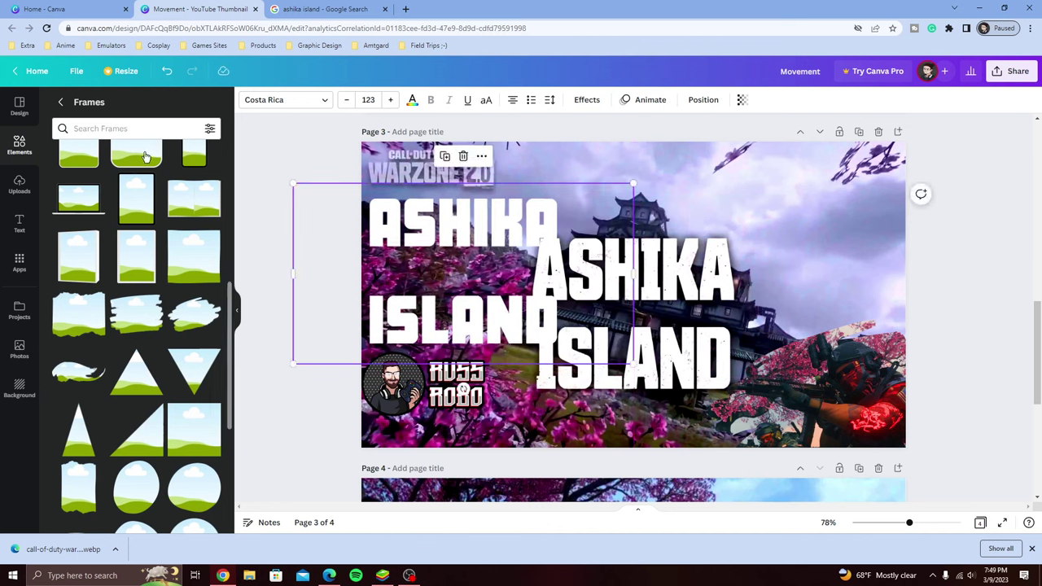
Leave the frames collection and search the graphics elements for "dirt"
left_click(61, 102)
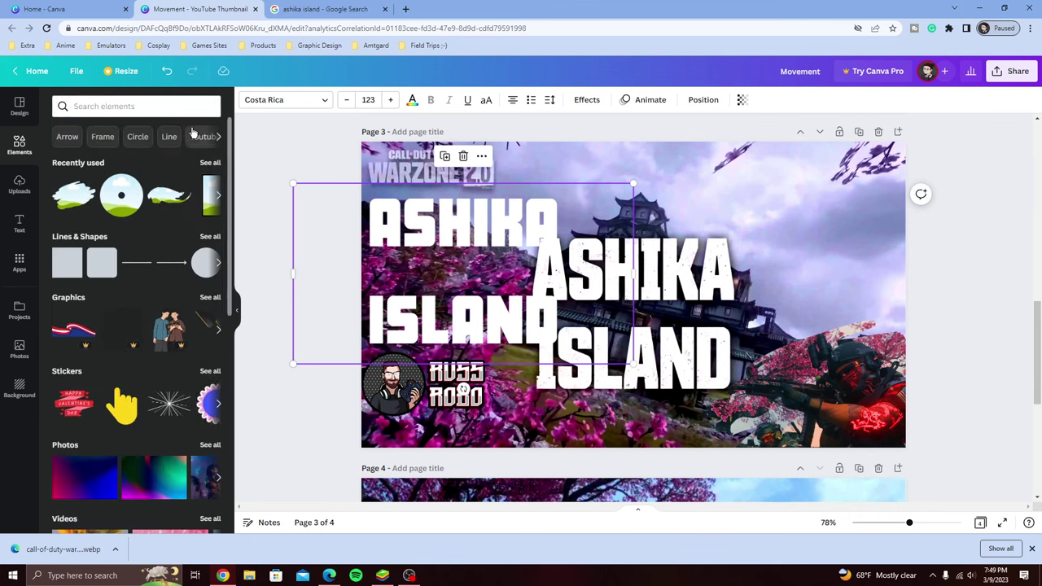
left_click(210, 298)
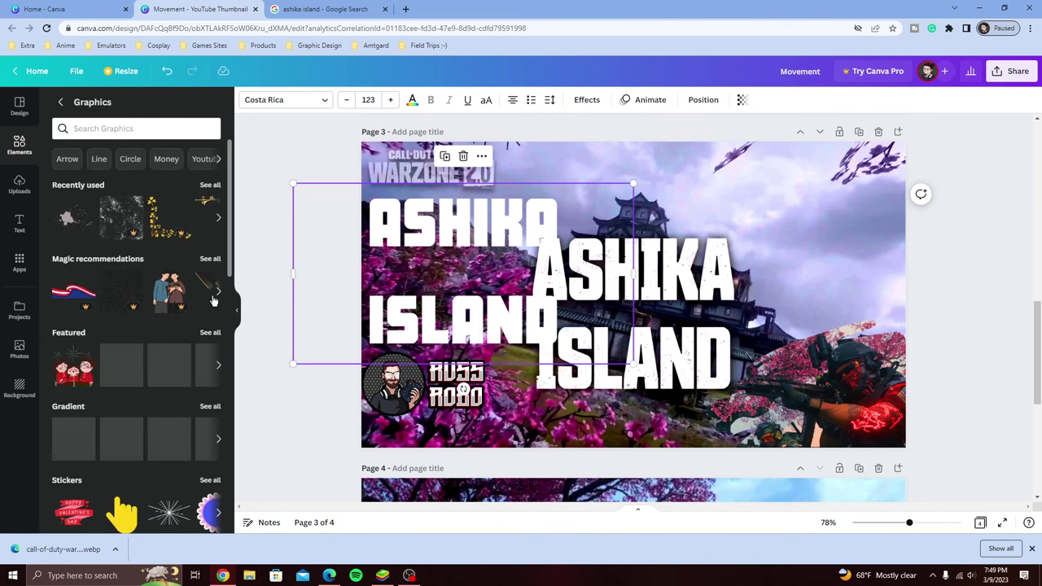
left_click(96, 130)
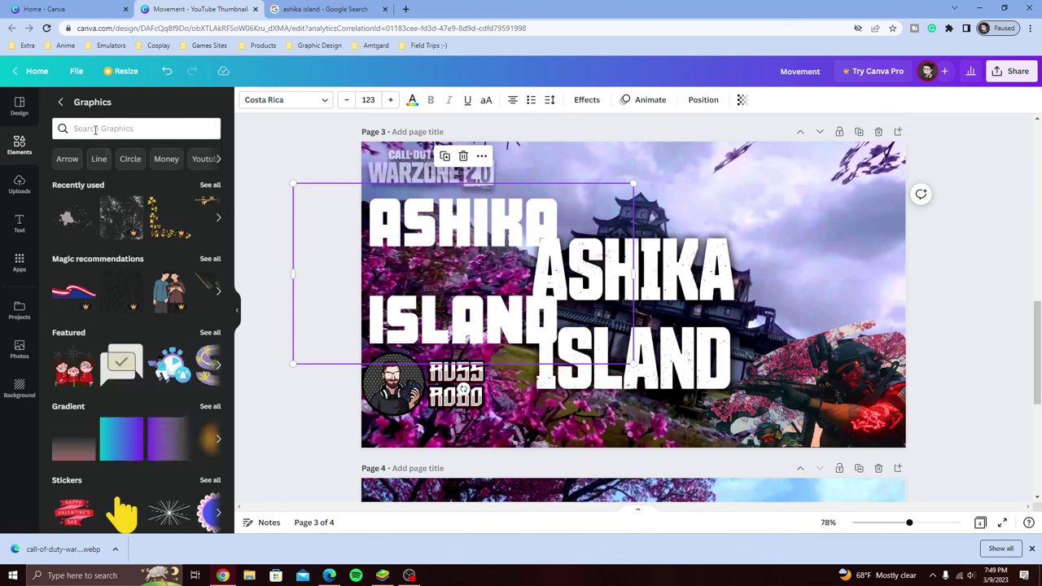
left_click(95, 130)
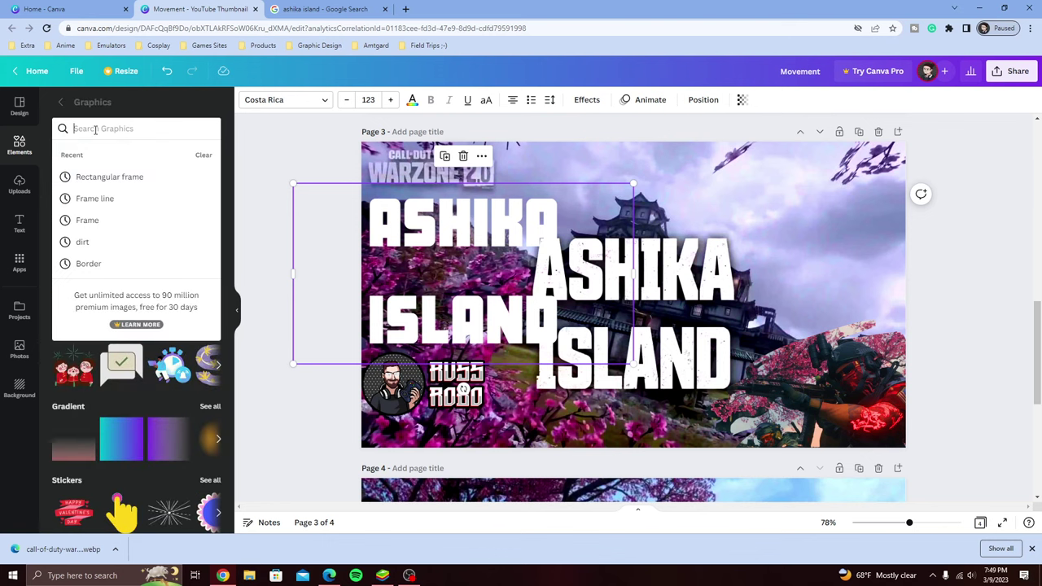
left_click(90, 243)
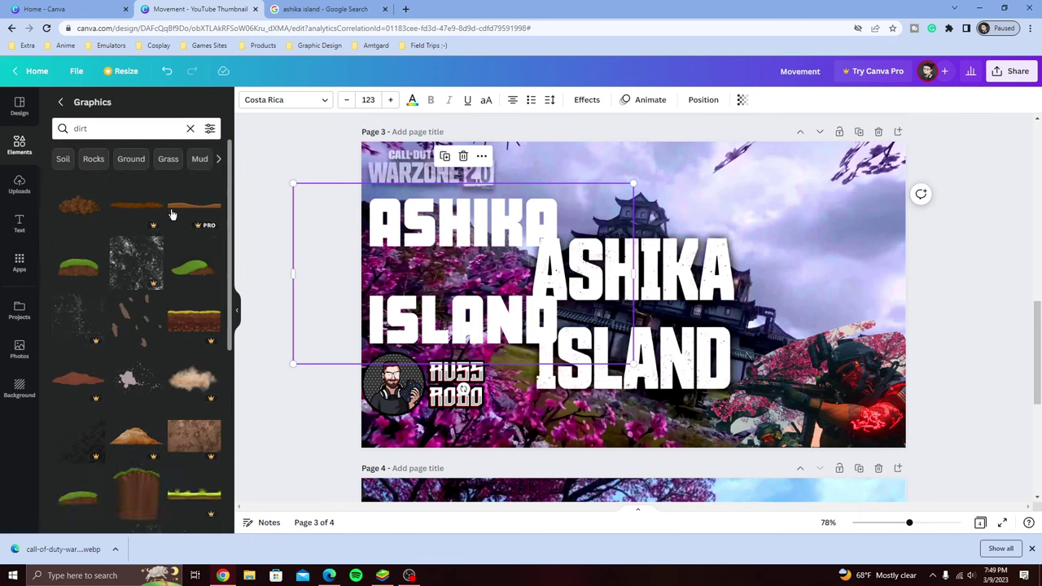
Try the grassy dirt mound graphic on the heading's ASHIKA line, shrink it, and delete it
left_click_drag(79, 276, 583, 255)
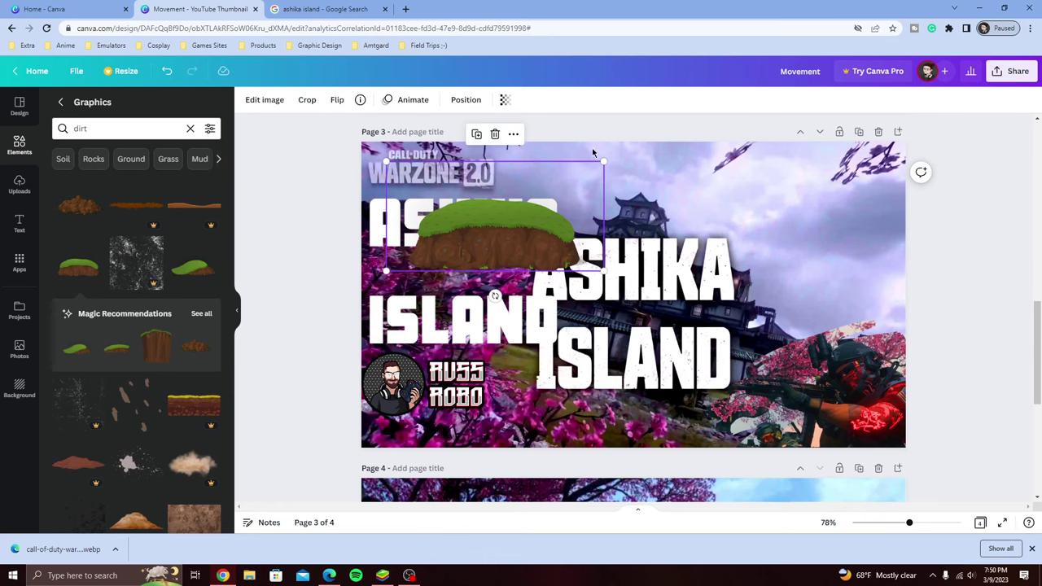
left_click_drag(603, 160, 461, 209)
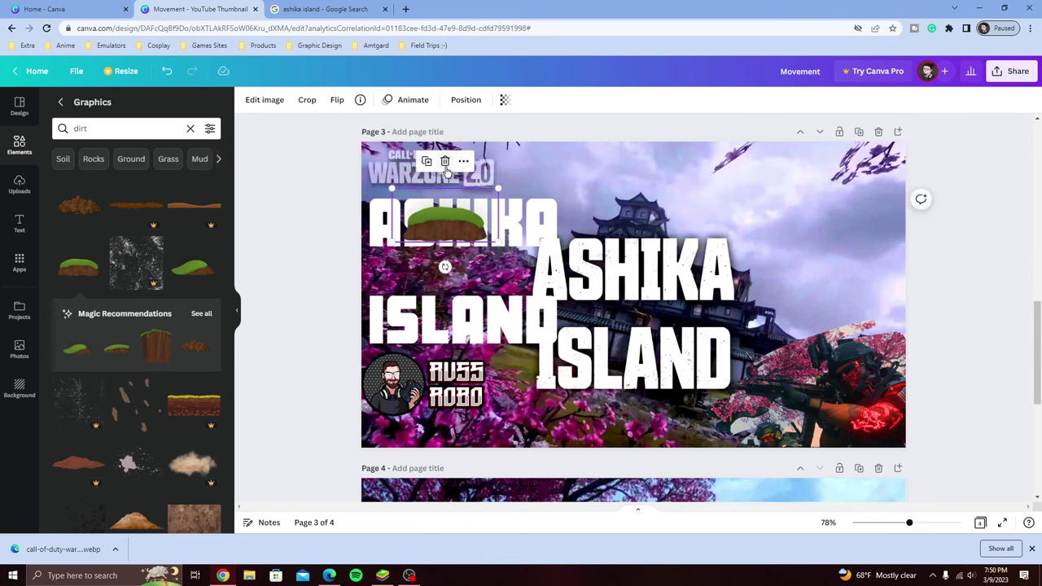
left_click(444, 162)
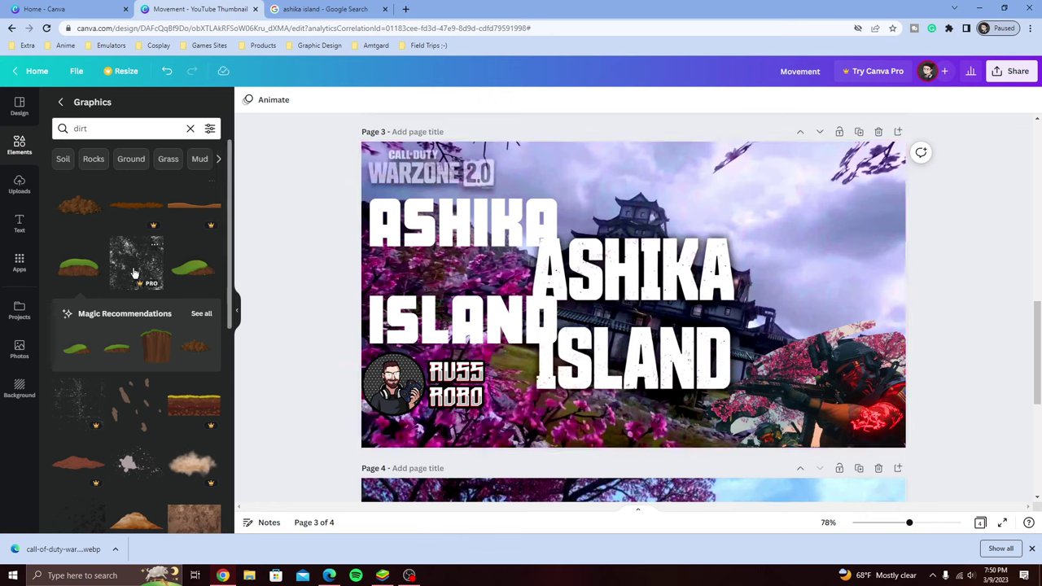
Add the dark speckled dirt graphic from the results and shrink it over the Warzone 2.0 logo and the heading's ASHIKA line
scroll(81, 408, "down", 3)
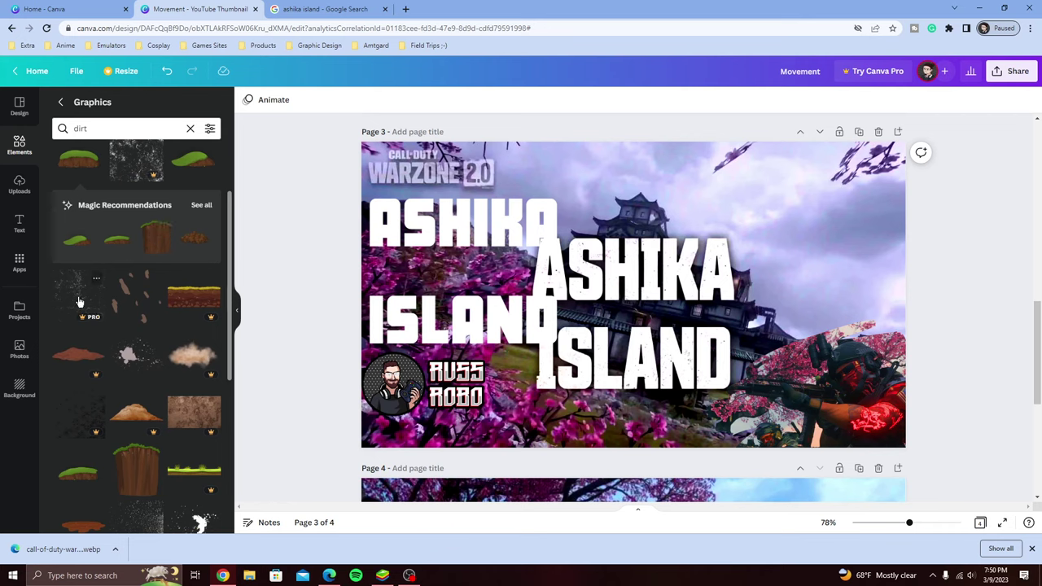
scroll(79, 302, "down", 4)
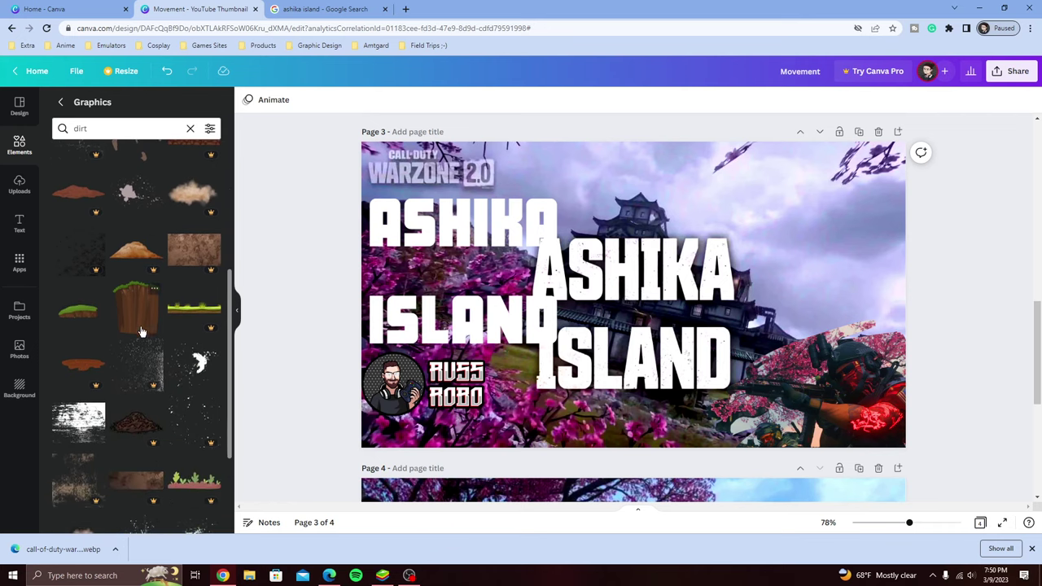
scroll(136, 374, "up", 4)
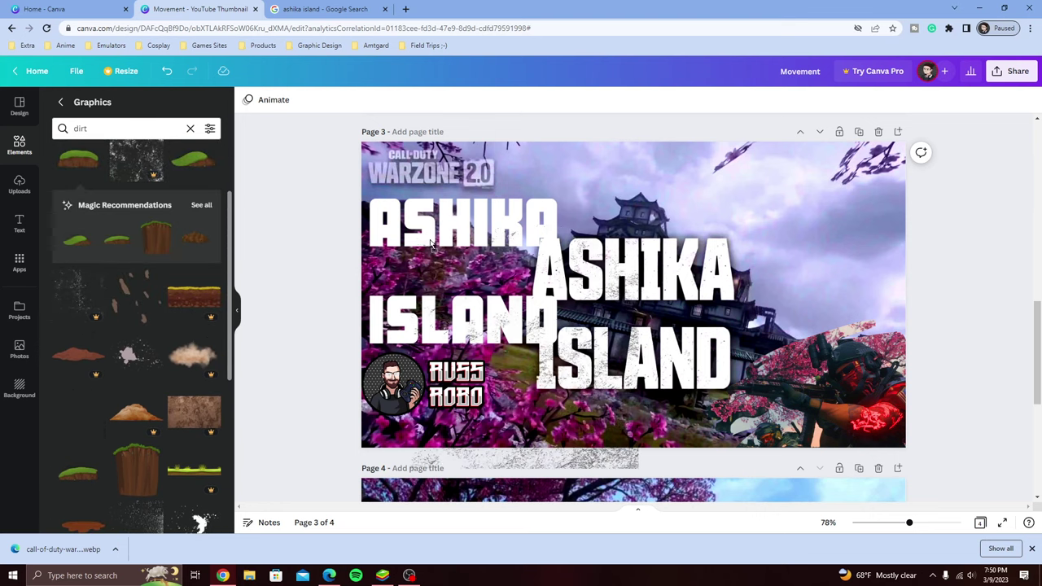
left_click(393, 180)
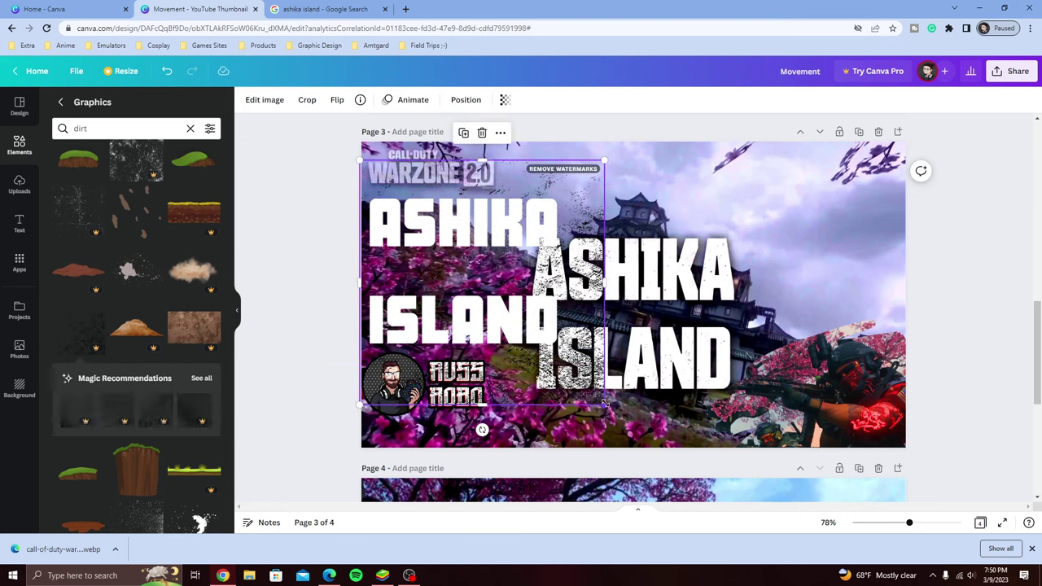
left_click_drag(604, 402, 510, 283)
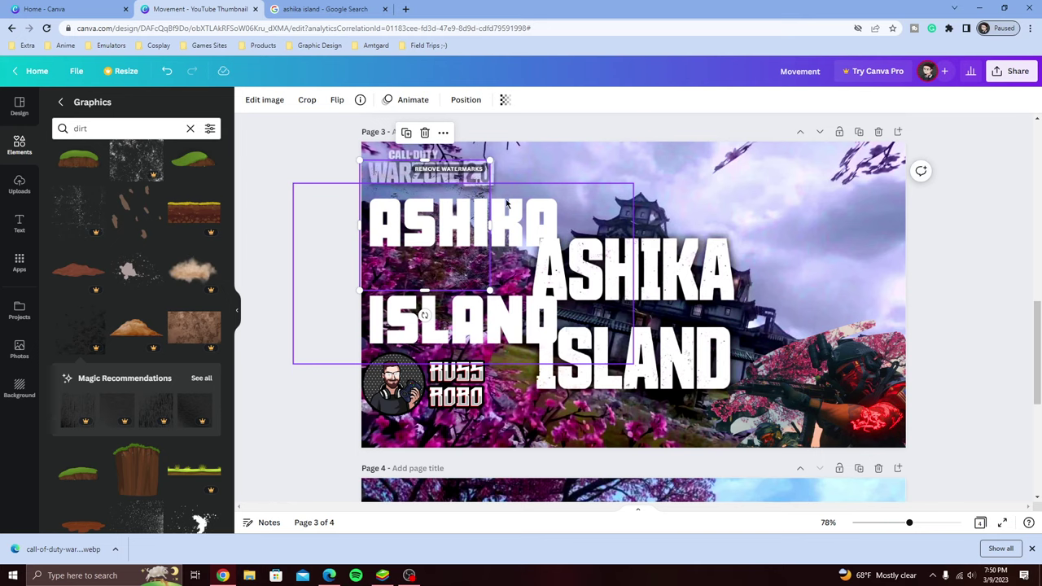
left_click(445, 134)
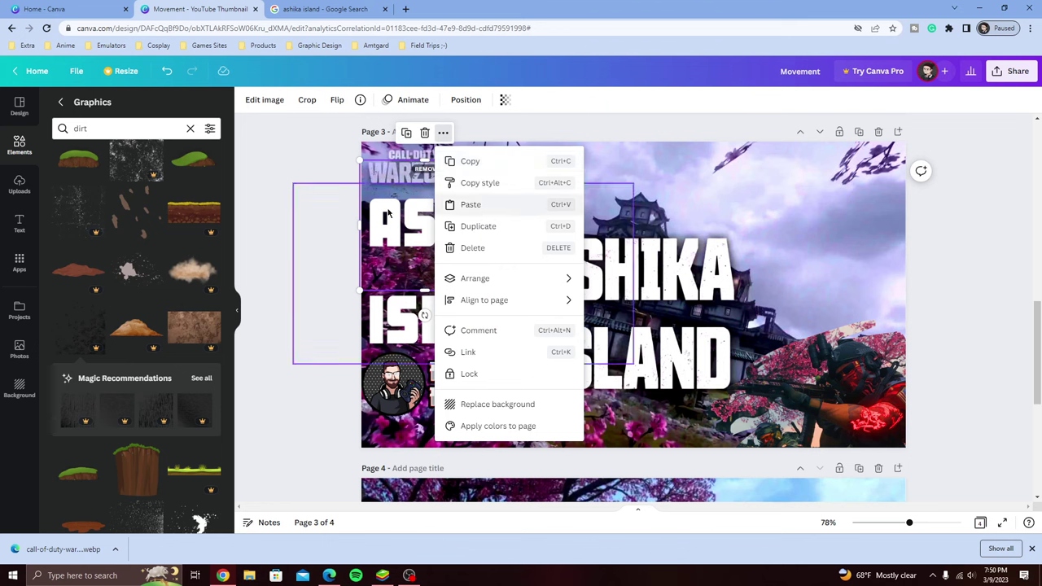
left_click(778, 131)
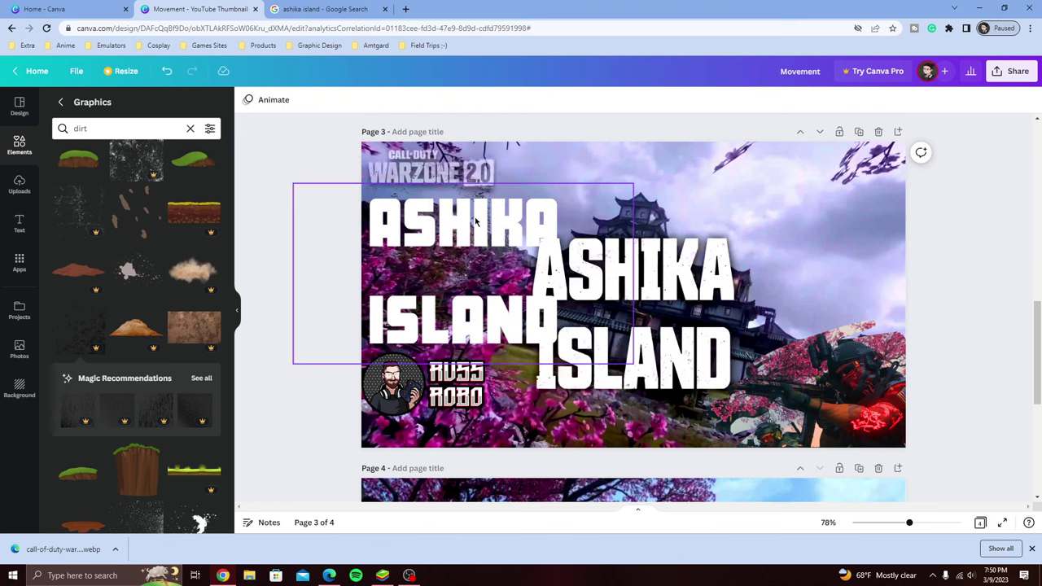
Move the heading over the original ASHIKA ISLAND title, bring the dark dirt graphic forward, and reposition it slightly
left_click_drag(471, 211, 638, 256)
left_click(434, 249)
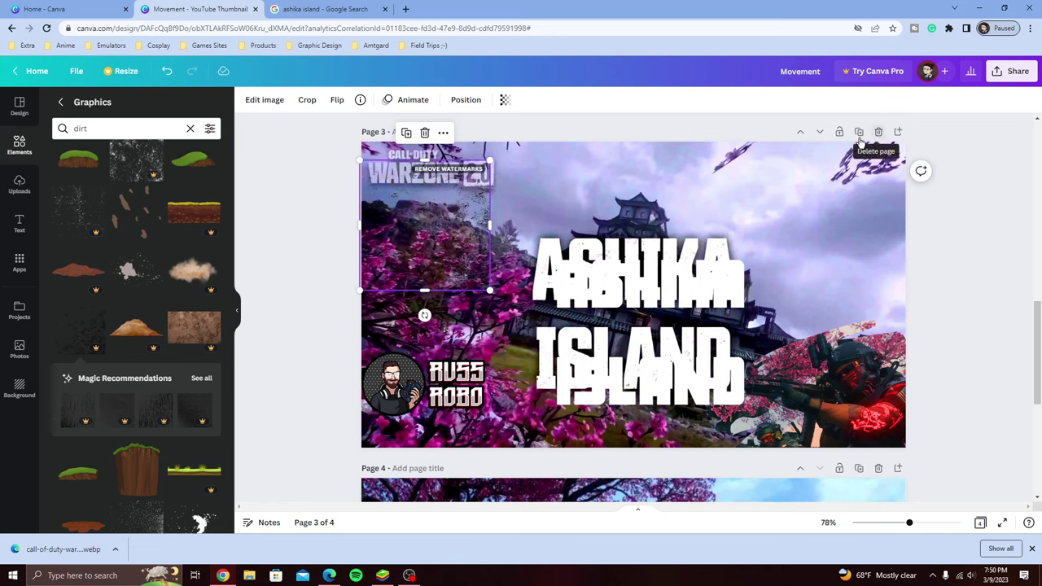
left_click(460, 101)
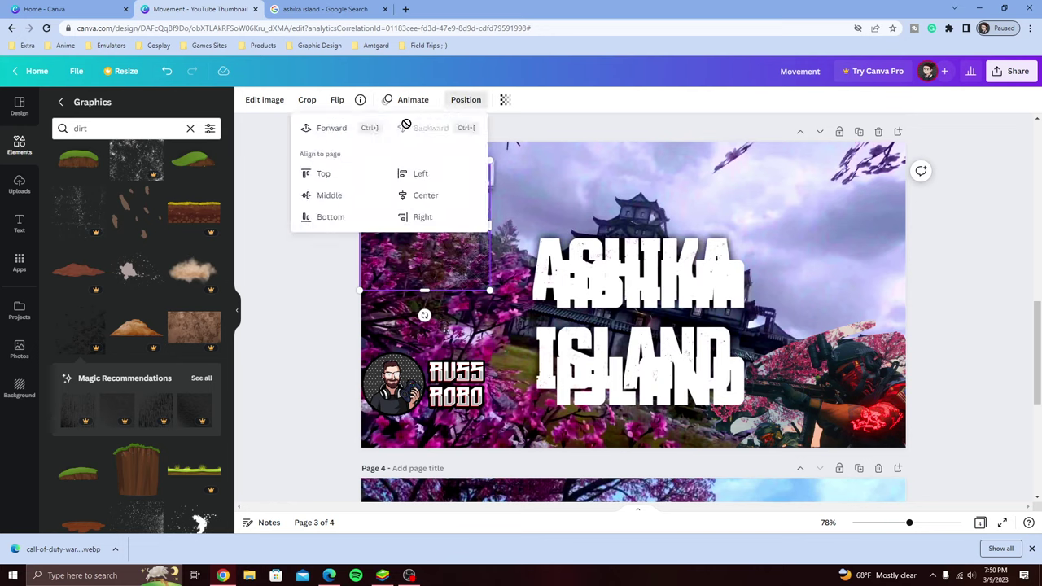
left_click(321, 127)
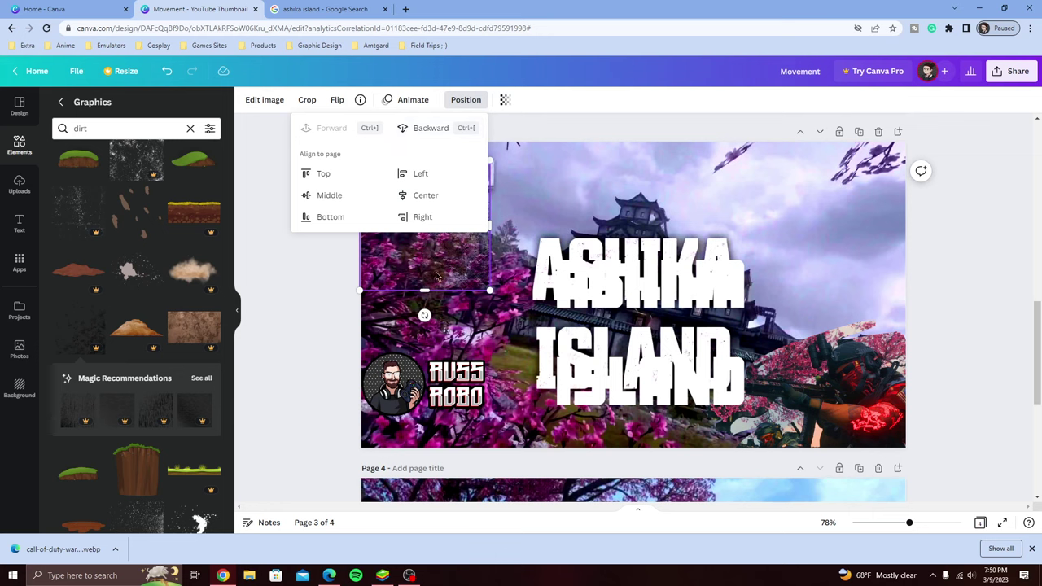
left_click(316, 304)
mouse_move(408, 250)
left_mouse_down()
mouse_move(570, 272)
mouse_move(393, 255)
left_mouse_up()
Move the heading to the page's upper-right area and reduce its text to size 106
left_click_drag(598, 321, 757, 230)
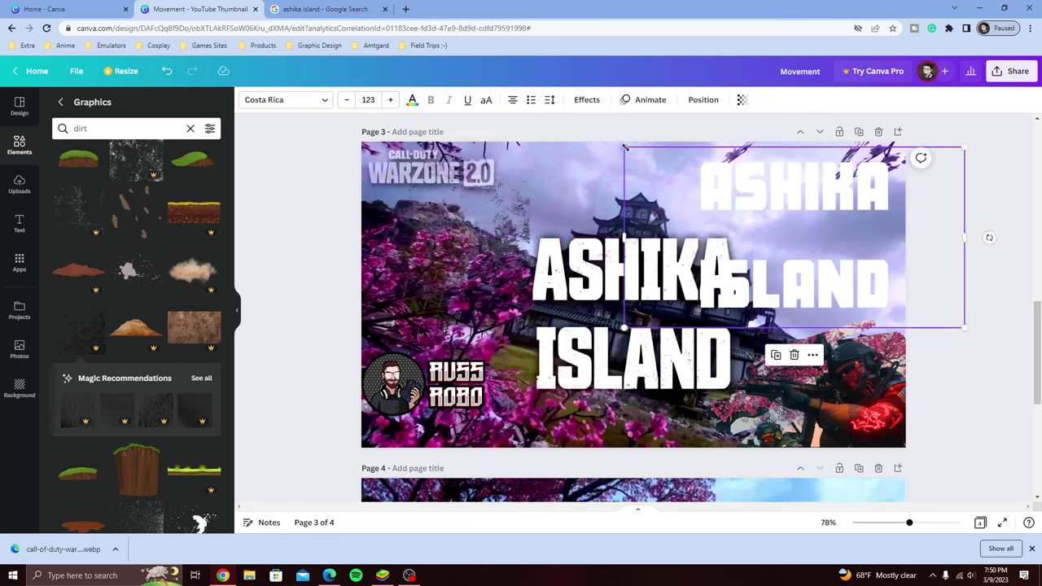
left_click_drag(623, 146, 671, 173)
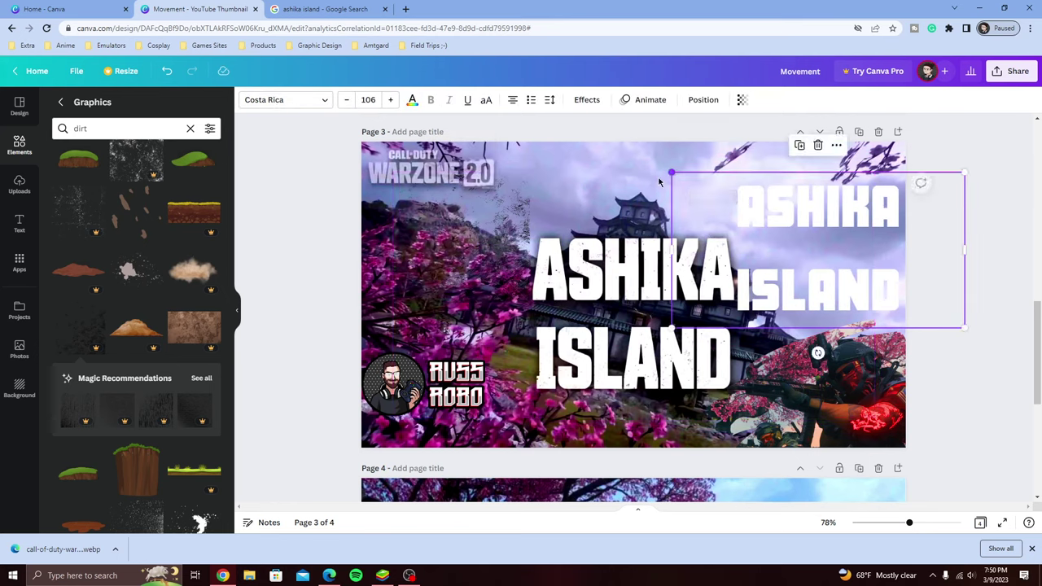
Try the dark dirt graphic shrunk over the heading's final D and first A, and delete it
left_click_drag(458, 221, 827, 230)
left_click_drag(768, 177, 847, 277)
left_click(660, 228)
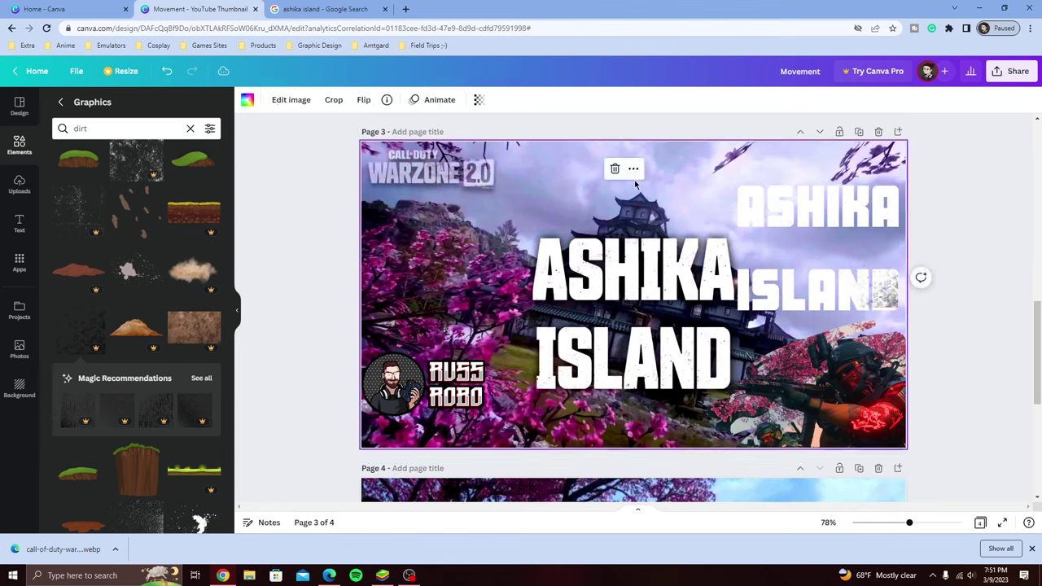
left_click(876, 294)
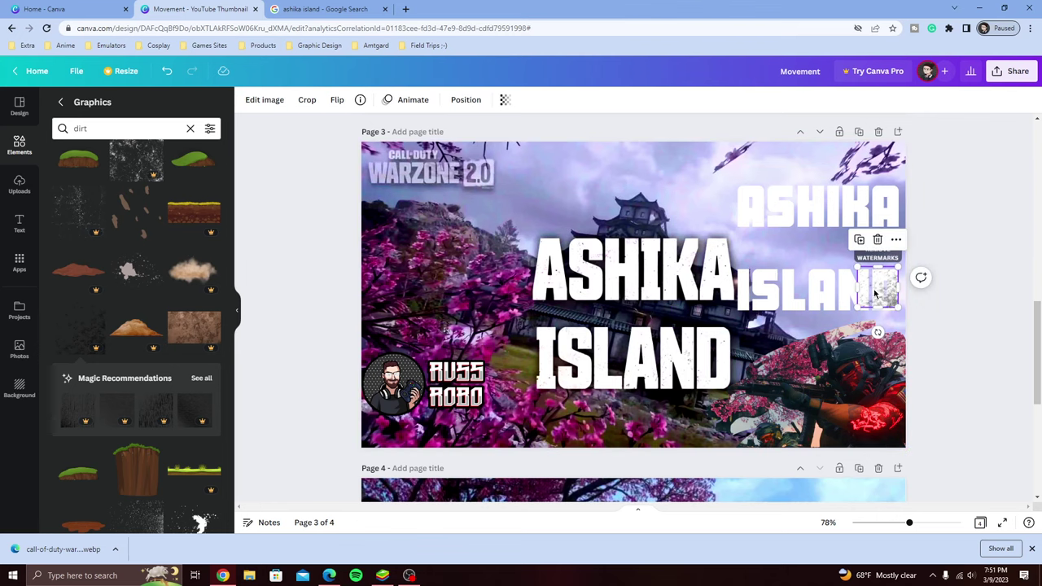
left_click_drag(899, 306, 781, 229)
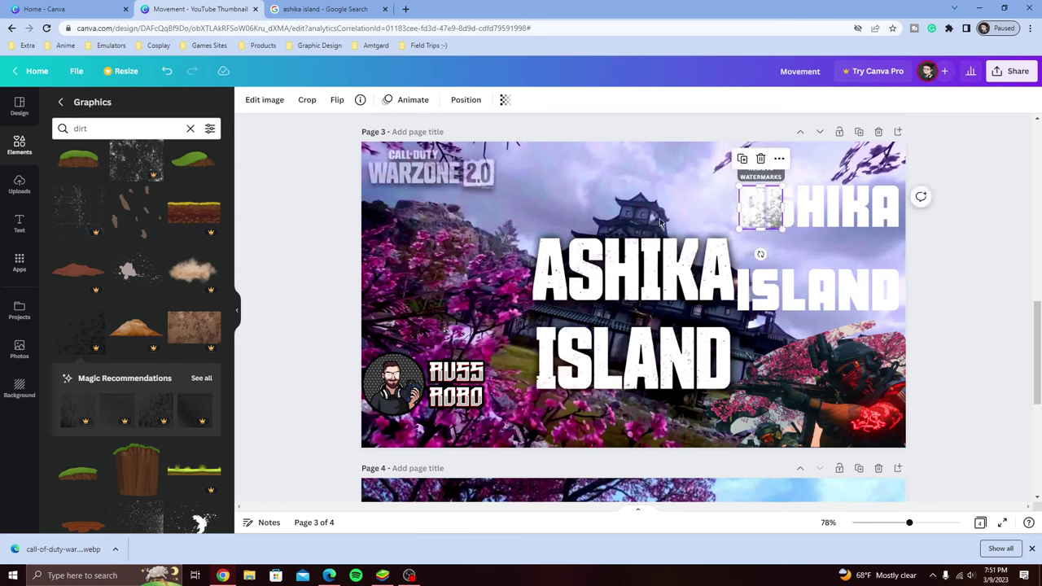
left_click(762, 158)
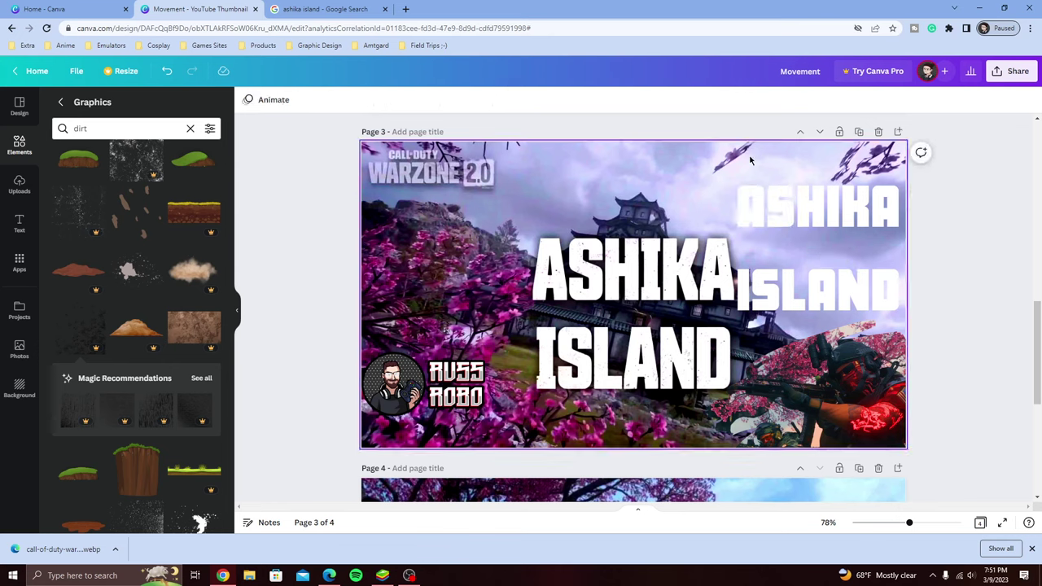
Try the heavily speckled square texture over the heading, enlarge it to cover both lines, and delete it
left_click_drag(137, 172, 765, 224)
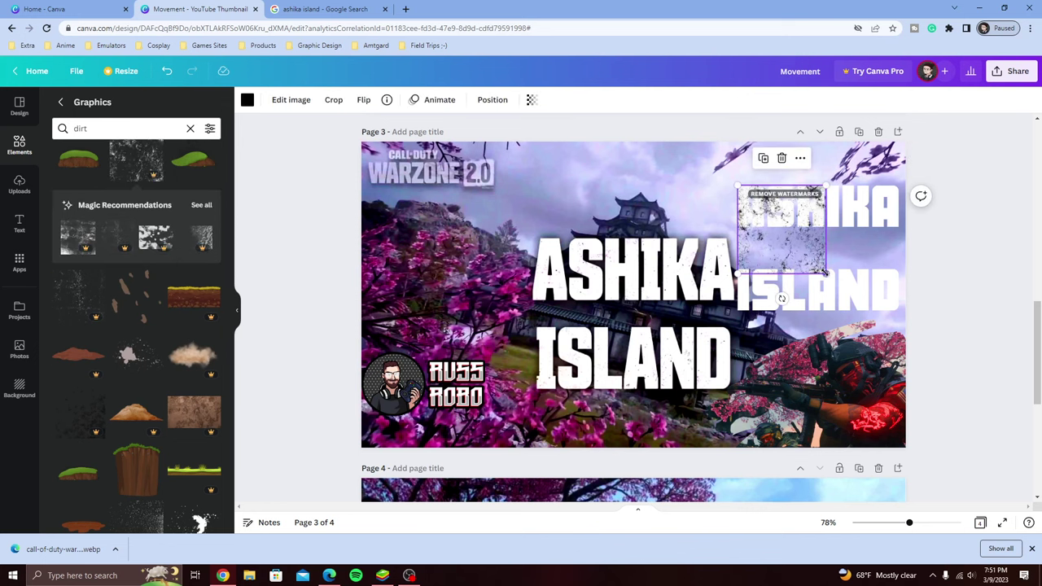
left_click_drag(824, 273, 887, 334)
left_click_drag(841, 296, 849, 290)
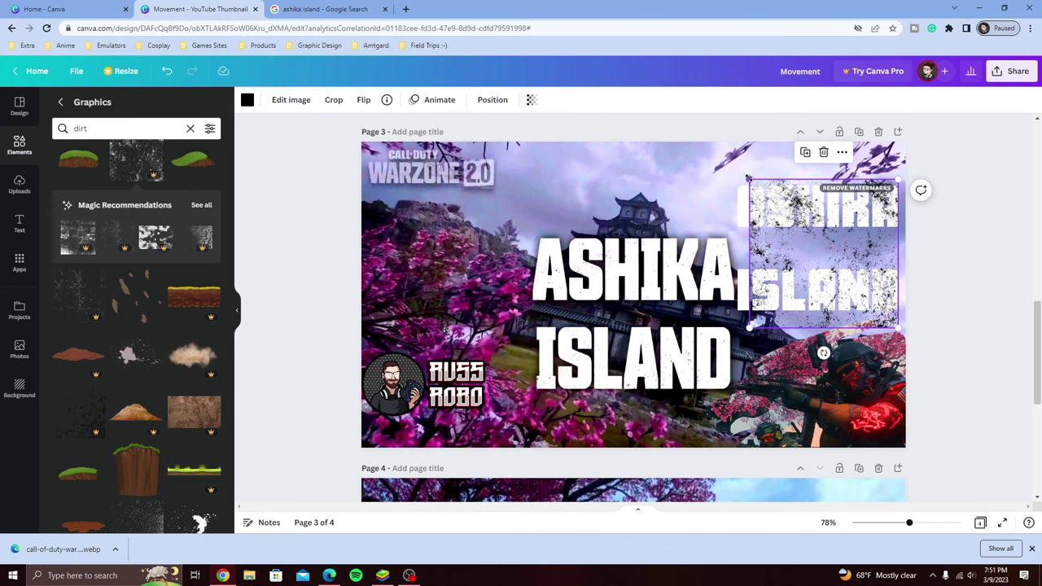
left_click_drag(747, 178, 731, 161)
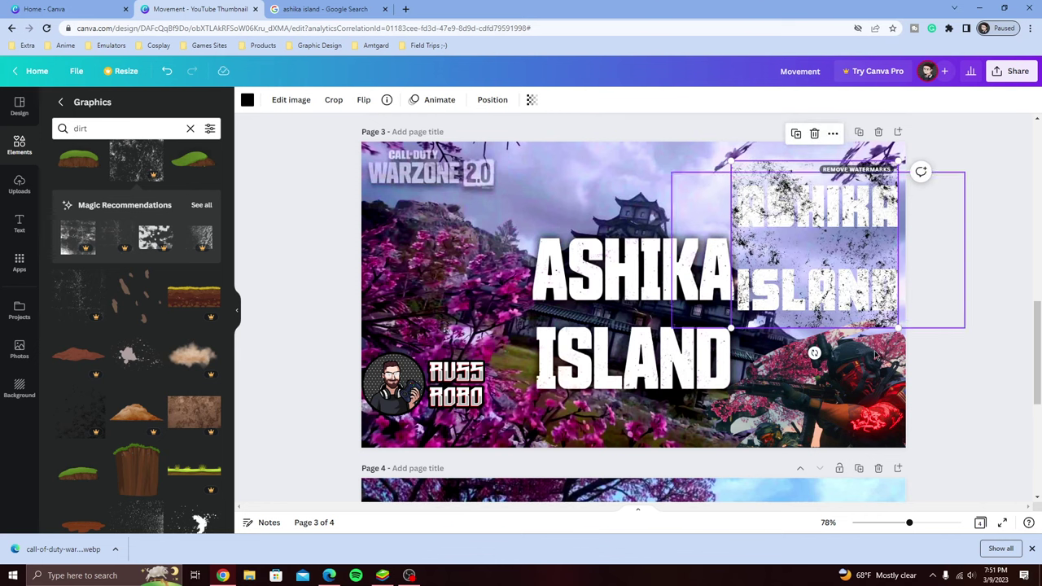
left_click(438, 275)
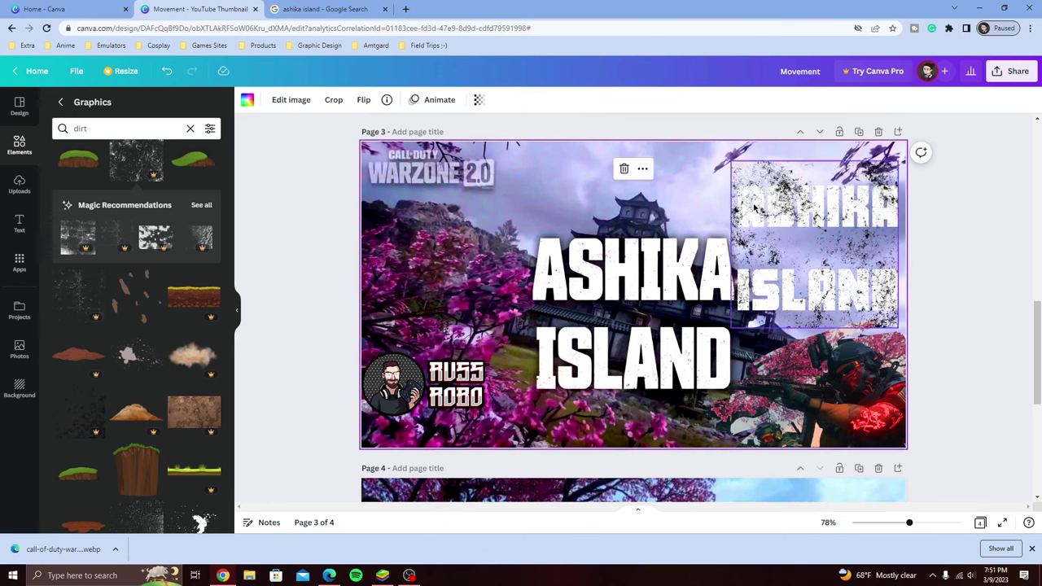
left_click(756, 208)
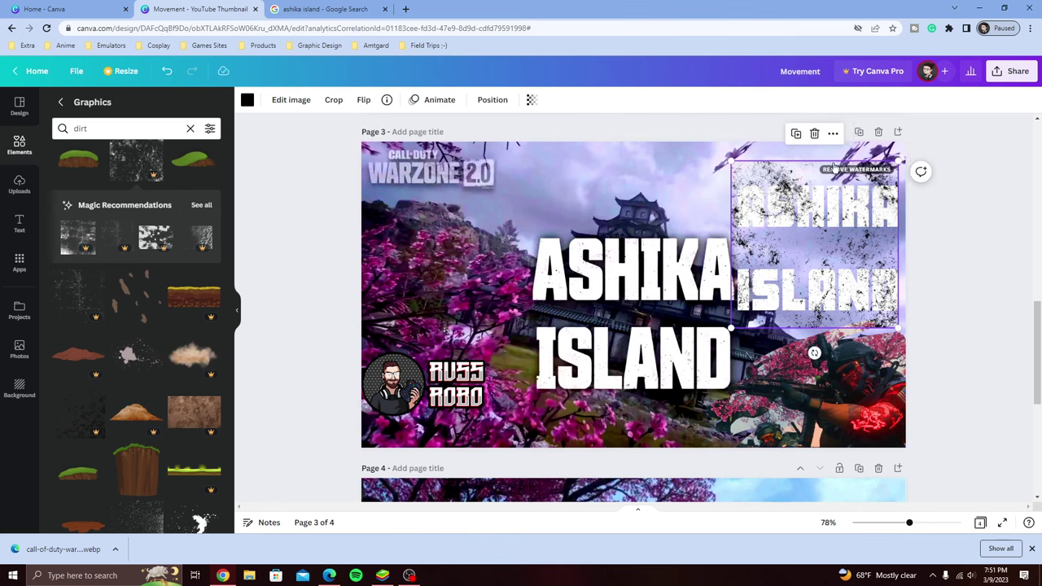
left_click(814, 136)
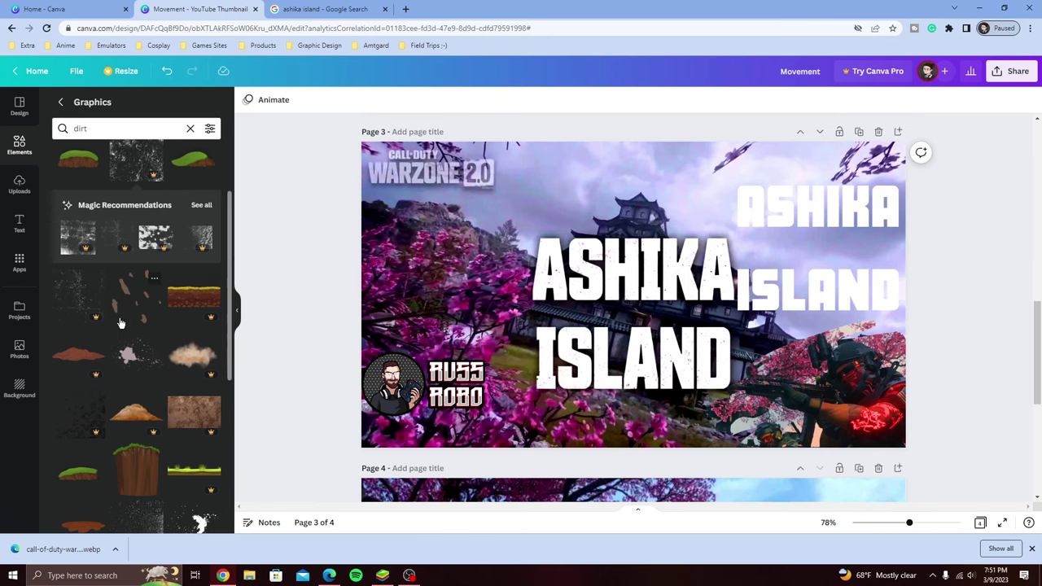
Add the fine speckle graphic from the dirt results, place it over the upper-right heading, and rotate it 90 degrees clockwise
scroll(118, 323, "up", 3)
scroll(118, 320, "down", 2)
scroll(137, 370, "down", 1)
scroll(123, 367, "down", 2)
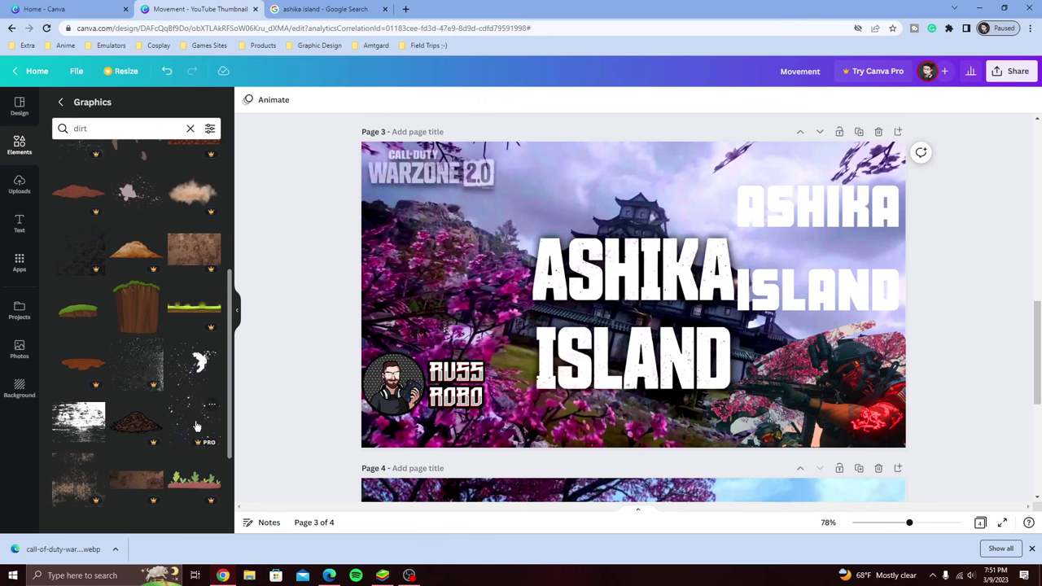
left_click(145, 365)
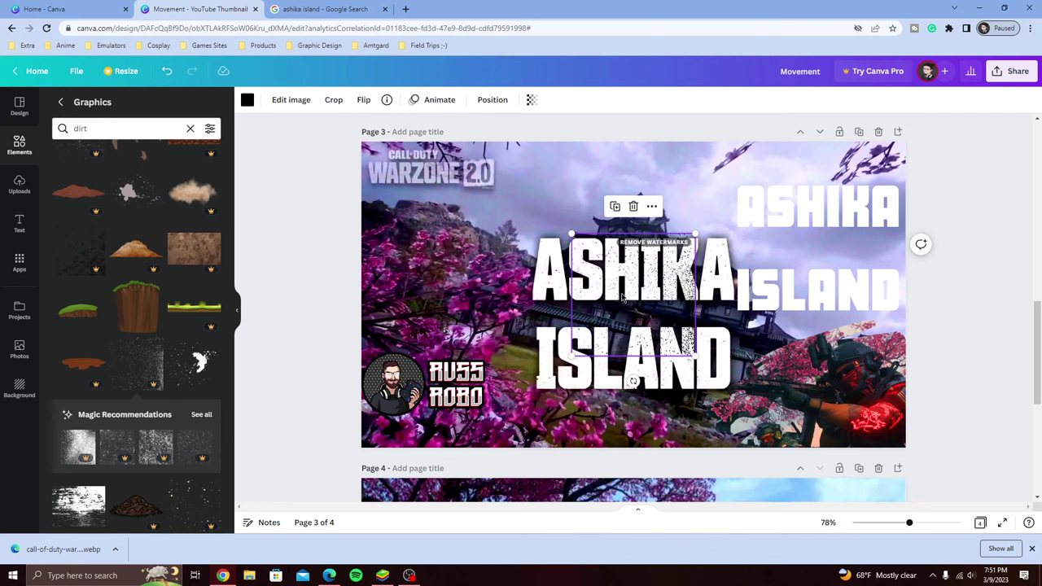
left_click_drag(645, 311, 818, 241)
left_click_drag(830, 330, 740, 243)
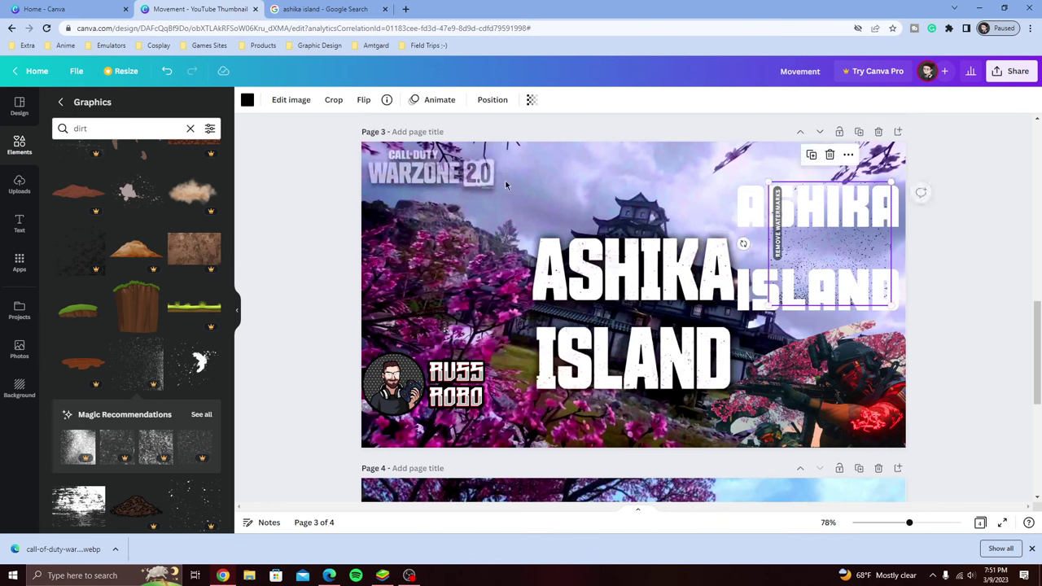
Bring the fine speckle graphic forward, align it with the heading's left edge, and enlarge it across both lines
left_click(493, 101)
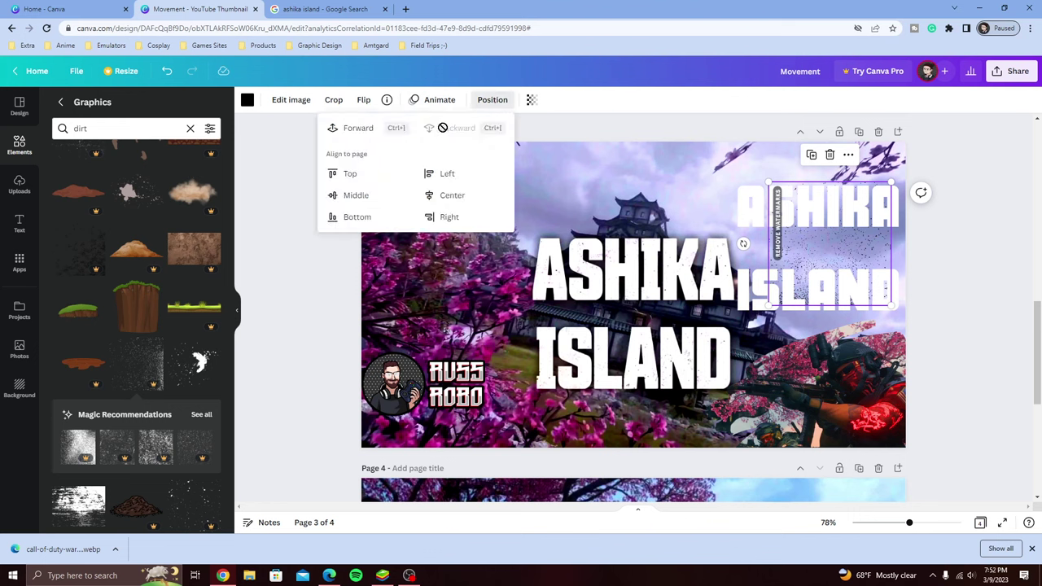
left_click(356, 127)
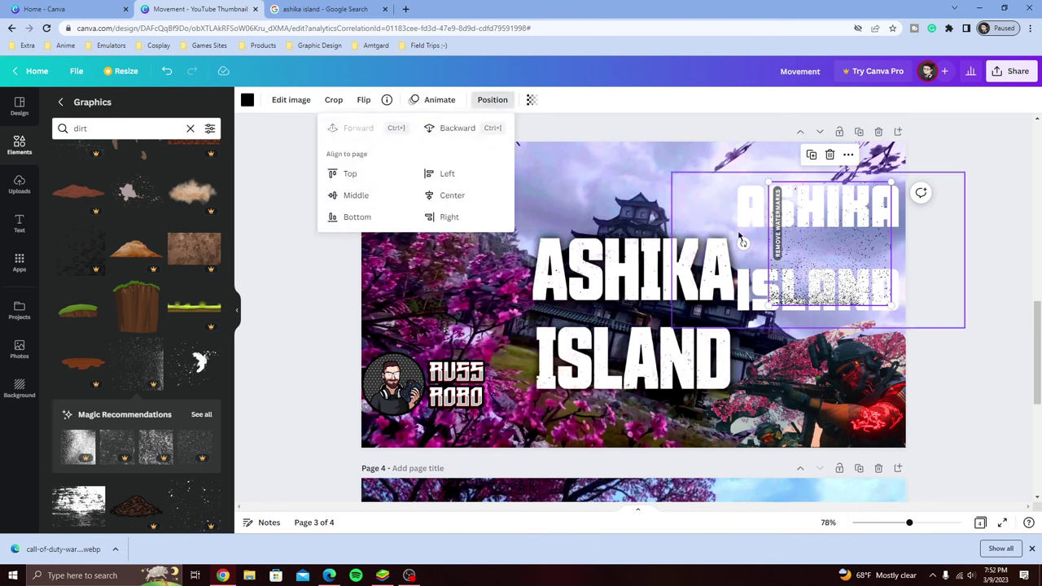
left_click(820, 242)
left_click_drag(819, 242, 788, 247)
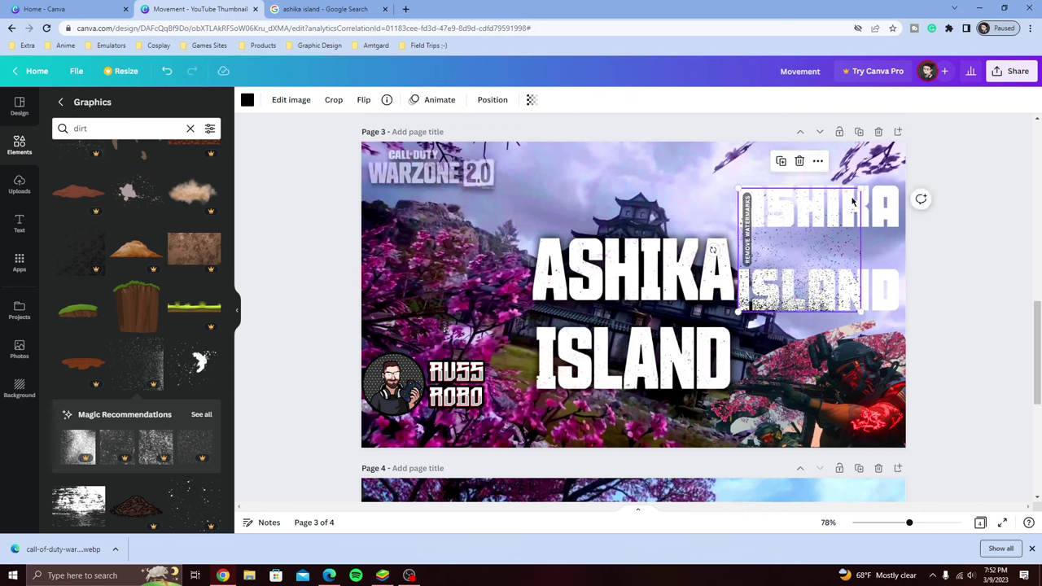
left_click(860, 189)
left_click(856, 192)
left_click_drag(858, 187, 938, 183)
left_click(964, 288)
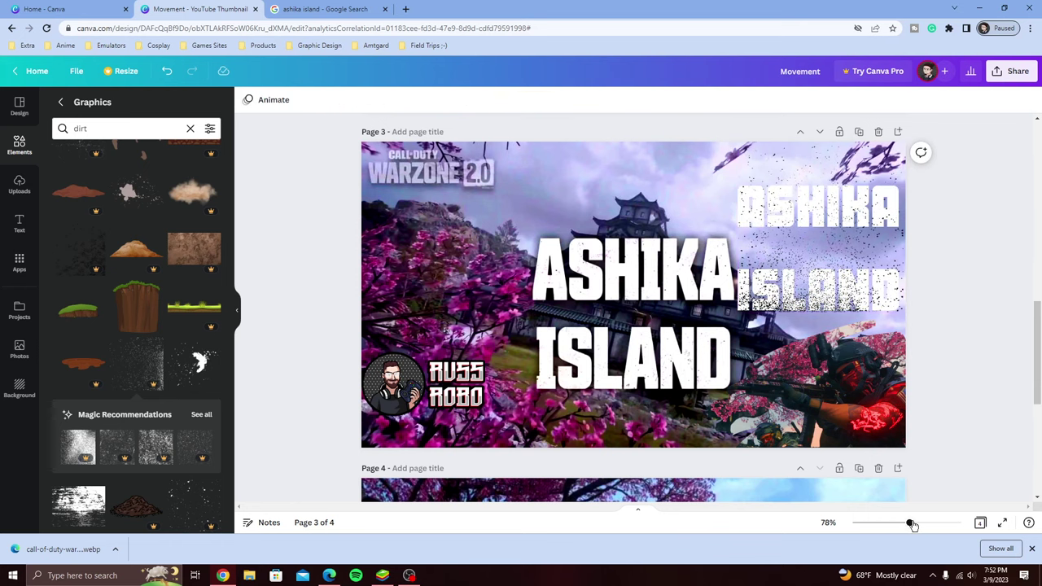
Delete the fine speckle graphic from the heading and return to the earlier dirt results
mouse_move(912, 524)
left_mouse_down()
mouse_move(893, 528)
mouse_move(912, 528)
left_mouse_up()
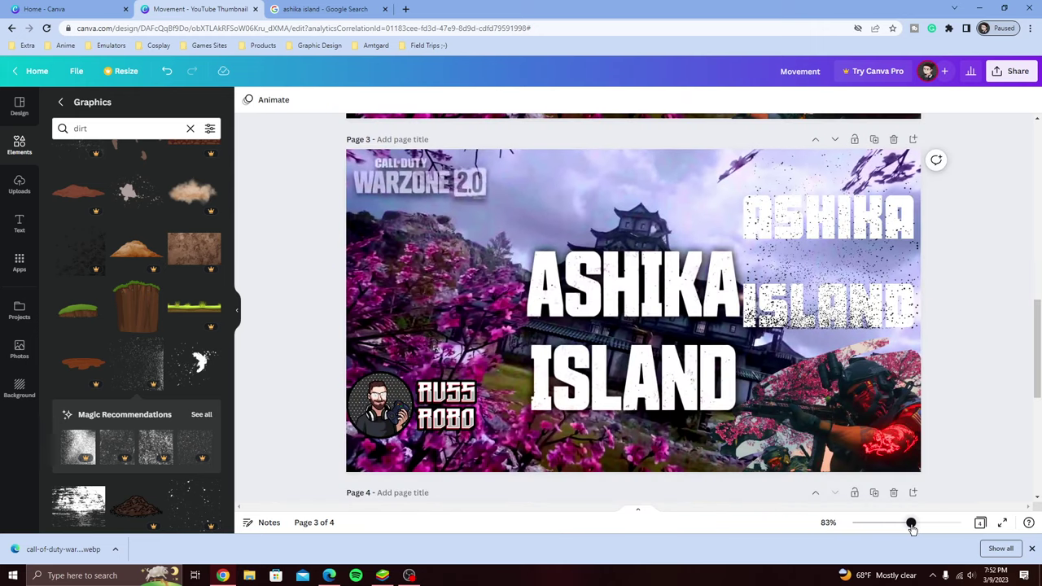
left_click(834, 302)
left_click(833, 357)
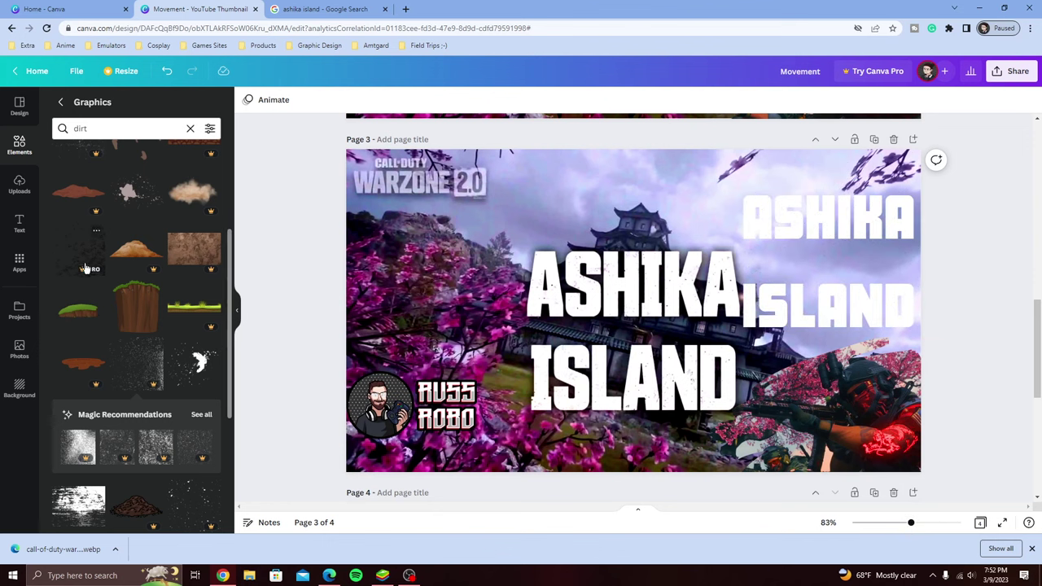
scroll(113, 340, "up", 3)
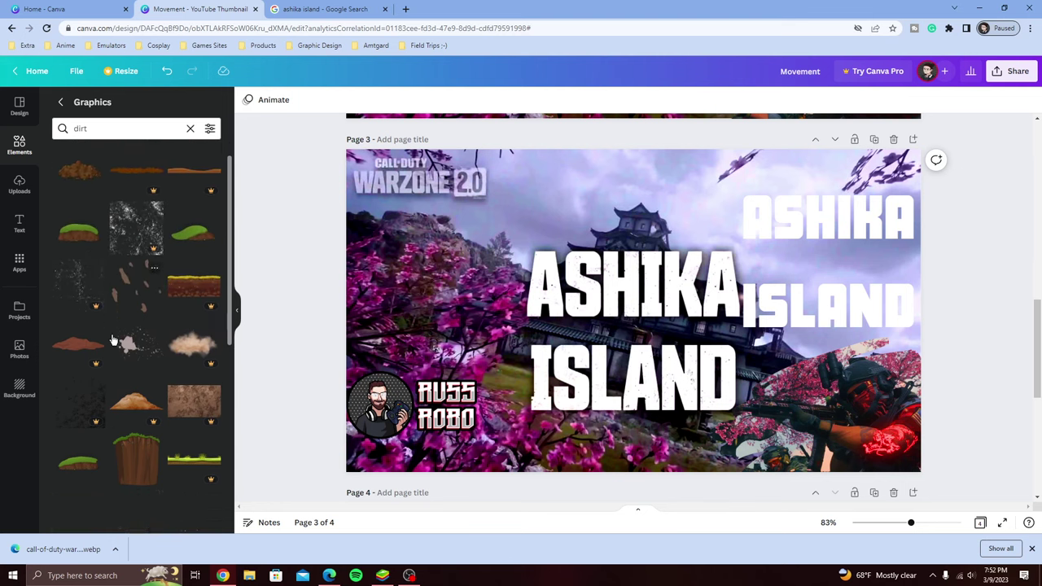
Try a recommended speckle texture over the white heading on page 3, shrink it, and delete it
scroll(113, 340, "down", 5)
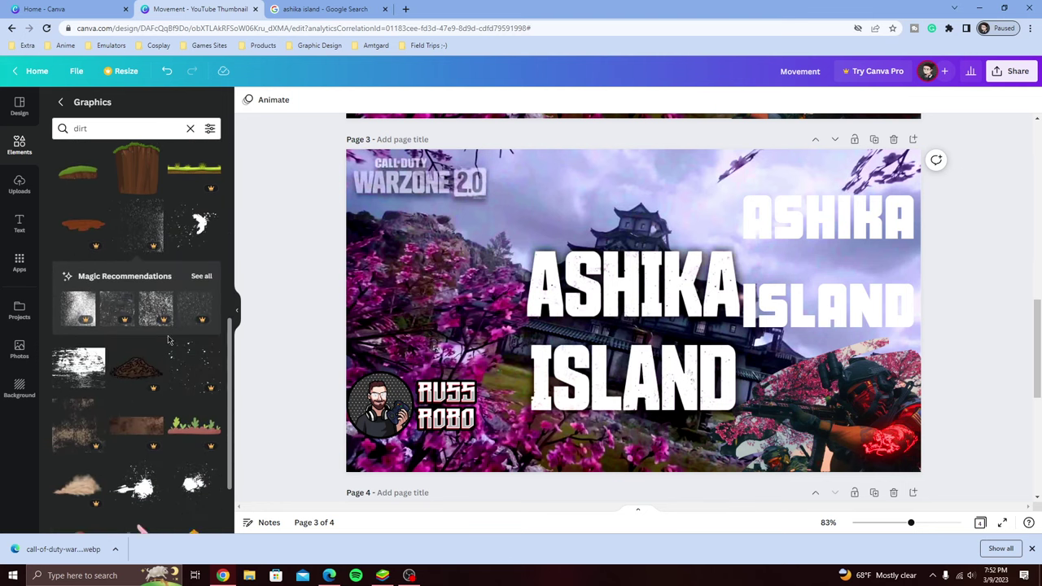
left_click_drag(193, 311, 756, 213)
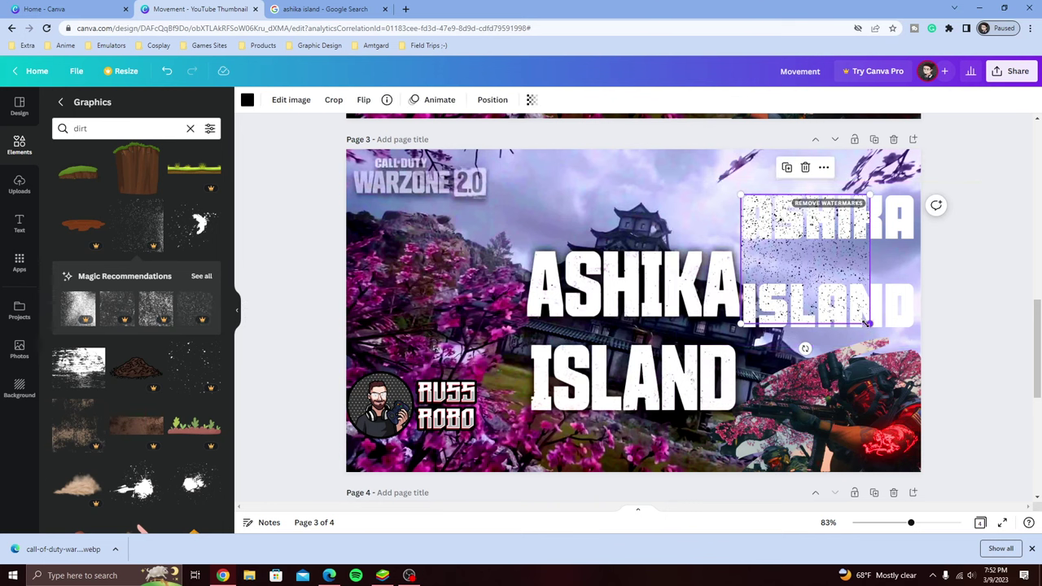
left_click_drag(868, 323, 777, 234)
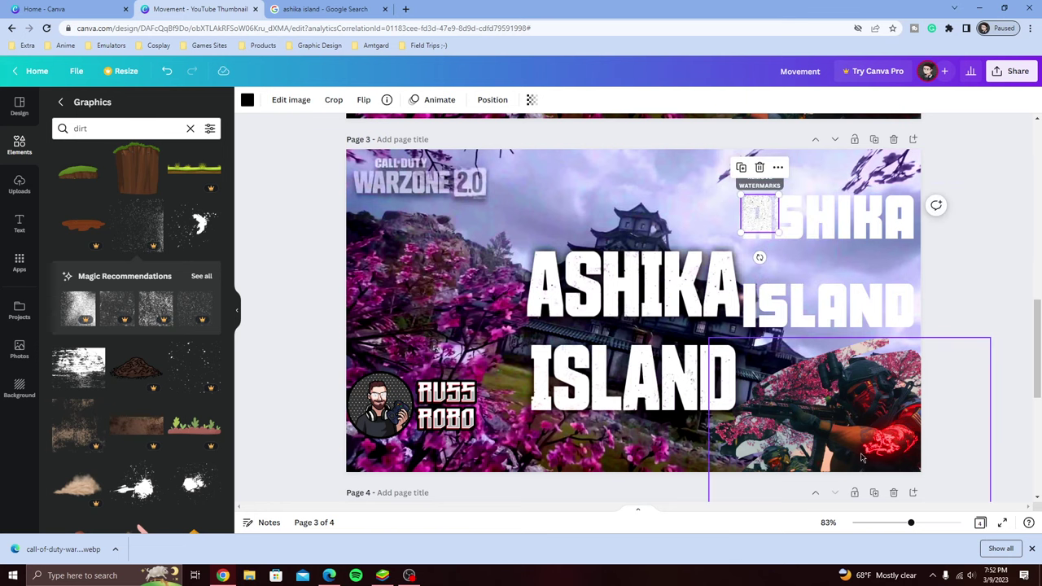
left_click_drag(912, 523, 927, 522)
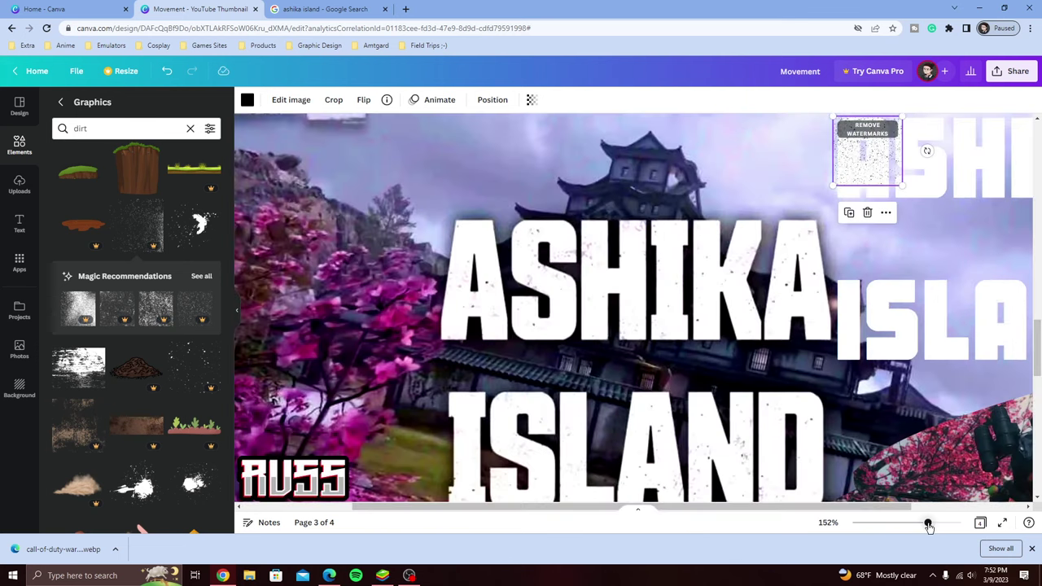
left_click_drag(415, 514, 562, 514)
left_click_drag(726, 161, 684, 154)
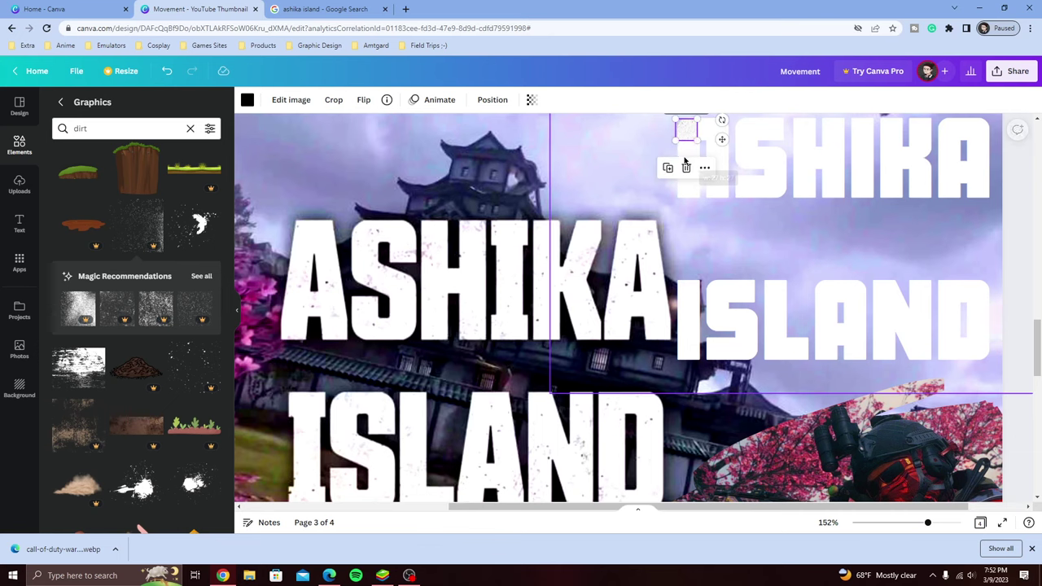
left_click(685, 170)
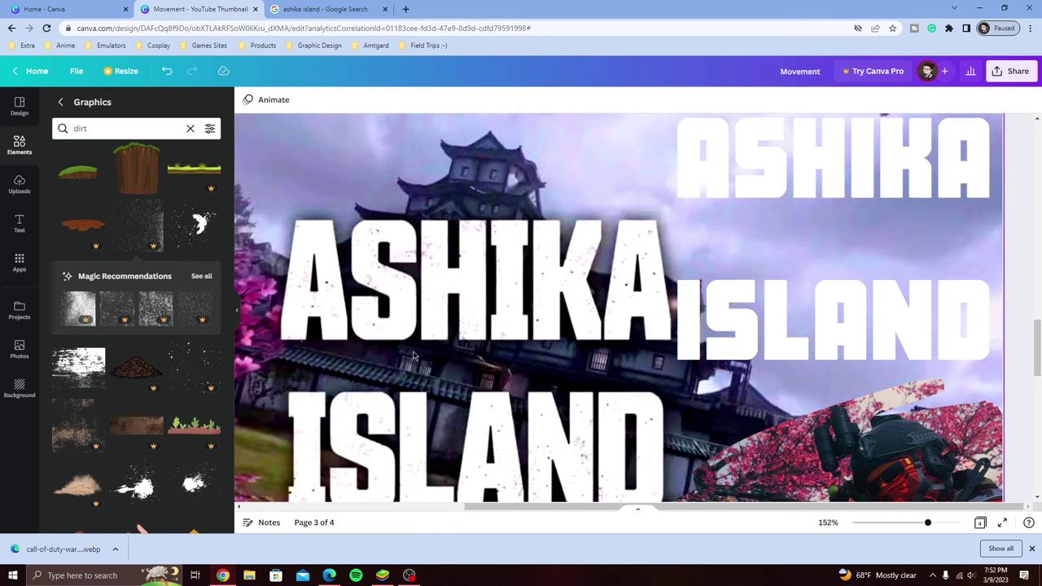
Examine the dirt texture on the finished page 3 title and on the page 4 placeholder heading
scroll(414, 356, "down", 2)
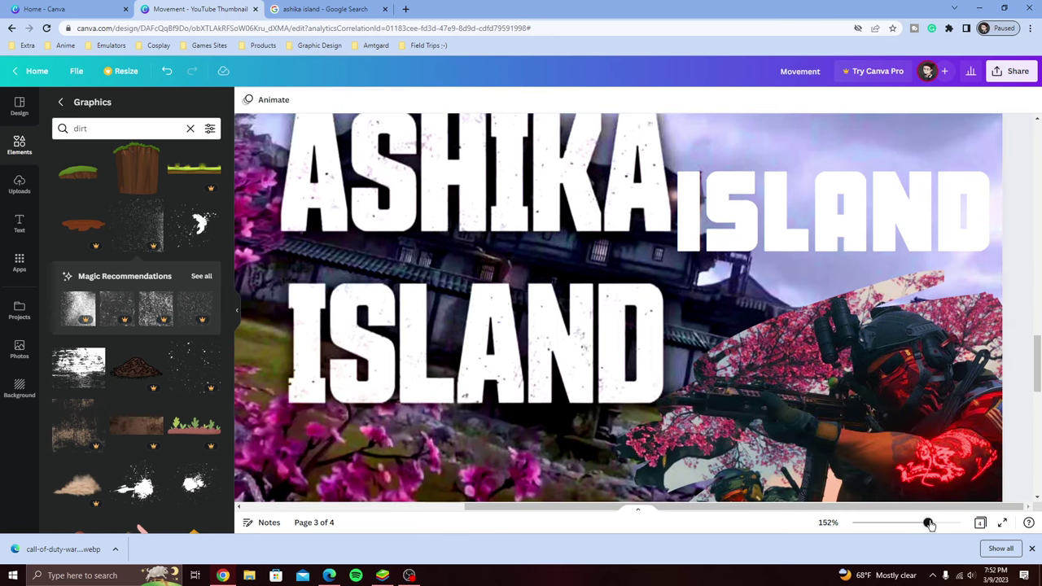
left_click_drag(928, 523, 904, 524)
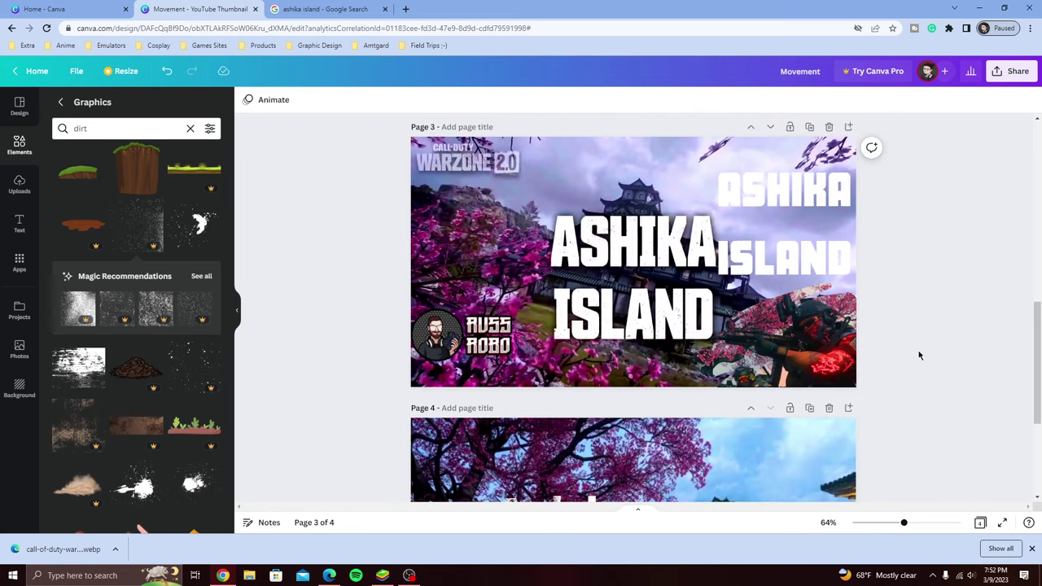
scroll(918, 355, "down", 4)
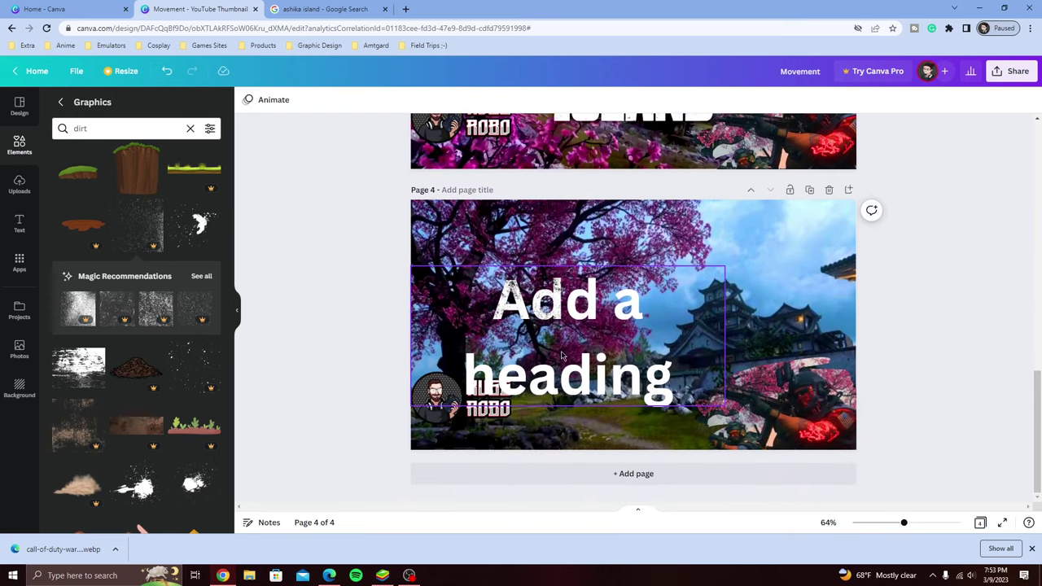
scroll(365, 336, "up", 2)
scroll(365, 336, "down", 2)
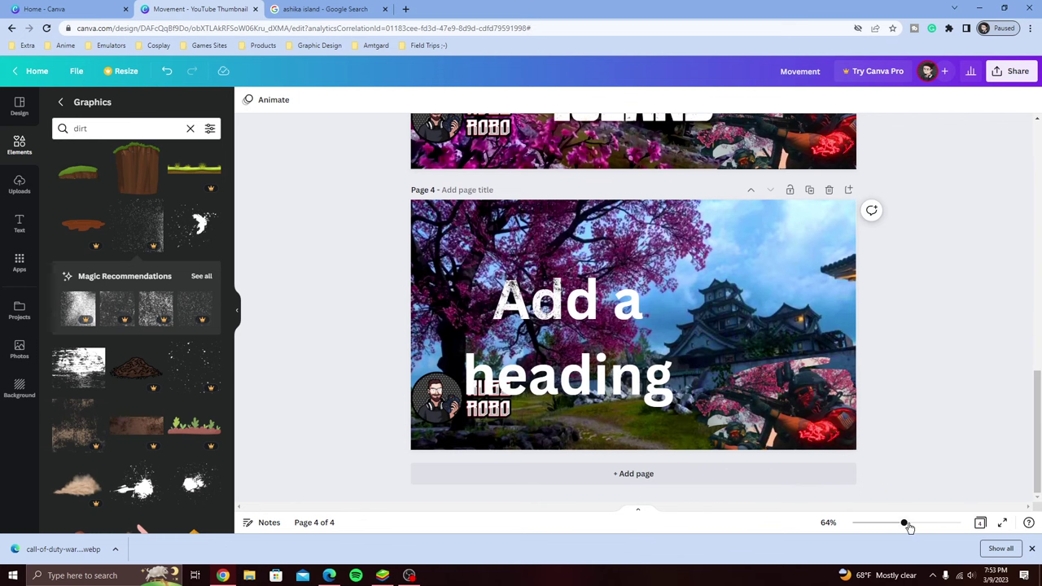
left_click_drag(904, 525, 918, 522)
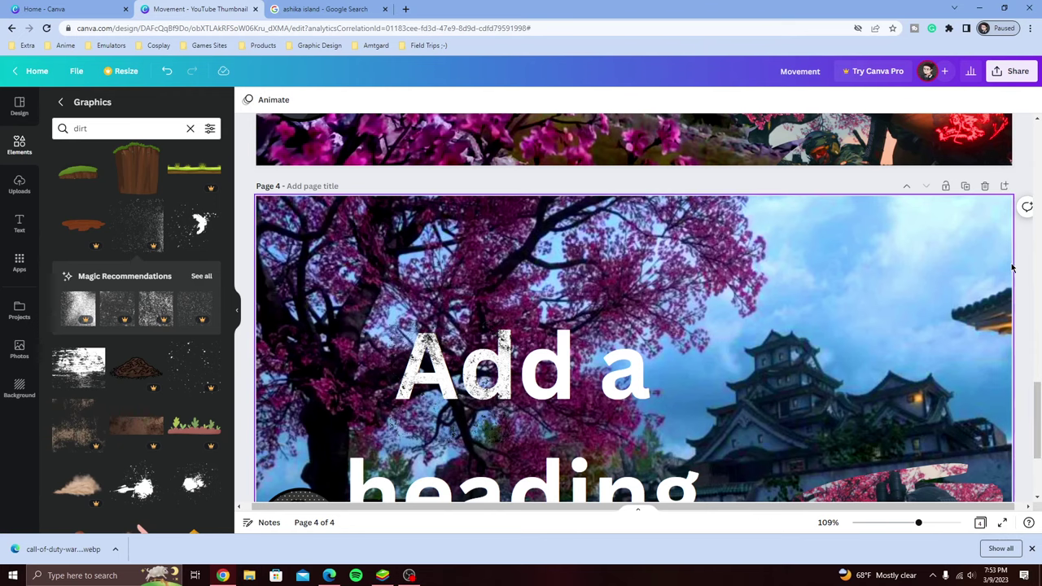
scroll(1029, 270, "down", 2)
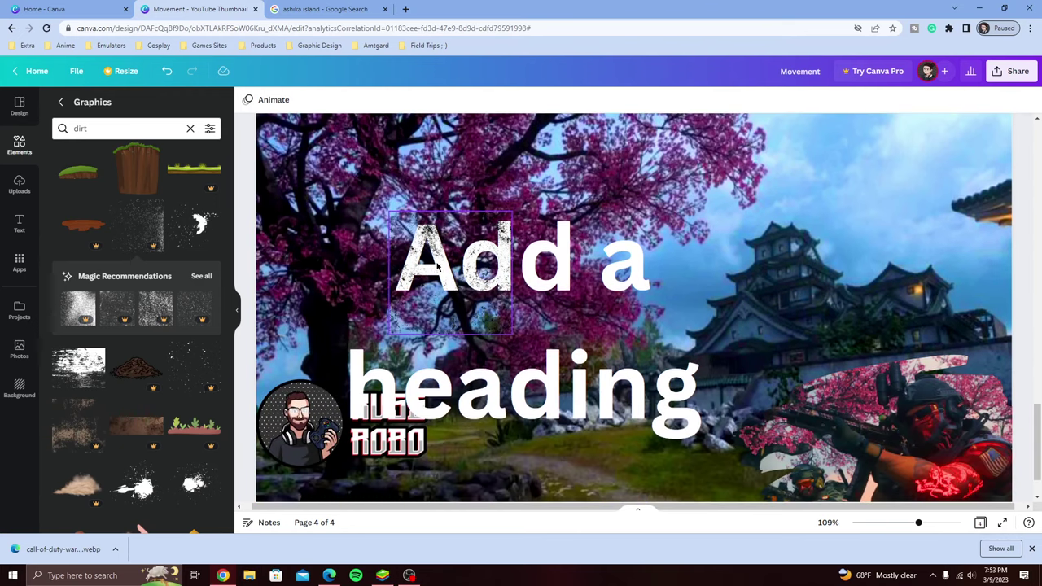
mouse_move(433, 265)
left_mouse_down()
mouse_move(430, 254)
mouse_move(454, 268)
mouse_move(434, 268)
left_mouse_up()
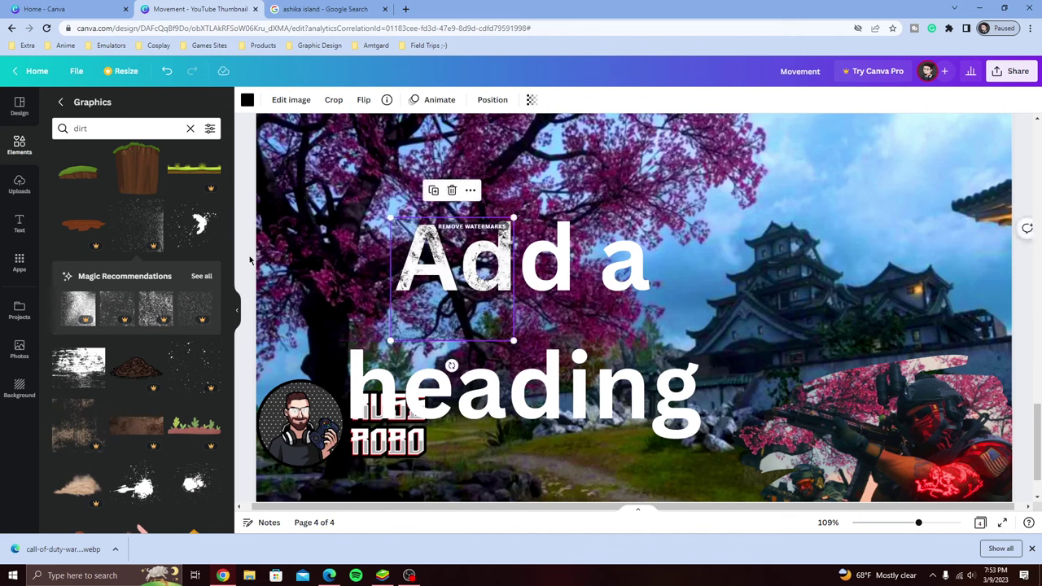
left_click(876, 314)
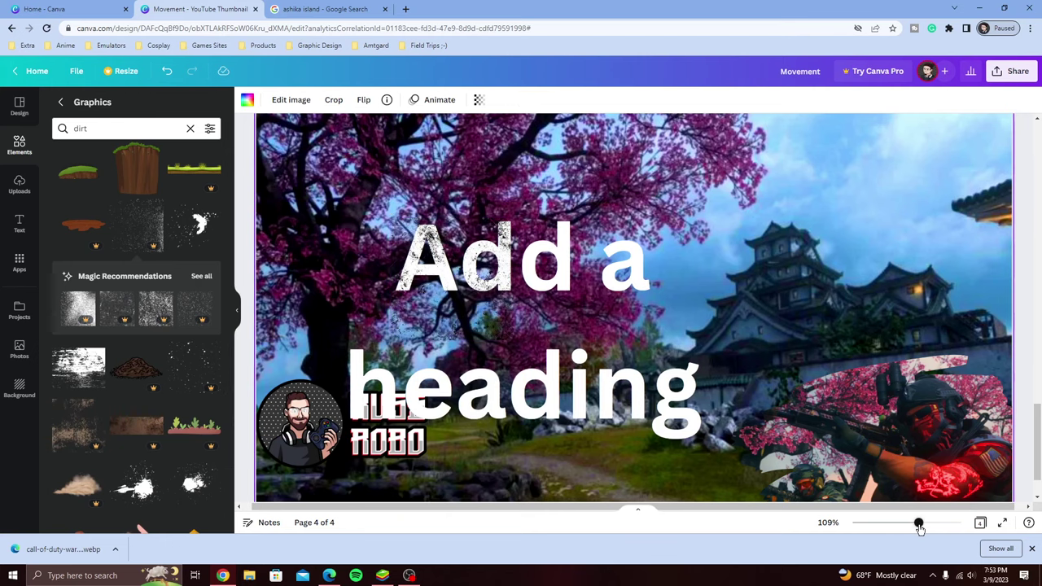
left_click_drag(919, 522, 903, 523)
scroll(912, 382, "up", 5)
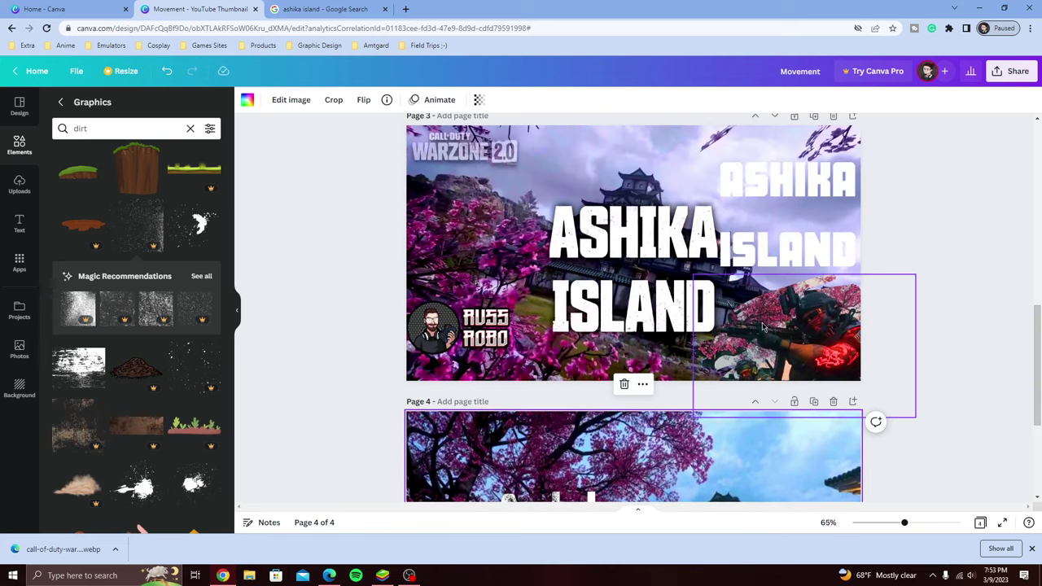
Add the fine speckle graphic from the dirt results over the white heading on page 3 and shrink it slightly
left_click(140, 231)
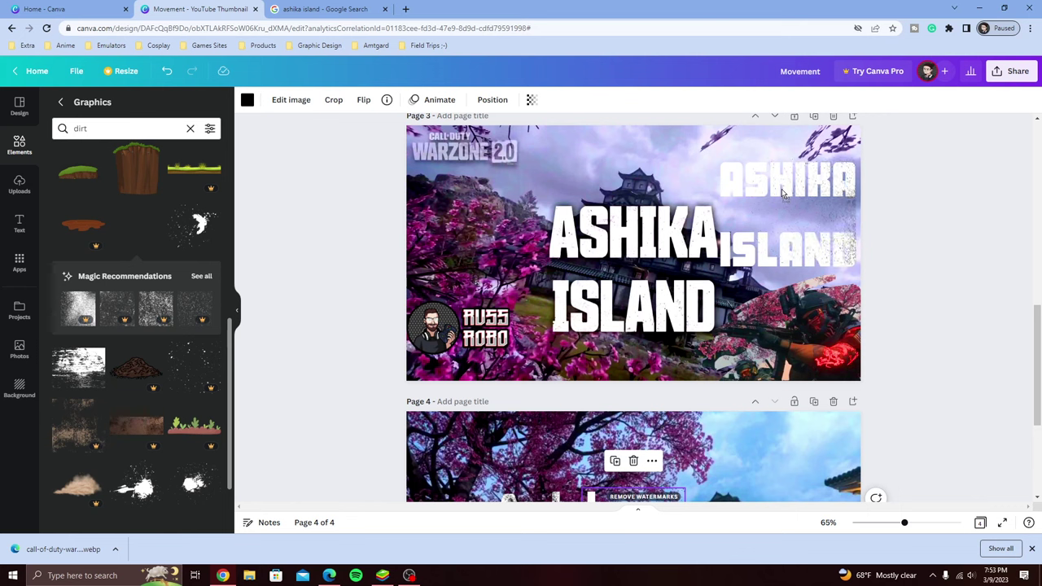
left_click_drag(781, 193, 778, 189)
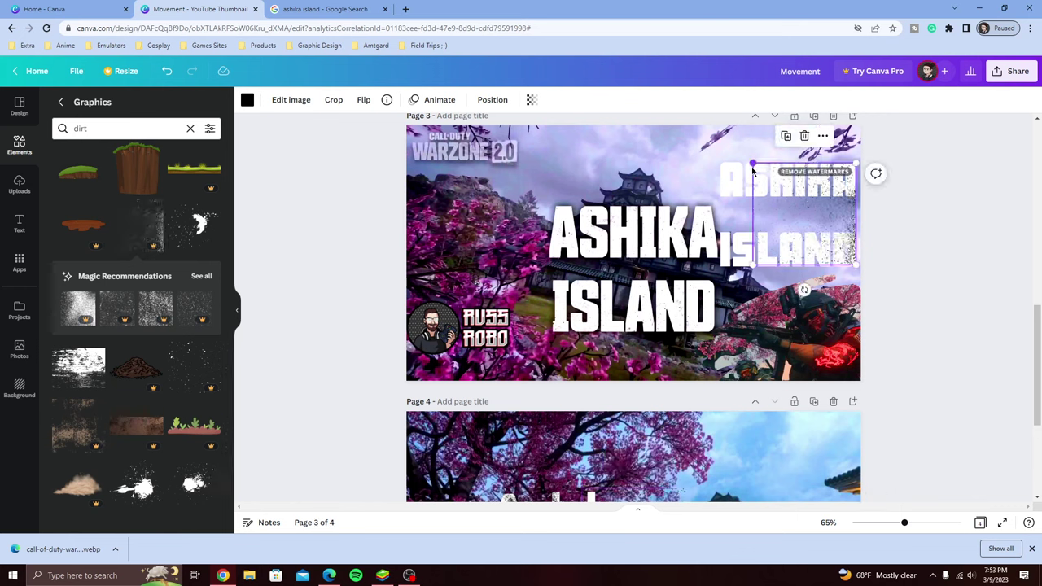
left_click_drag(753, 162, 767, 176)
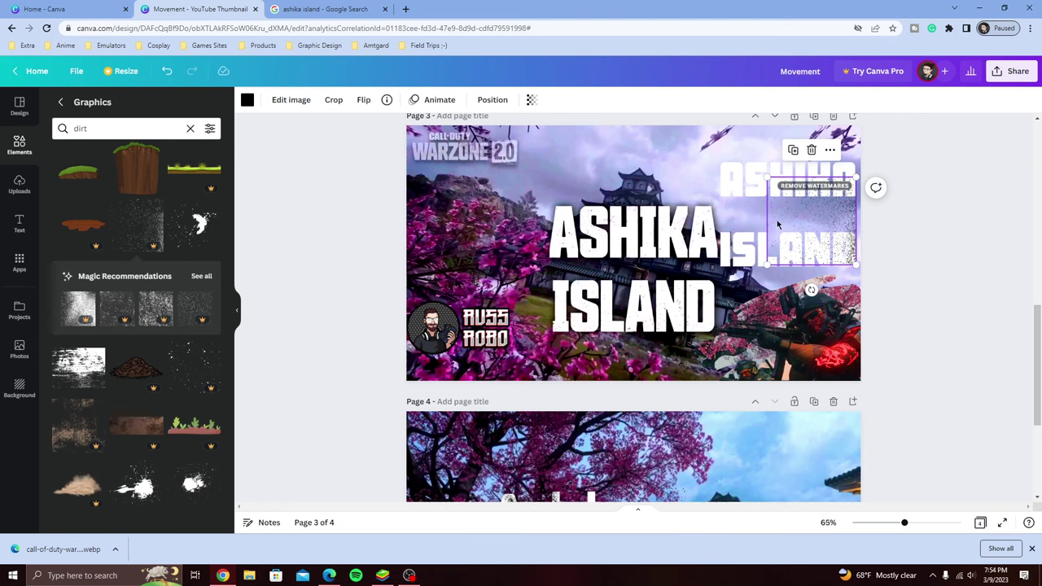
Try the speckle graphic rotated 90 degrees clockwise and enlarged from page 3's lower-left corner across the whole page, and delete it
left_click_drag(816, 226, 497, 190)
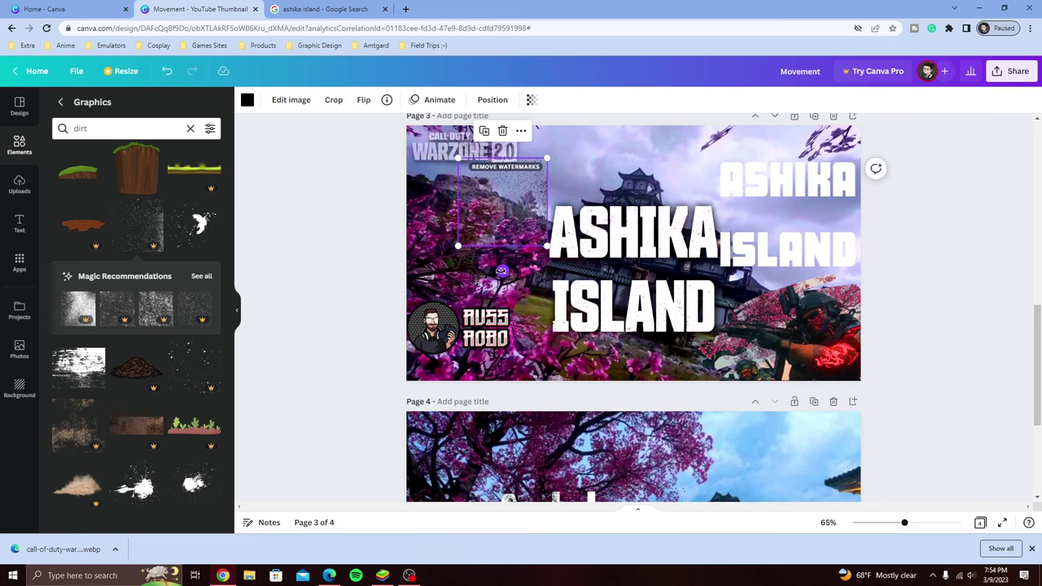
left_click_drag(501, 271, 379, 204)
left_click_drag(492, 203, 466, 335)
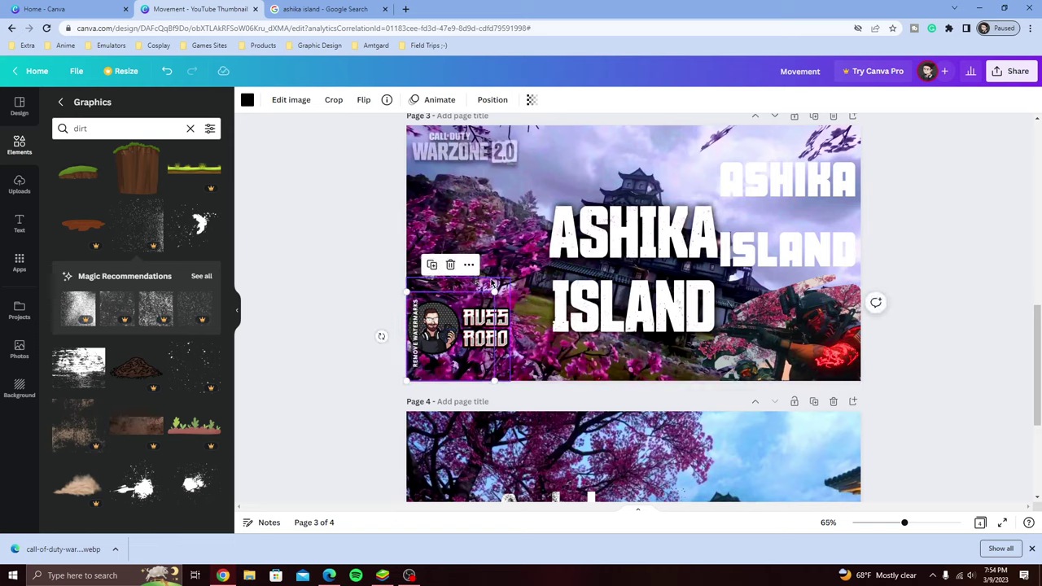
left_click_drag(494, 291, 1037, 91)
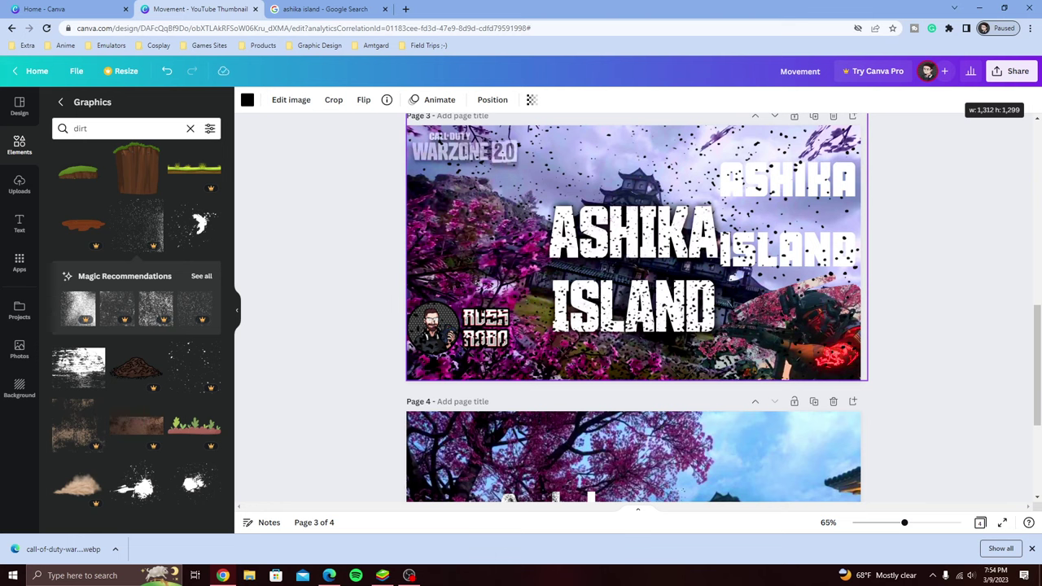
left_click_drag(1038, 91, 876, 187)
key("Delete")
Delete the "Add a heading" placeholder and its speckle textures from page 4
left_click(825, 204)
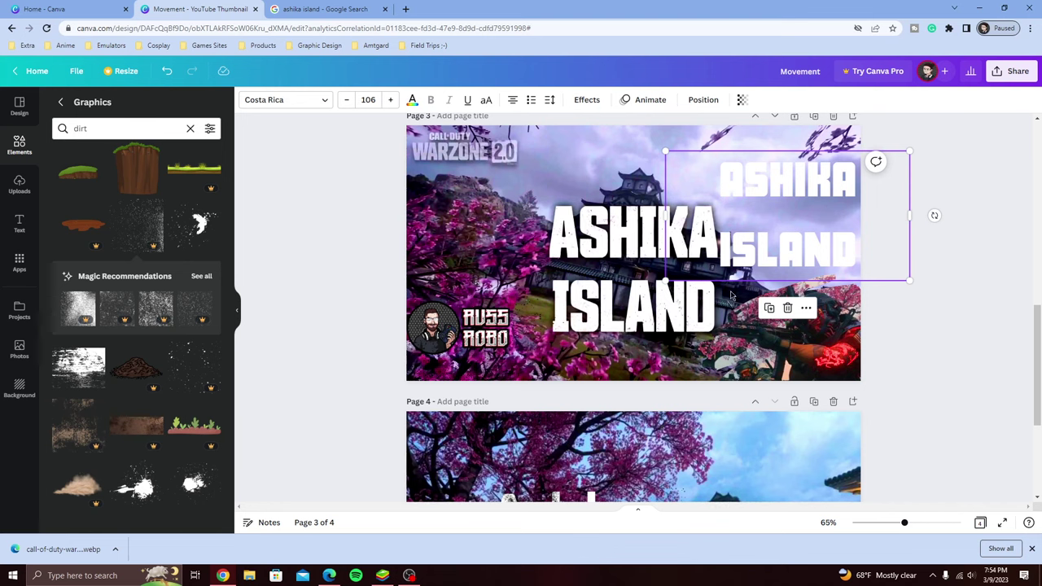
scroll(731, 295, "down", 3)
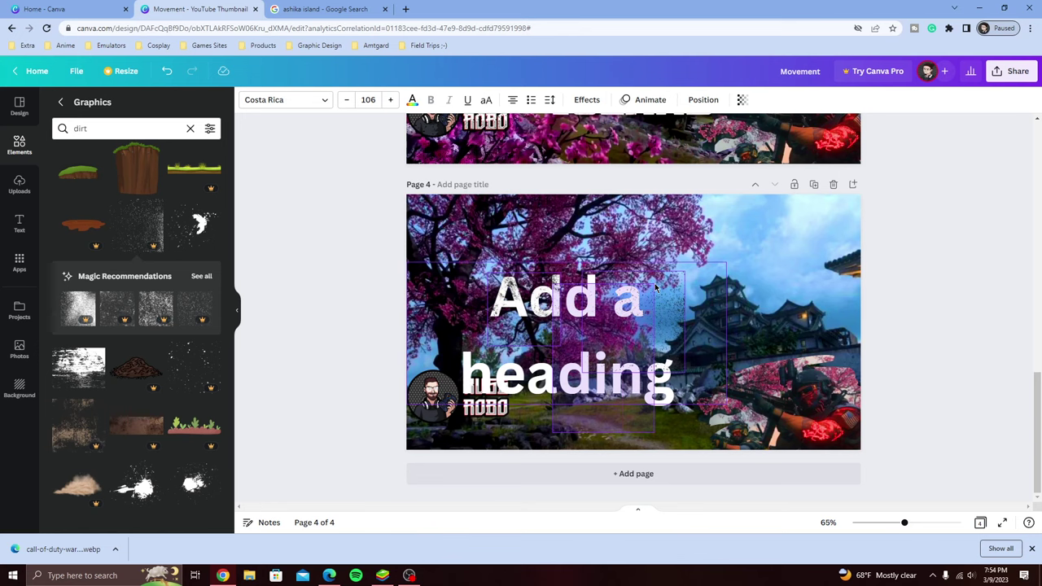
left_click(606, 316)
key("Delete")
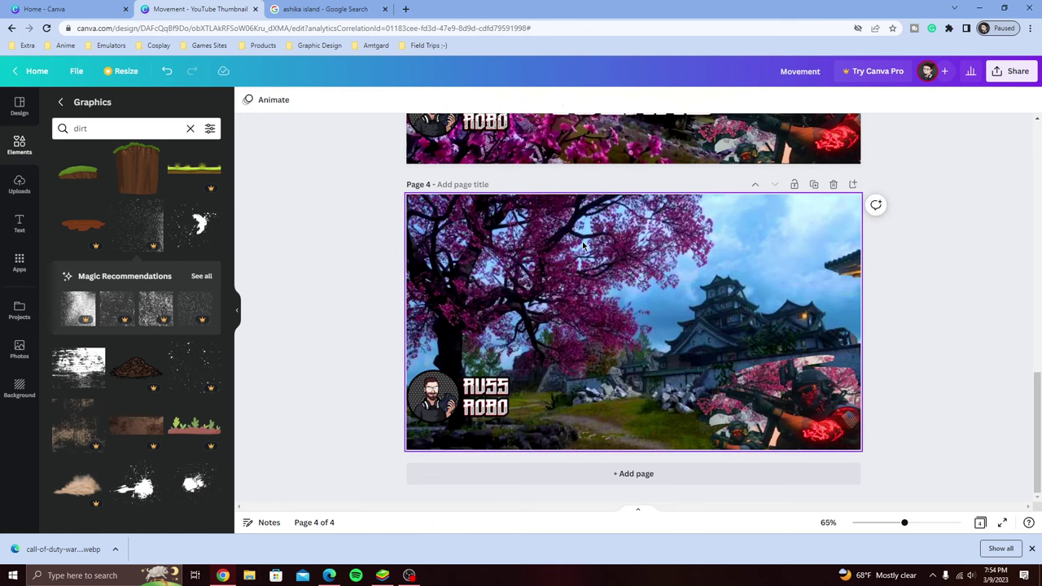
Move the white Costa Rica "ASHIKA ISLAND" heading from page 3 onto page 4
scroll(582, 244, "up", 3)
left_click_drag(822, 191, 671, 461)
scroll(935, 418, "down", 3)
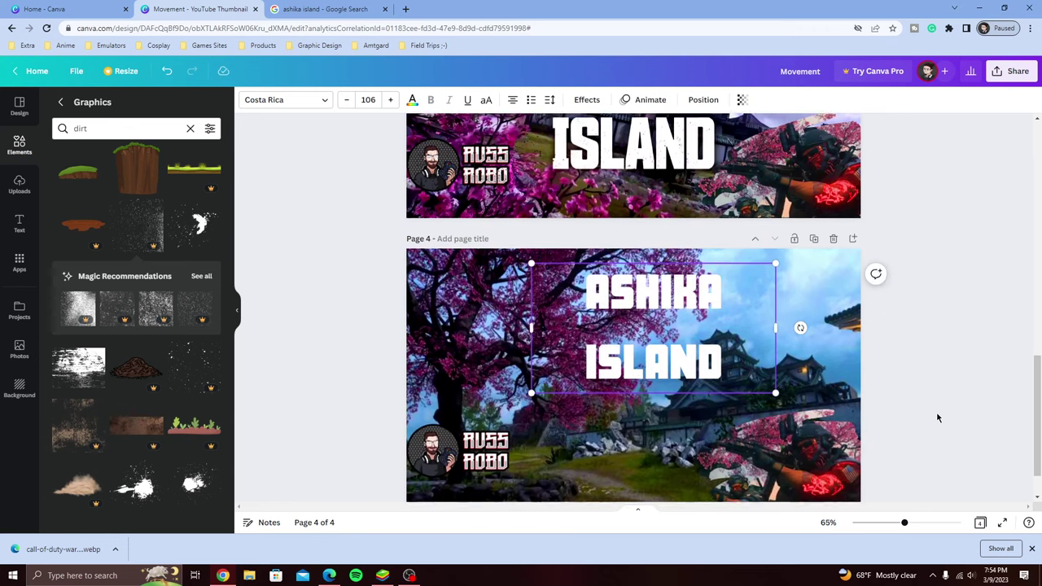
Enlarge the "ASHIKA ISLAND" heading on page 4 to font size 132 and center it like the page 3 title
scroll(639, 276, "up", 4)
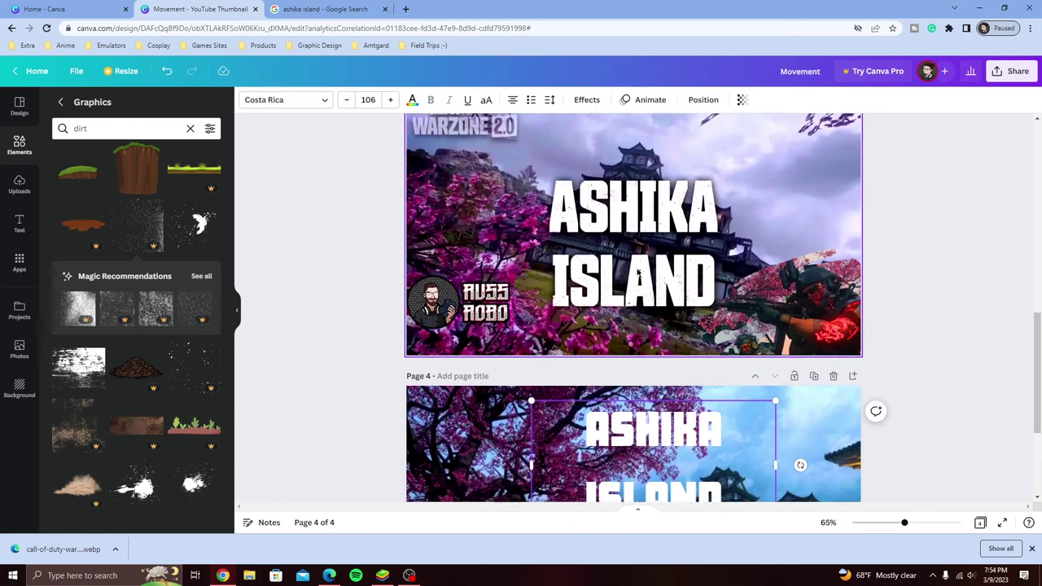
scroll(637, 266, "down", 3)
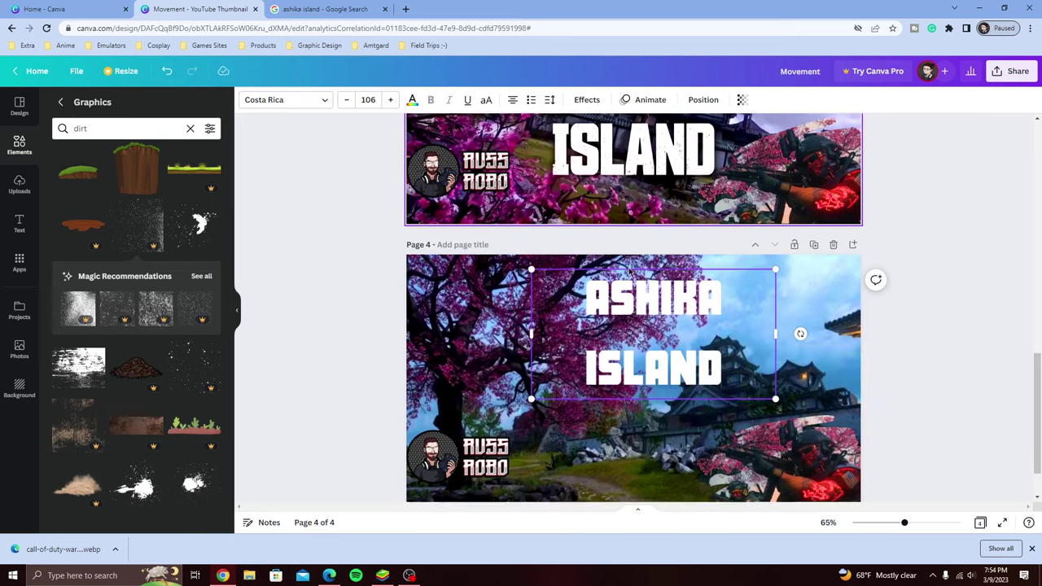
scroll(626, 244, "up", 3)
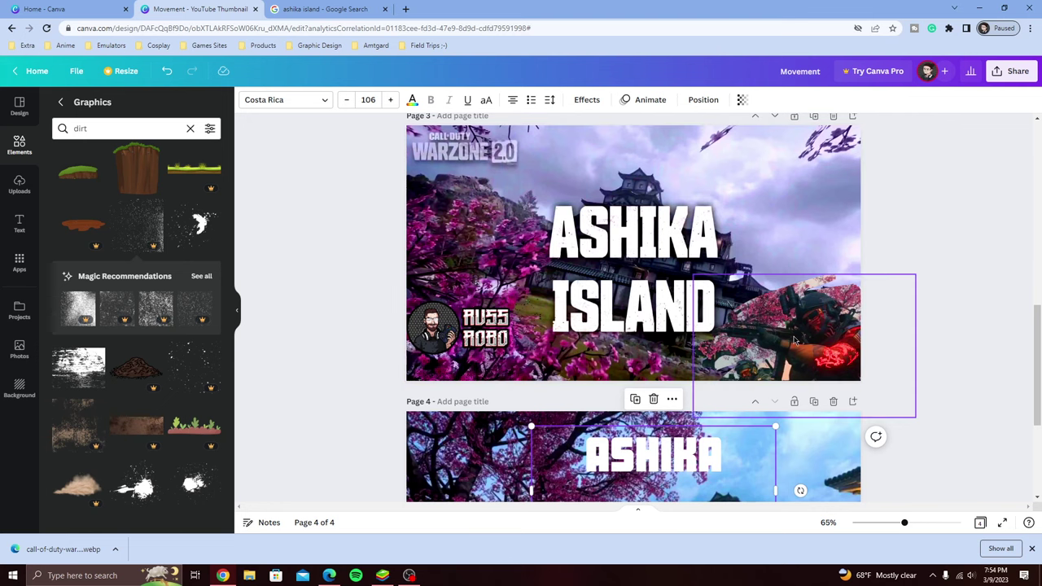
scroll(768, 337, "down", 3)
left_click_drag(629, 338, 596, 423)
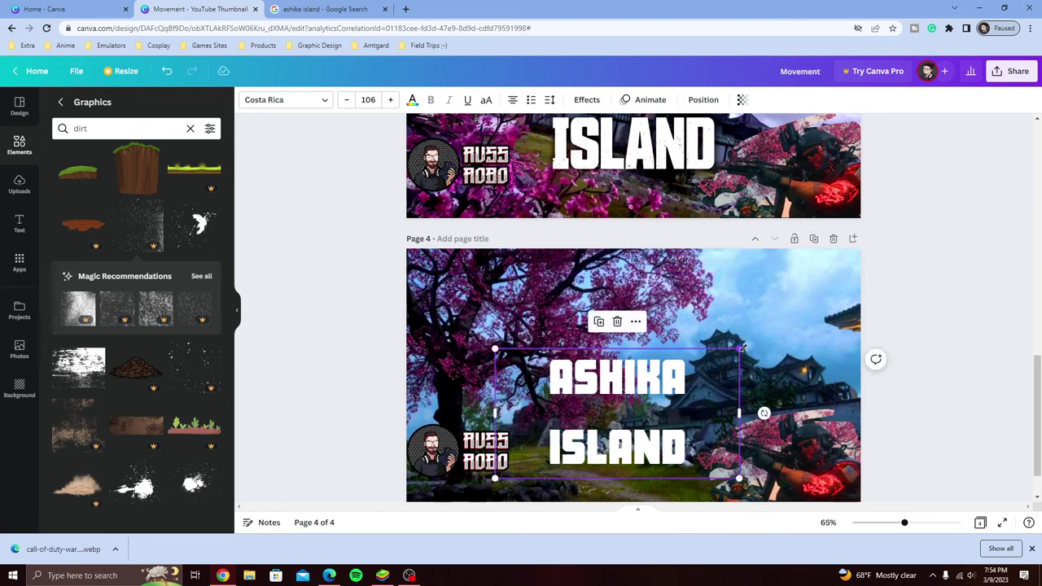
left_click_drag(738, 350, 791, 296)
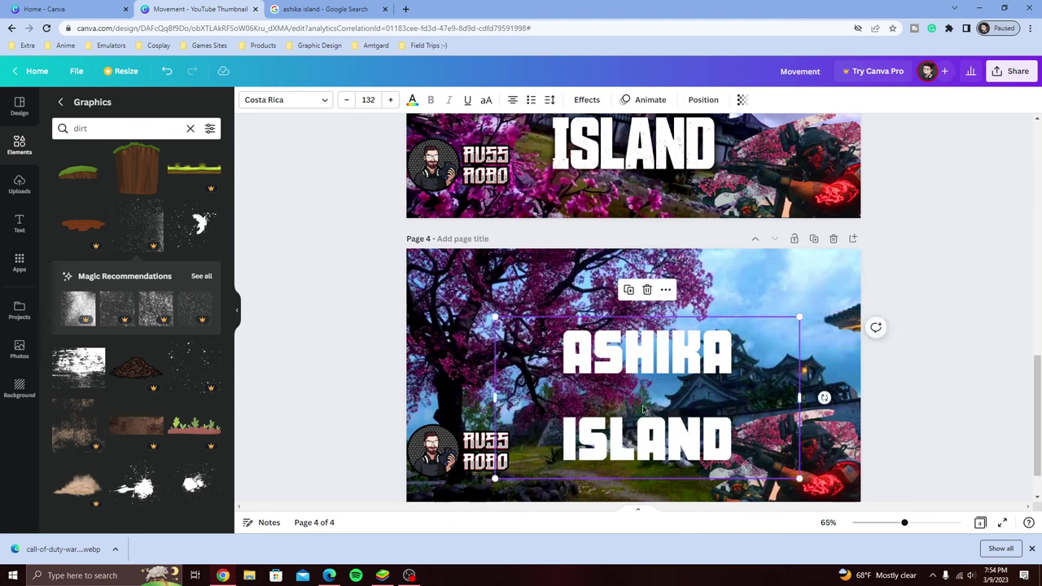
left_click_drag(642, 408, 628, 383)
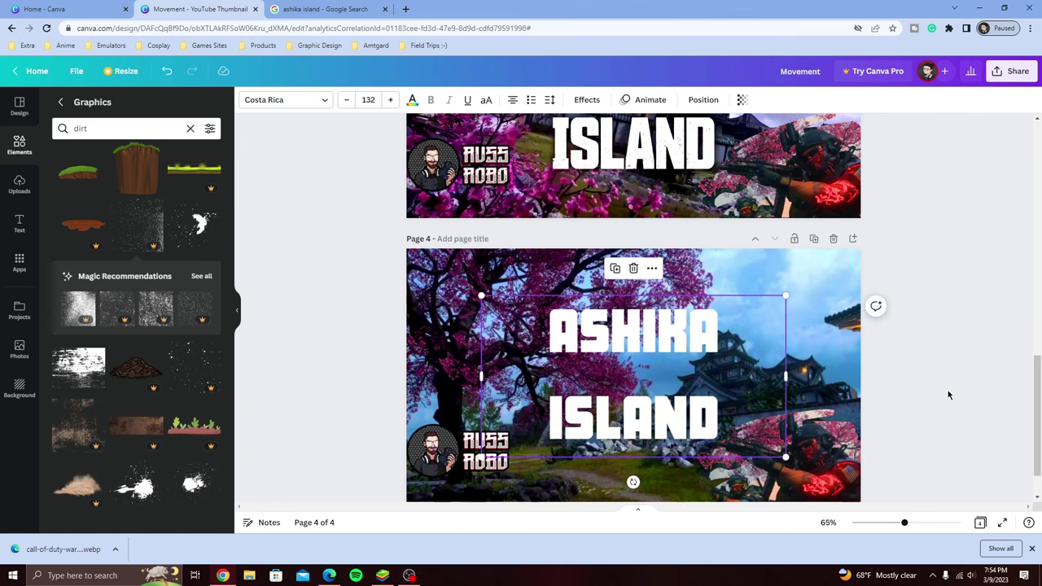
scroll(947, 395, "up", 2)
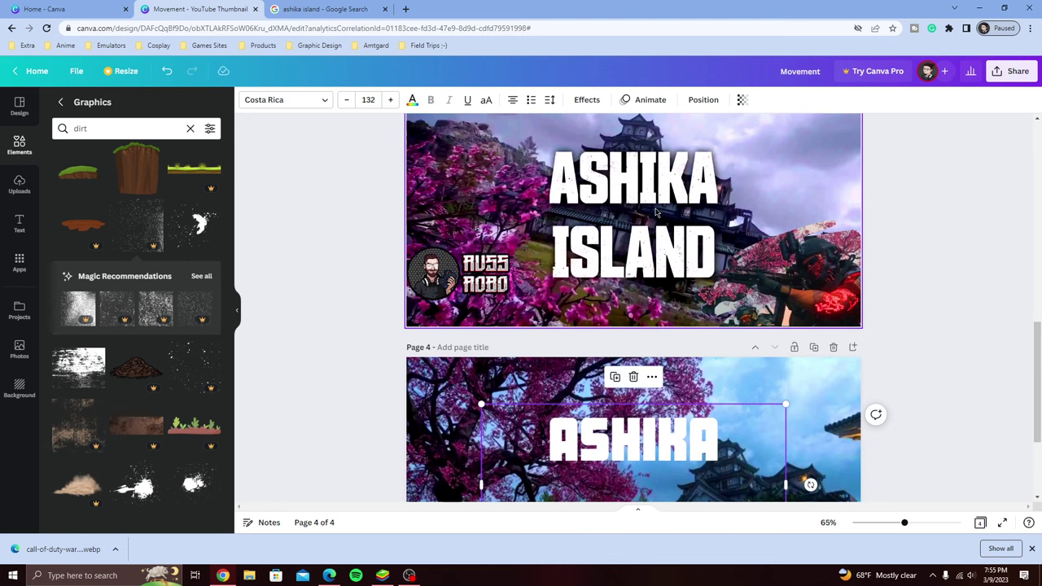
Add the fine speckle graphic to page 4, rotate it 90 degrees clockwise, and place it in the page's lower-left corner
scroll(653, 219, "down", 3)
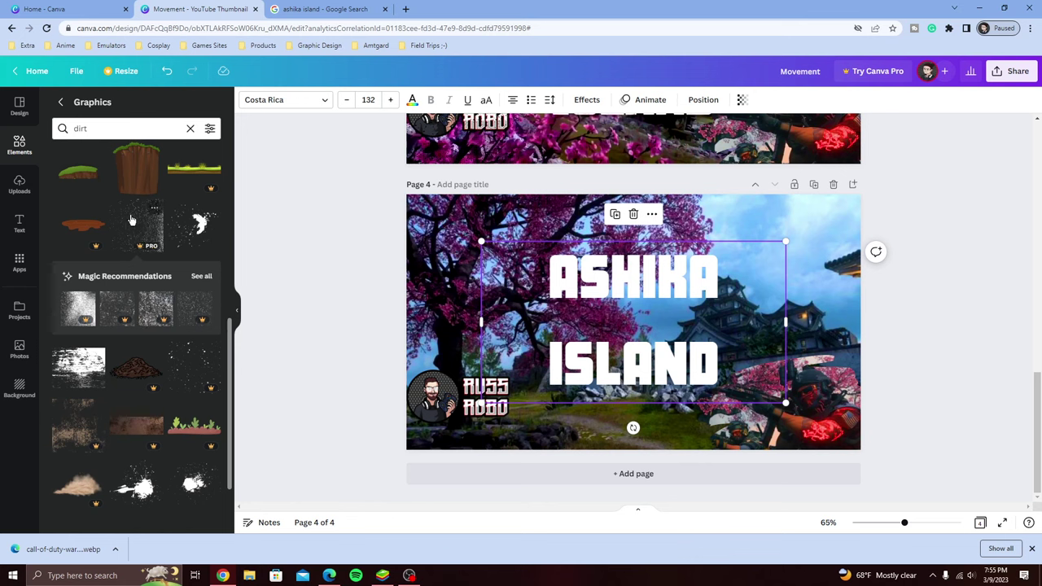
left_click_drag(140, 232, 639, 421)
left_click_drag(551, 453, 388, 358)
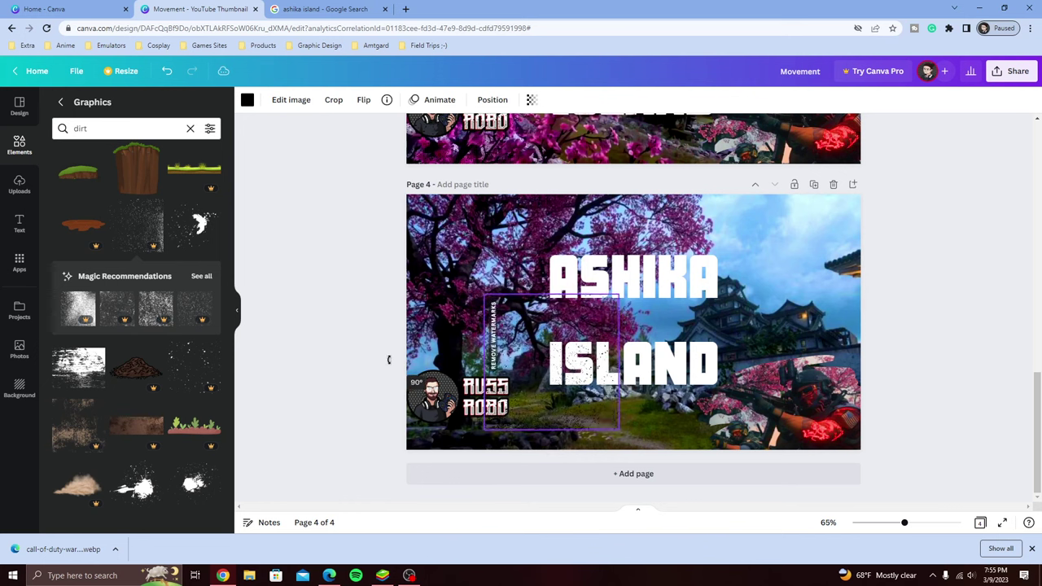
left_click_drag(554, 366, 476, 386)
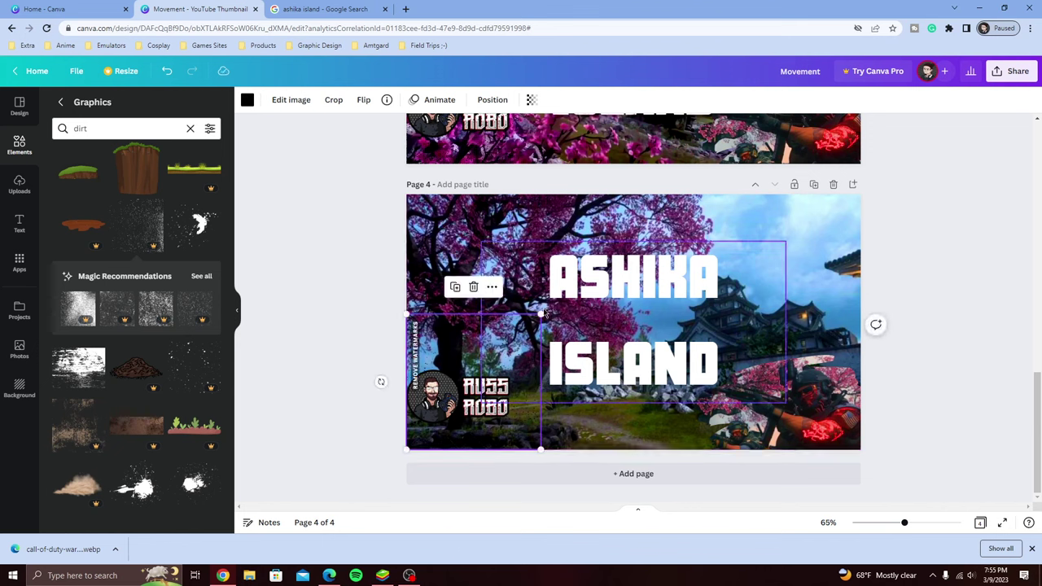
Try enlarging the rotated speckle graphic across the whole of page 4, and delete it
left_click_drag(540, 310, 964, 179)
left_click(922, 322)
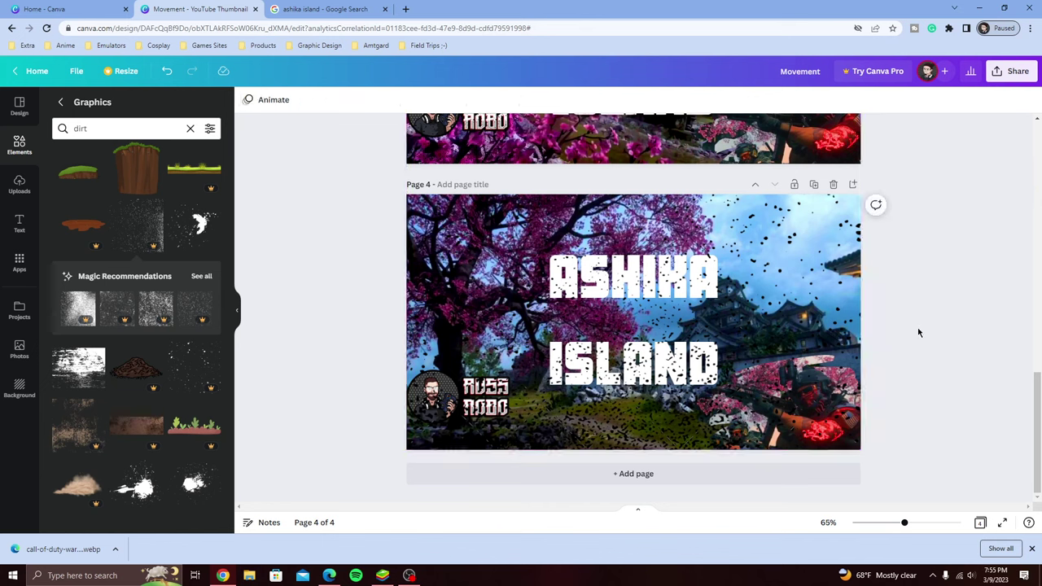
left_click(735, 379)
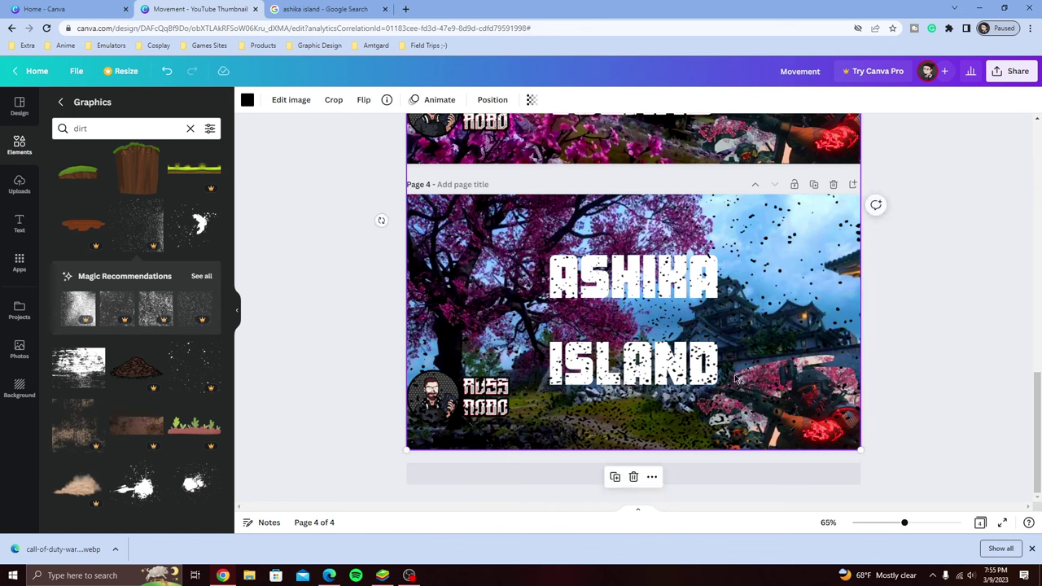
left_click(632, 477)
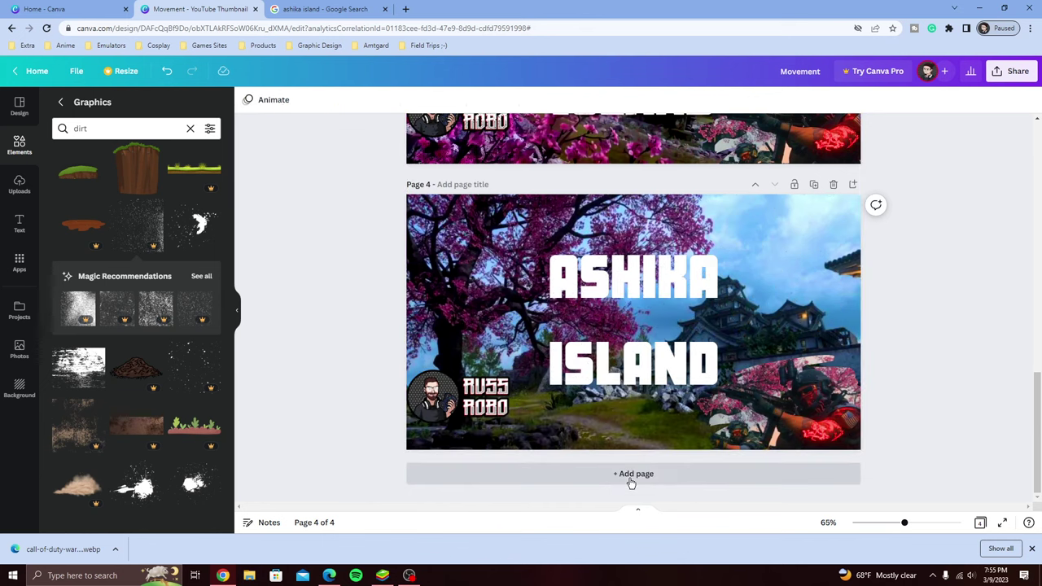
Add the last recommended speckle graphic to page 4, align it to the page's upper-left corner, and enlarge it to cover the page
left_click(189, 314)
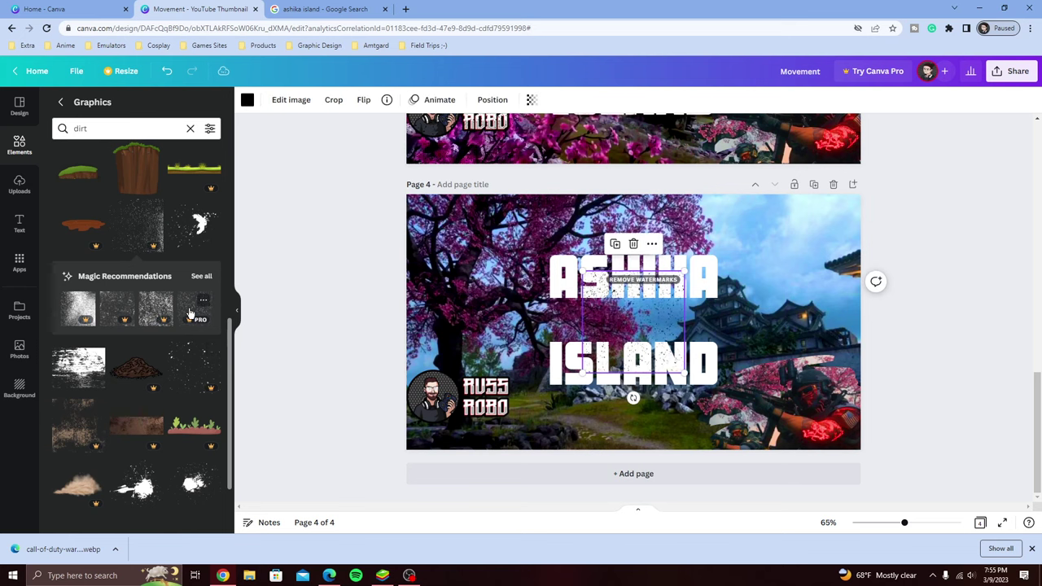
left_click_drag(618, 318, 443, 236)
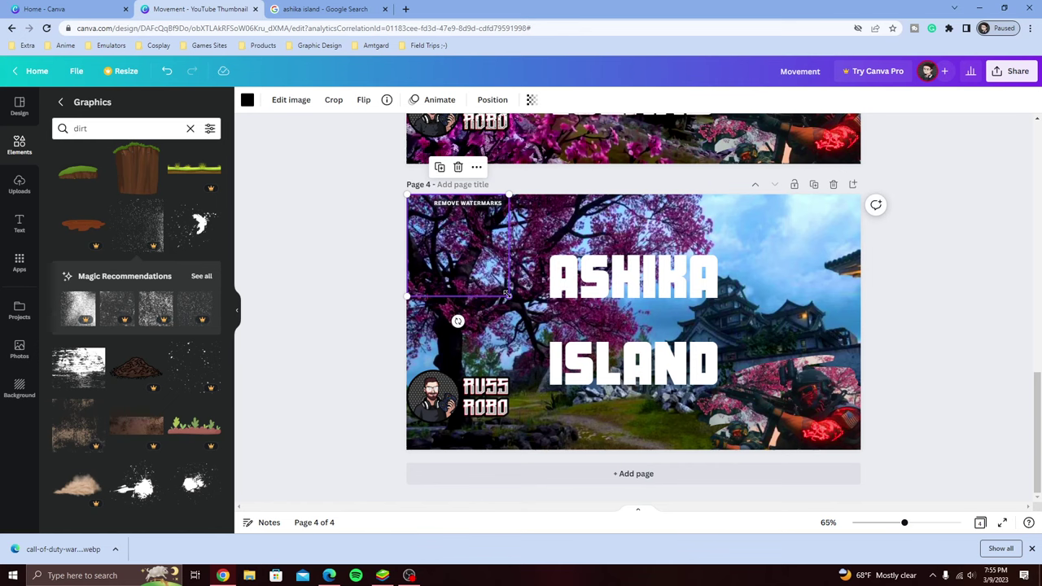
left_click_drag(505, 293, 977, 509)
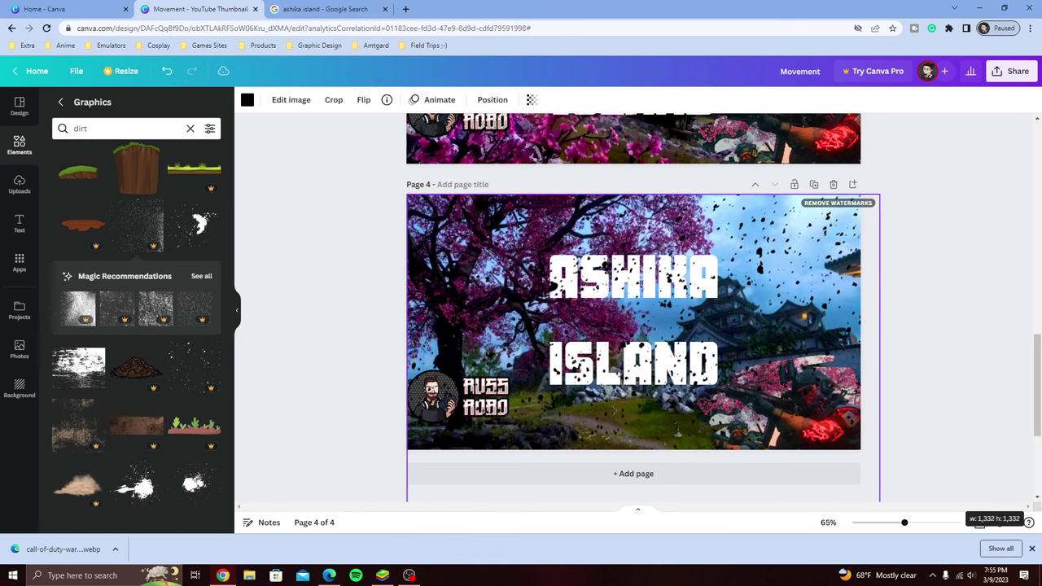
left_click(955, 372)
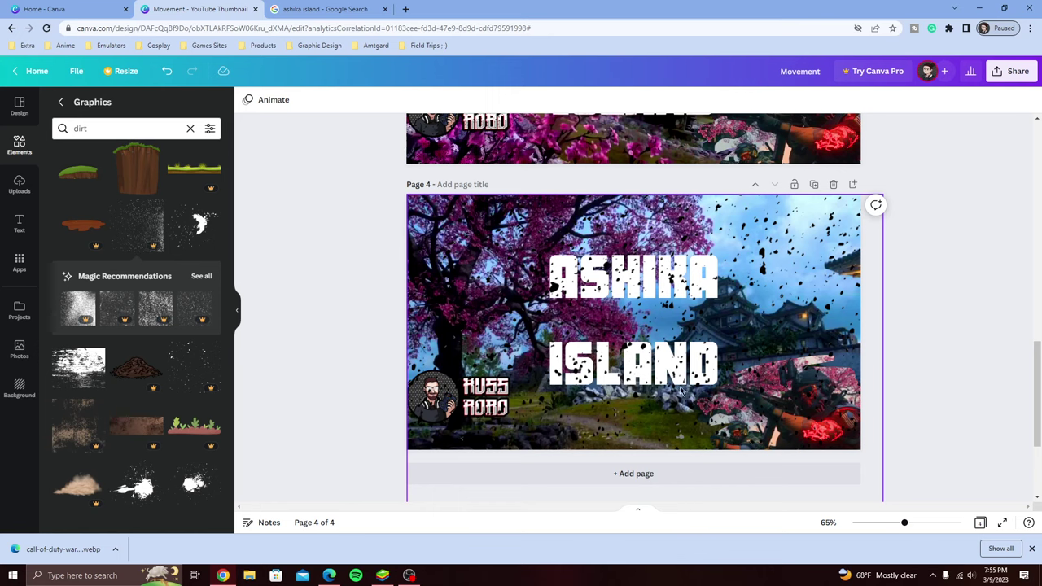
Shrink the speckle graphic and move it over the left part of page 4 so it clears the soldier image
left_click(775, 401)
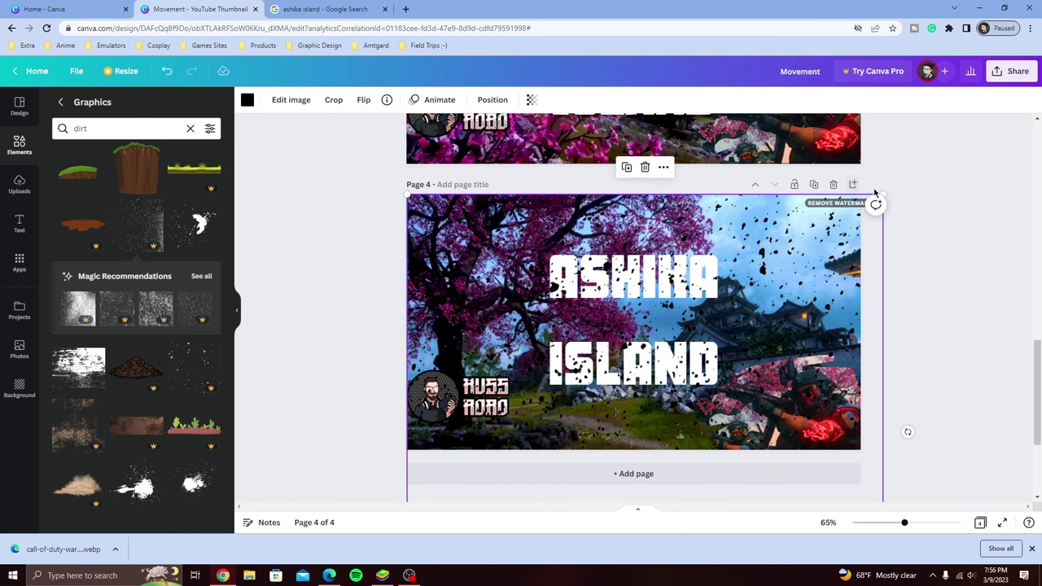
left_click_drag(880, 196, 705, 358)
left_click_drag(616, 391, 588, 219)
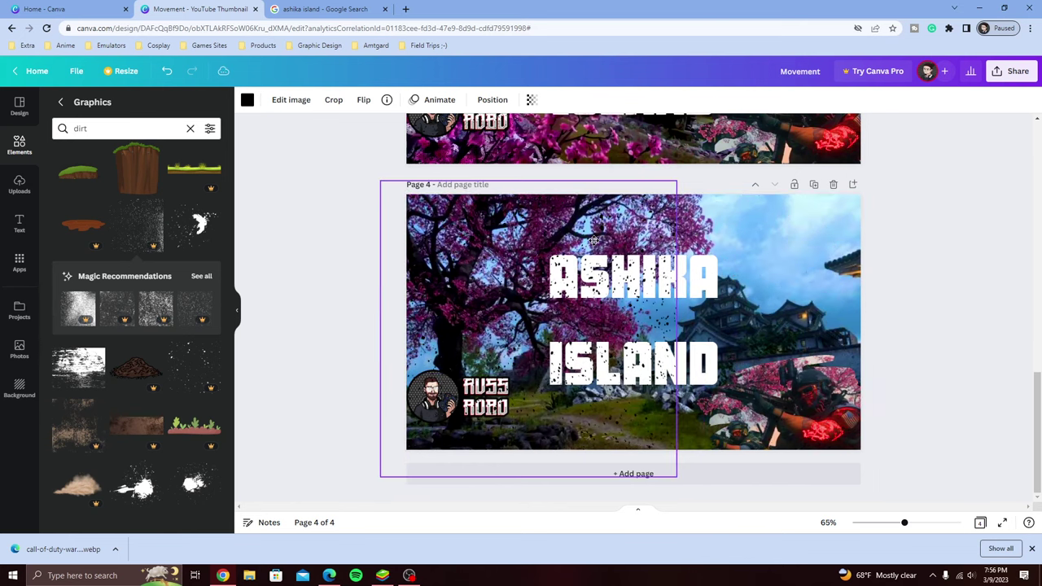
Bring the brush-framed soldier image on page 4 forward one layer
left_click(781, 399)
left_click(802, 404)
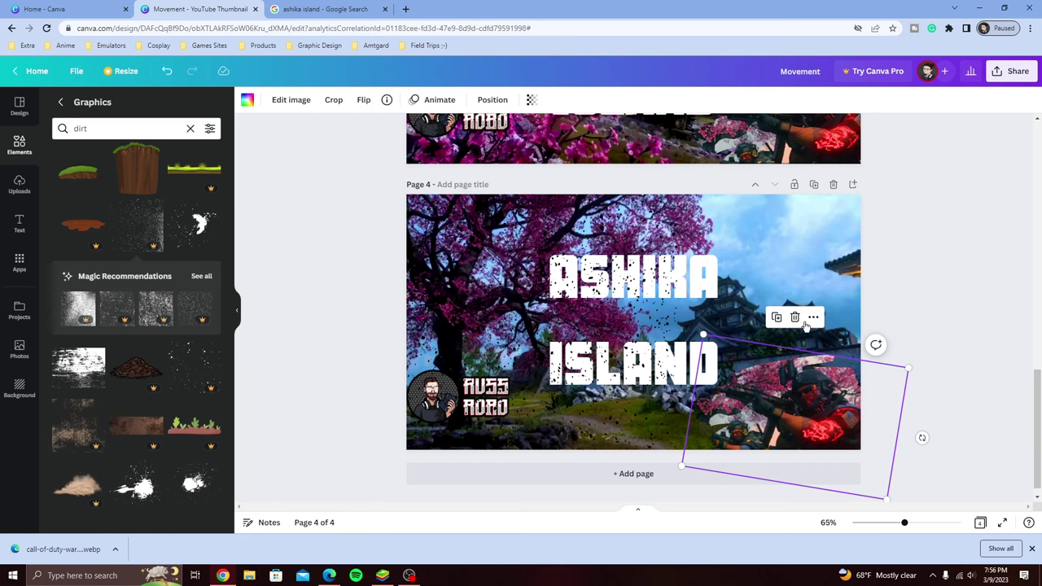
left_click(493, 101)
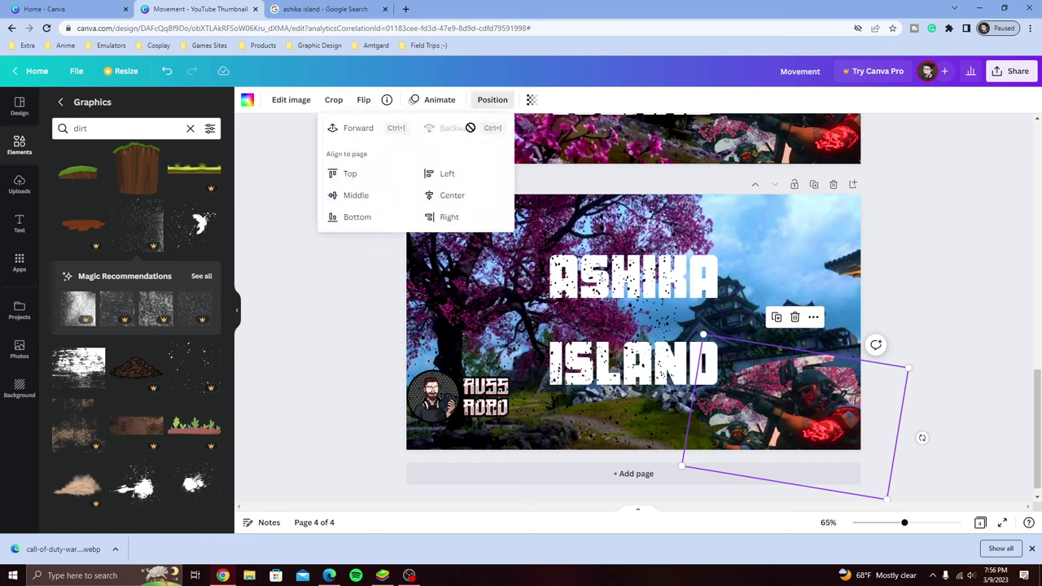
left_click(352, 133)
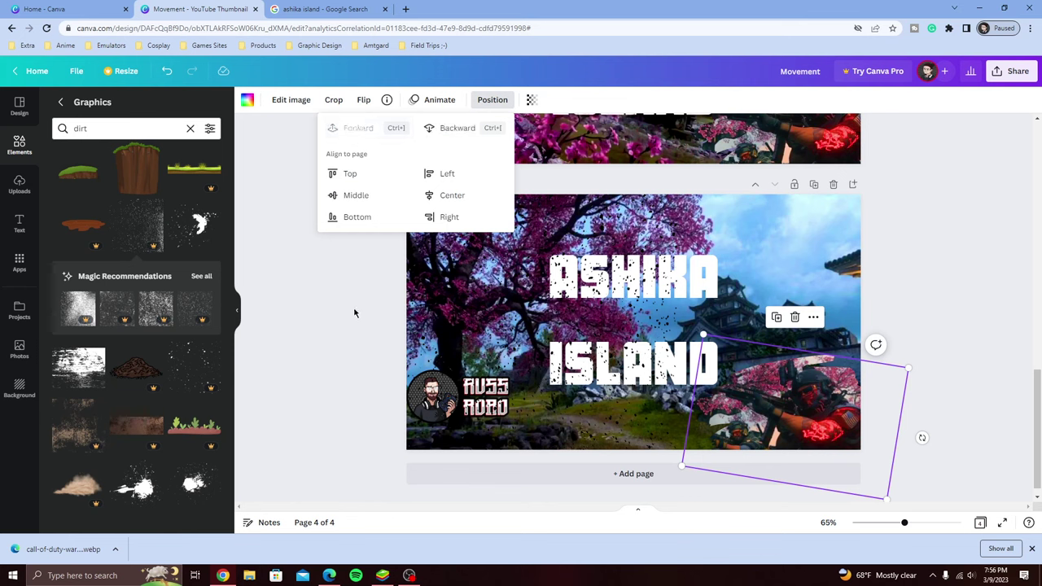
left_click(355, 347)
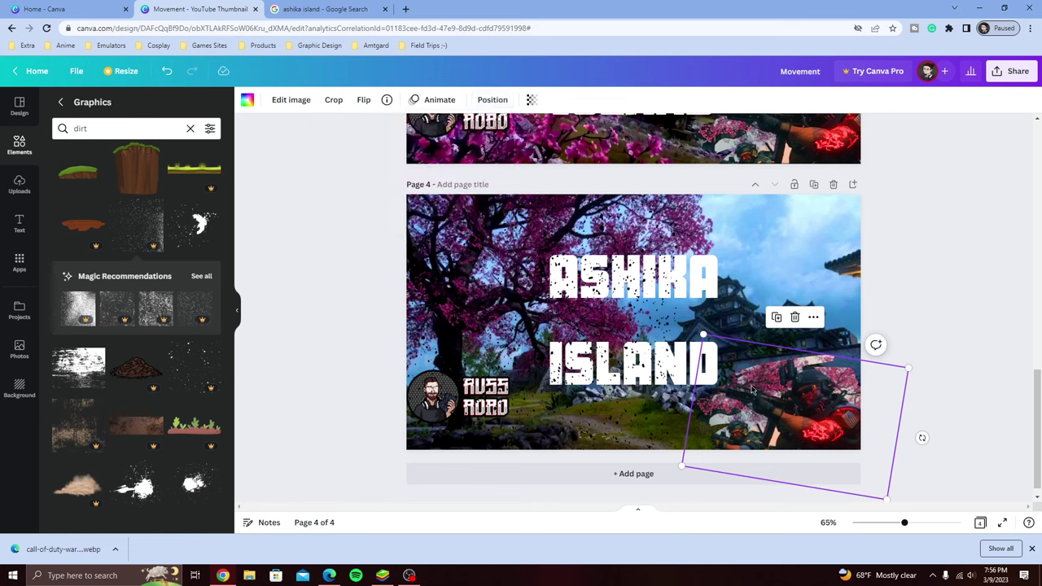
Move the speckle graphic to page 4's lower-right corner and enlarge it to about 960 by 960
left_click(618, 335)
left_click_drag(575, 333, 600, 301)
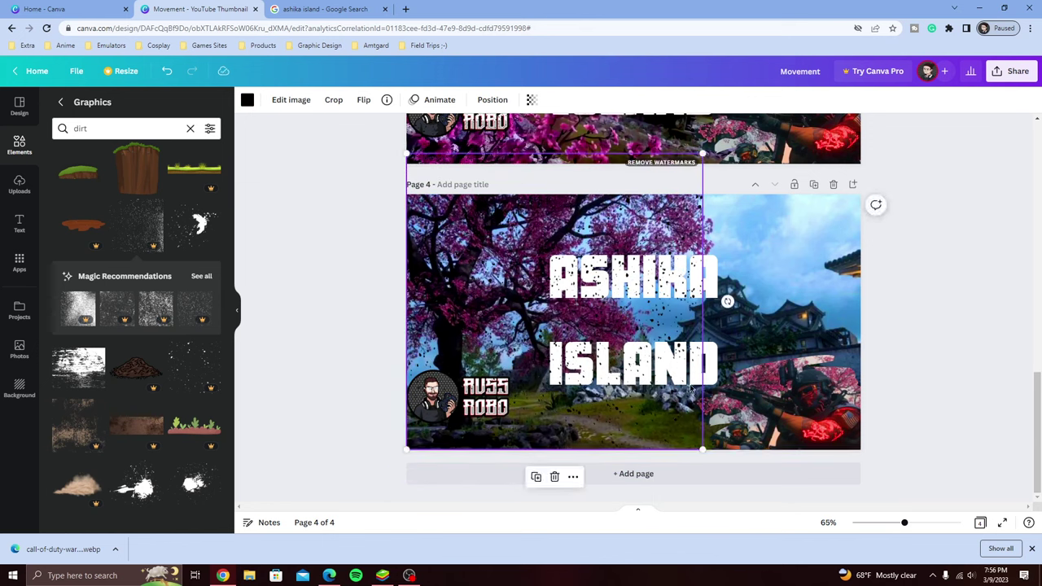
left_click_drag(612, 370, 769, 373)
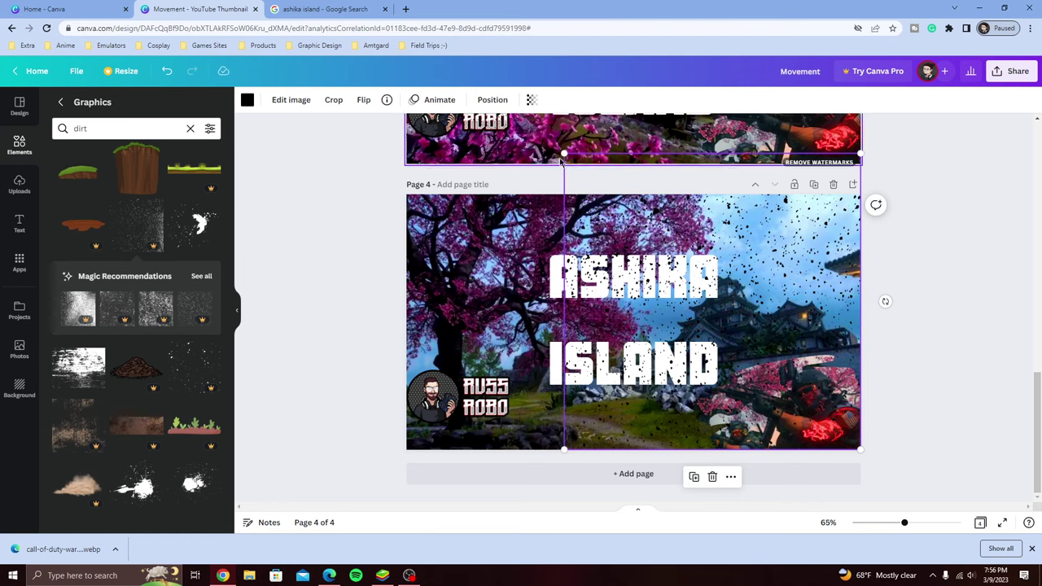
left_click_drag(563, 155, 521, 189)
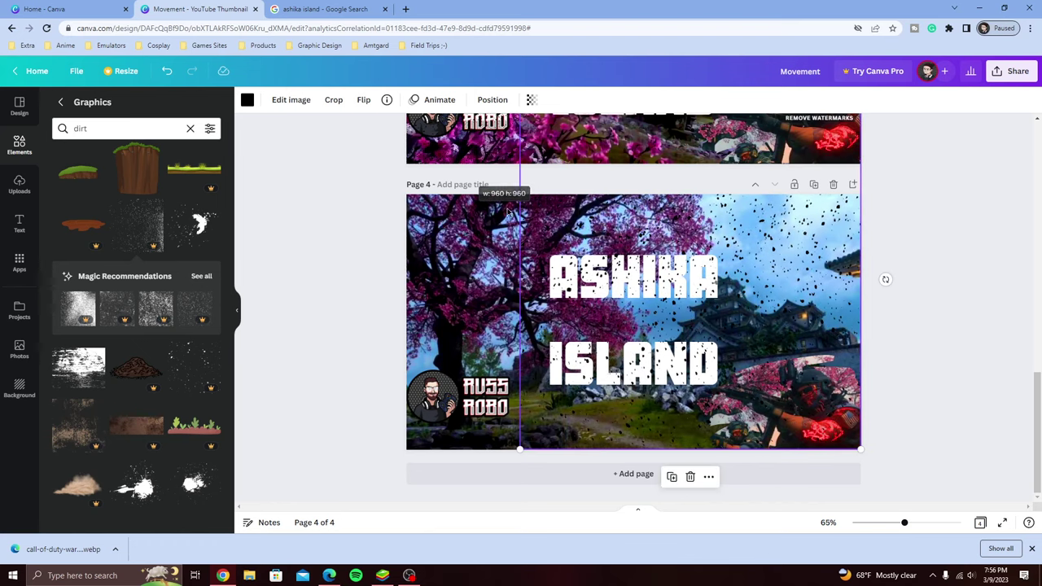
Align the speckle graphic to page 4's upper-left corner and enlarge it to span the full page width
left_click_drag(644, 344, 530, 391)
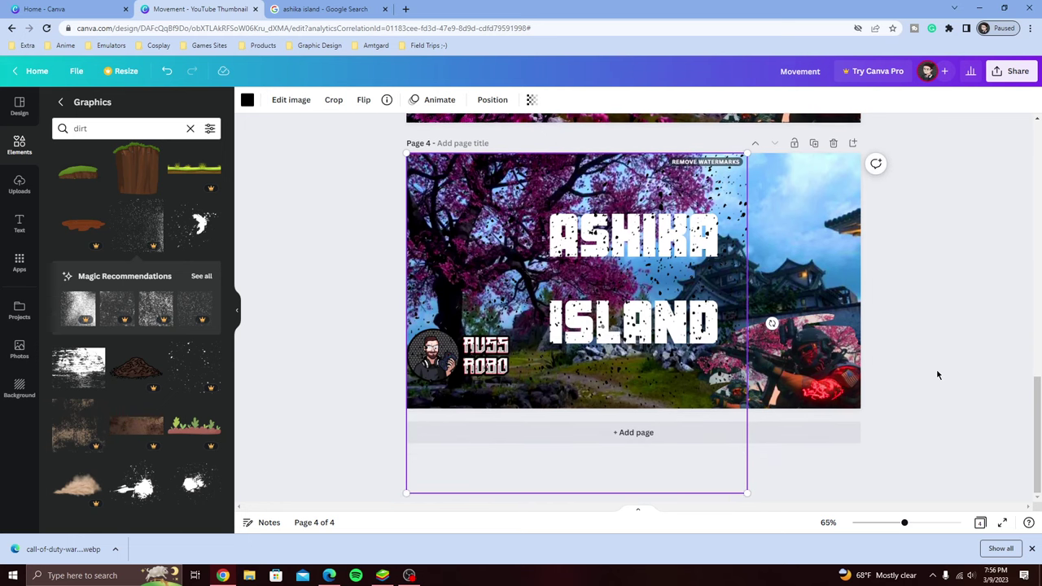
scroll(936, 374, "down", 1)
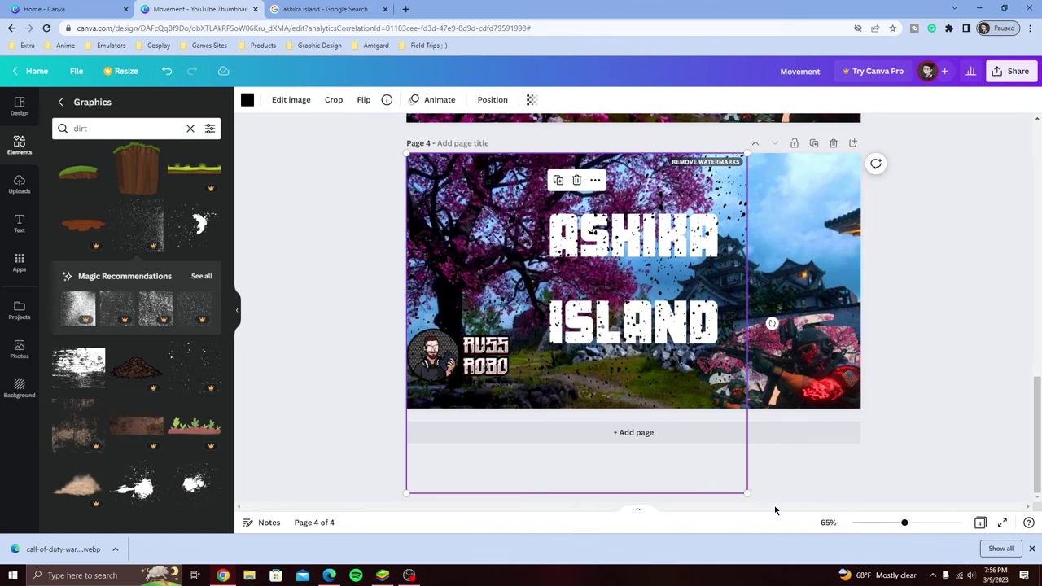
left_click_drag(744, 489, 937, 541)
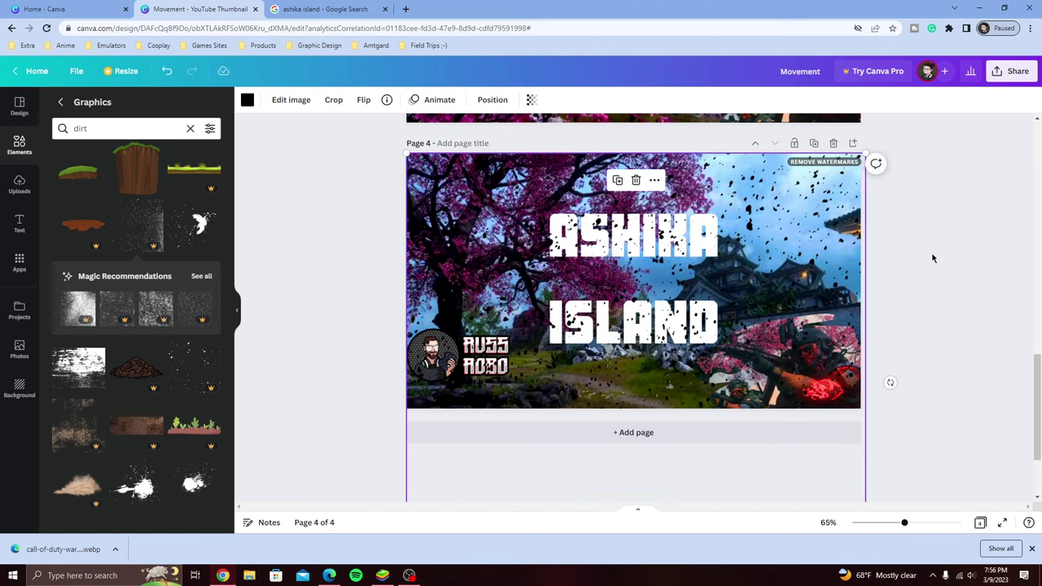
scroll(932, 258, "up", 1)
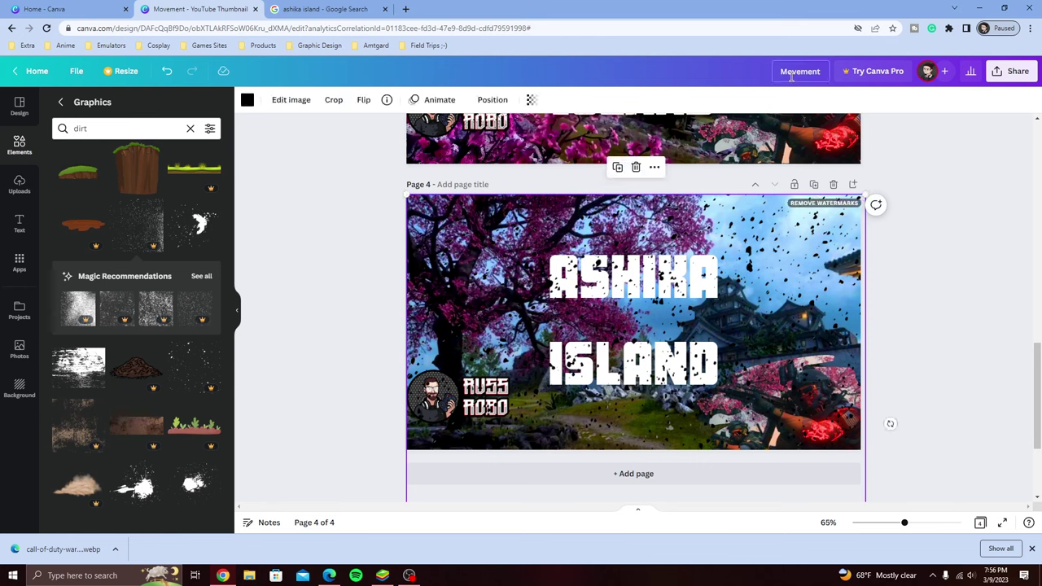
Send the speckle graphic backward one layer so it sits behind the soldier image on page 4
left_click(492, 99)
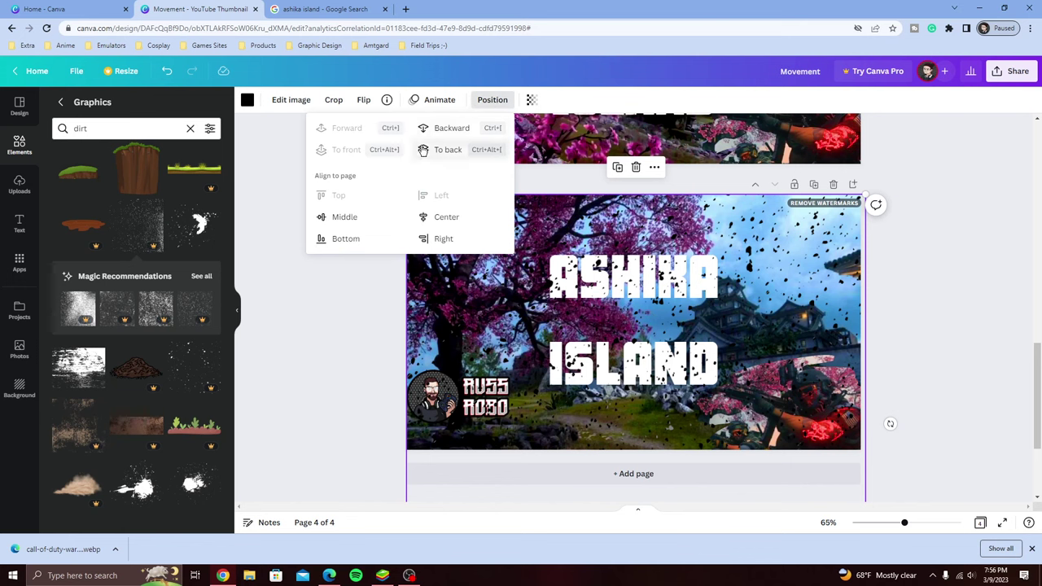
left_click(448, 131)
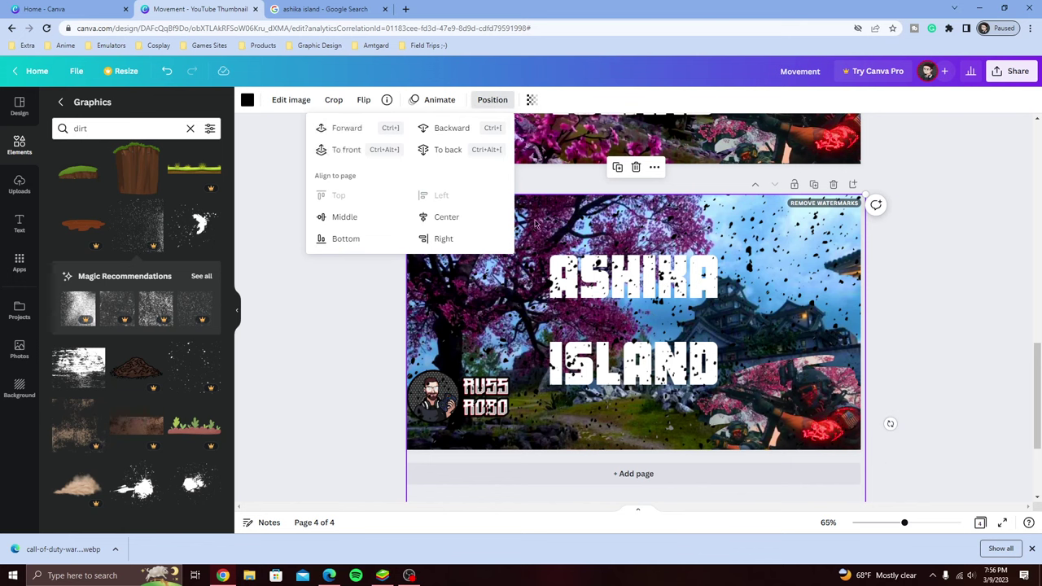
left_click(341, 132)
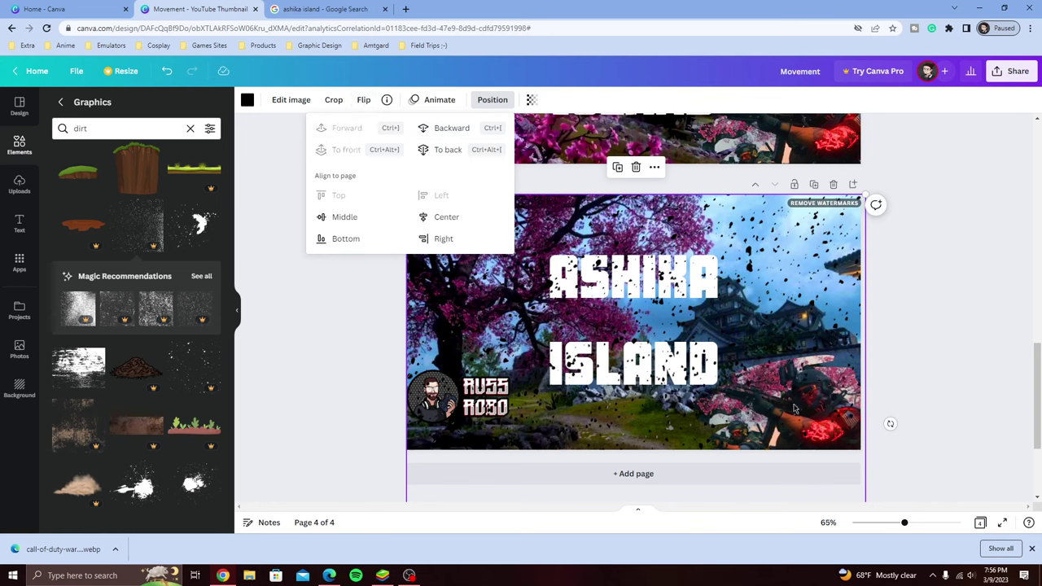
left_click(452, 135)
left_click(923, 308)
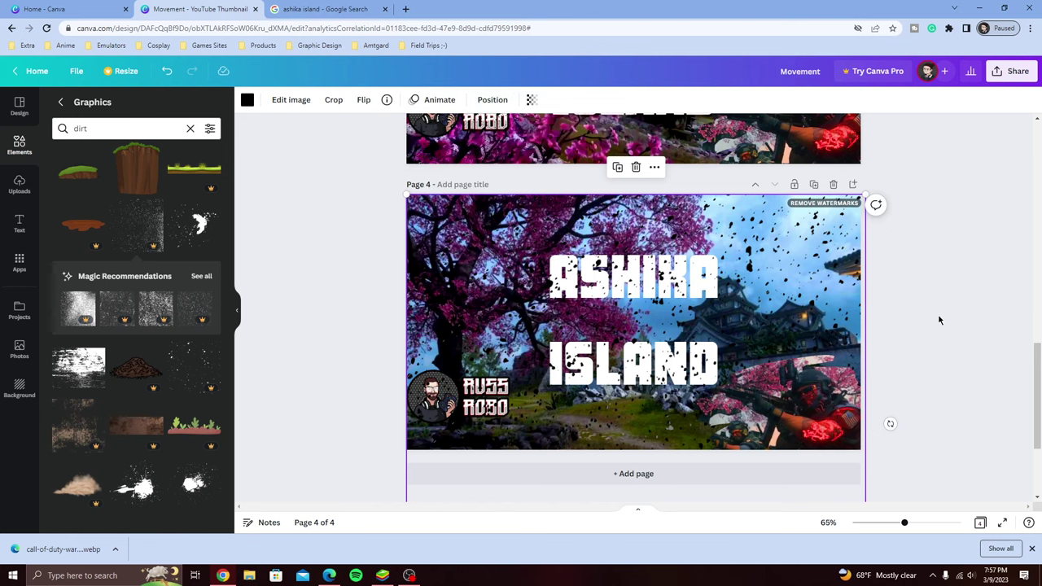
left_click(938, 320)
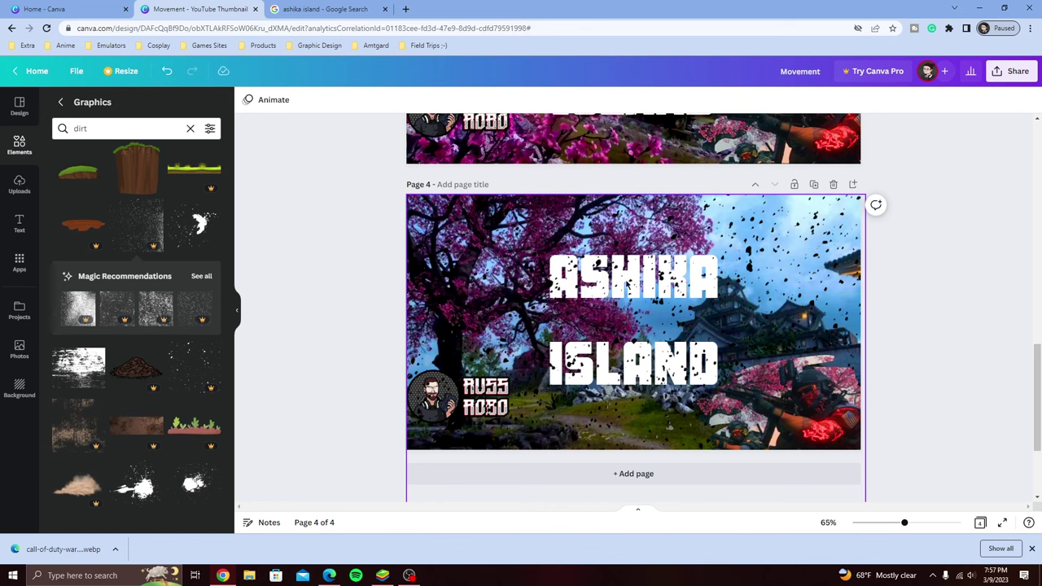
Compare the speckled title and layout on page 4 with the finished thumbnail designs on the pages above
scroll(562, 244, "up", 3)
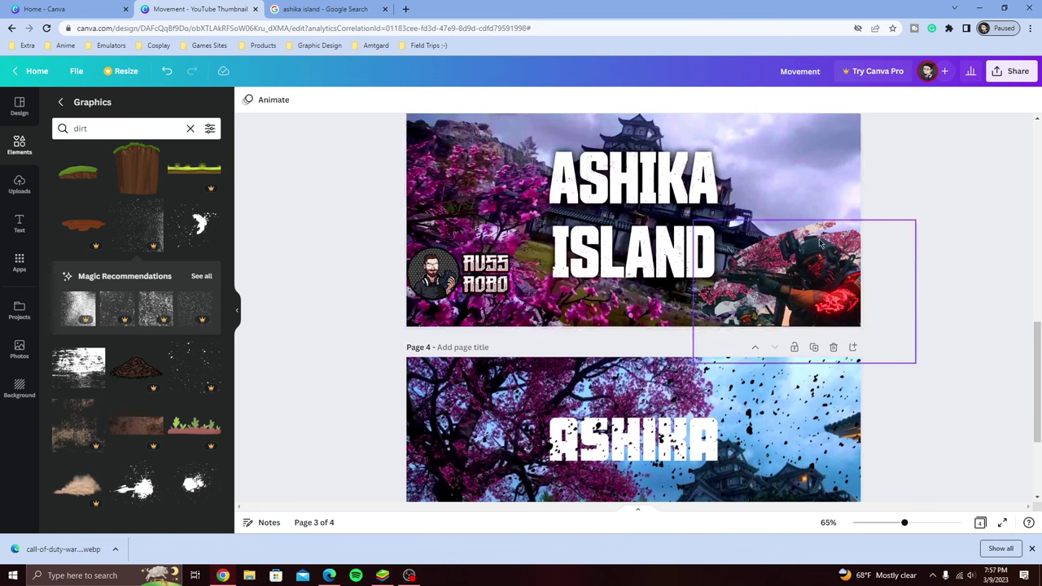
scroll(789, 287, "up", 10)
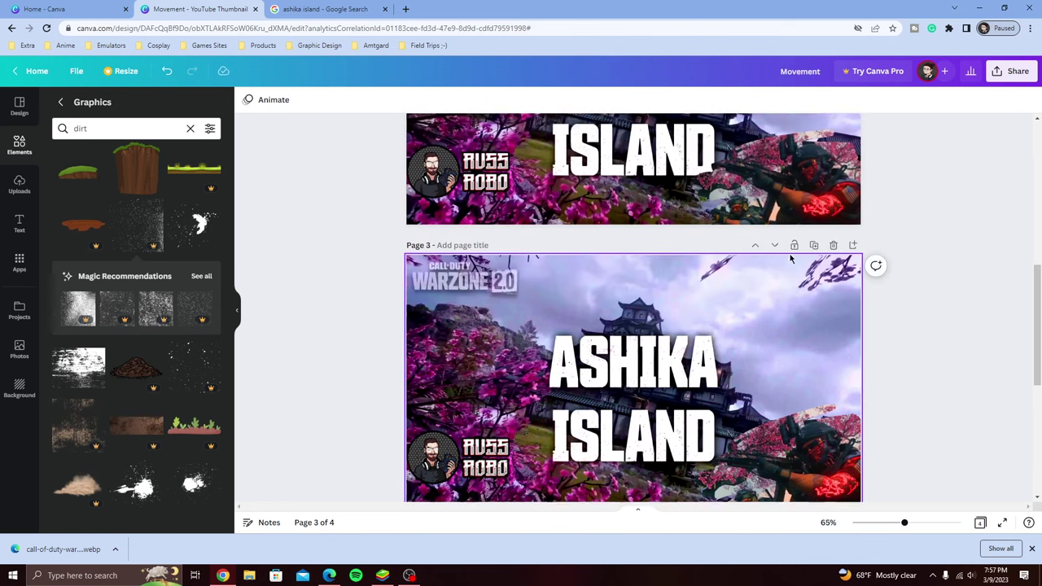
scroll(773, 238, "down", 12)
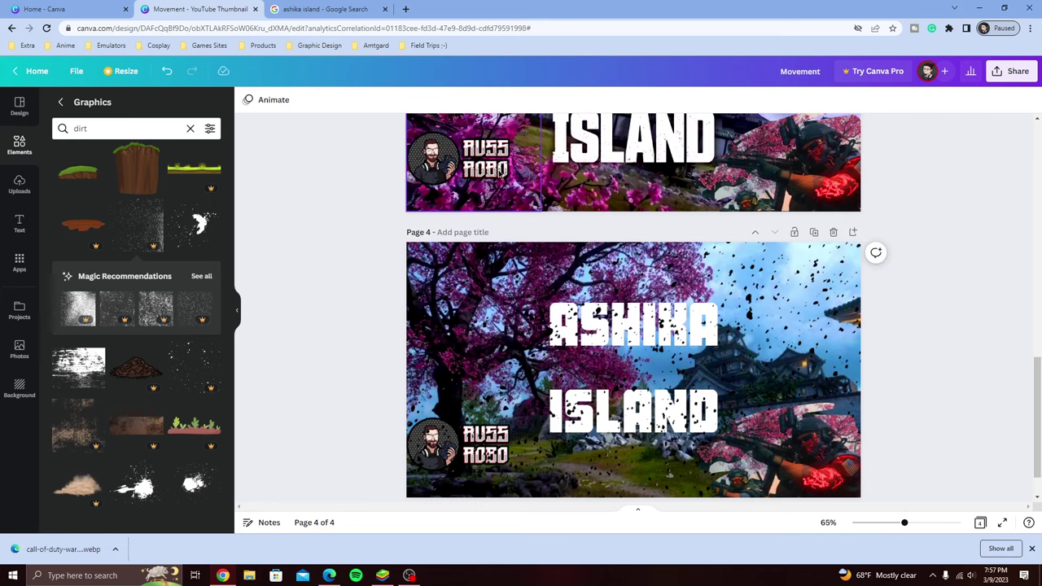
scroll(495, 187, "up", 4)
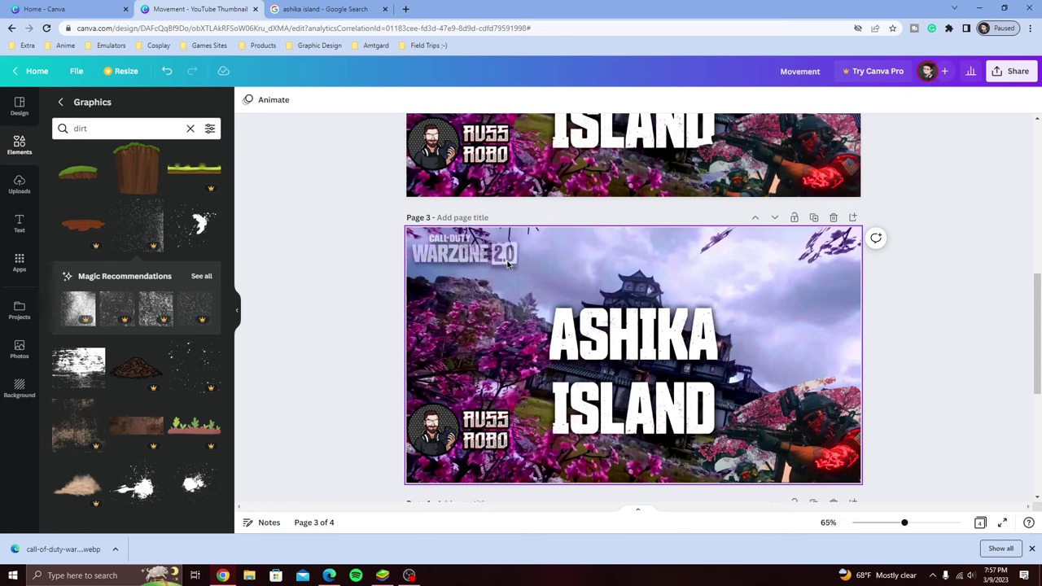
scroll(337, 317, "down", 4)
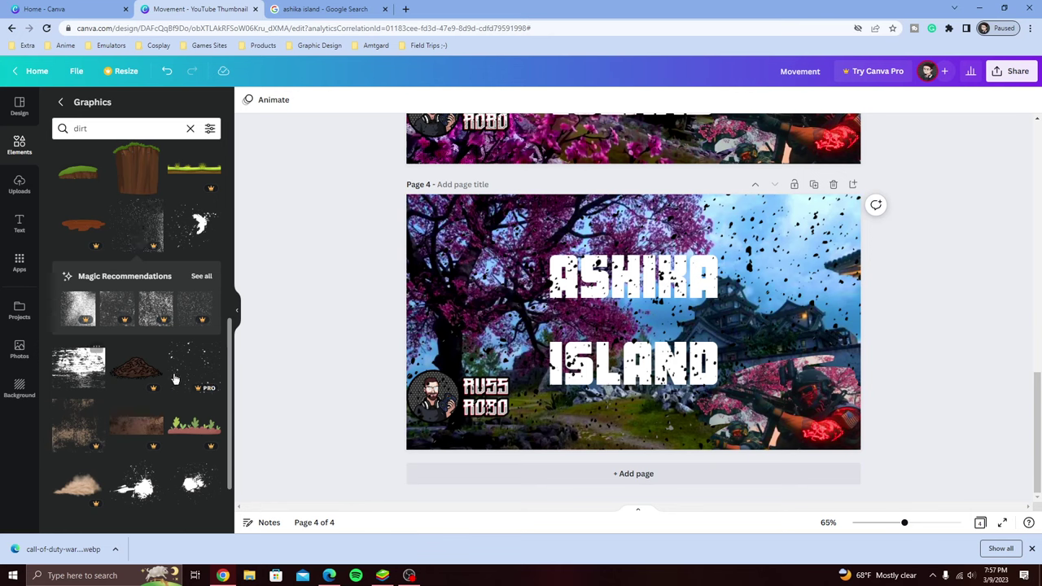
Replace the speckle texture covering page 4 with a finer speckle graphic from the dirt results, placed in the page's upper-left corner
scroll(114, 377, "down", 1)
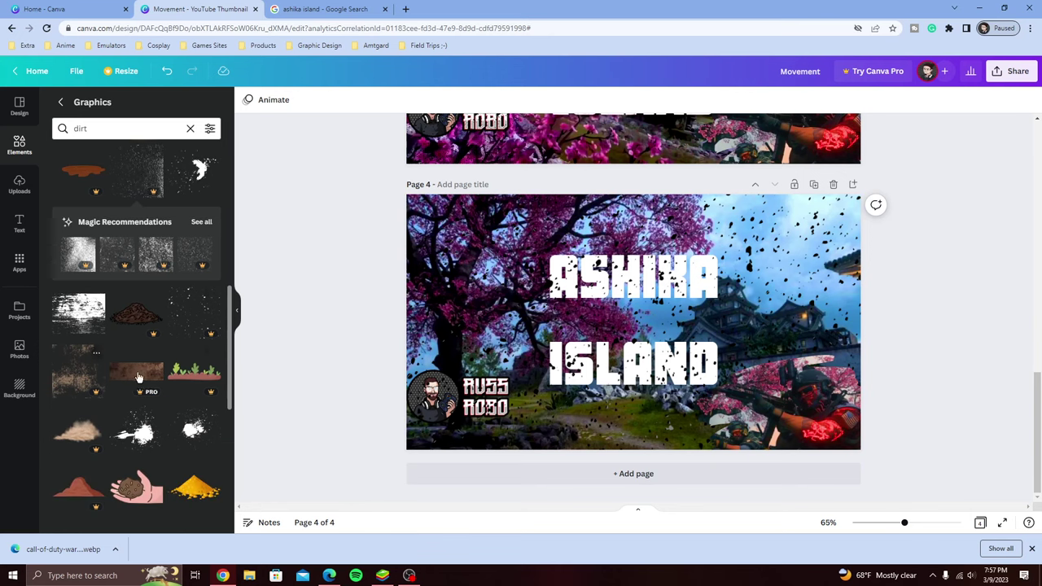
scroll(138, 374, "down", 1)
scroll(142, 375, "down", 4)
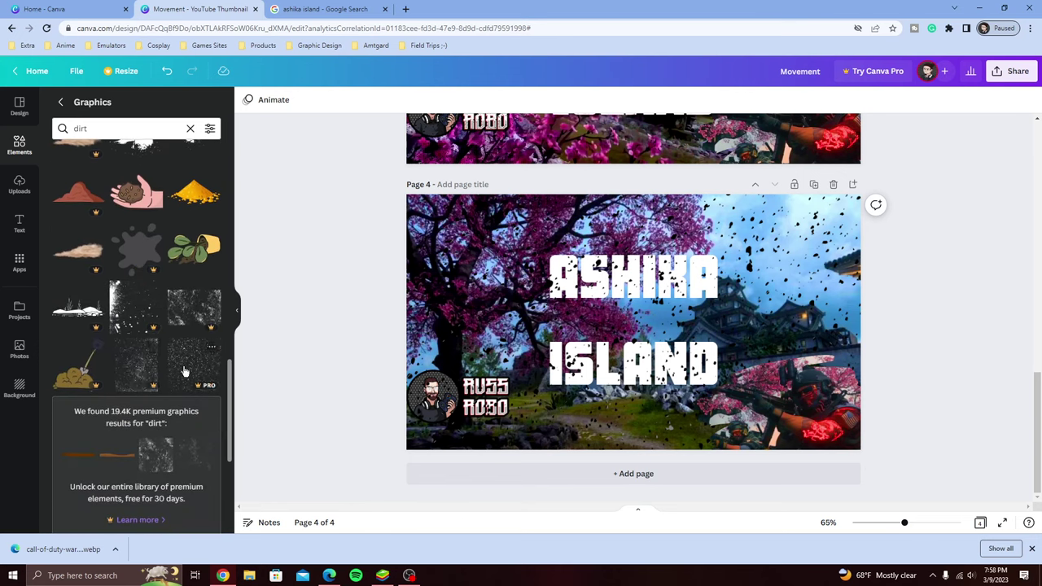
scroll(185, 372, "down", 2)
left_click(553, 285)
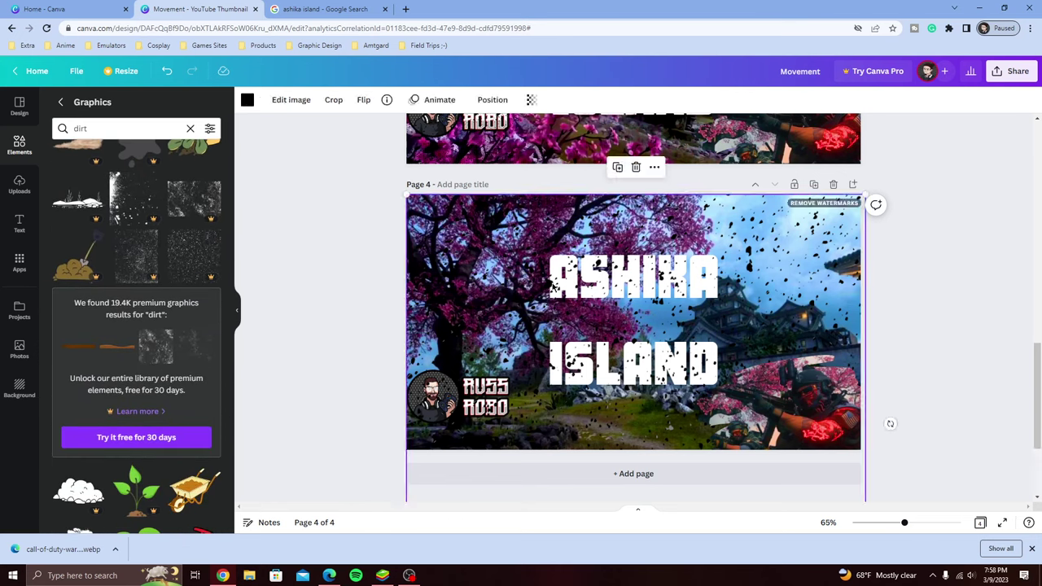
left_click(635, 166)
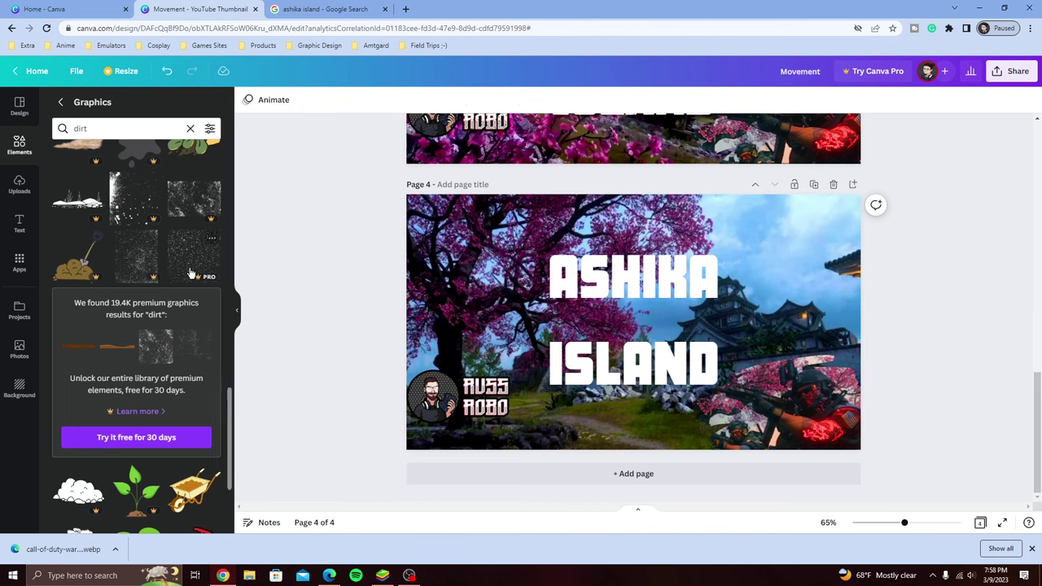
left_click_drag(187, 254, 432, 224)
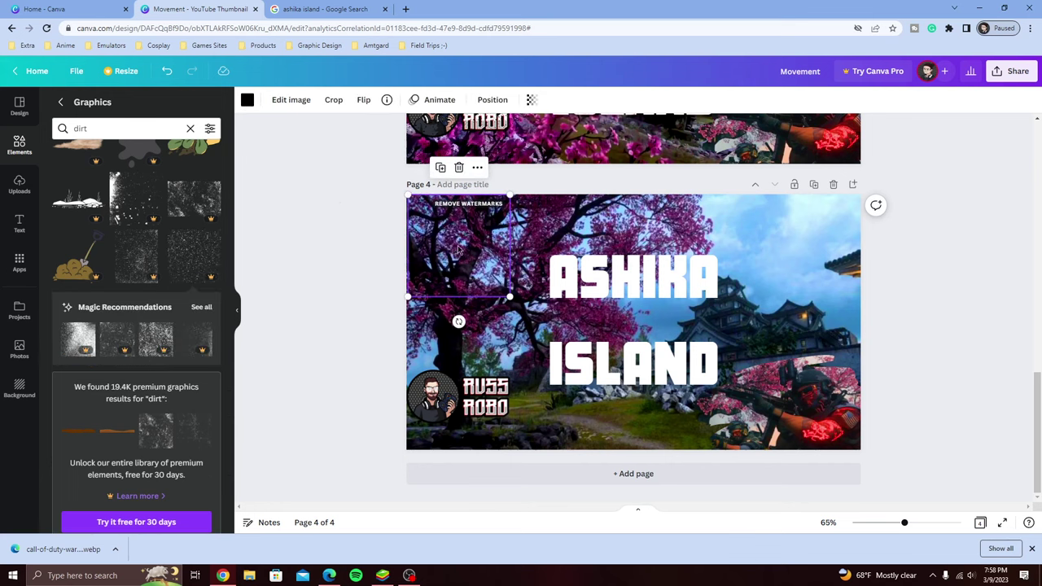
Replace the speckle graphic in page 4's corner with a speckle graphic from the dirt results, sized to cover the ASHIKA ISLAND title's width
left_click_drag(554, 341, 476, 262)
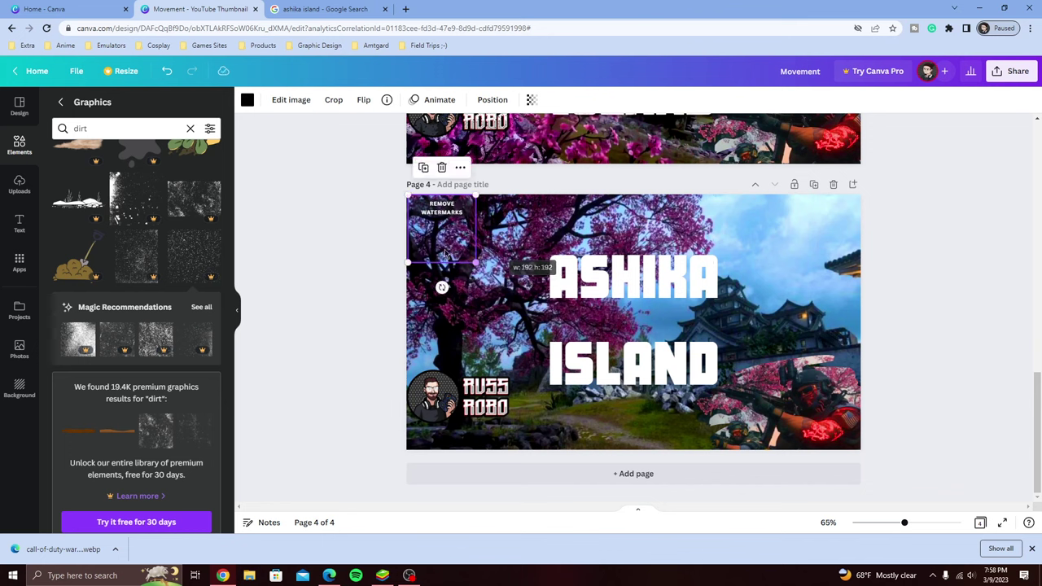
left_click(441, 167)
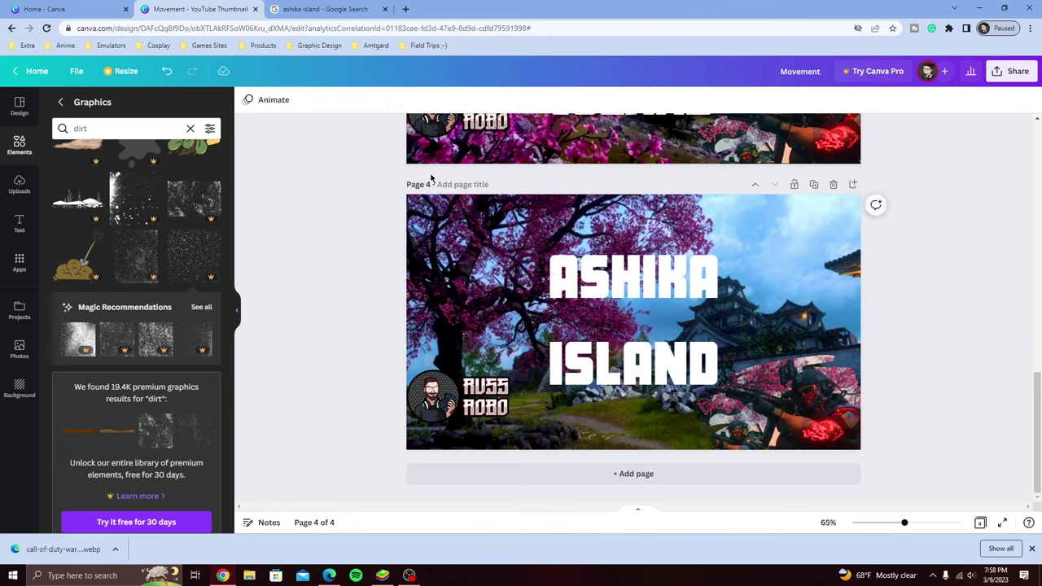
left_click(193, 259)
left_click_drag(676, 348, 746, 389)
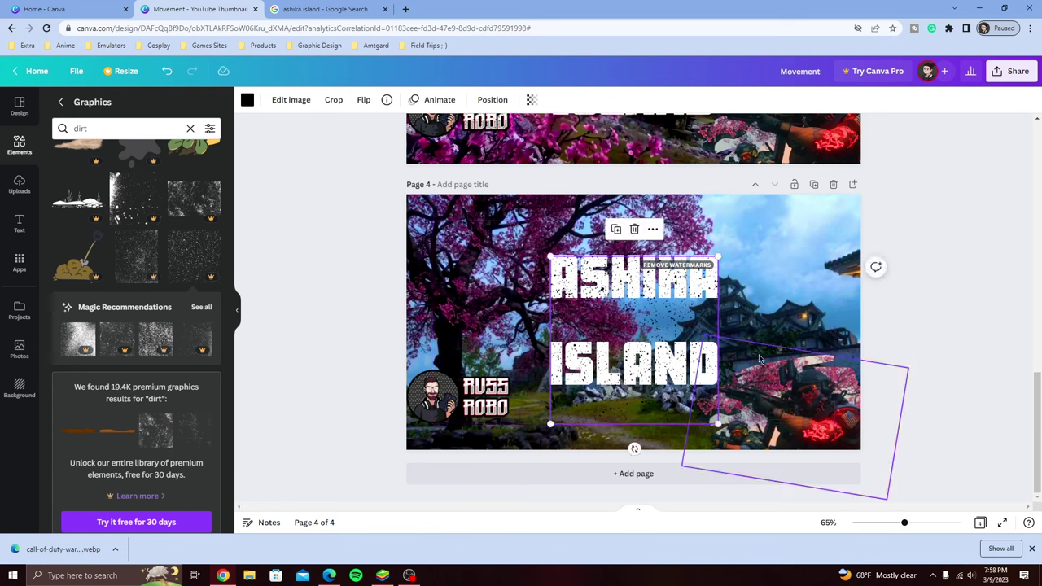
left_click(815, 267)
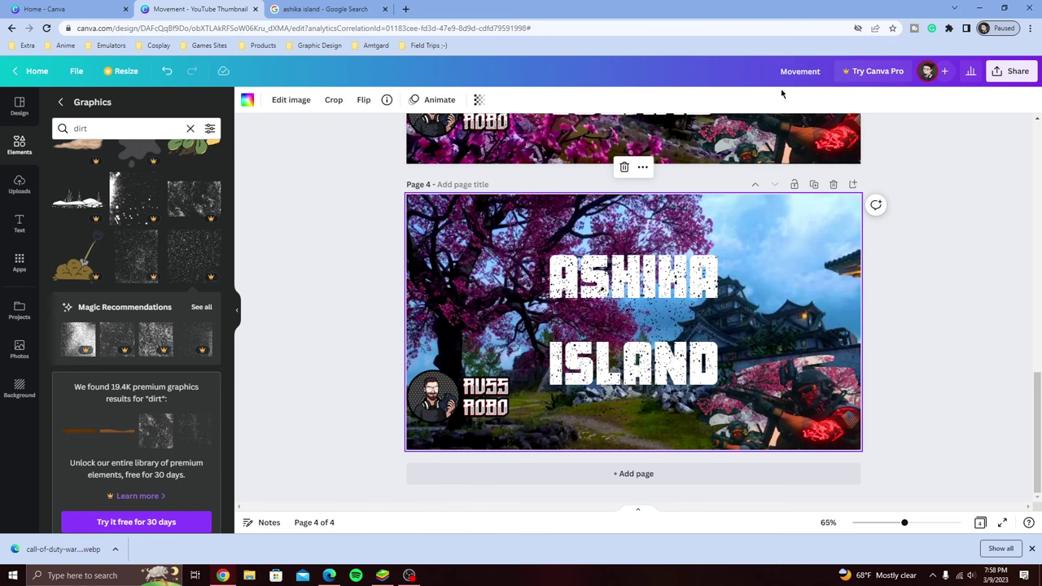
left_click(603, 305)
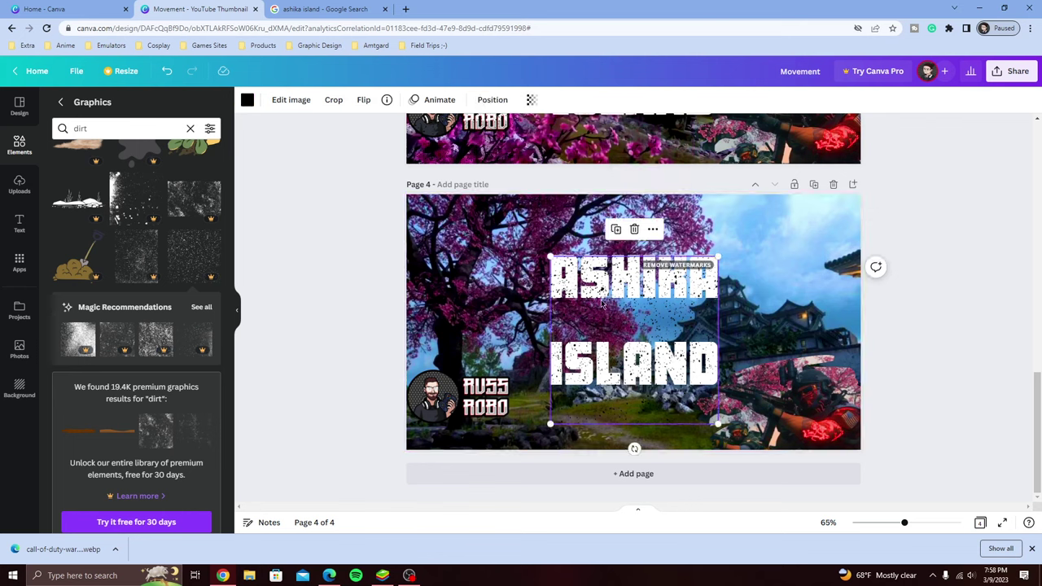
left_click(747, 271)
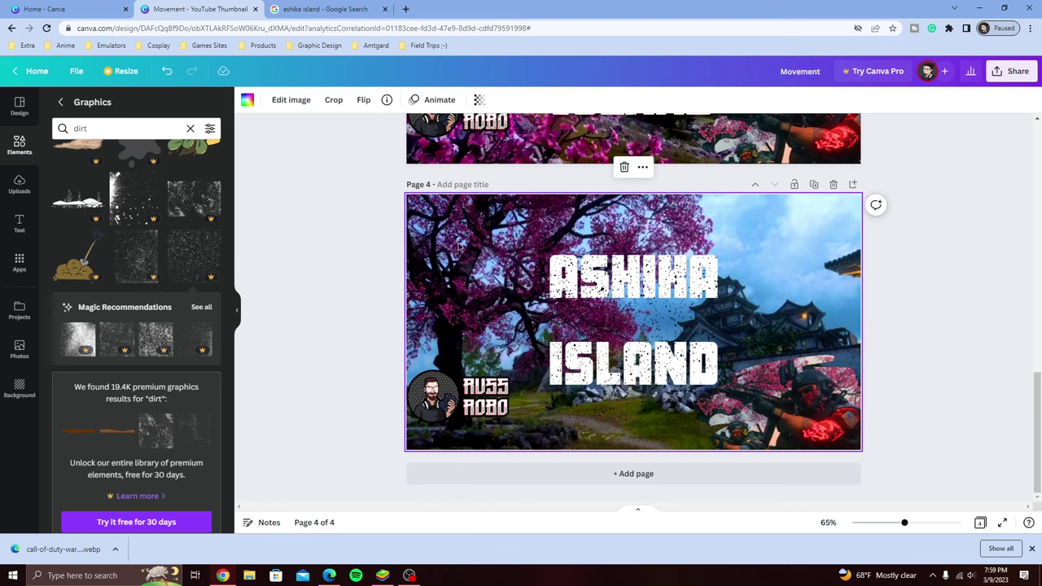
left_click(404, 252)
left_click(429, 208)
left_click_drag(407, 201, 363, 239)
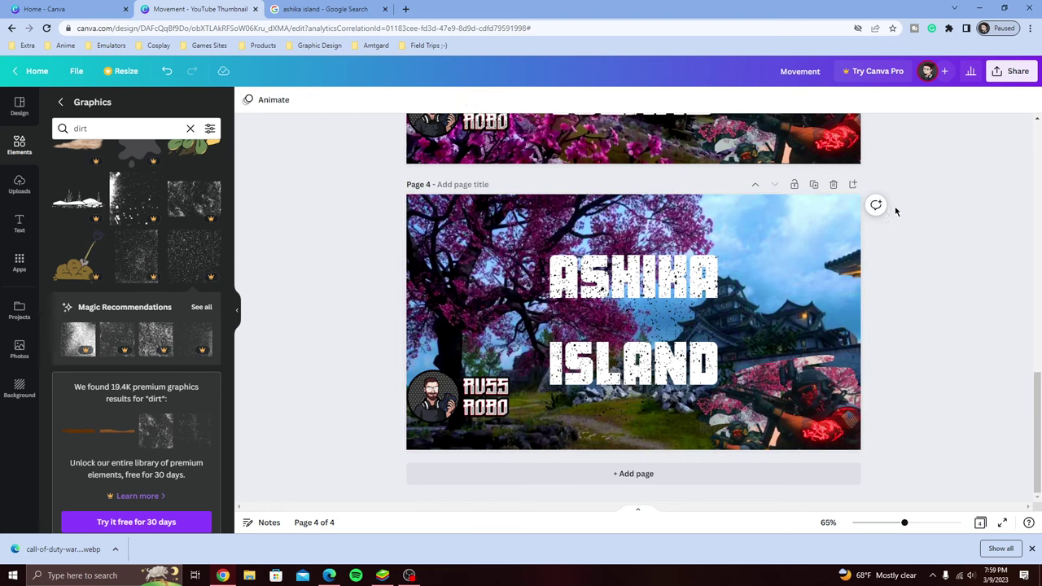
left_click(843, 233)
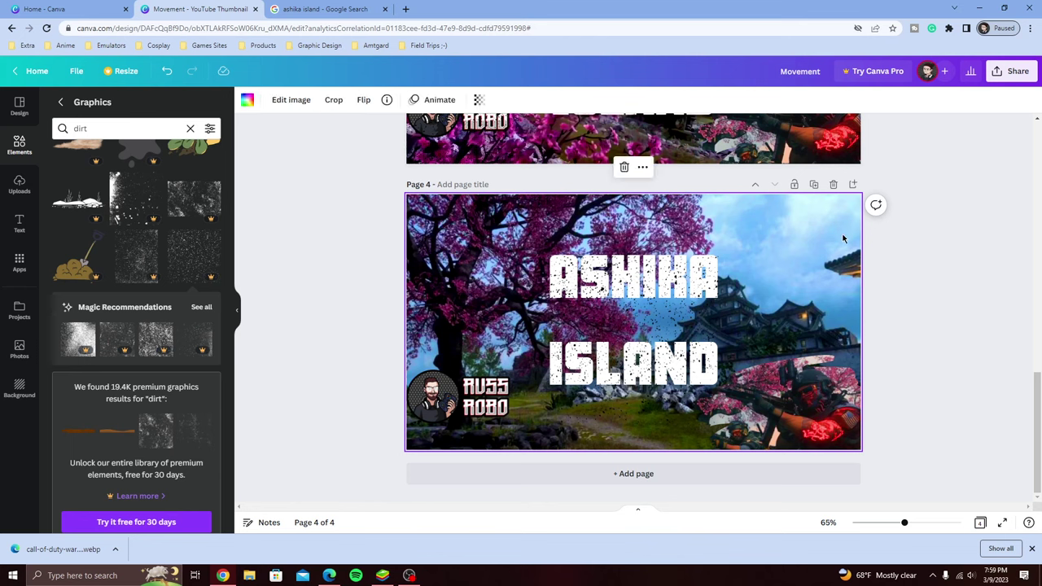
Review the transparency, crop and image adjustment settings of page 4's background photo
left_click(480, 100)
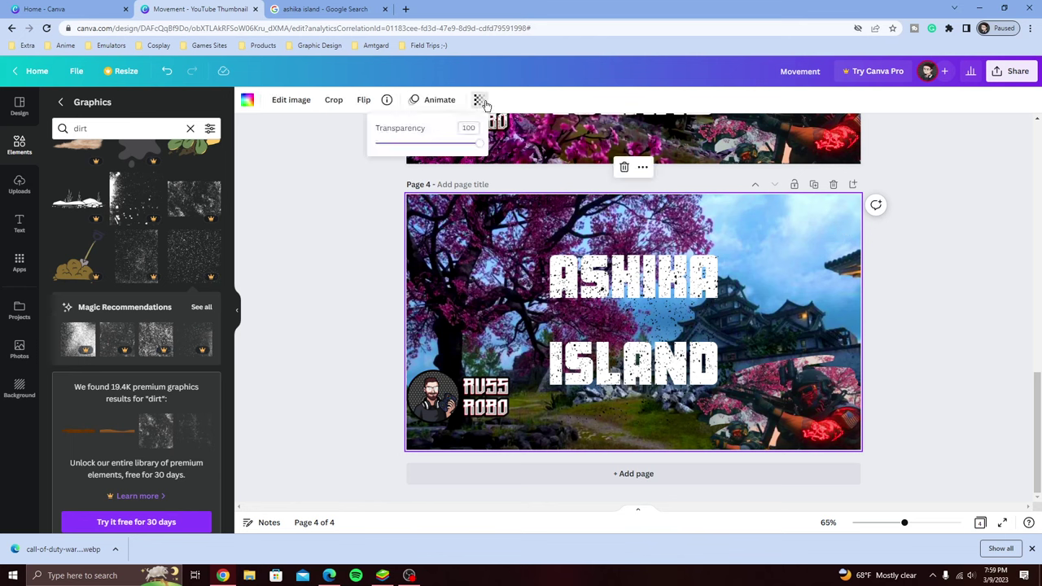
mouse_move(480, 144)
left_mouse_down()
mouse_move(444, 144)
mouse_move(480, 144)
left_mouse_up()
left_click(365, 233)
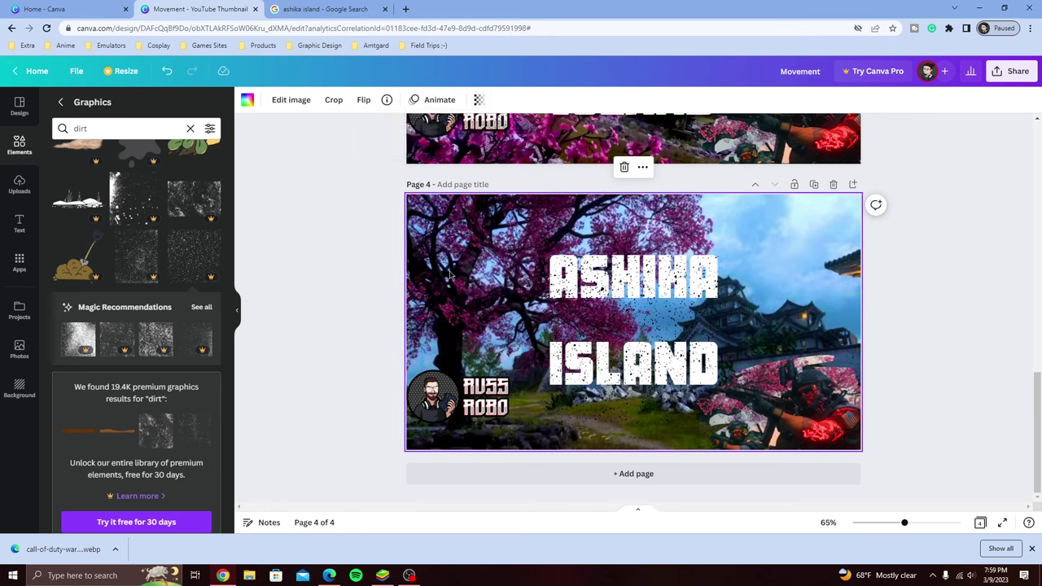
double_click(844, 252)
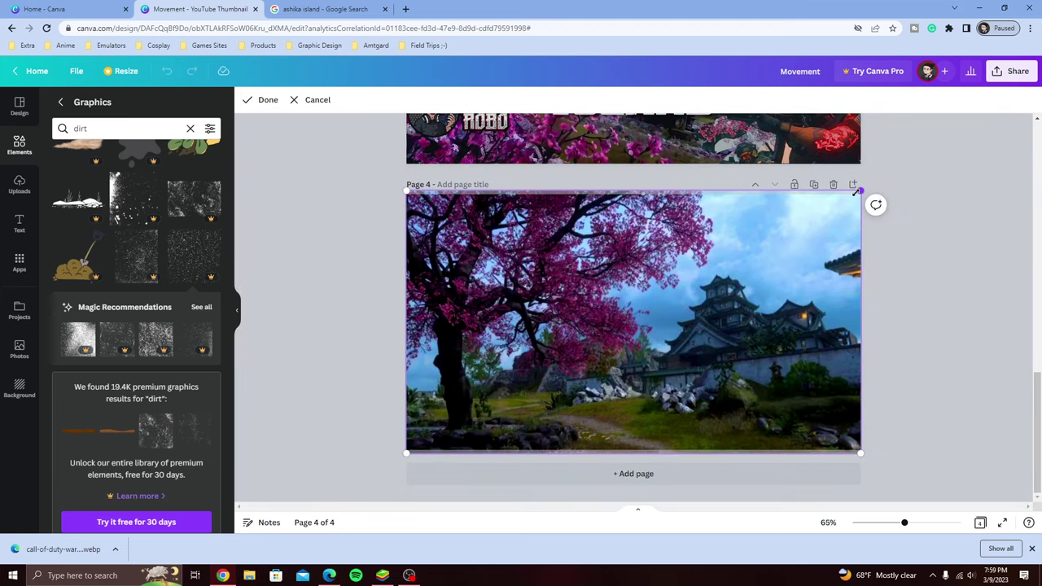
left_click_drag(858, 190, 856, 206)
left_click(317, 100)
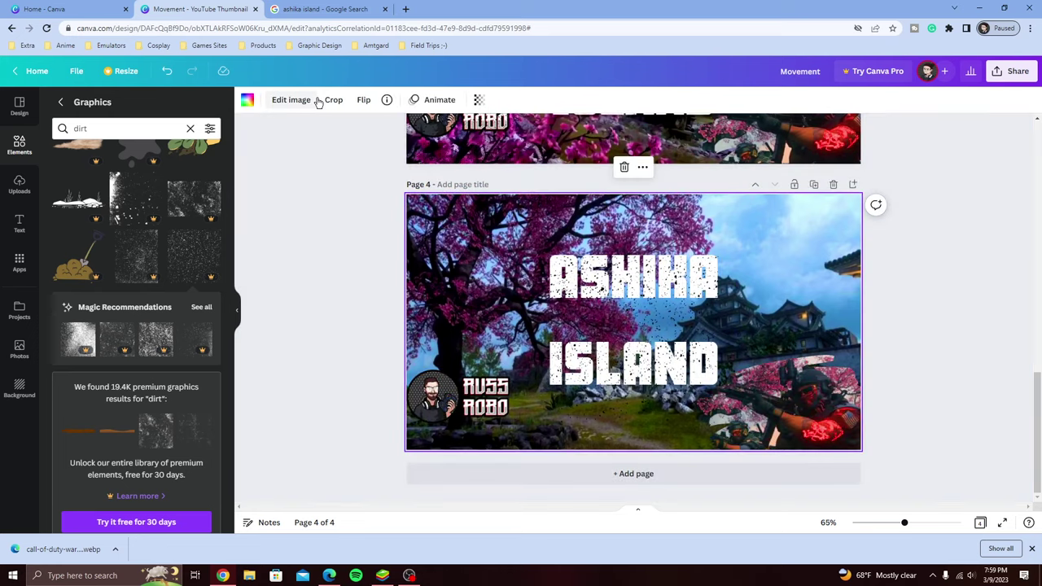
left_click(290, 103)
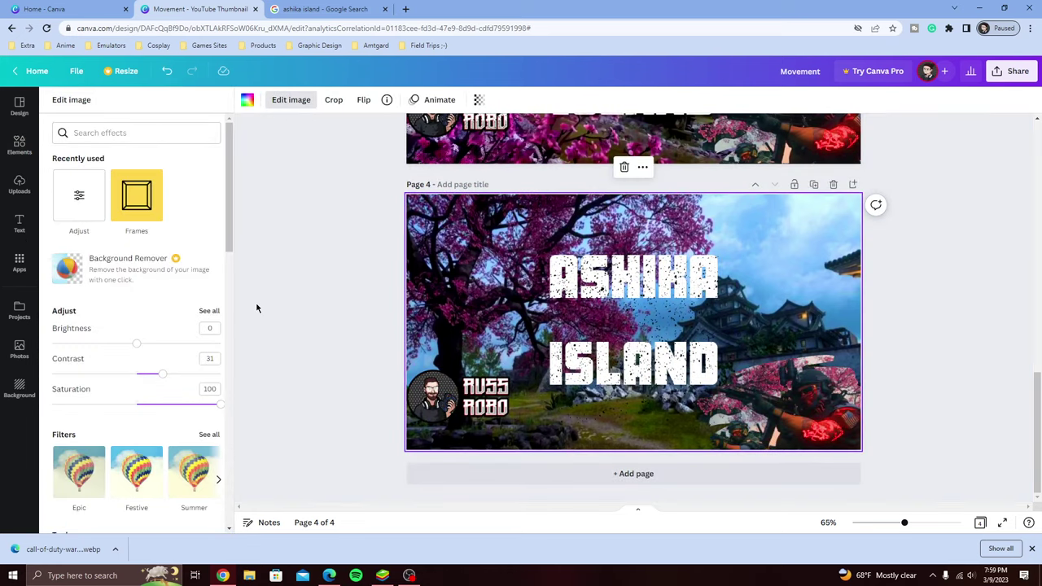
left_click(366, 258)
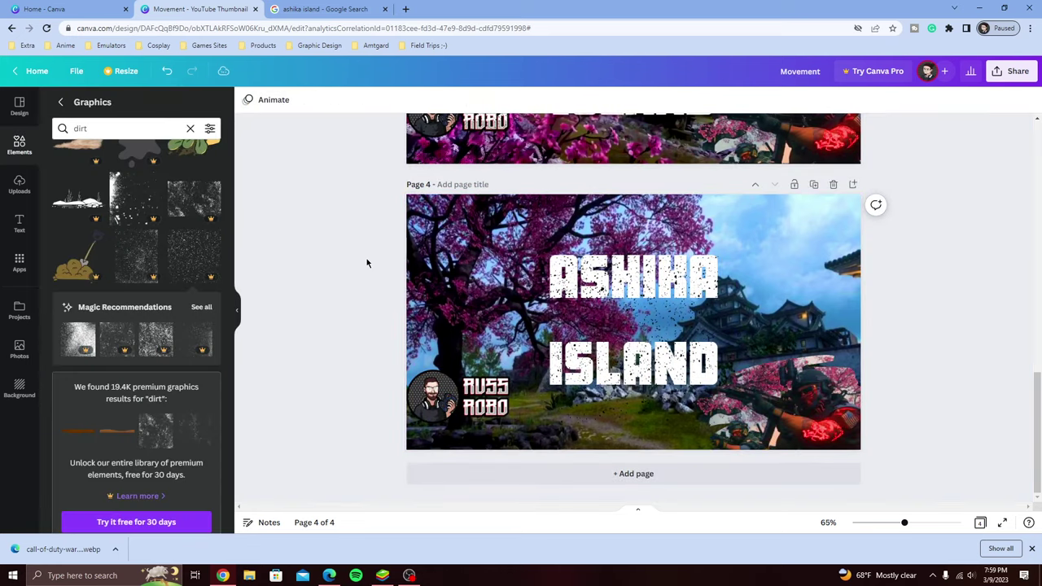
left_click(460, 278)
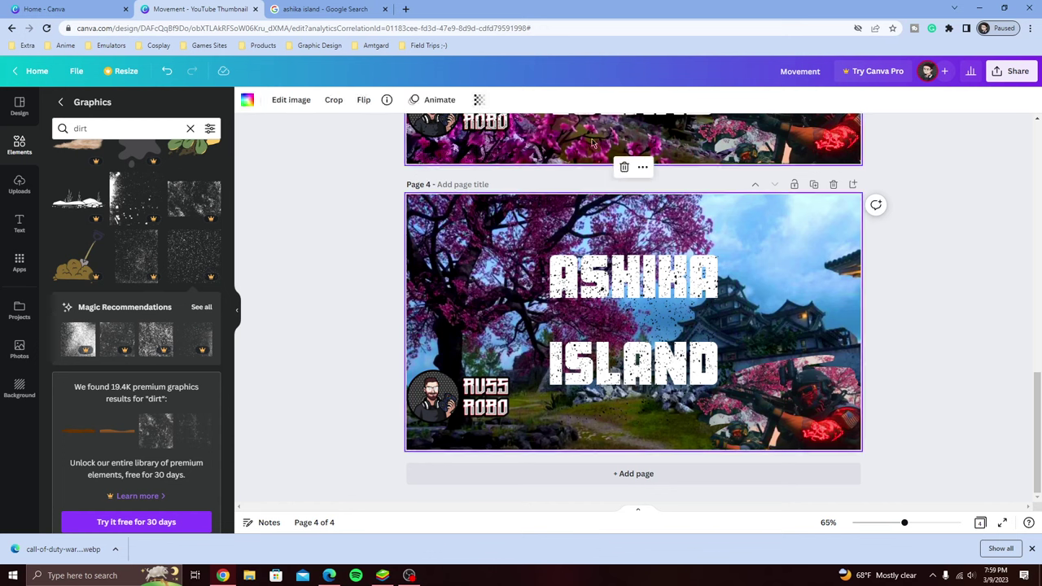
left_click(460, 248)
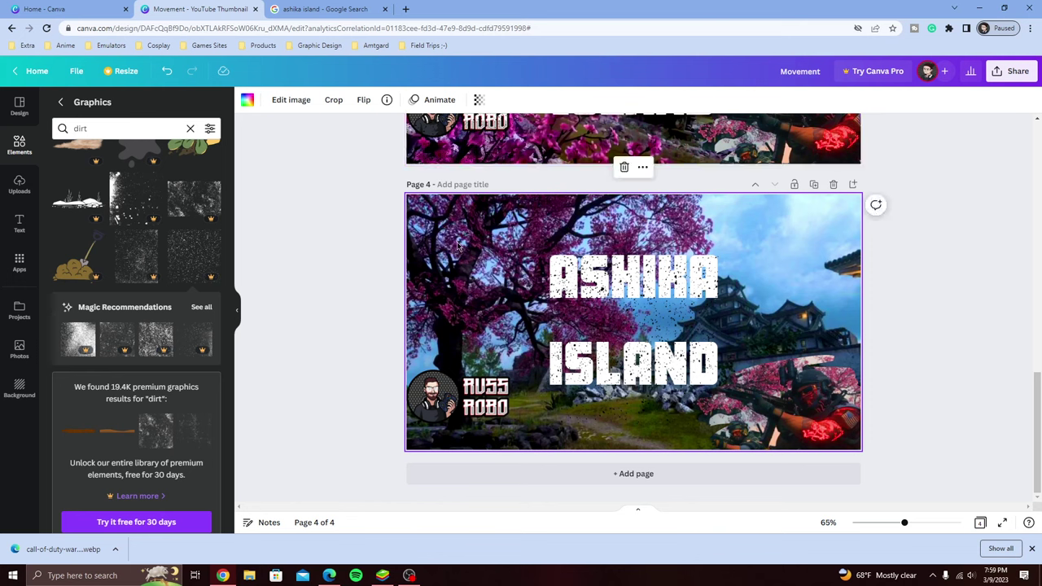
left_click(590, 298)
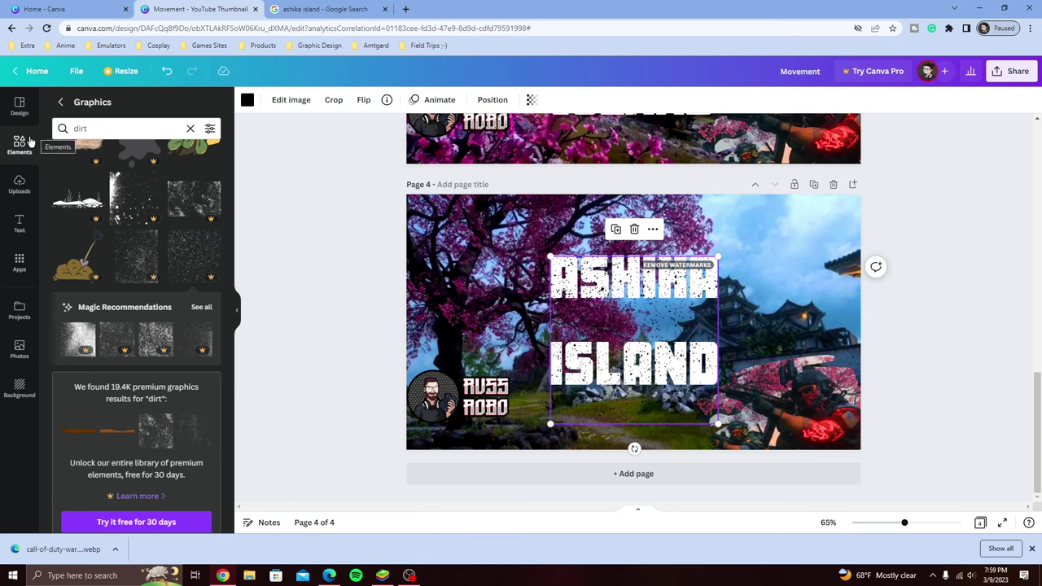
left_click(20, 189)
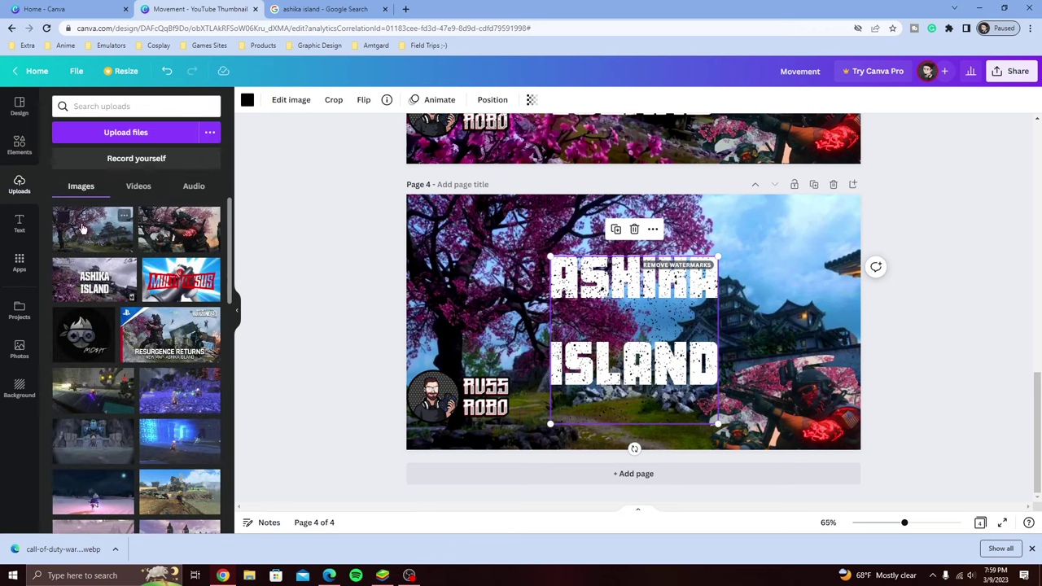
left_click_drag(90, 231, 446, 227)
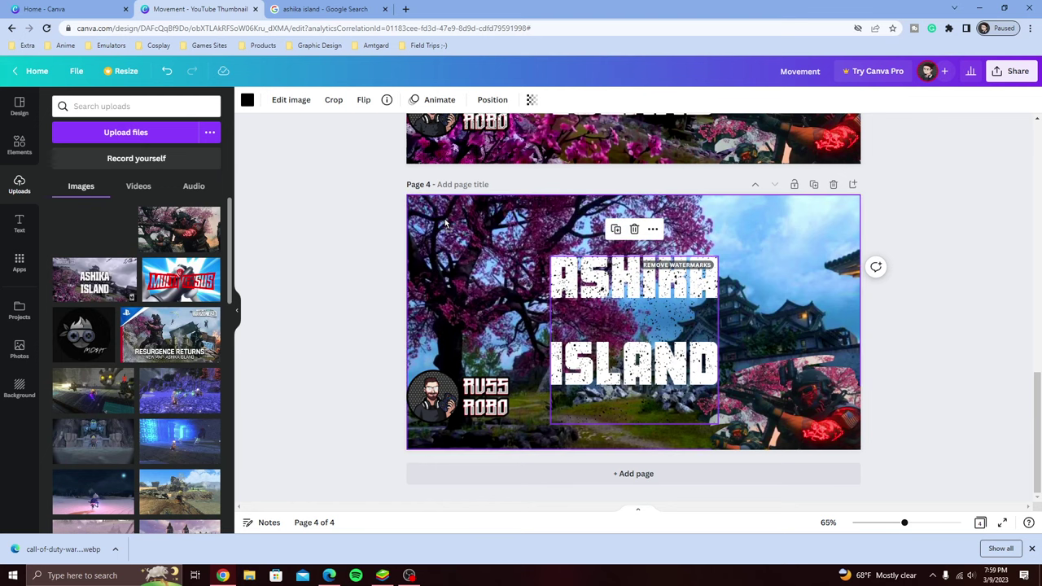
left_click_drag(431, 220, 320, 263)
Move the ASHIKA ISLAND title on page 4 slightly to the right, leaving the speckle graphic in place
left_click(556, 303)
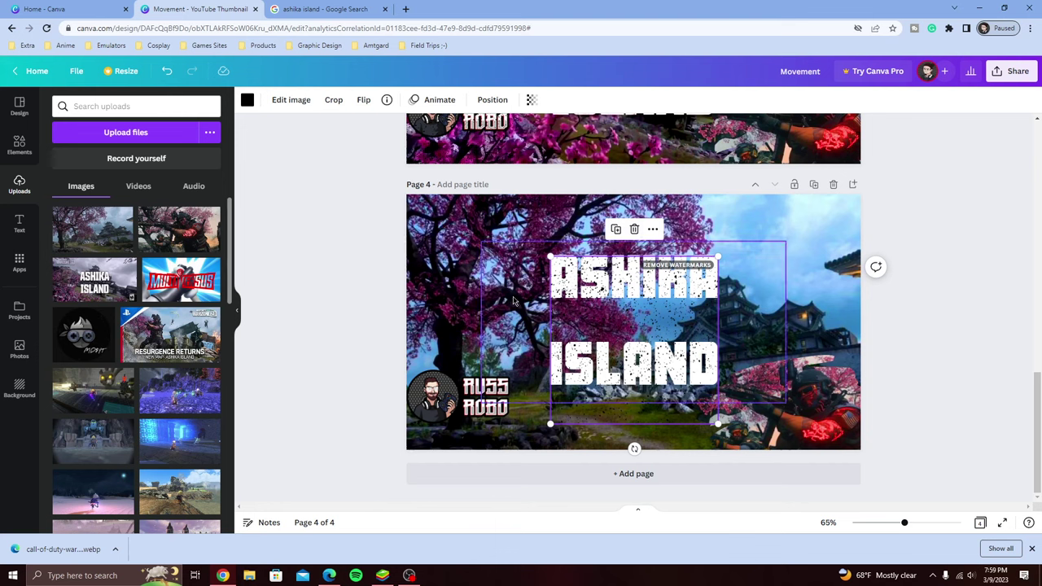
key("Delete")
left_click(473, 263)
left_click_drag(472, 262, 511, 298)
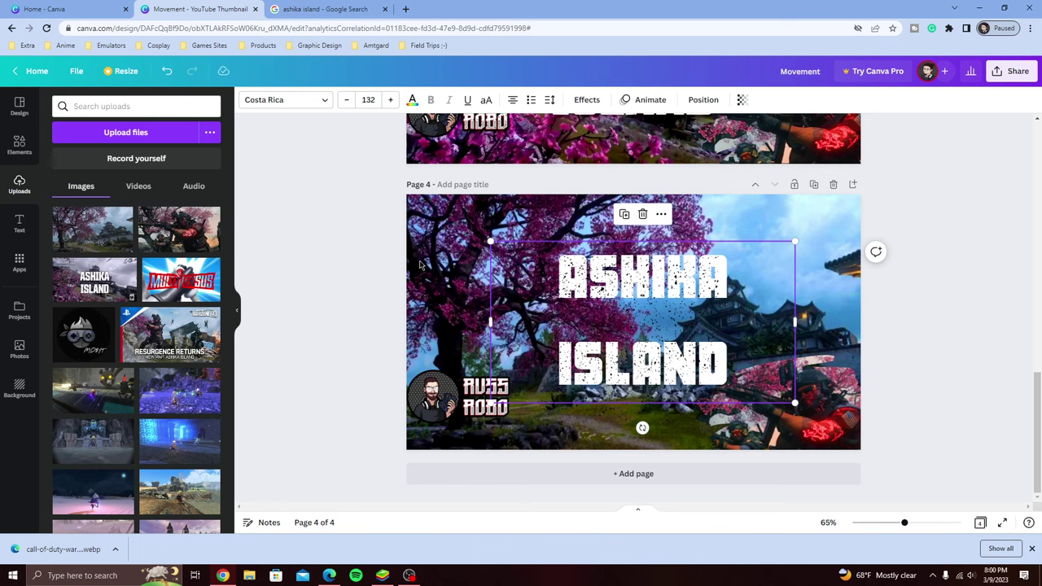
left_click(308, 329)
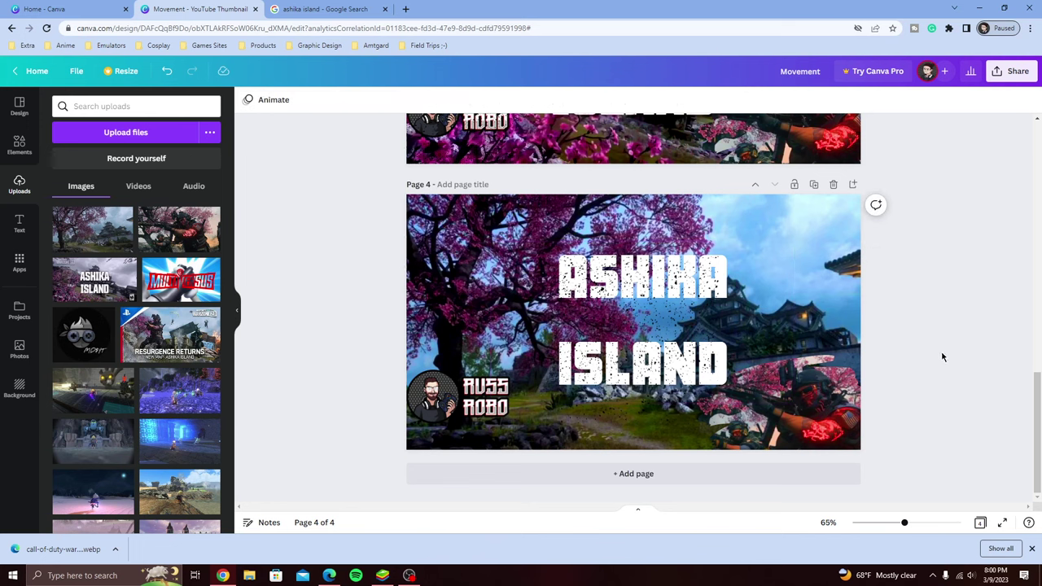
Enlarge the speckle graphic up and to the right so it covers the ASHIKA ISLAND title out to its right edge
left_click_drag(906, 370, 626, 412)
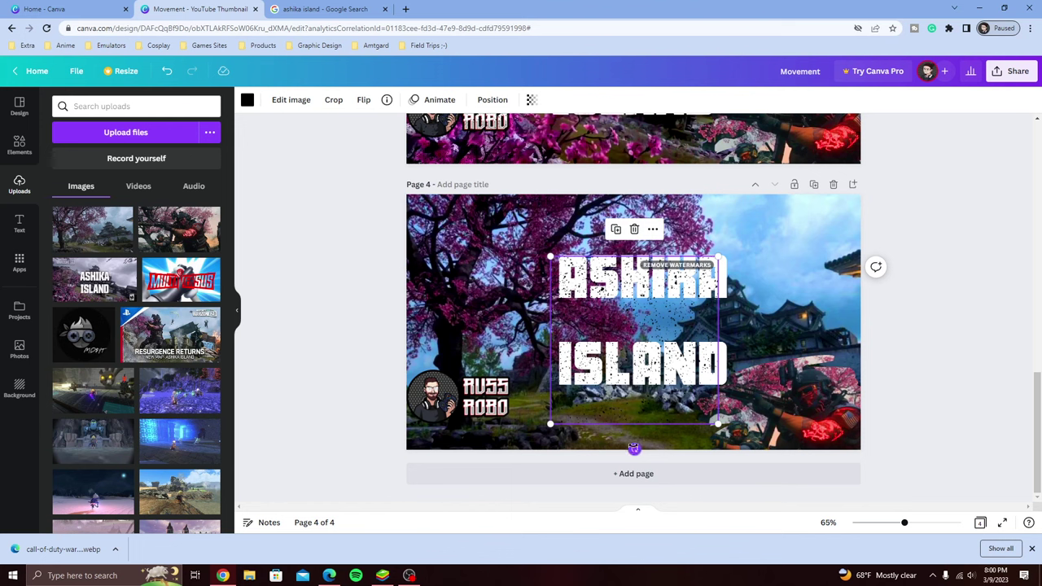
mouse_move(633, 448)
left_mouse_down()
mouse_move(659, 445)
mouse_move(632, 449)
left_mouse_up()
left_click_drag(718, 256, 733, 250)
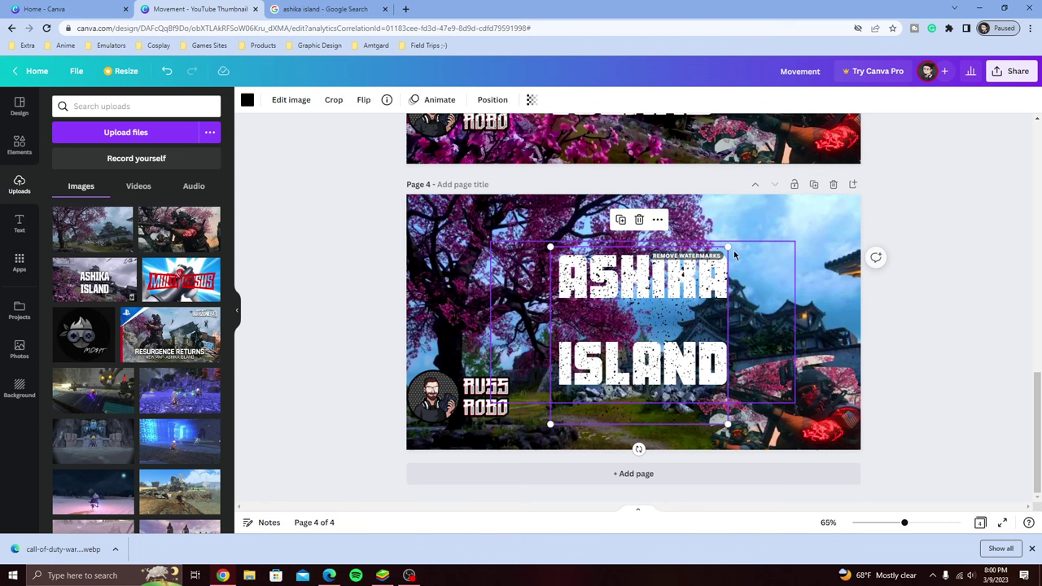
left_click(620, 221)
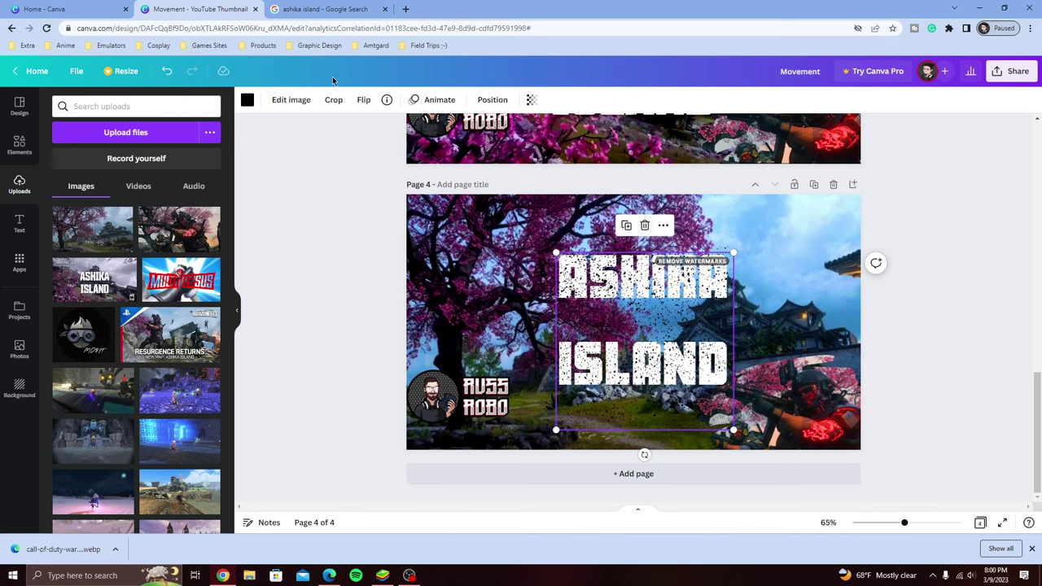
left_click(167, 73)
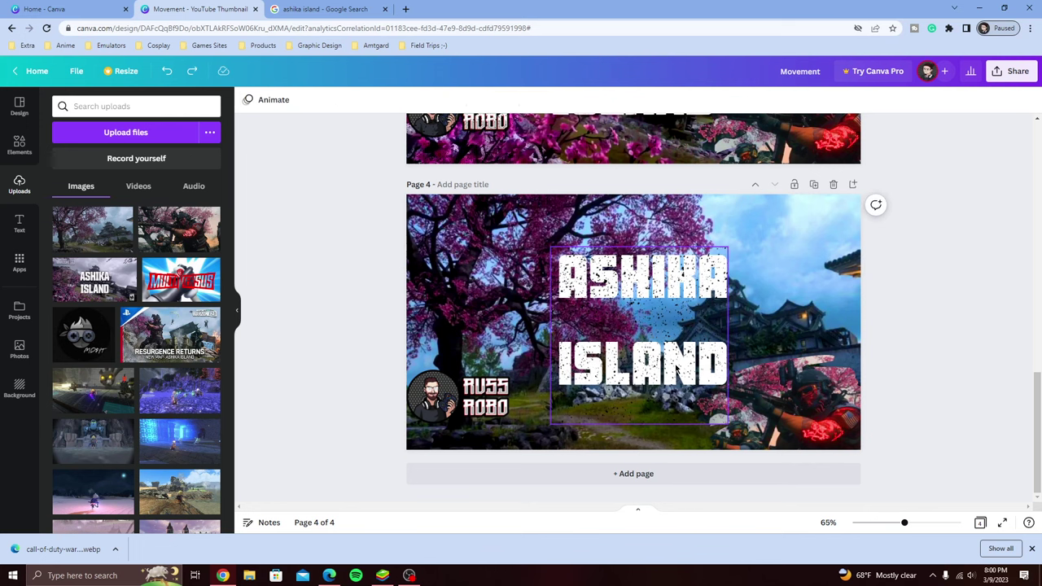
left_click(622, 323)
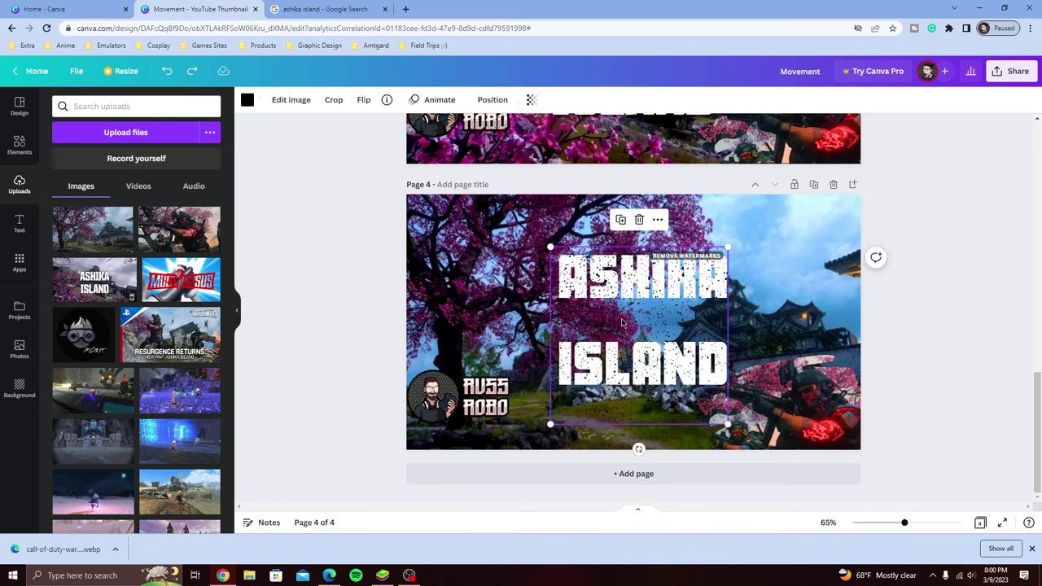
left_click(657, 221)
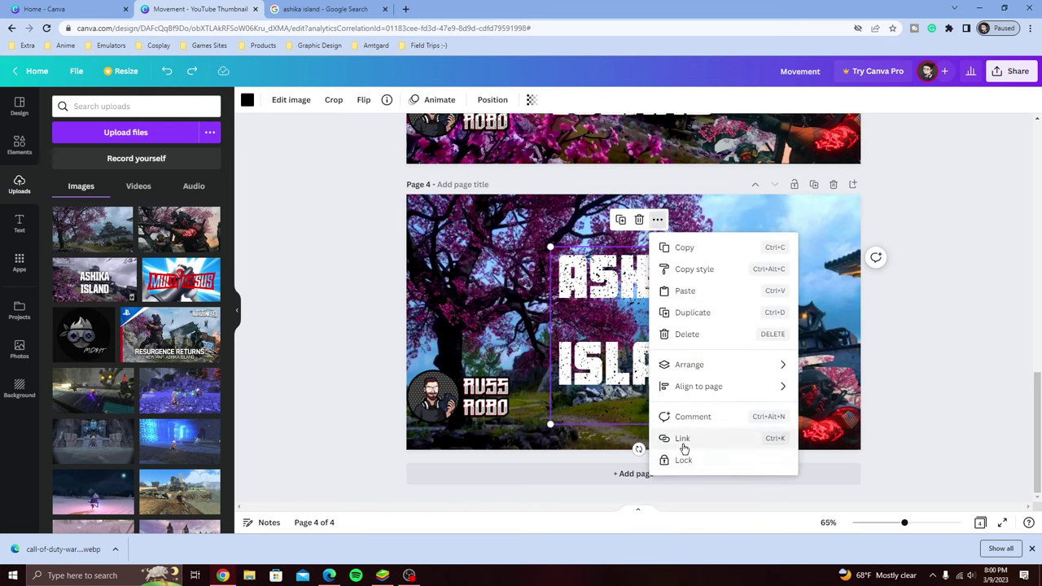
left_click(317, 327)
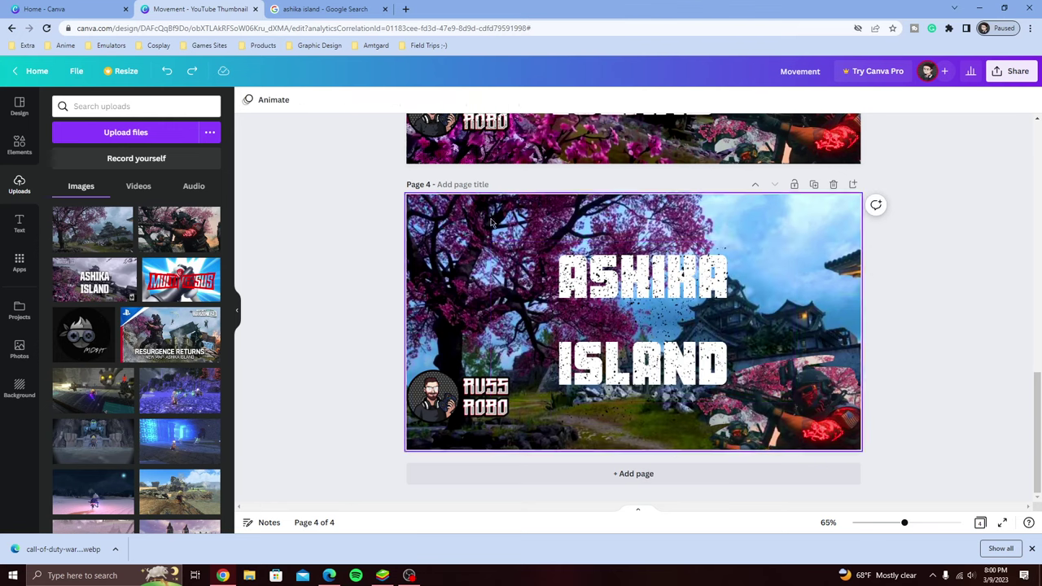
Group the ASHIKA ISLAND title with the speckle graphic on page 4
left_click_drag(491, 221, 690, 309)
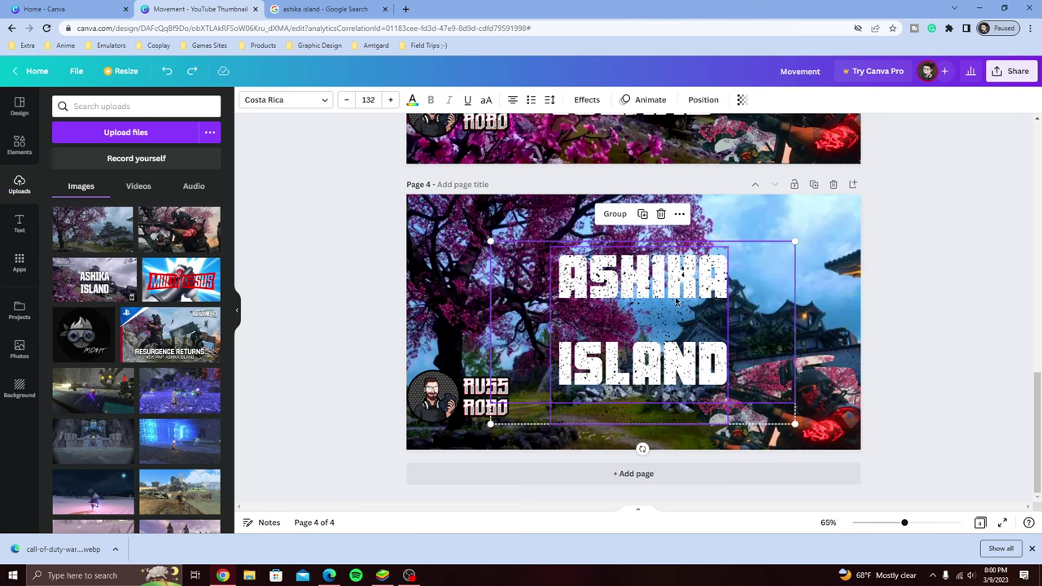
left_click(614, 214)
left_click(621, 416)
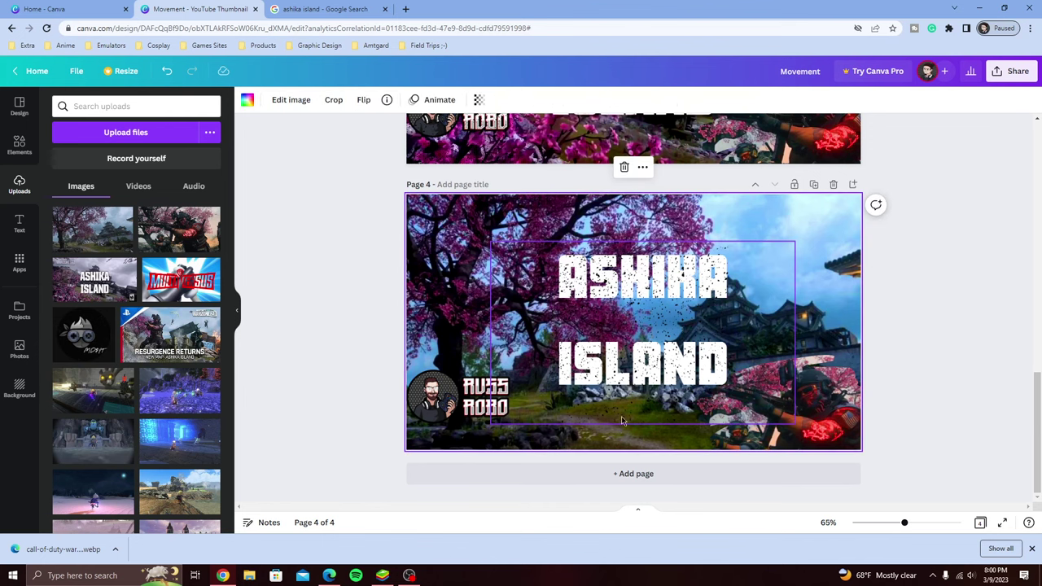
Tilt the grouped title slightly counterclockwise and move it up and a little to the left on page 4
left_click_drag(641, 448, 667, 443)
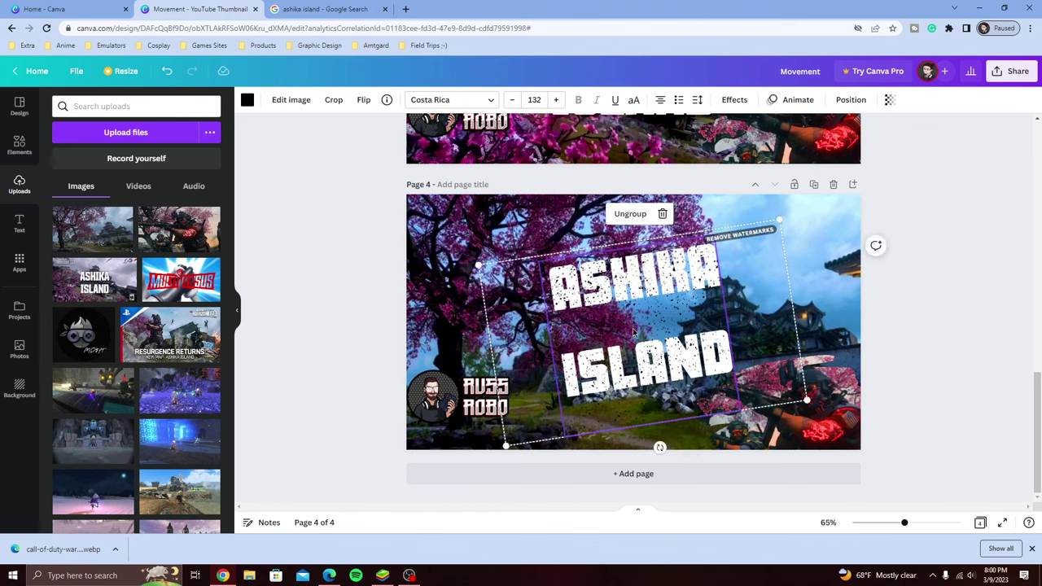
left_click_drag(668, 339, 654, 323)
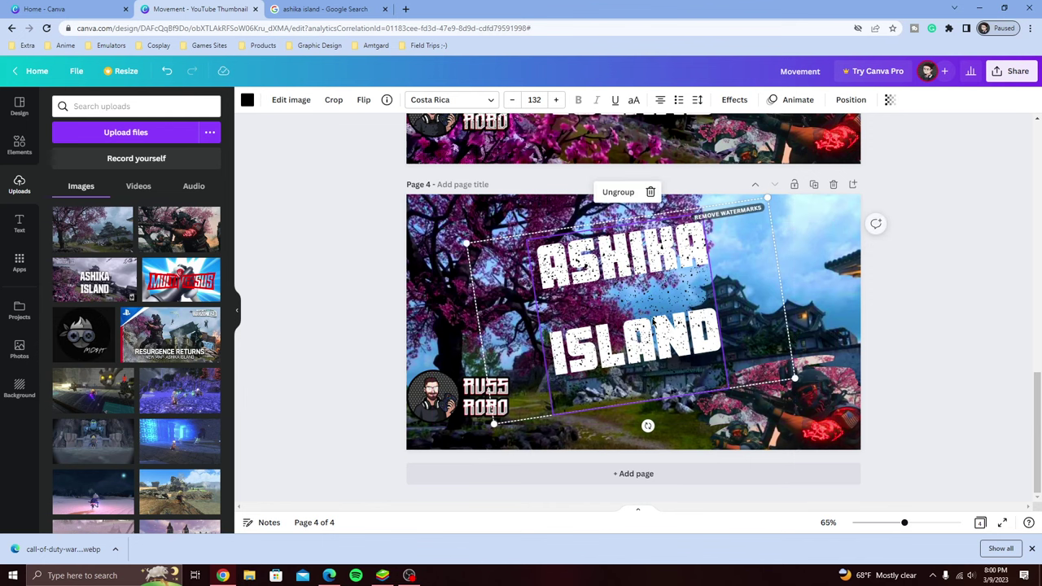
left_click(934, 301)
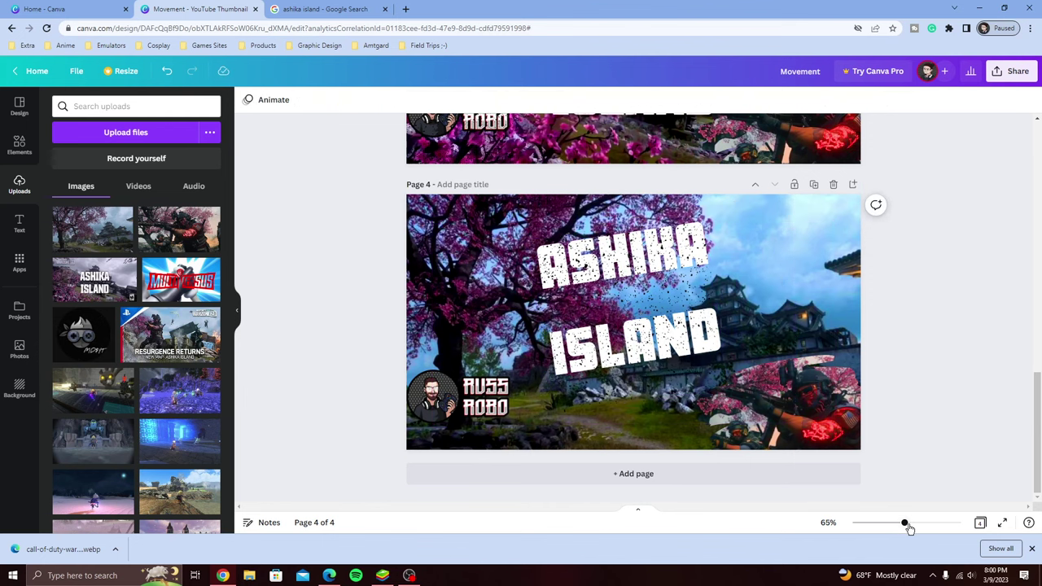
left_click_drag(904, 524, 891, 526)
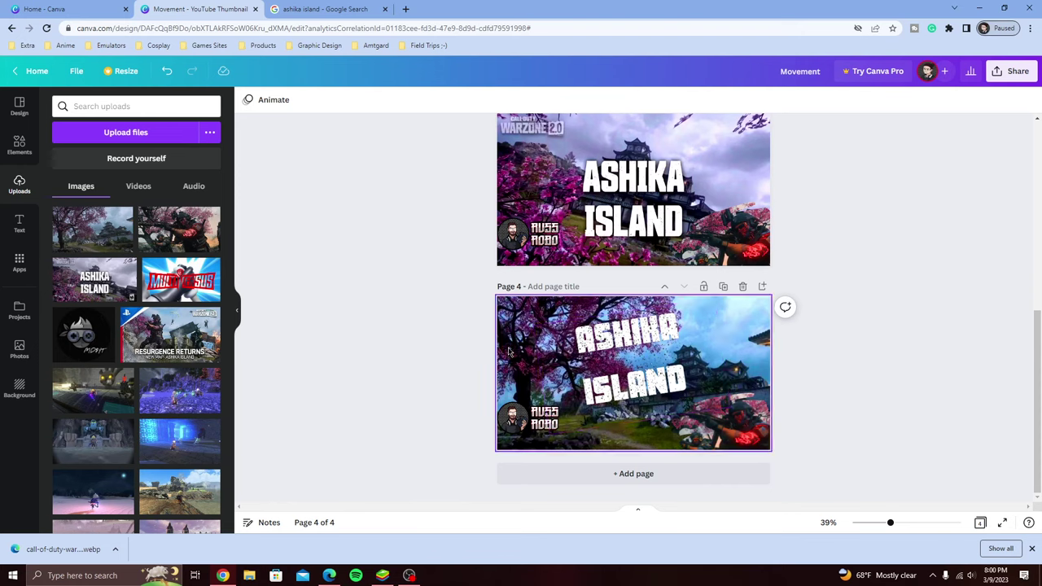
Add a fine speckle graphic from the dirt results over the ASHIKA ISLAND title on page 3, enlarged to about 320 by 400
left_click(641, 357)
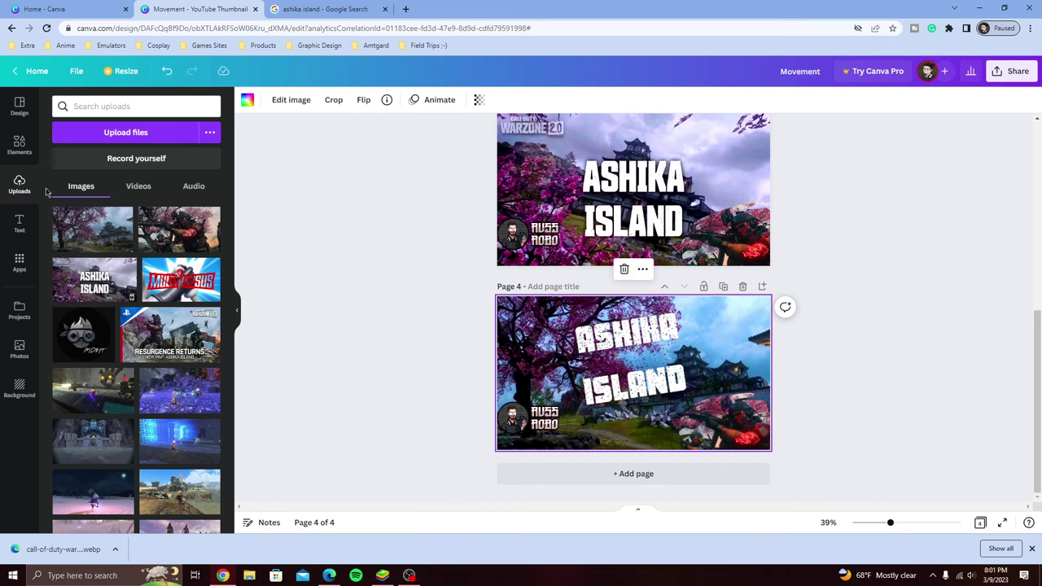
left_click(18, 223)
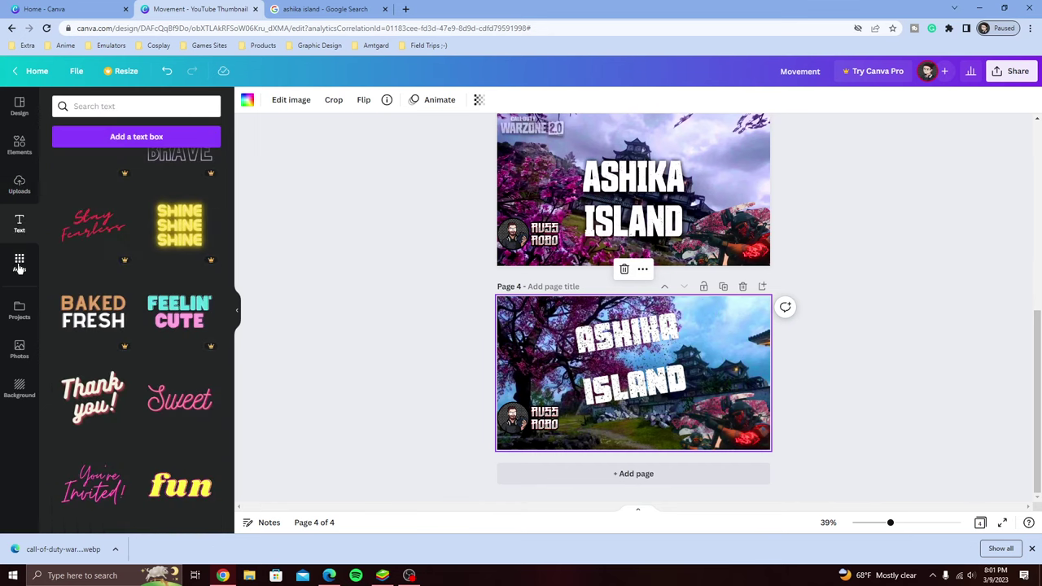
left_click(19, 263)
left_click(19, 146)
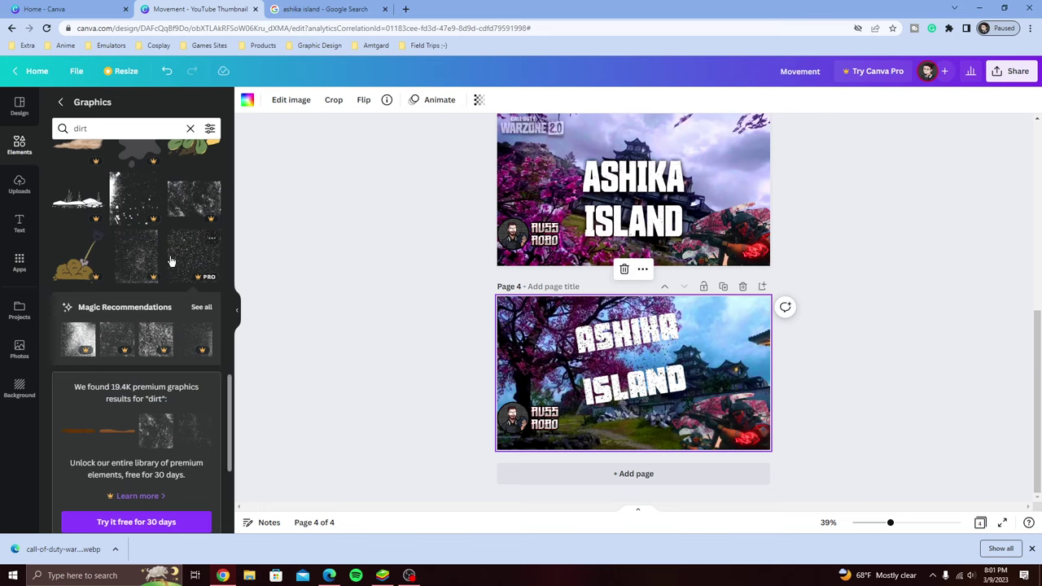
mouse_move(171, 261)
left_mouse_down()
mouse_move(506, 258)
mouse_move(185, 265)
left_mouse_up()
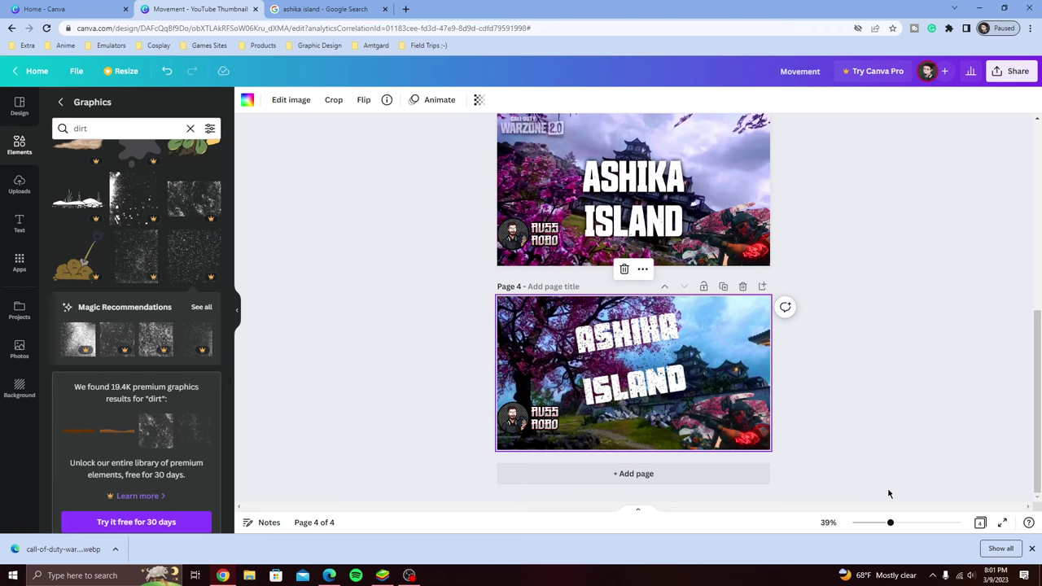
mouse_move(890, 527)
left_mouse_down()
mouse_move(930, 524)
mouse_move(910, 523)
left_mouse_up()
scroll(983, 311, "up", 3)
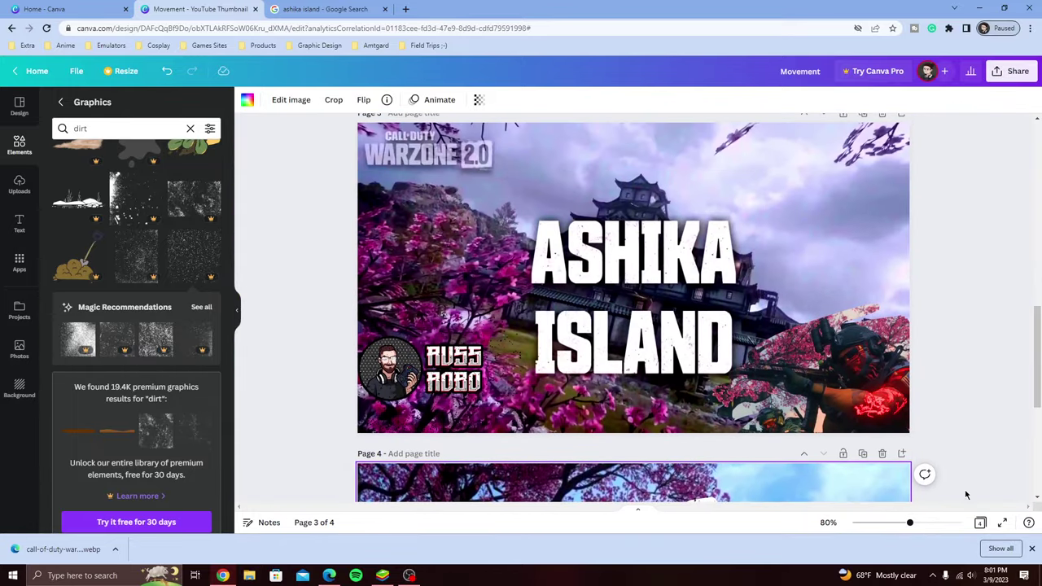
left_click_drag(909, 522, 931, 523)
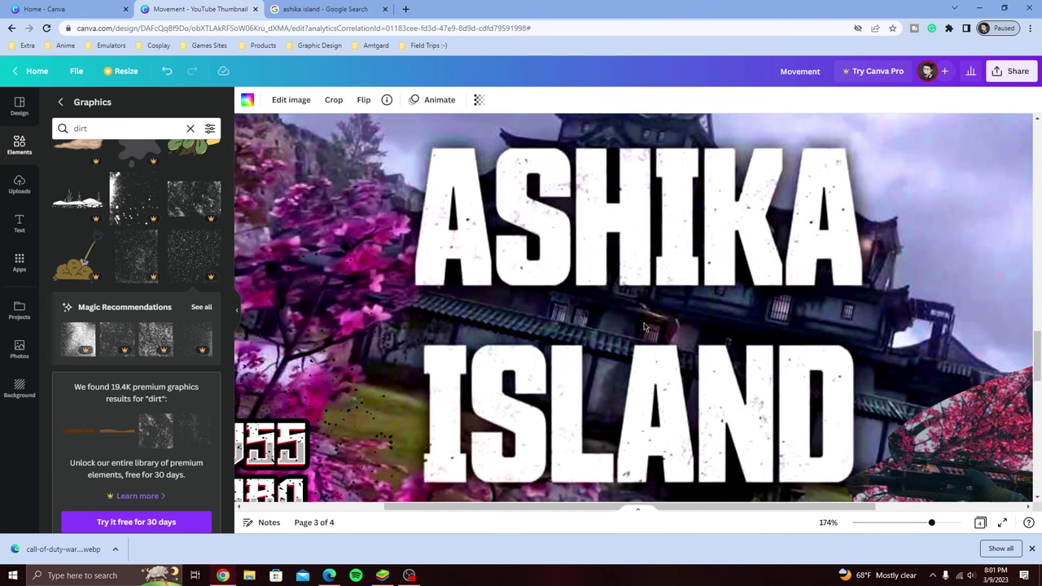
left_click_drag(140, 258, 448, 179)
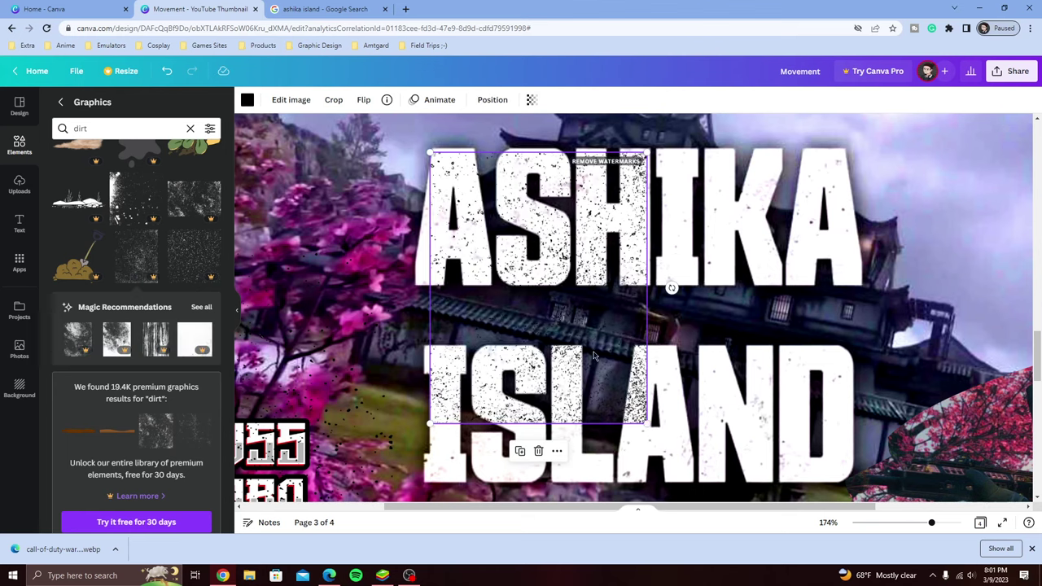
left_click_drag(570, 315, 571, 305)
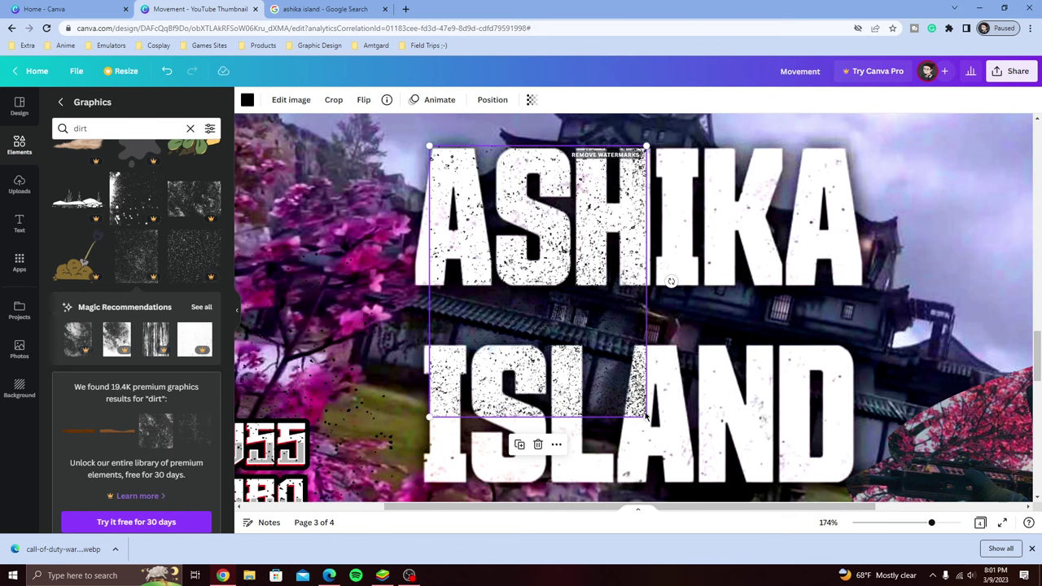
left_click_drag(646, 416, 730, 520)
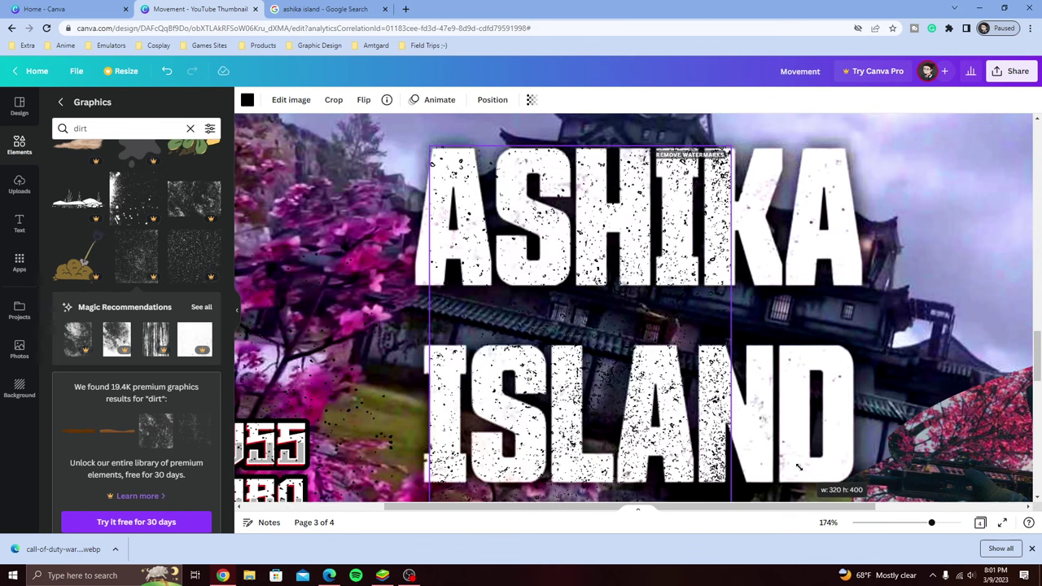
Fade the new dirt graphic on page 3 to a transparency value of about 34
left_click(931, 218)
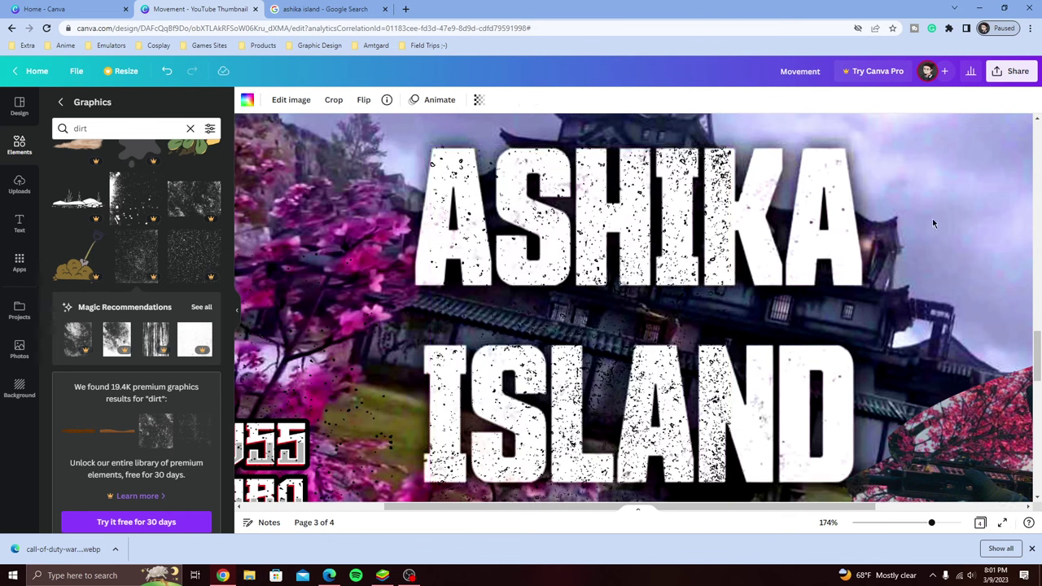
left_click(478, 100)
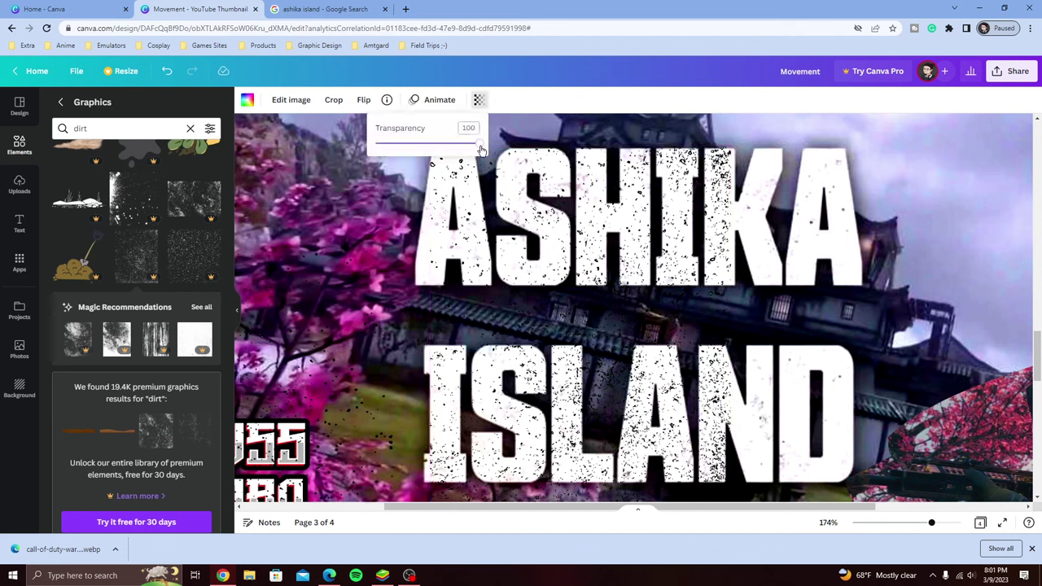
left_click_drag(478, 144, 478, 146)
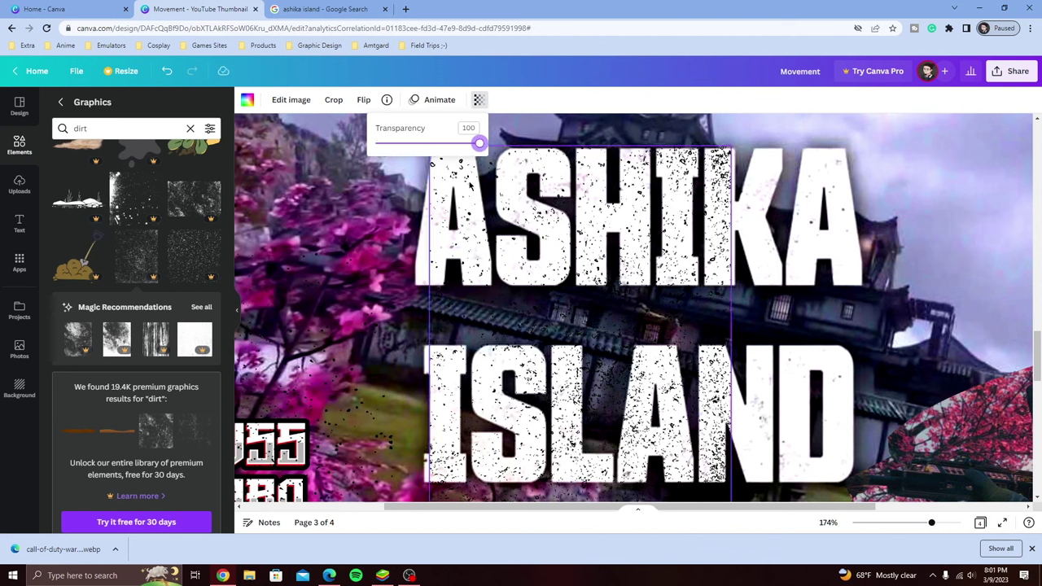
left_click(485, 151)
left_click(530, 100)
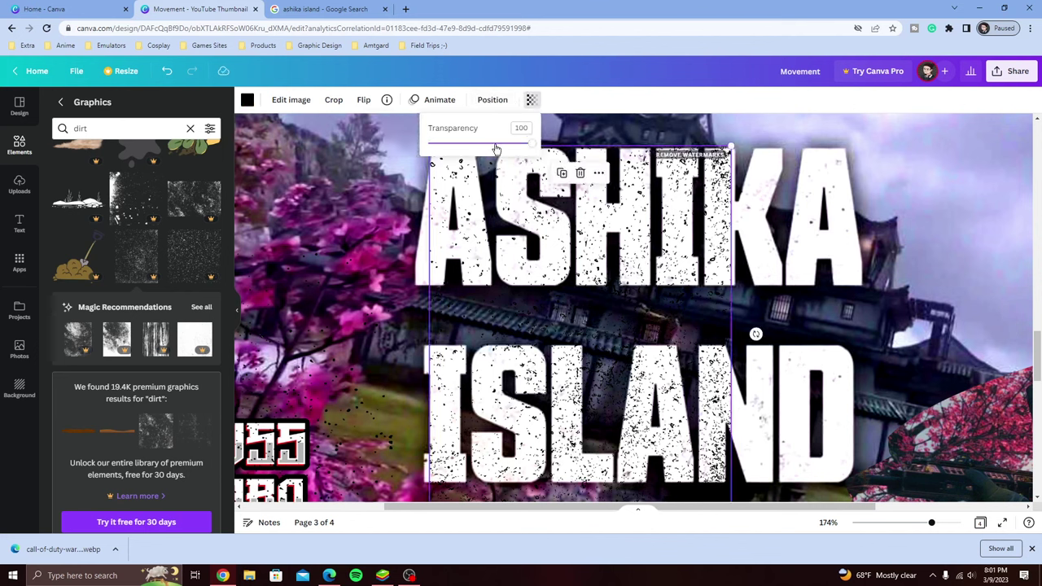
left_click_drag(535, 149, 463, 146)
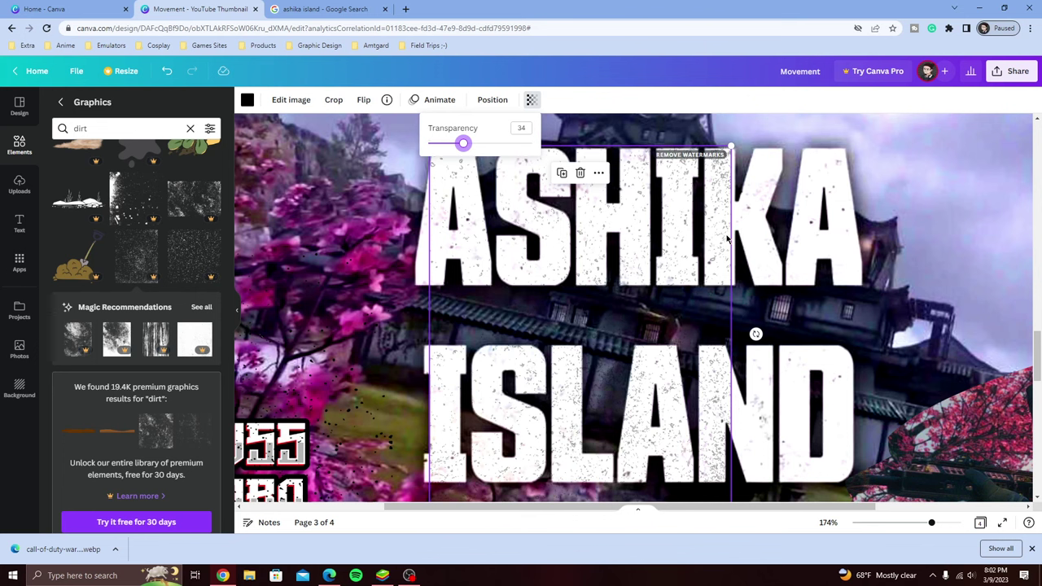
mouse_move(463, 144)
left_mouse_down()
mouse_move(551, 154)
mouse_move(447, 147)
mouse_move(498, 152)
mouse_move(461, 150)
left_mouse_up()
Align the dirt graphic with the title's left edge on page 3 and enlarge it up and right across the full title width
mouse_move(615, 287)
left_mouse_down()
mouse_move(649, 313)
mouse_move(598, 284)
left_mouse_up()
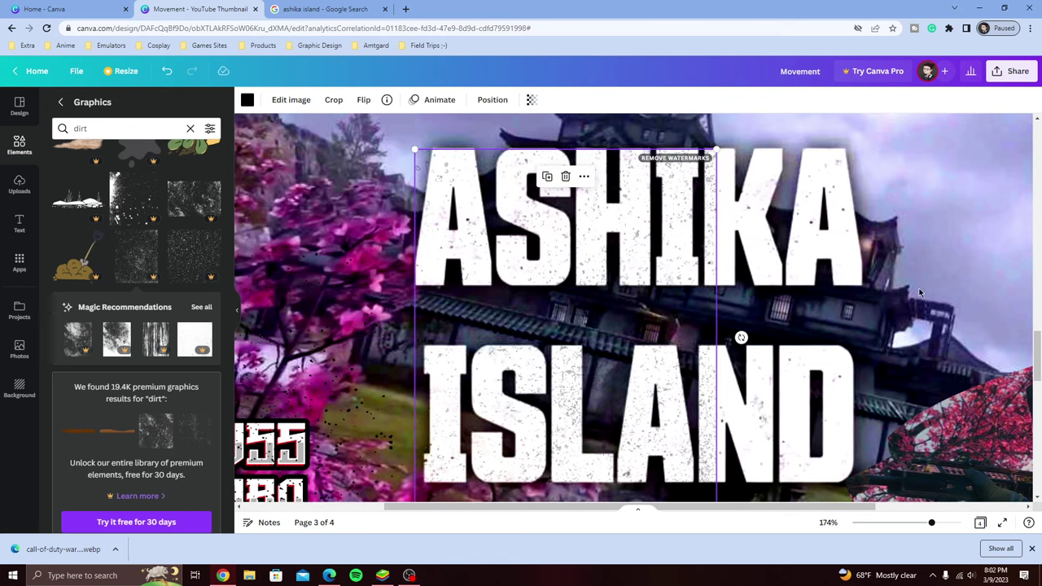
scroll(920, 291, "down", 3)
scroll(750, 328, "up", 5)
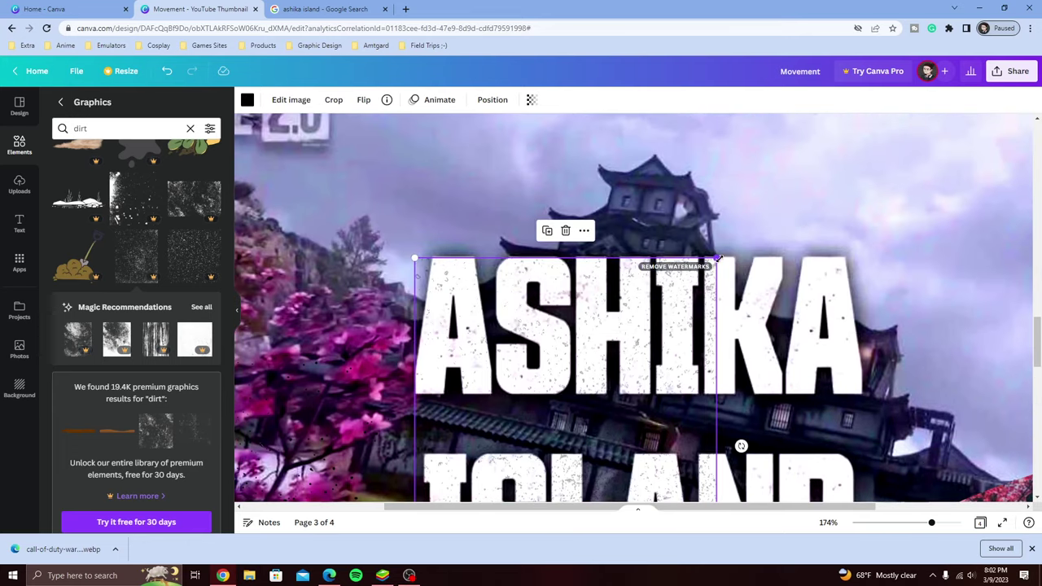
left_click_drag(717, 259, 987, 183)
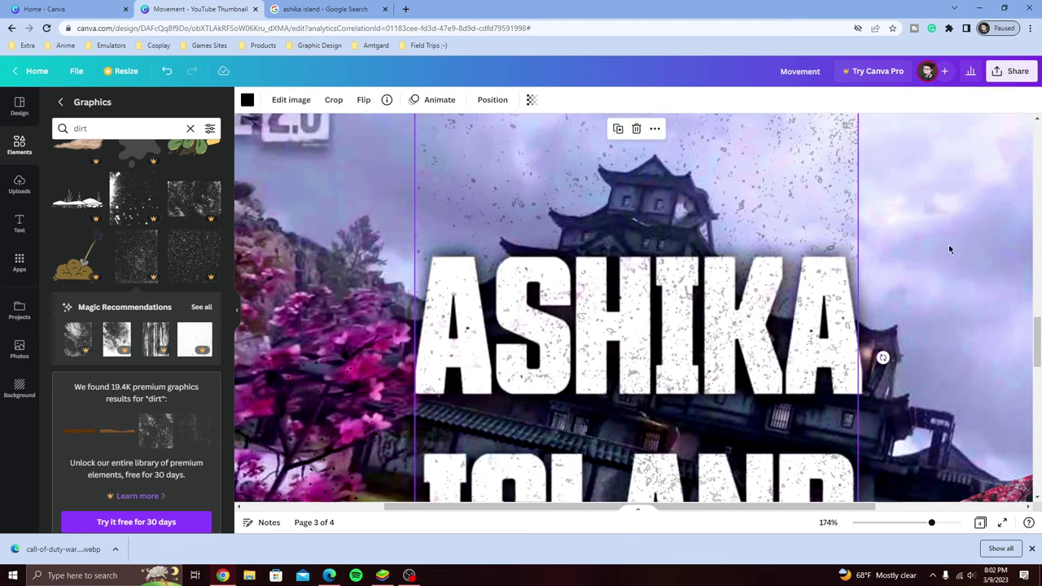
scroll(952, 334, "down", 3)
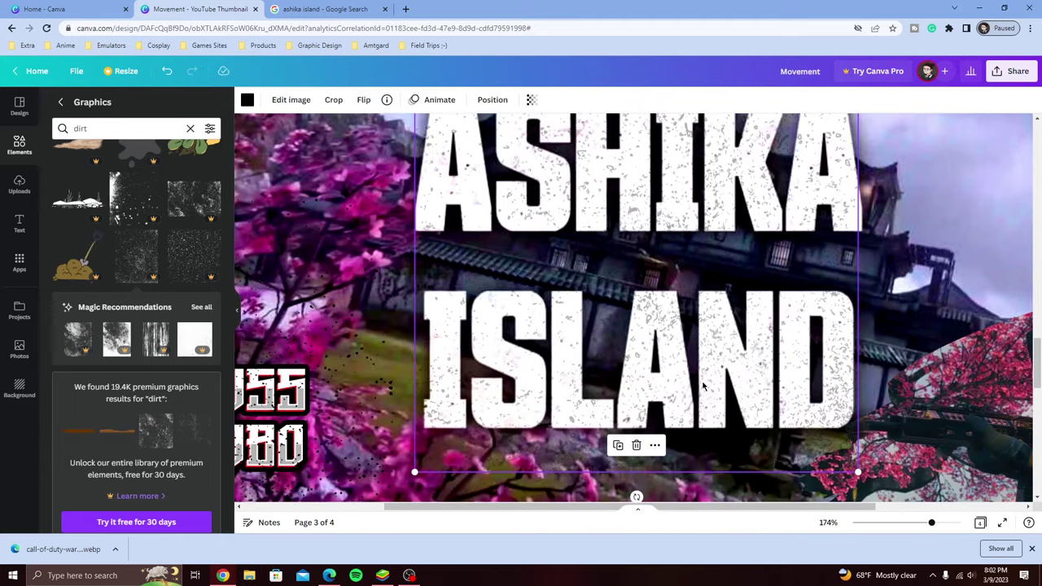
left_click(954, 179)
scroll(798, 424, "down", 1)
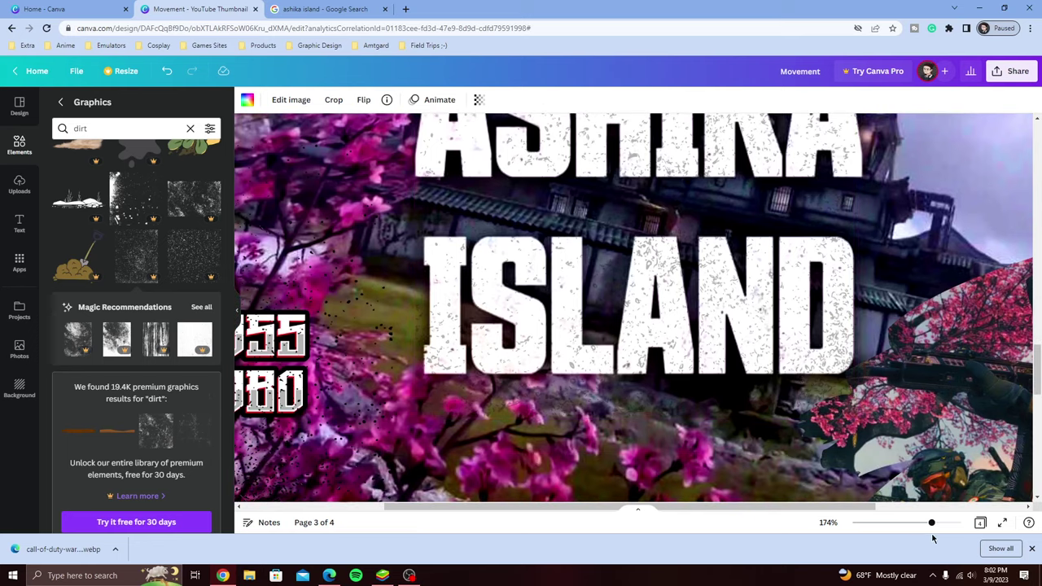
left_click_drag(934, 527, 895, 534)
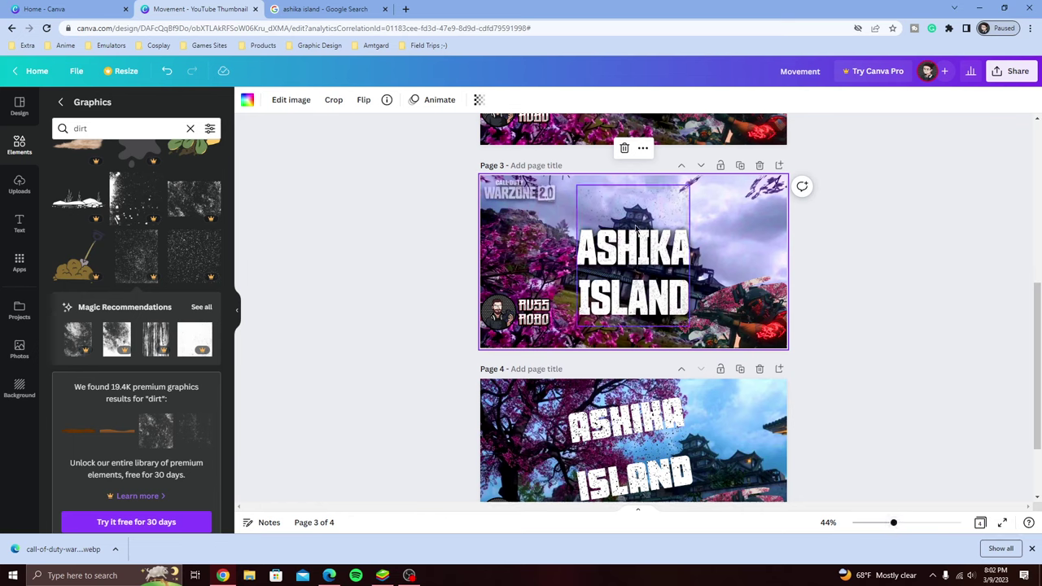
Shrink the dirt graphic on page 3 to about 256 by 320 and place it over the left half of the title
left_click(630, 214)
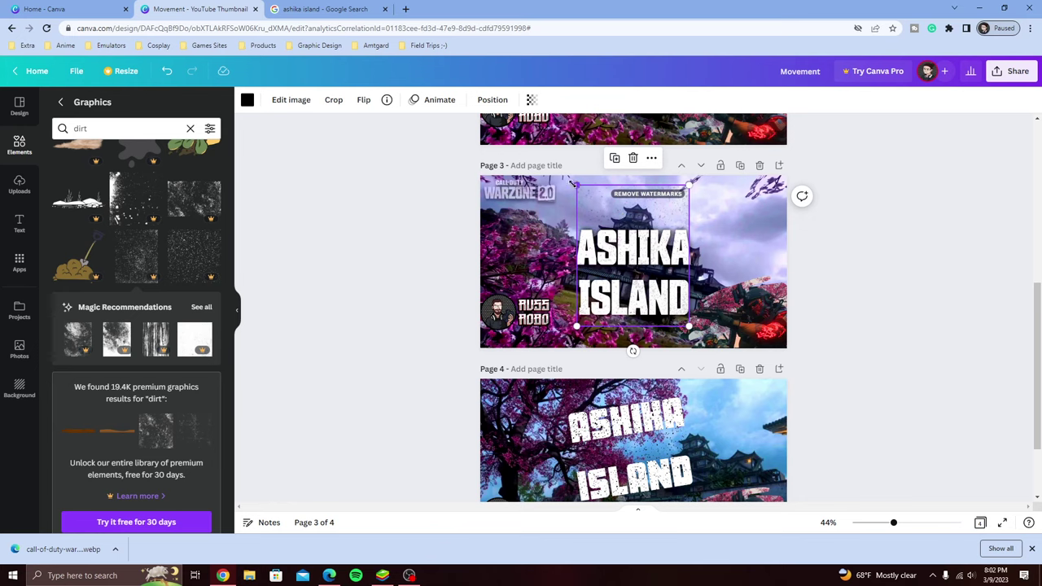
left_click_drag(575, 184, 609, 228)
left_click_drag(614, 276, 578, 275)
left_click_drag(580, 328, 593, 306)
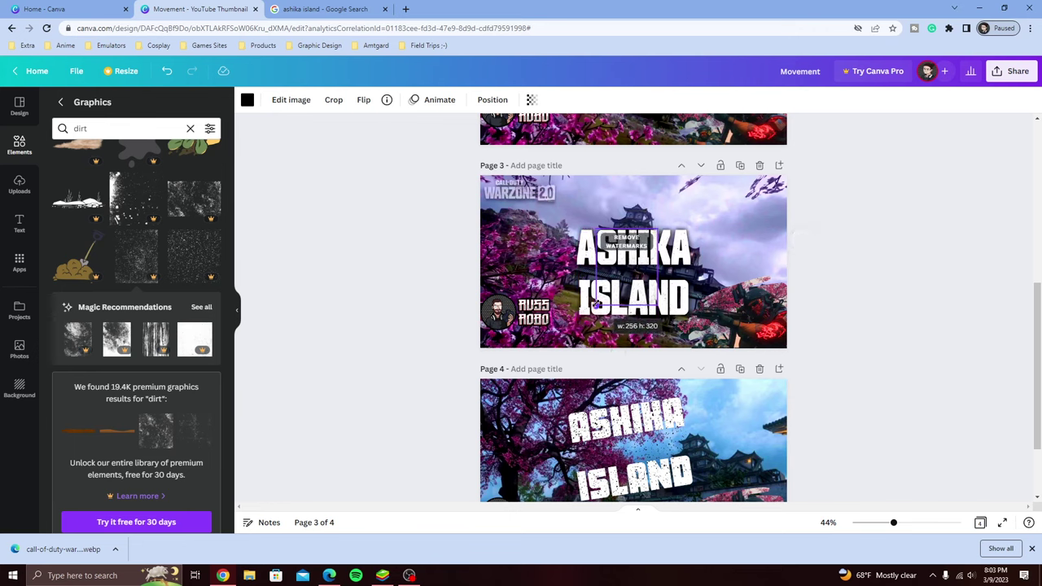
left_click_drag(603, 271, 603, 270)
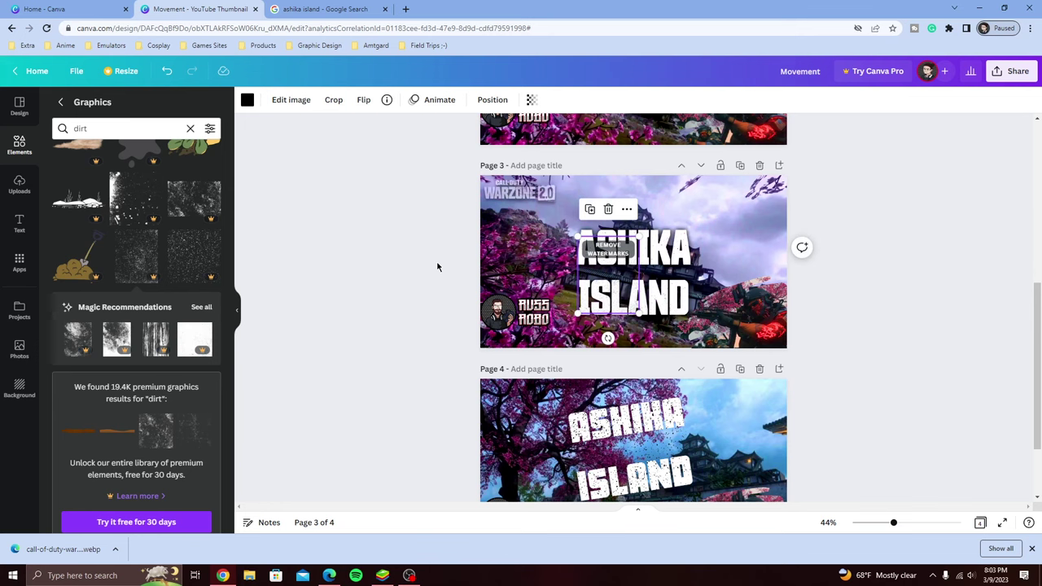
Duplicate the small dirt graphic on page 3 and move the copy to the upper right end of the title
scroll(437, 266, "up", 1)
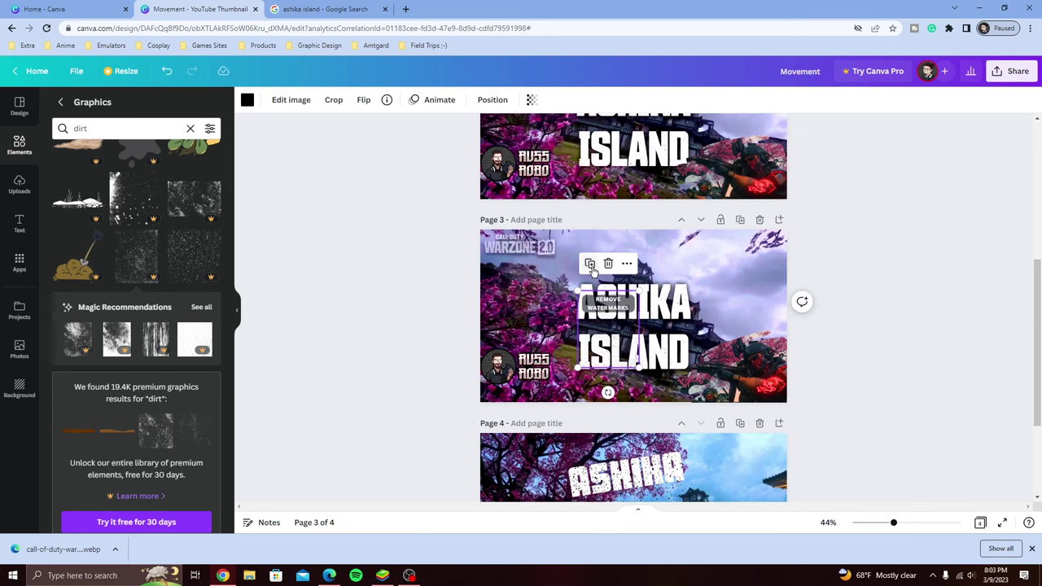
left_click(590, 263)
left_click_drag(627, 341, 695, 319)
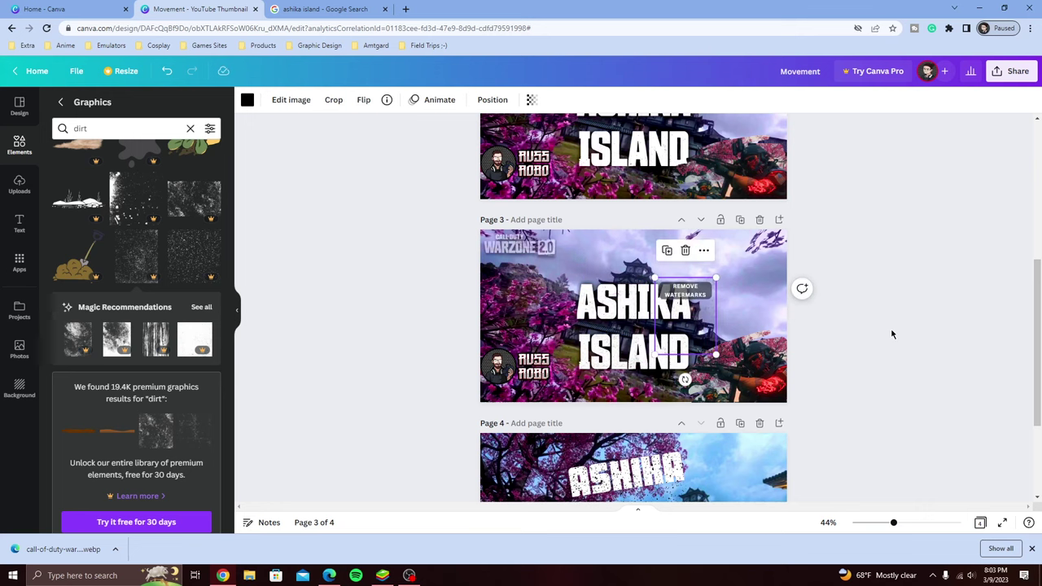
left_click_drag(894, 525, 911, 524)
left_click_drag(616, 351, 620, 338)
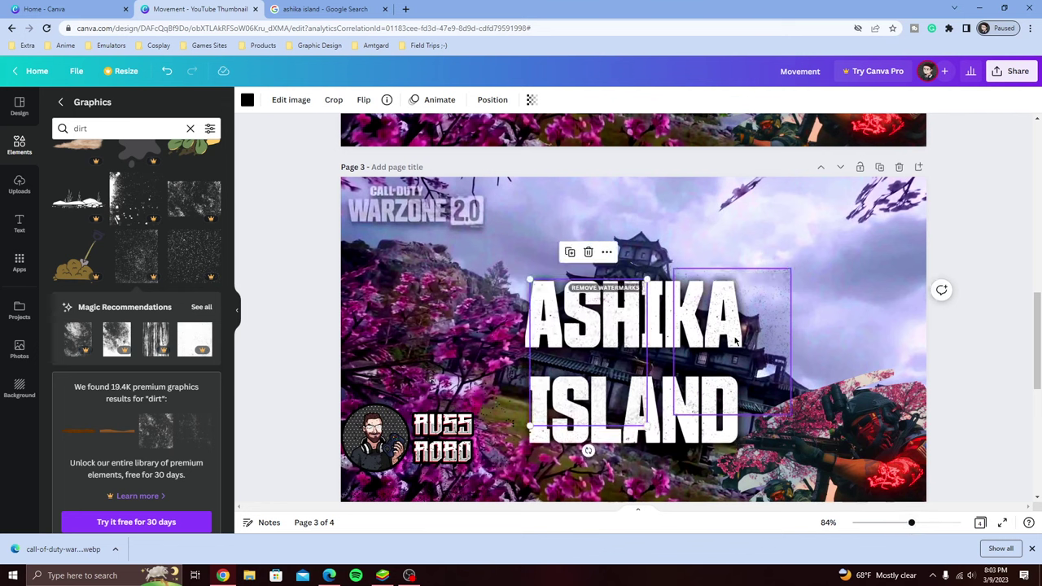
left_click_drag(732, 342, 772, 288)
Shrink the left dirt graphic slightly and align it with the lower left edge of the ASHIKA ISLAND title on page 3
left_click(600, 327)
left_click(758, 306)
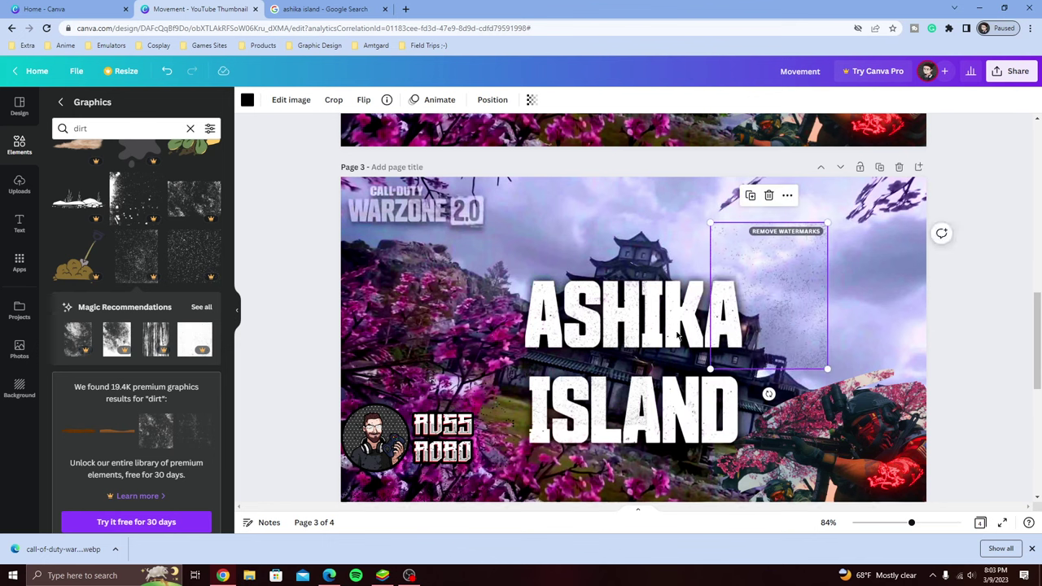
left_click(601, 400)
left_click(757, 307)
left_click(600, 401)
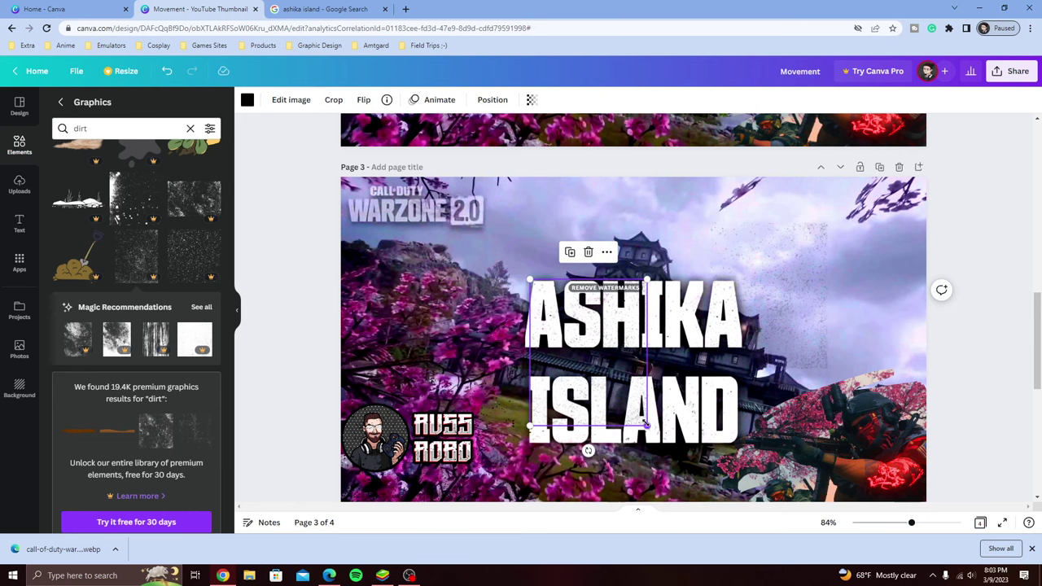
mouse_move(645, 423)
left_mouse_down()
mouse_move(659, 440)
mouse_move(633, 408)
left_mouse_up()
left_click_drag(604, 371, 553, 389)
mouse_move(530, 310)
left_mouse_down()
mouse_move(516, 287)
mouse_move(527, 307)
left_mouse_up()
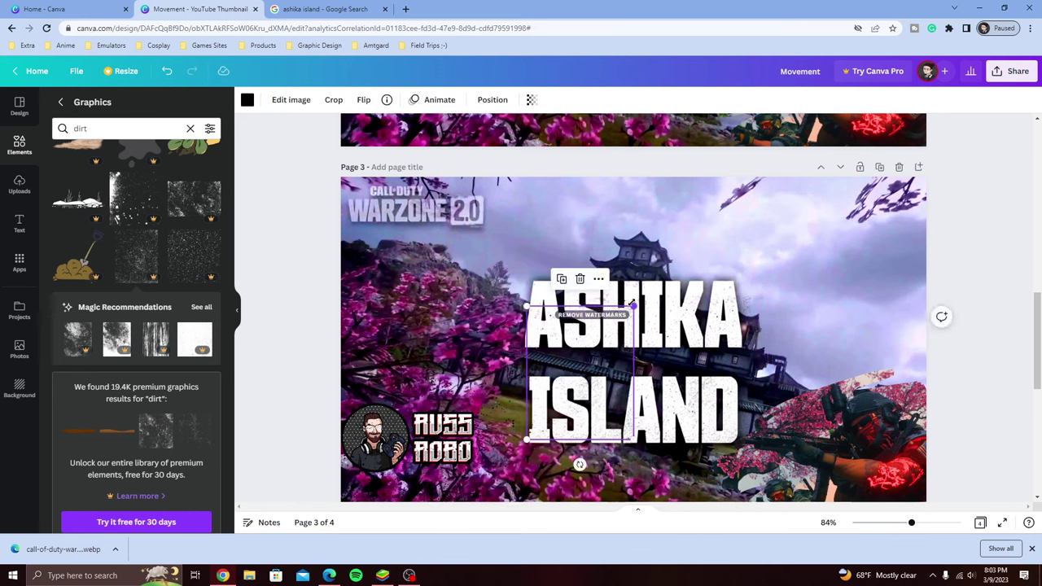
Enlarge the copied dirt graphic and fit it over the right part of the page 3 title, from ASHIKA down through ISLAND
key("ctrl+z")
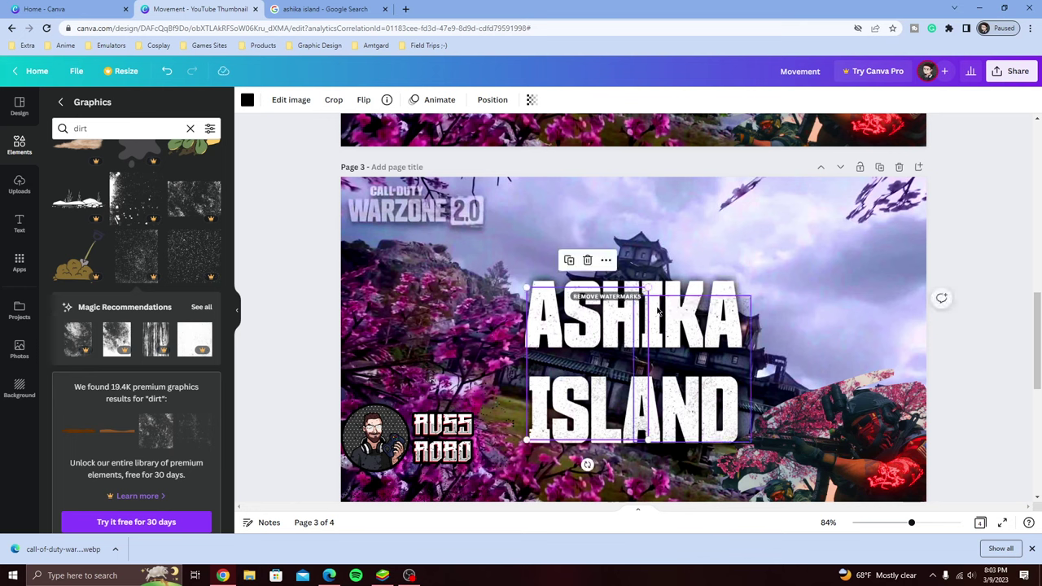
key("ctrl+z")
left_click_drag(634, 296, 622, 280)
left_click_drag(730, 345, 591, 364)
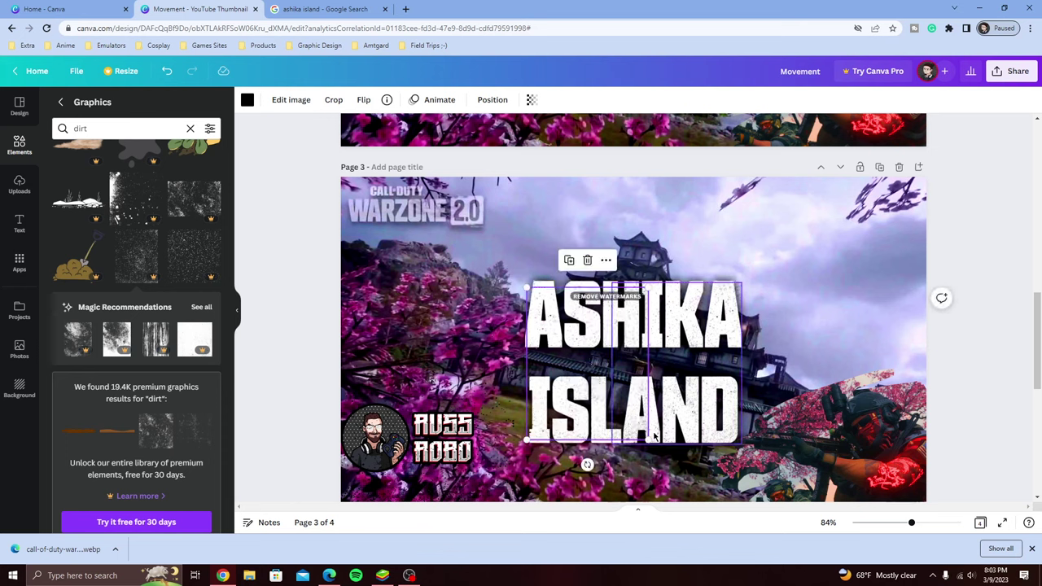
Enlarge the left dirt graphic and nudge it so it covers the left part of both title lines on page 3
left_click_drag(647, 438, 741, 443)
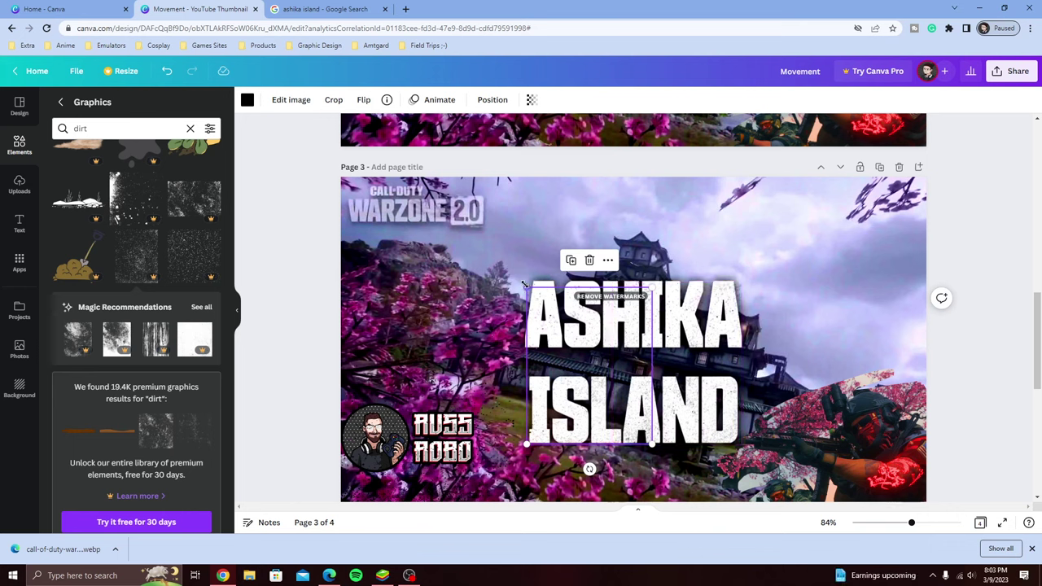
left_click_drag(653, 286, 657, 284)
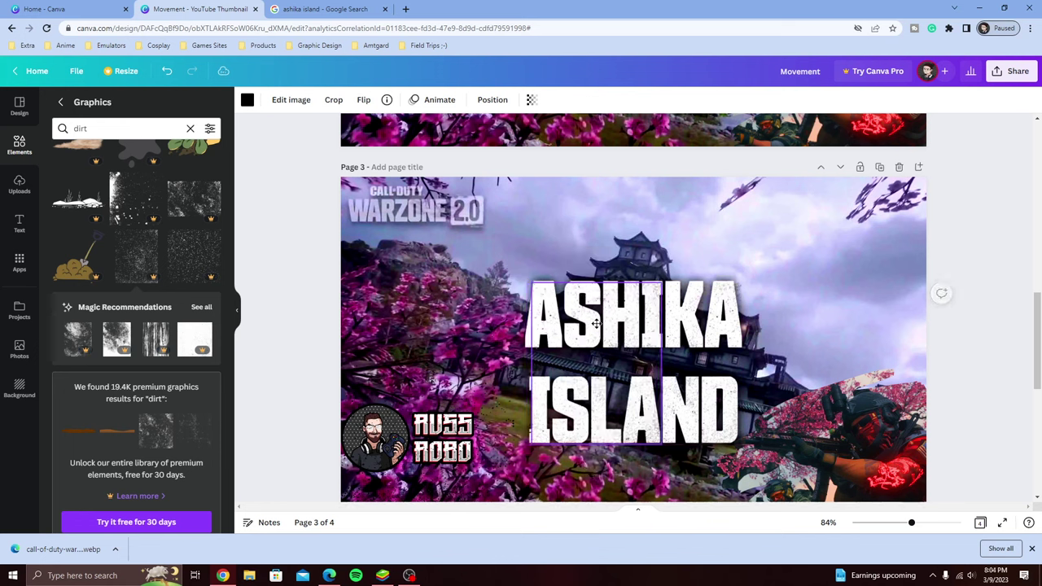
left_click_drag(592, 327, 594, 324)
left_click(456, 339)
left_click(549, 209)
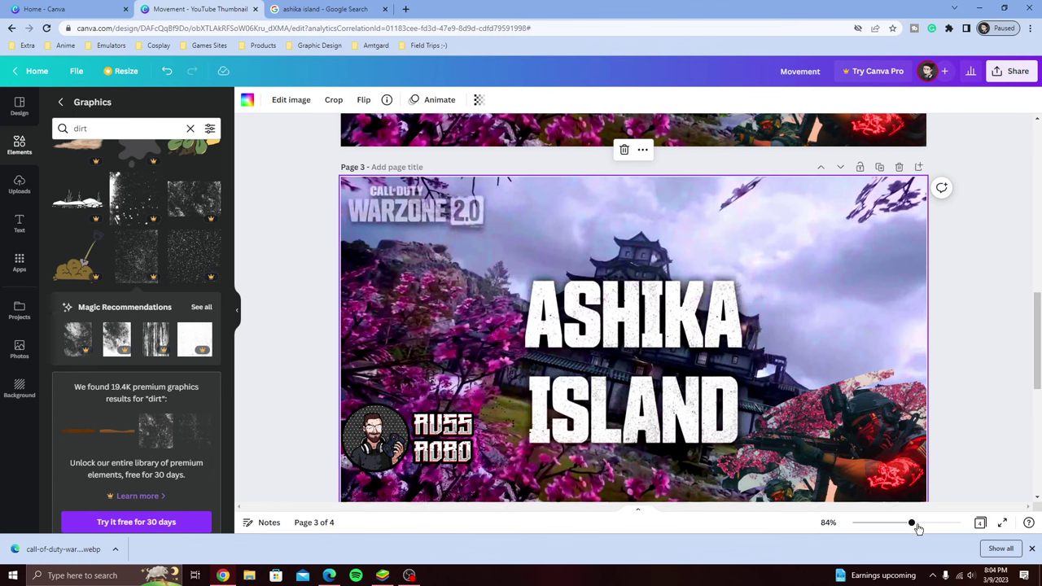
left_click_drag(912, 523, 895, 523)
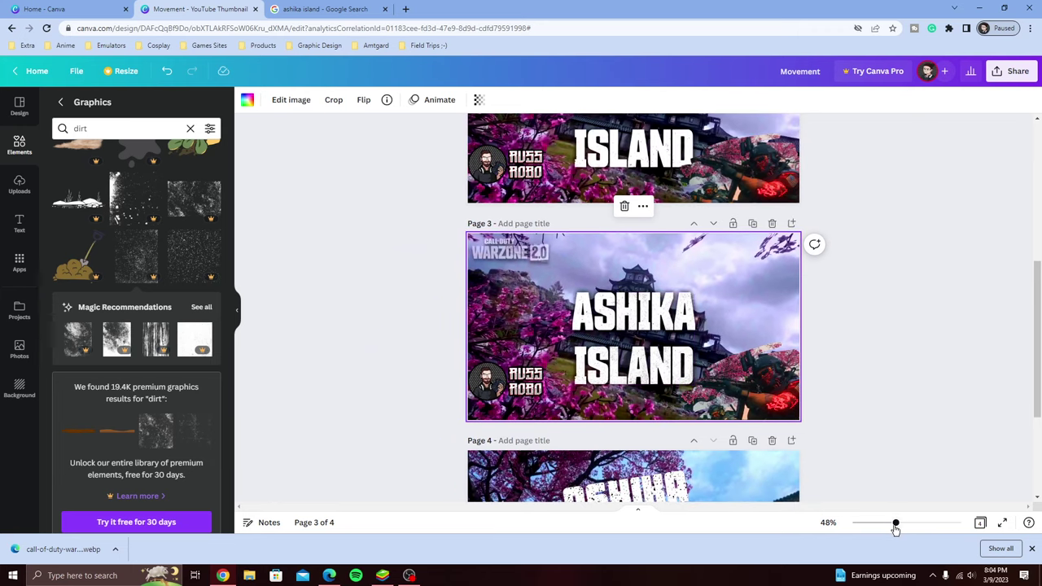
Set up a download of the design with JPG as the file type
mouse_move(895, 527)
left_mouse_down()
mouse_move(880, 528)
mouse_move(906, 529)
mouse_move(900, 525)
left_mouse_up()
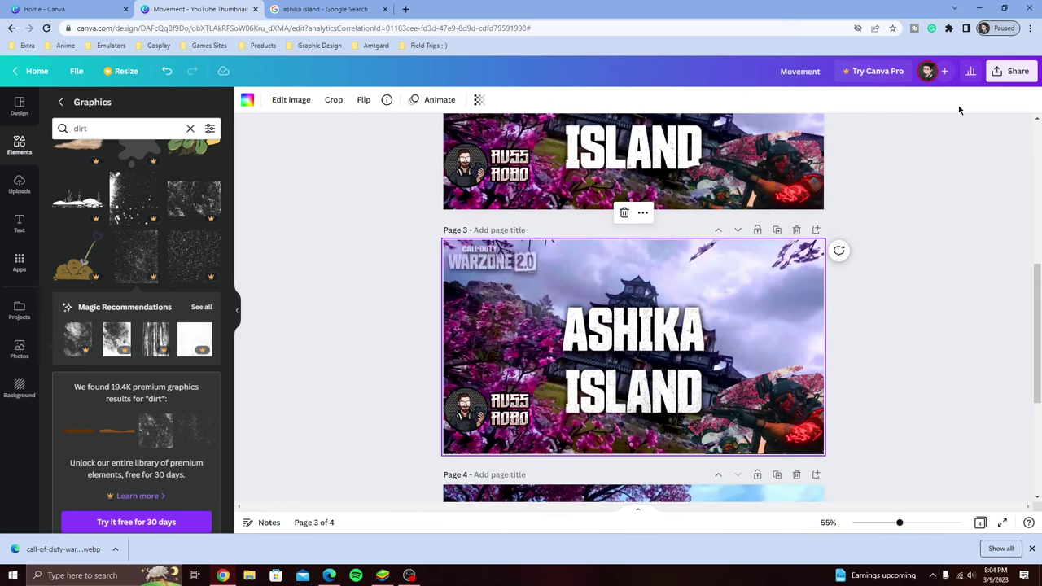
left_click(1008, 71)
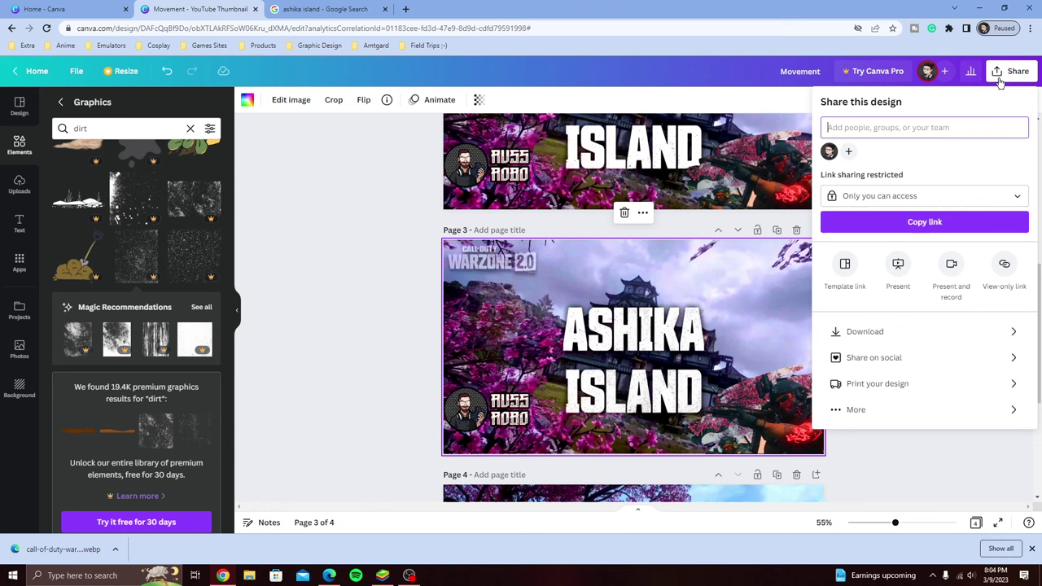
left_click(876, 335)
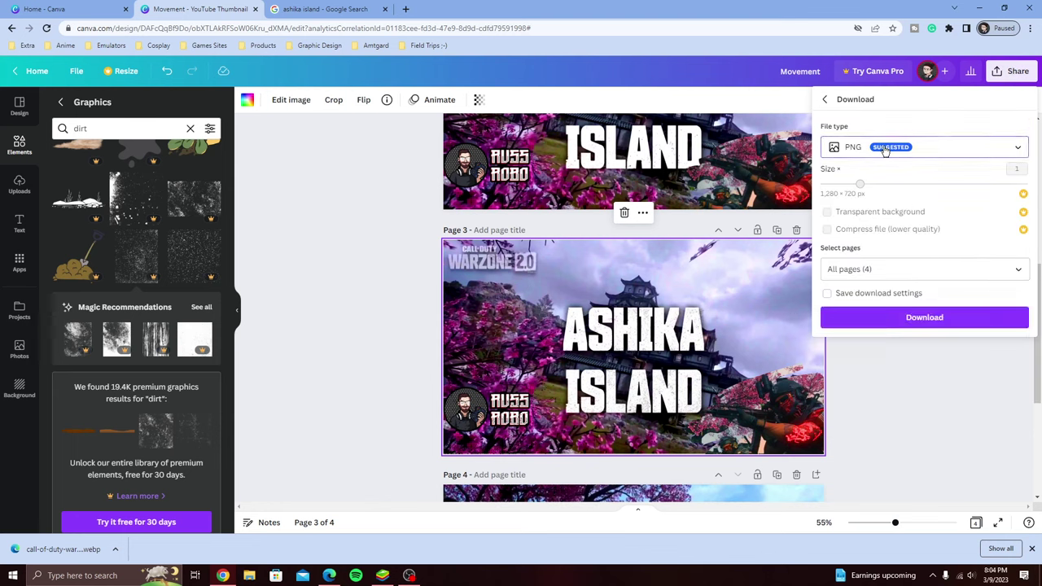
left_click(885, 150)
left_click(876, 182)
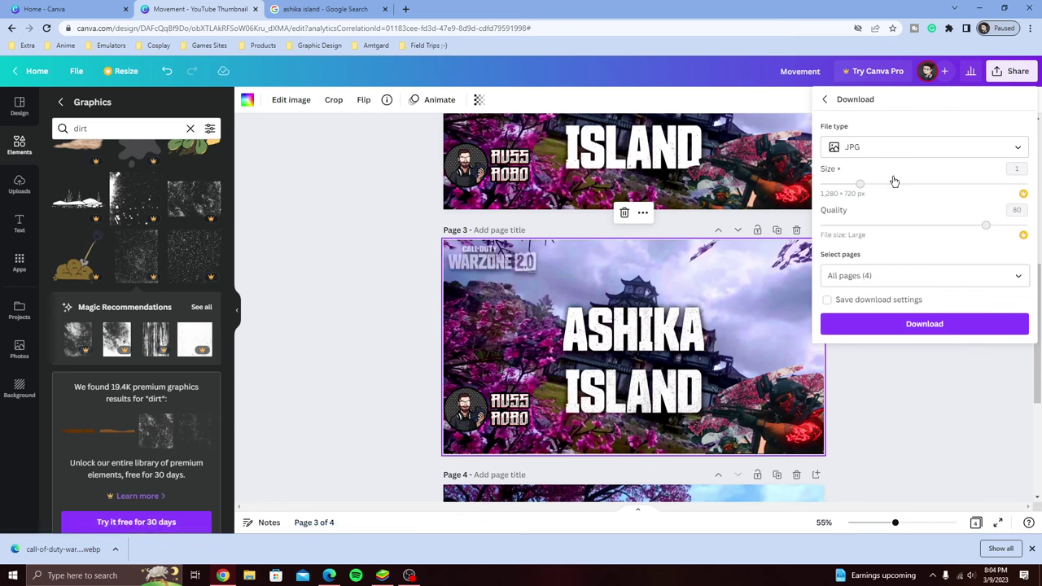
Limit the download to page 3 by clearing the all-pages selection and choosing only that page
left_click(885, 275)
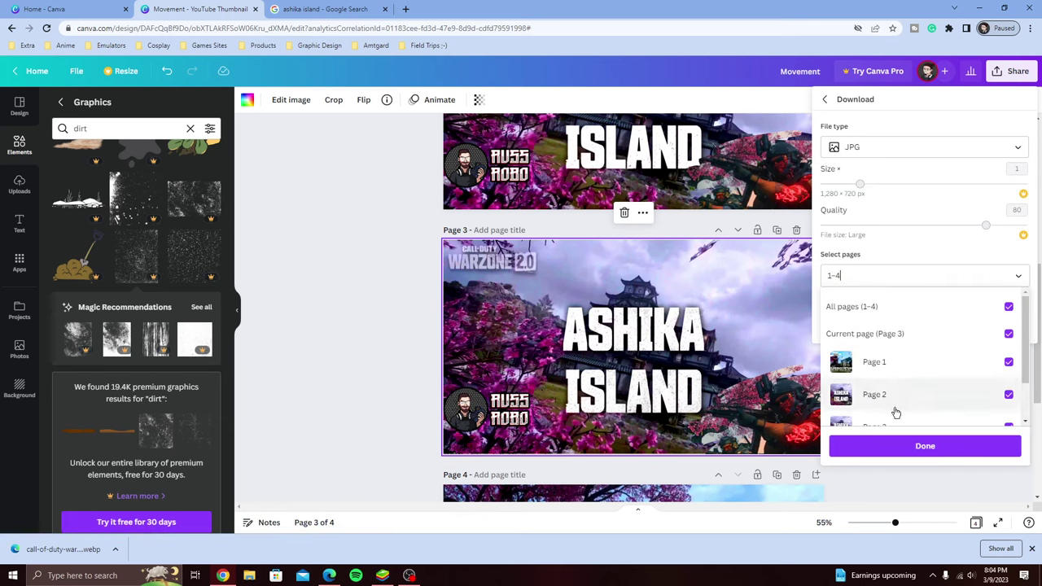
scroll(898, 414, "down", 2)
scroll(982, 326, "up", 2)
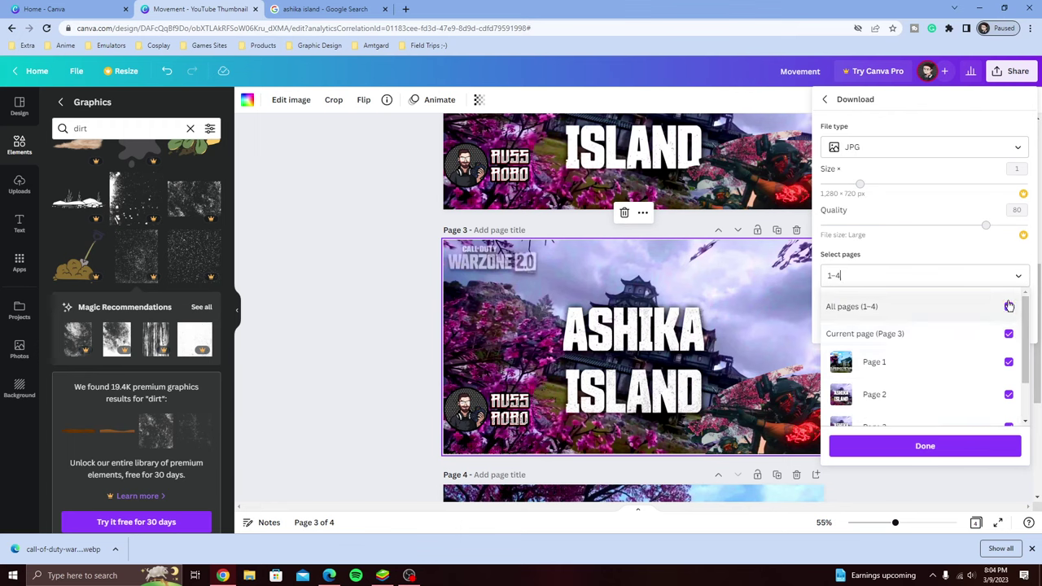
left_click(1009, 306)
left_click(1001, 276)
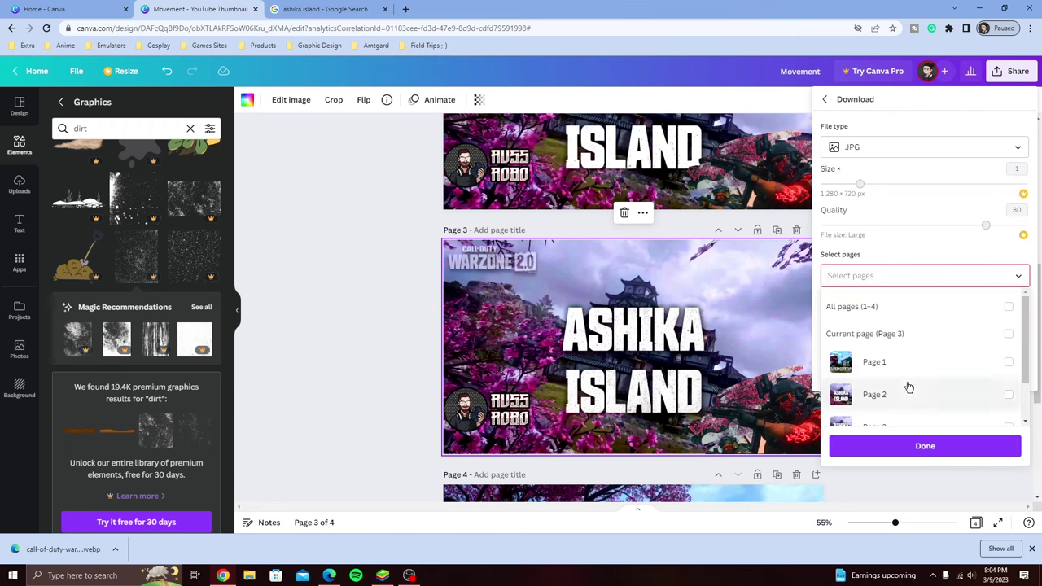
scroll(908, 387, "down", 1)
left_click(876, 377)
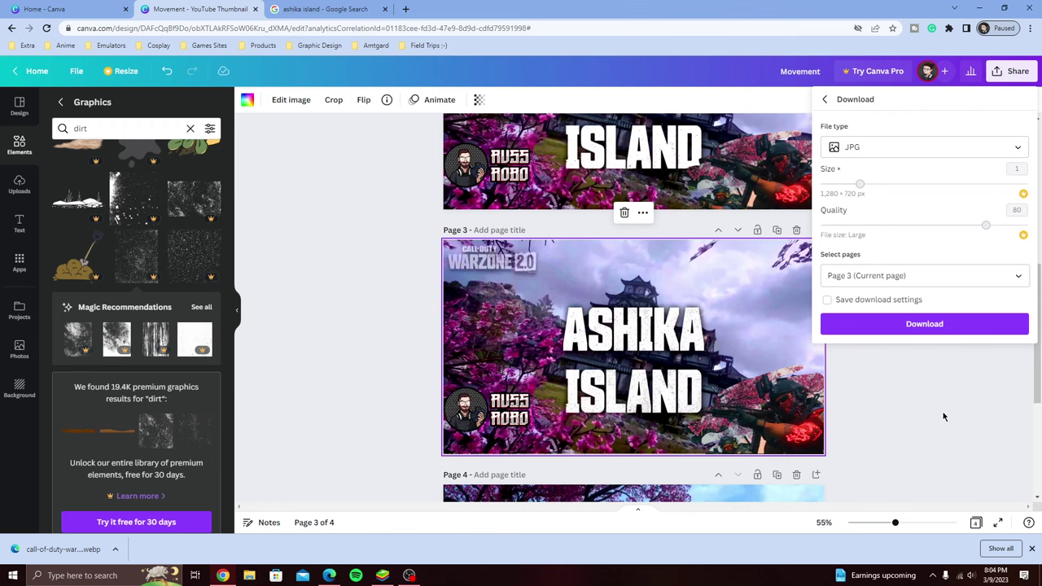
Download page 3 as a free watermarked draft instead of paying for the premium images
left_click(930, 334)
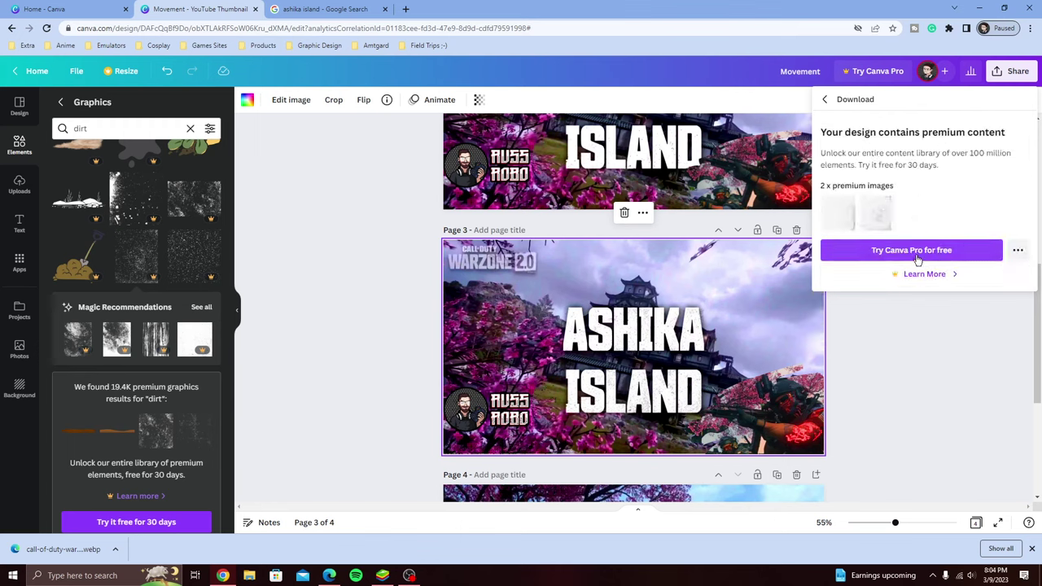
left_click(1017, 249)
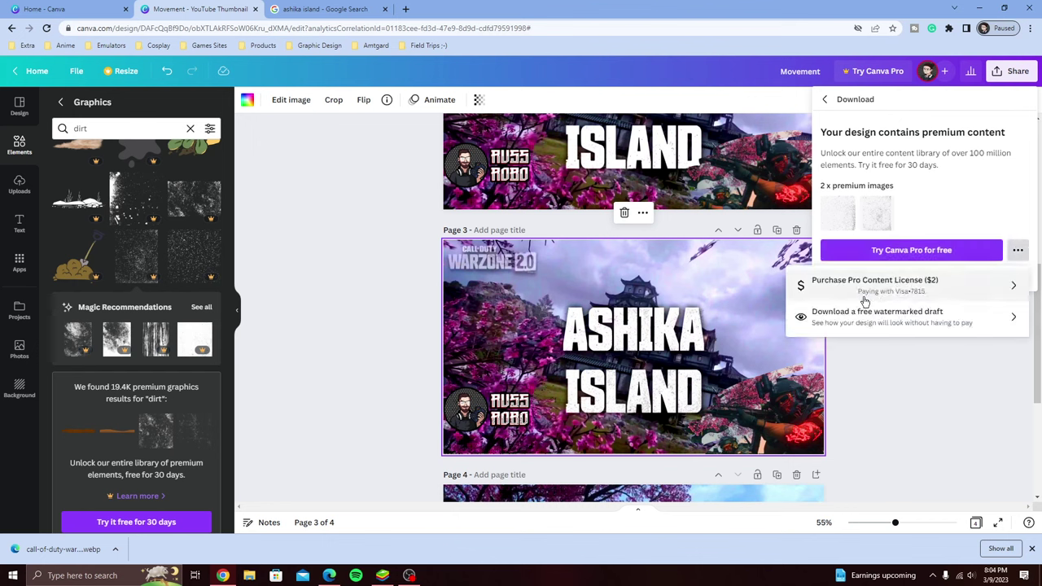
left_click(872, 326)
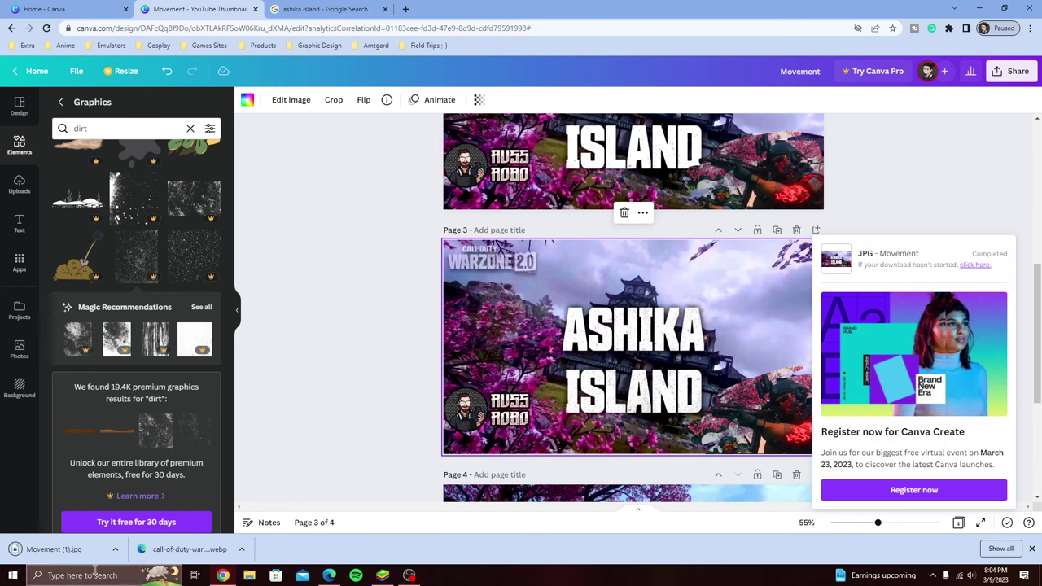
Open the downloaded Movement (1).jpg, examine the thumbnail maximized and full screen, and close the viewer while keeping the file
left_click(115, 550)
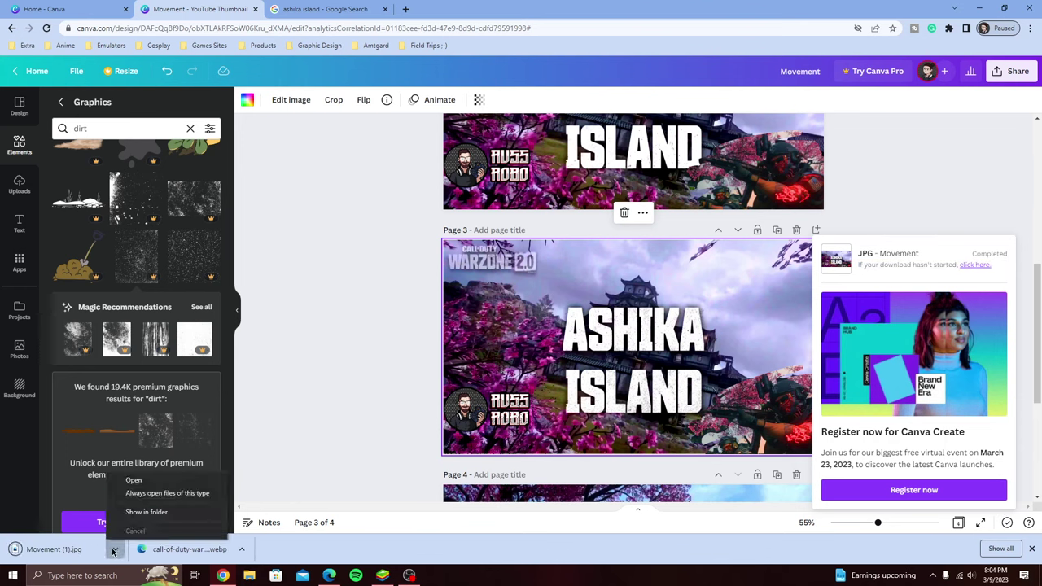
left_click(134, 480)
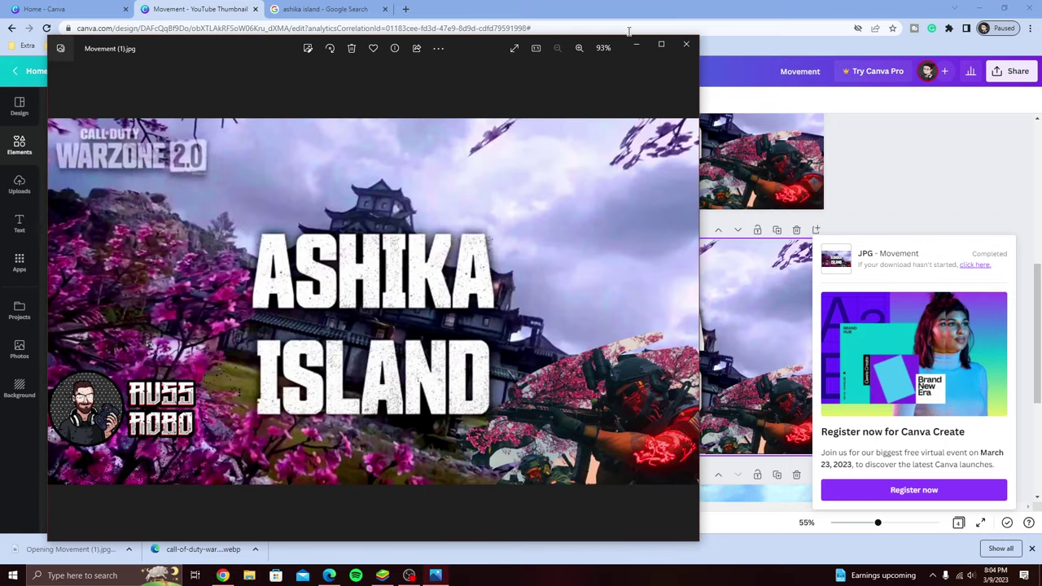
left_click(661, 44)
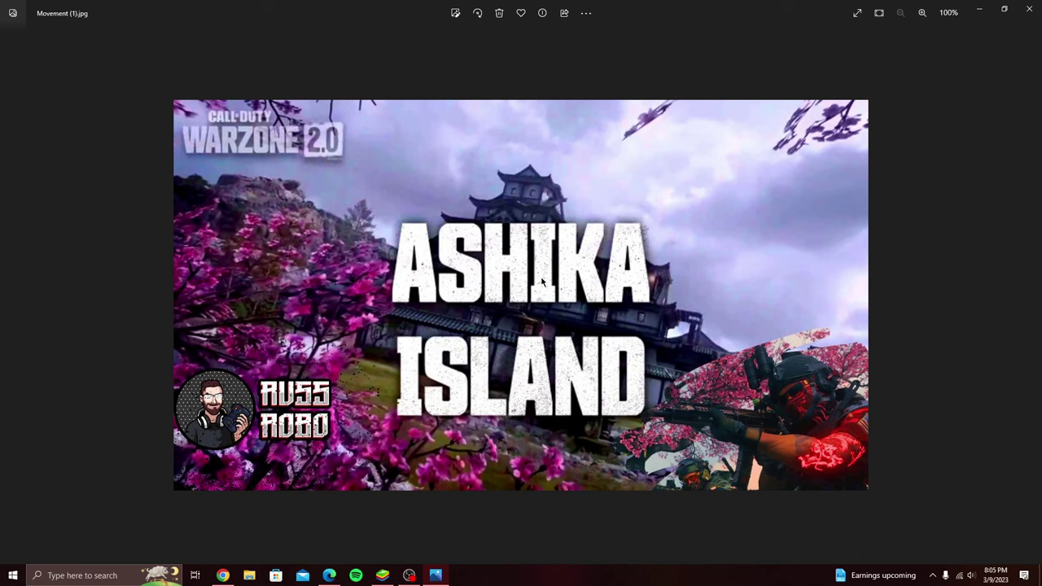
left_click(880, 14)
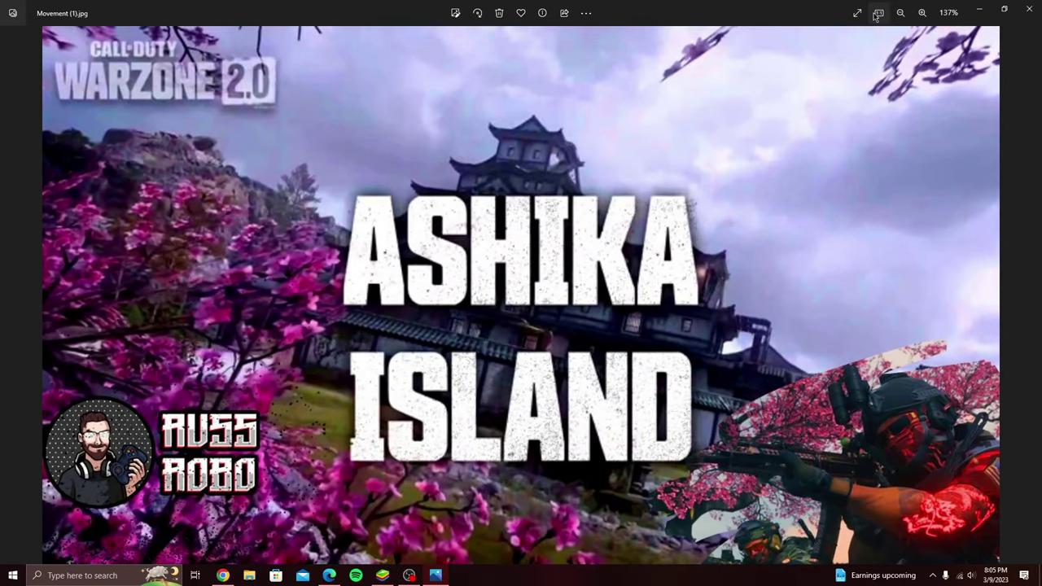
left_click(857, 14)
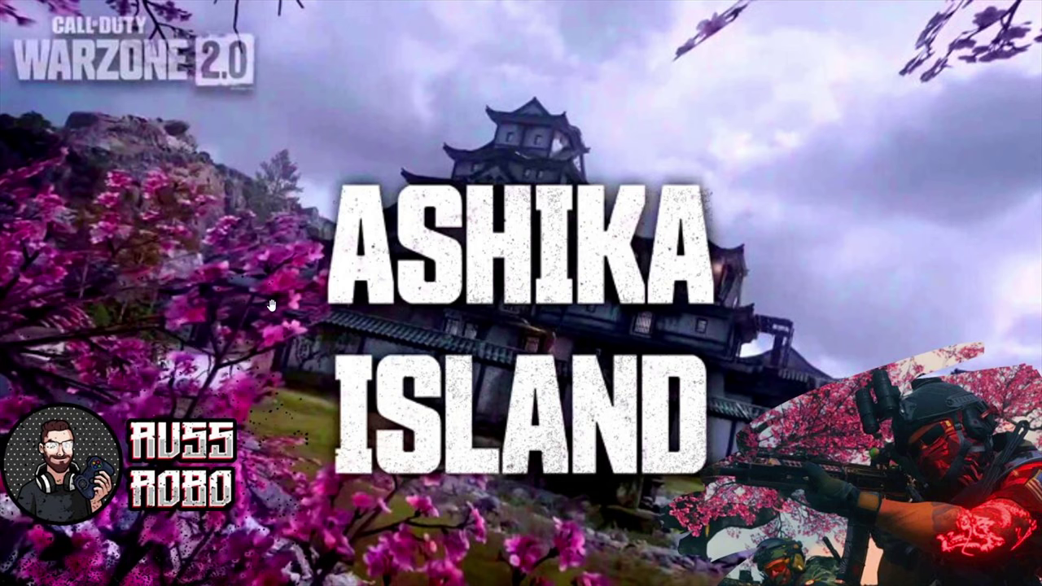
key("Escape")
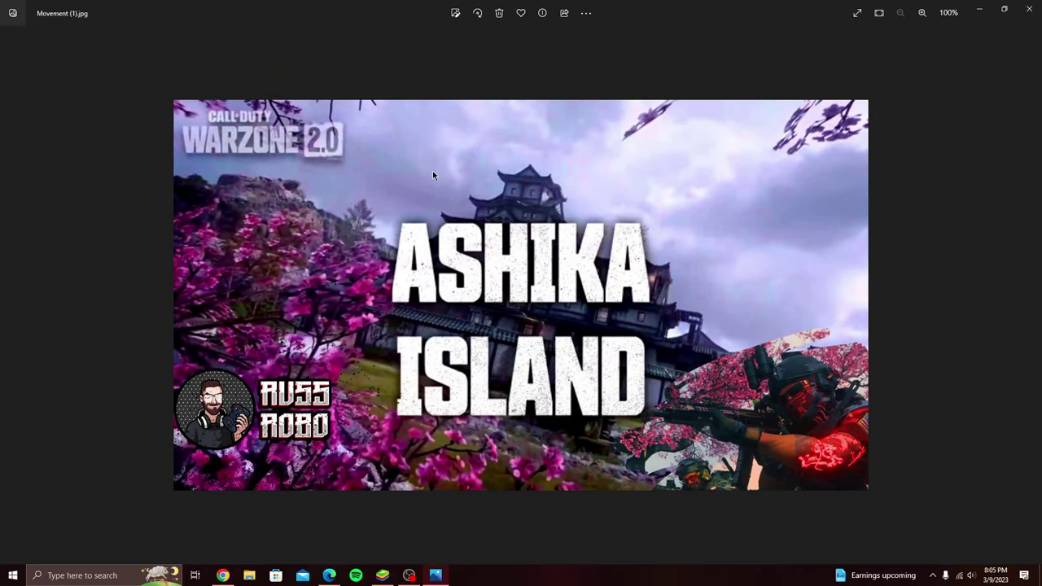
left_click(499, 13)
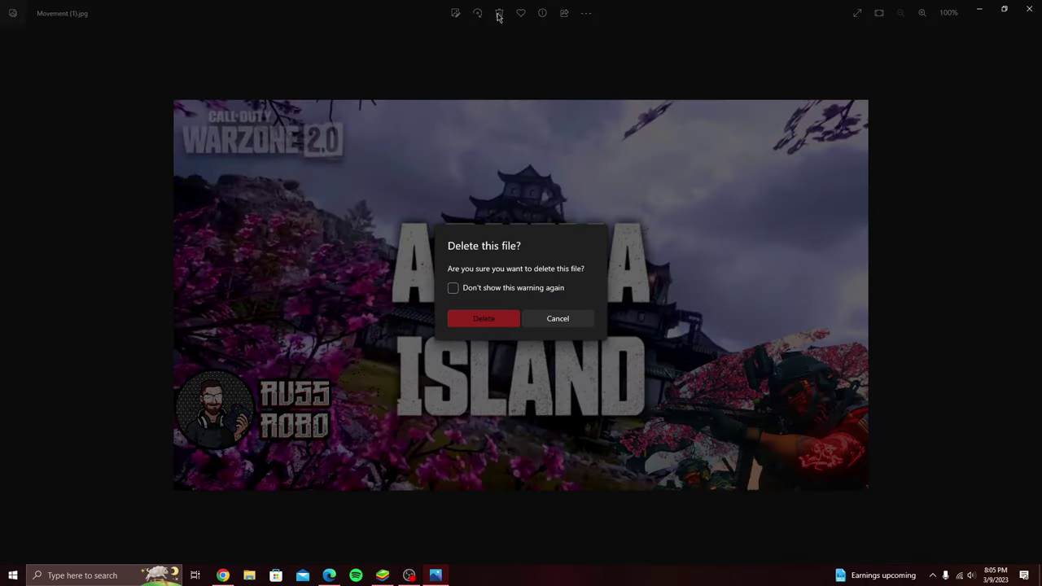
left_click(556, 318)
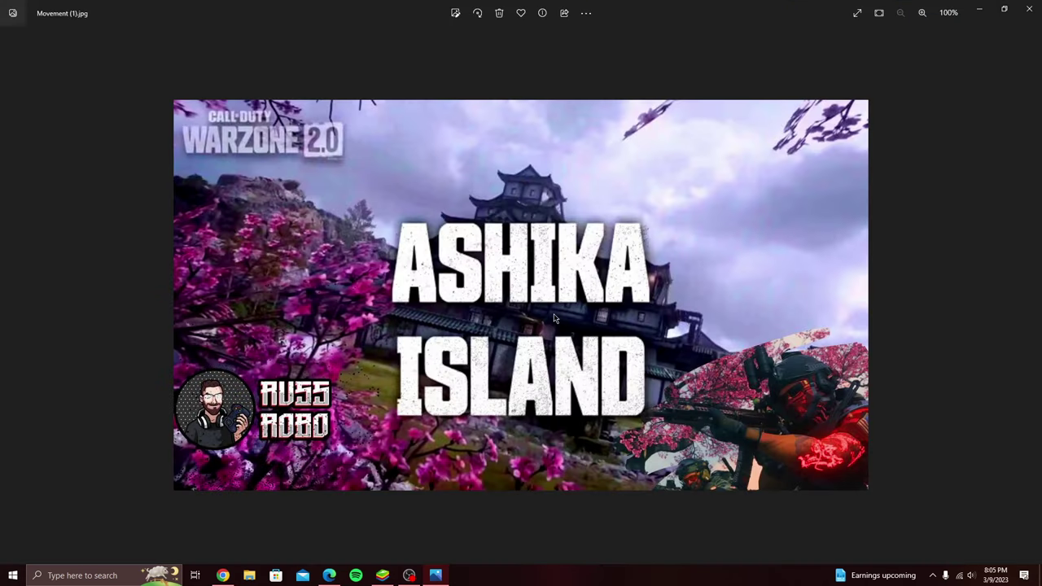
left_click(1029, 9)
Return to the thumbnail pages, dismiss the completed-download notice, and add a blank page after page 4
scroll(303, 282, "up", 5)
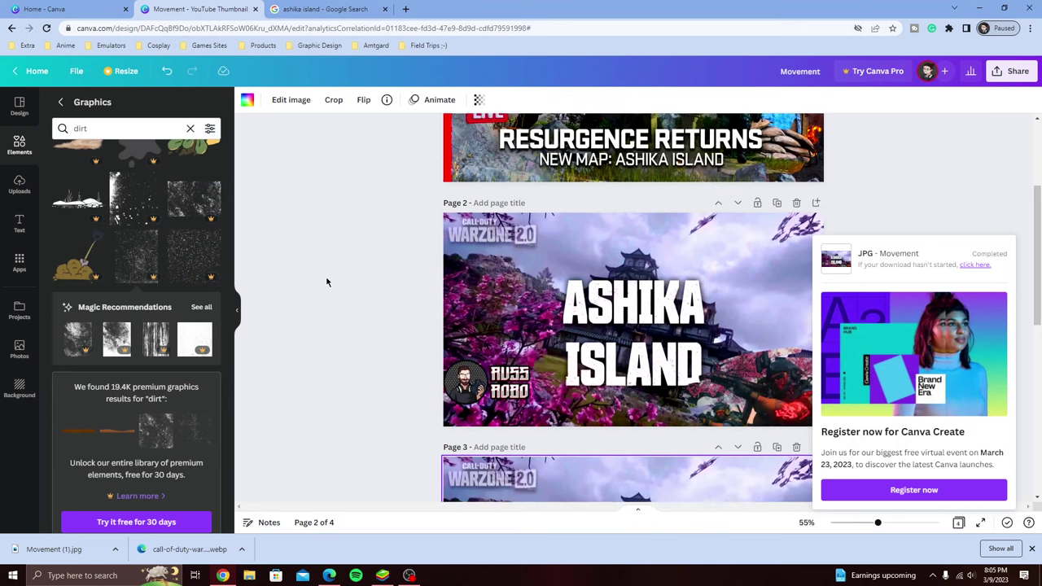
scroll(326, 281, "down", 1)
scroll(327, 284, "down", 5)
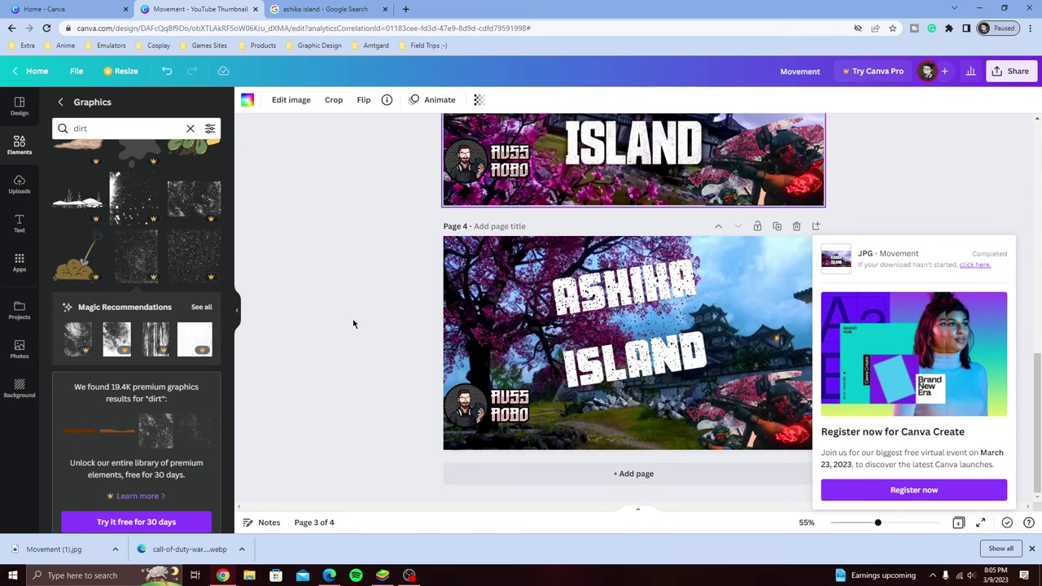
left_click(988, 206)
scroll(910, 238, "up", 6)
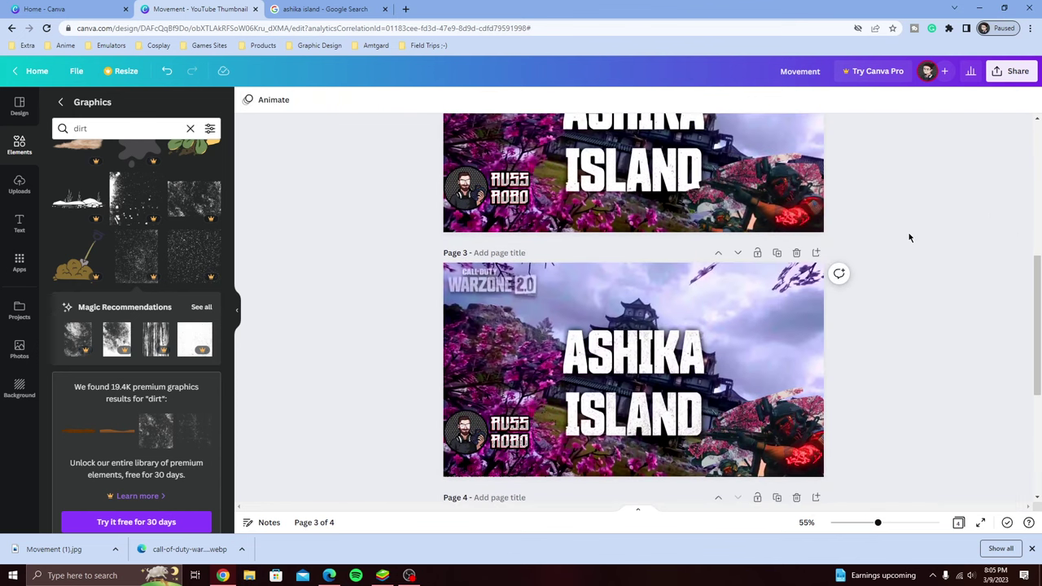
scroll(804, 257, "down", 6)
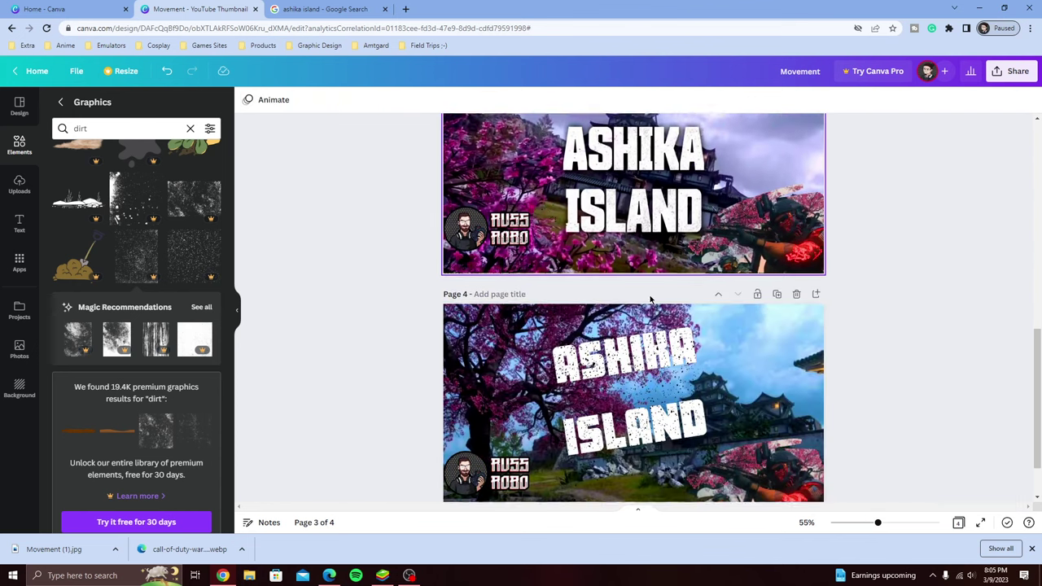
scroll(750, 197, "up", 1)
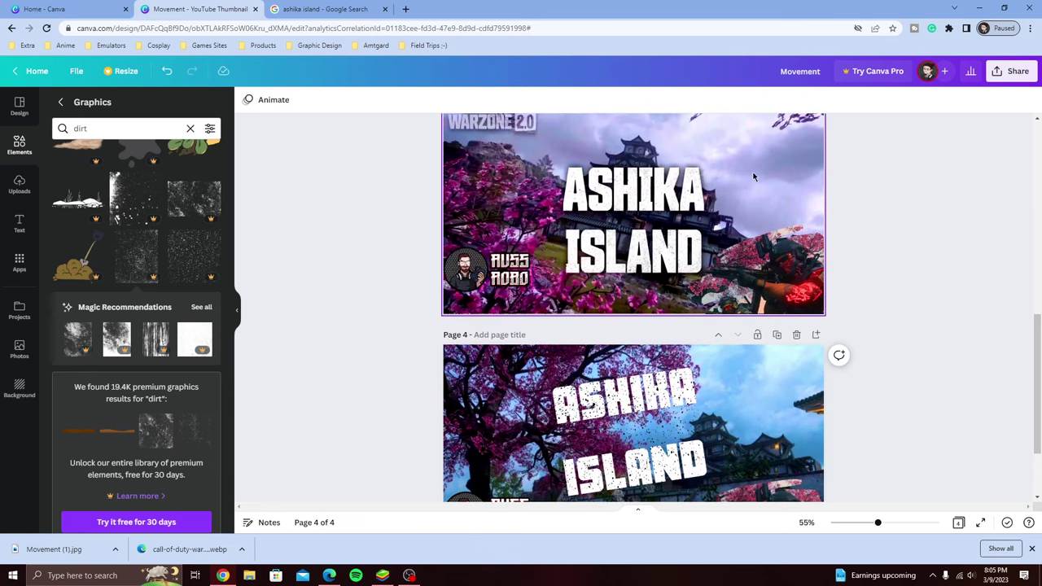
scroll(749, 197, "down", 2)
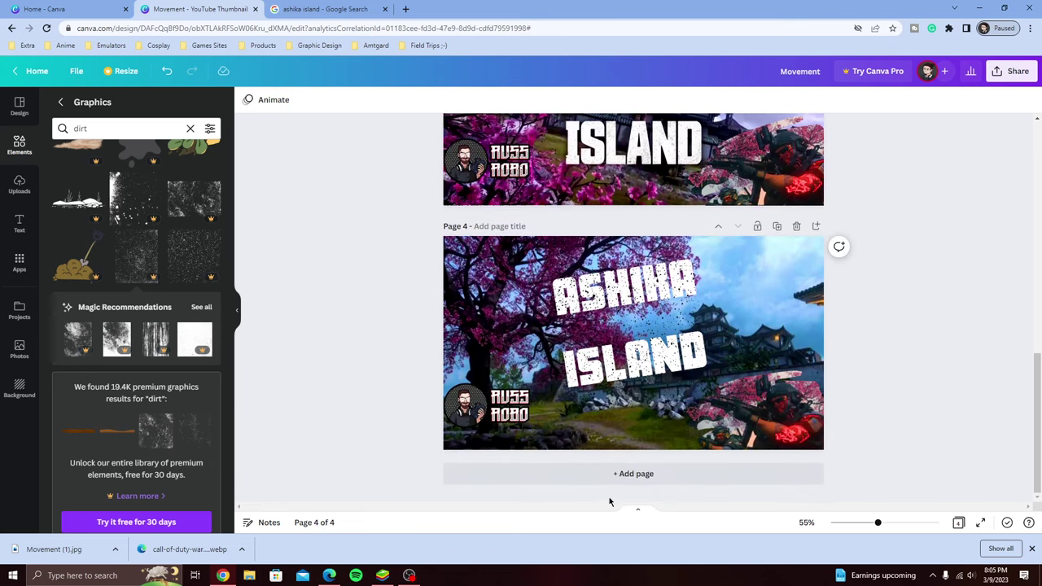
left_click(630, 478)
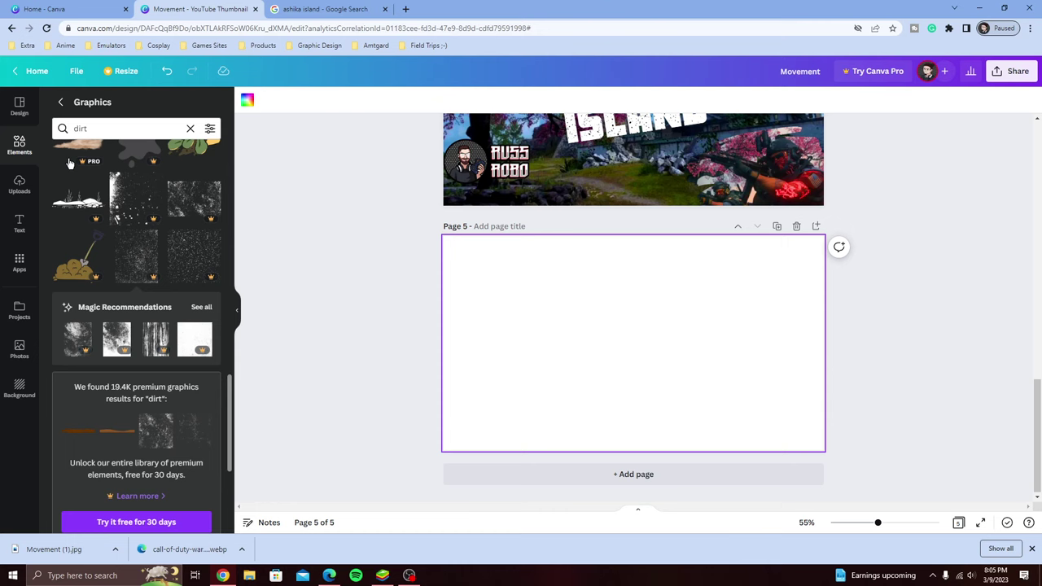
Fill the blank page 5 with the uploaded image of the cherry tree and castle as its background
left_click(19, 184)
scroll(362, 241, "up", 2)
scroll(361, 242, "up", 1)
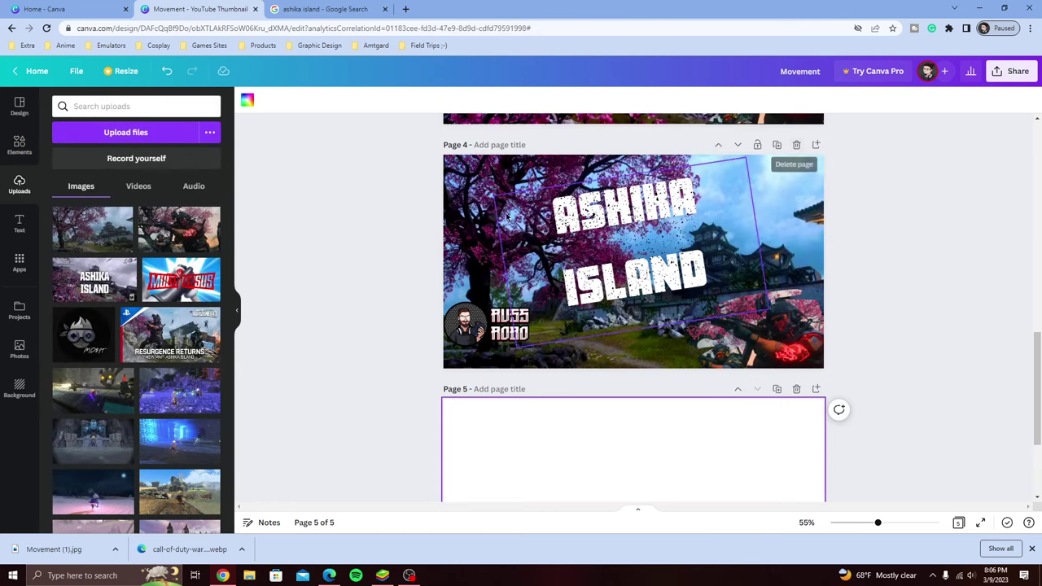
scroll(266, 316, "down", 4)
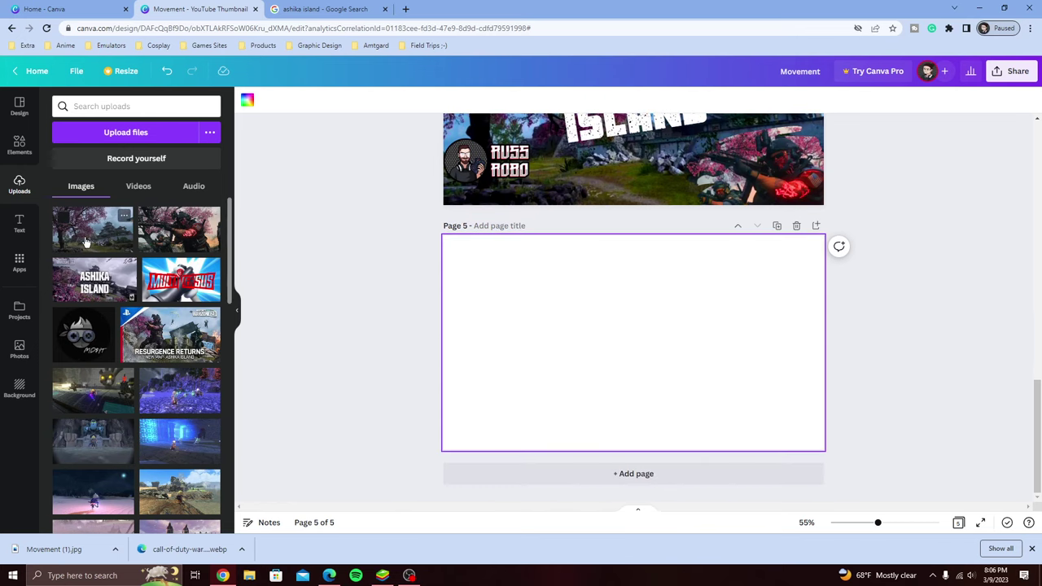
left_click_drag(88, 243, 468, 252)
Remove the background image from page 4 with the tilted title and delete that whole page
scroll(374, 287, "up", 5)
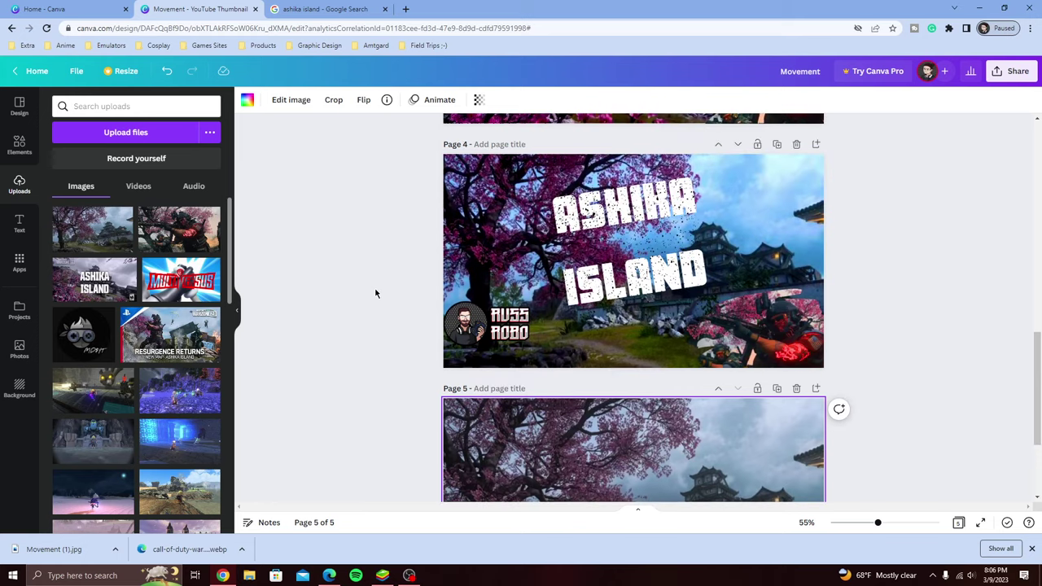
left_click_drag(391, 293, 547, 232)
left_click(353, 277)
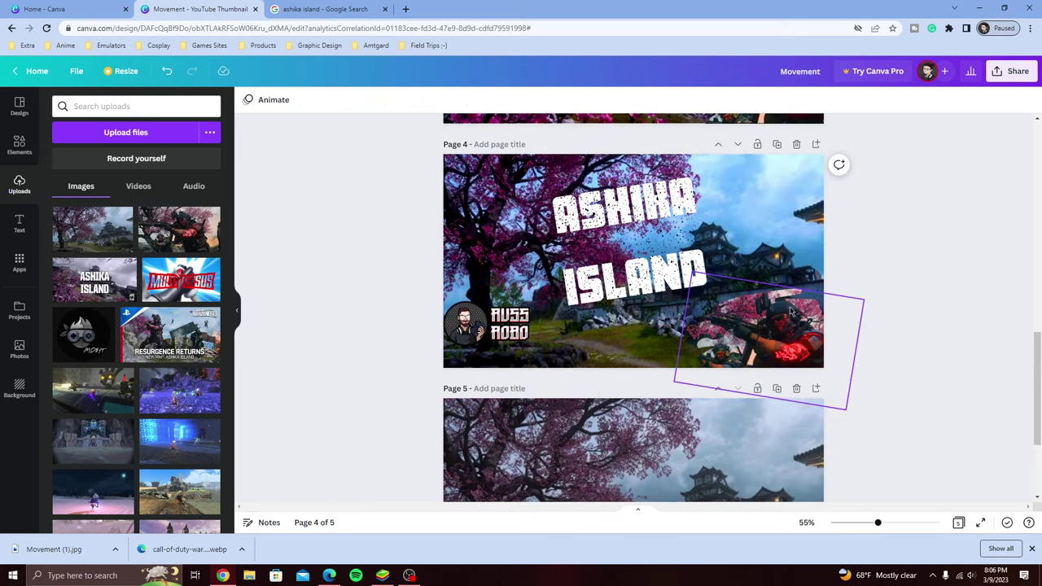
left_click(782, 198)
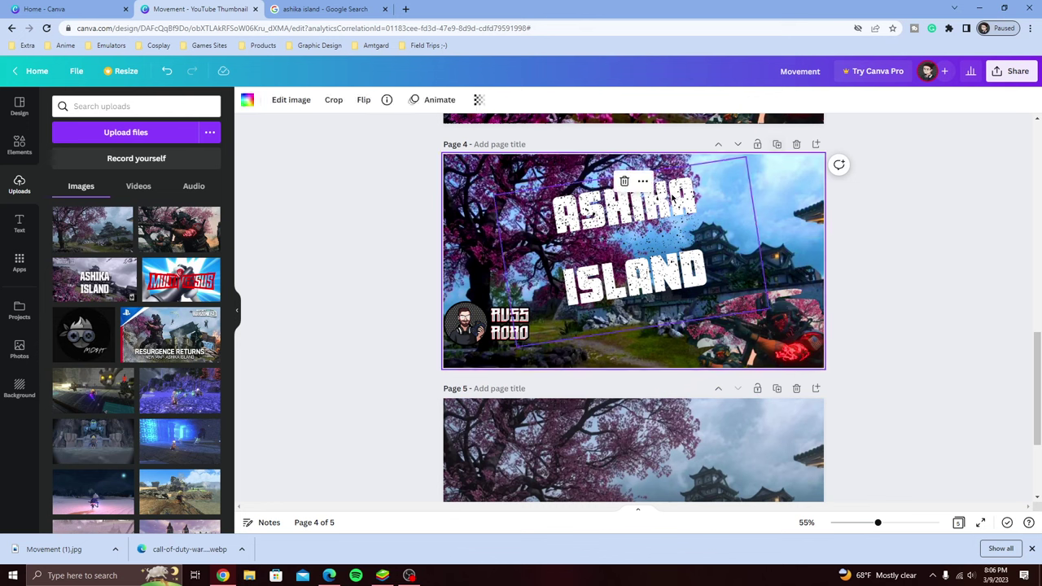
left_click(624, 182)
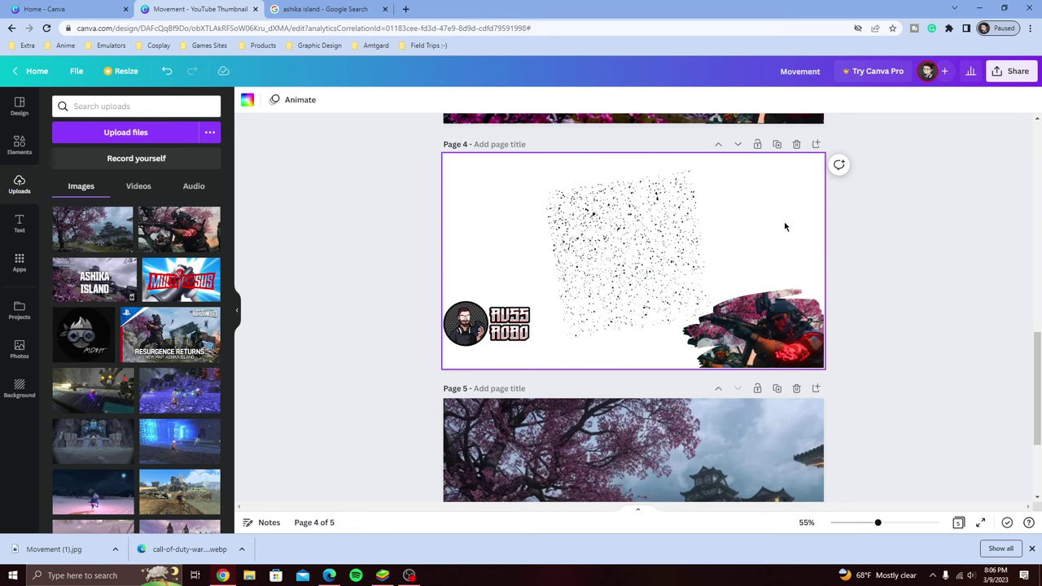
left_click(795, 145)
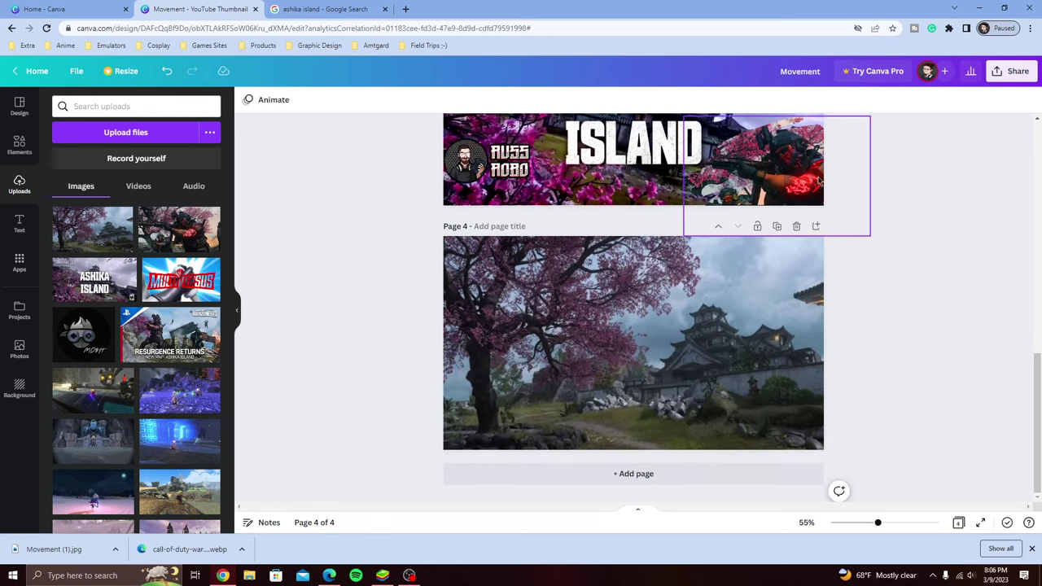
scroll(881, 278, "up", 2)
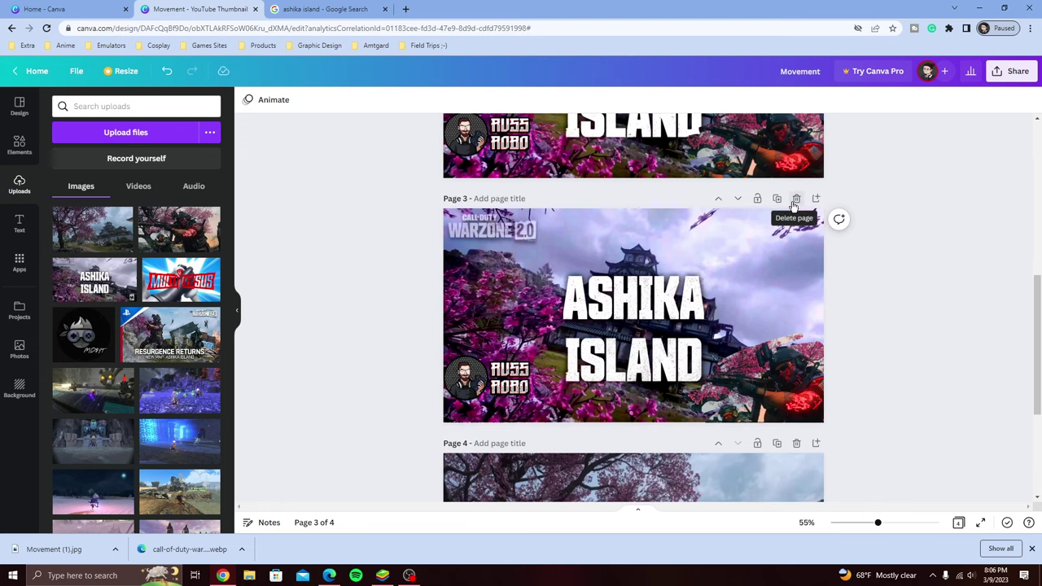
scroll(975, 283, "up", 2)
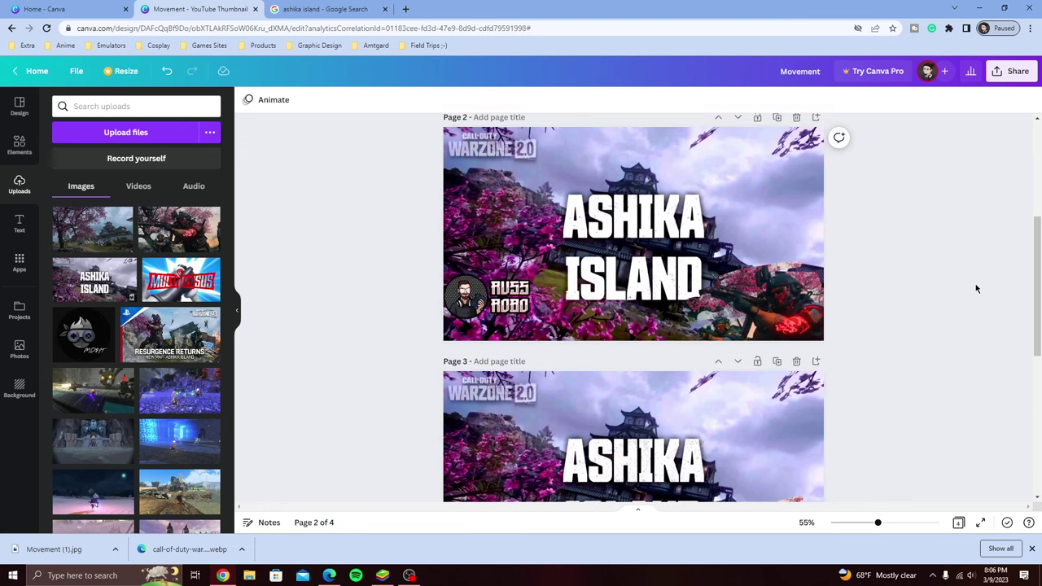
Compare the Ashika Island pages and delete page 4 with the cherry tree and castle background
scroll(965, 297, "down", 1)
scroll(958, 308, "down", 2)
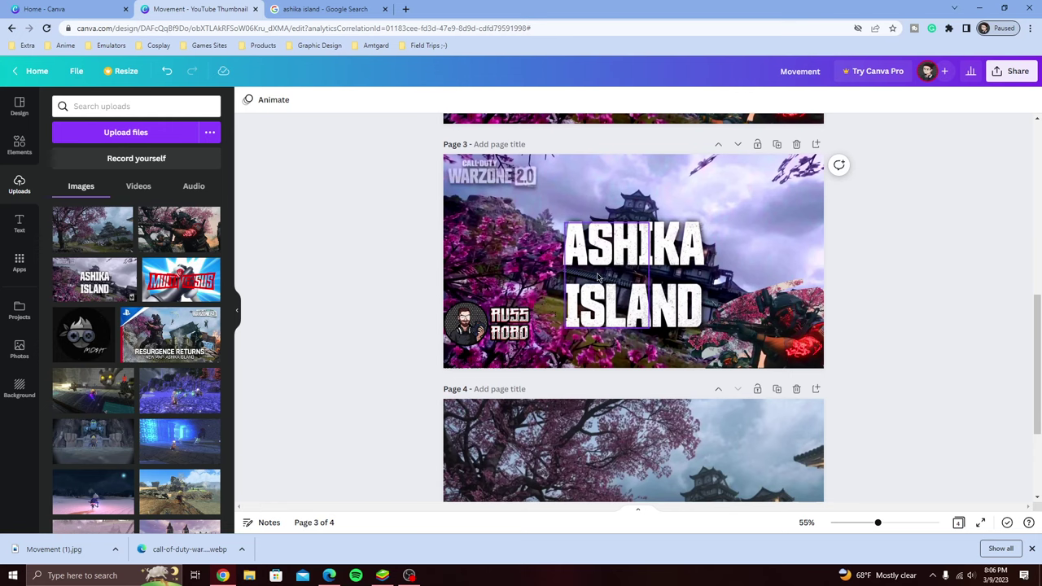
scroll(887, 245, "up", 4)
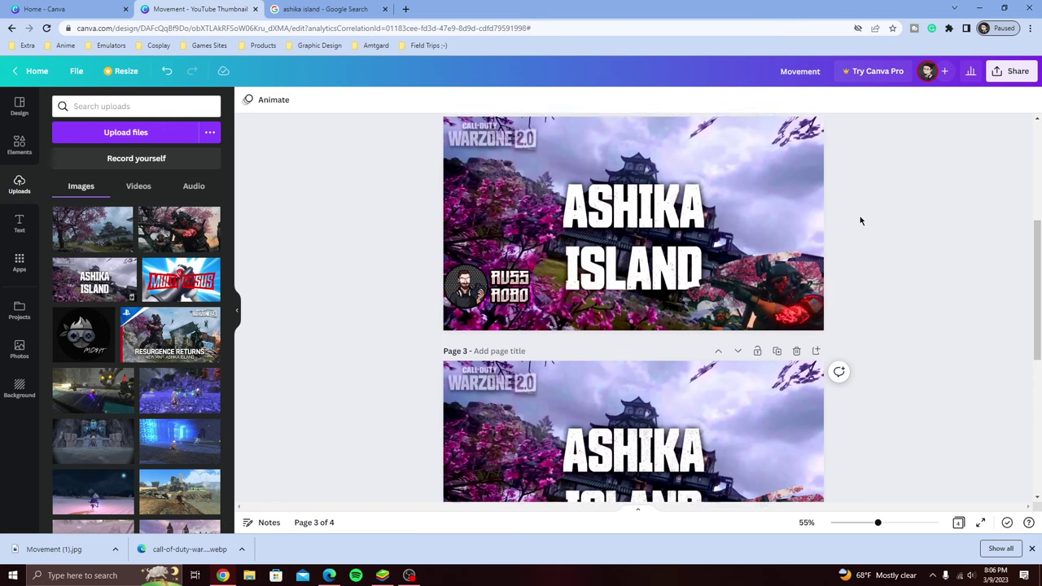
scroll(852, 247, "down", 2)
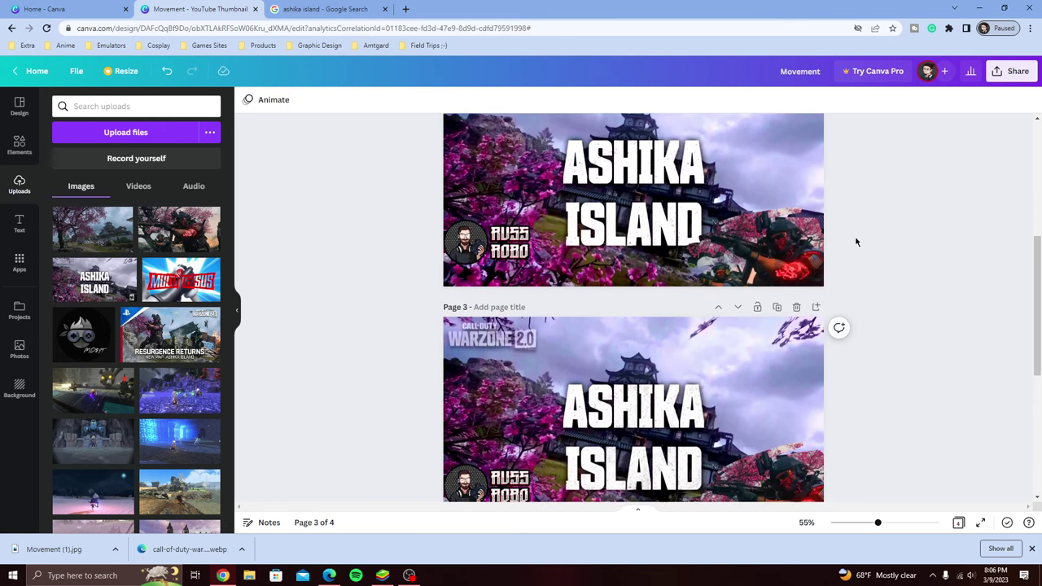
scroll(856, 242, "down", 4)
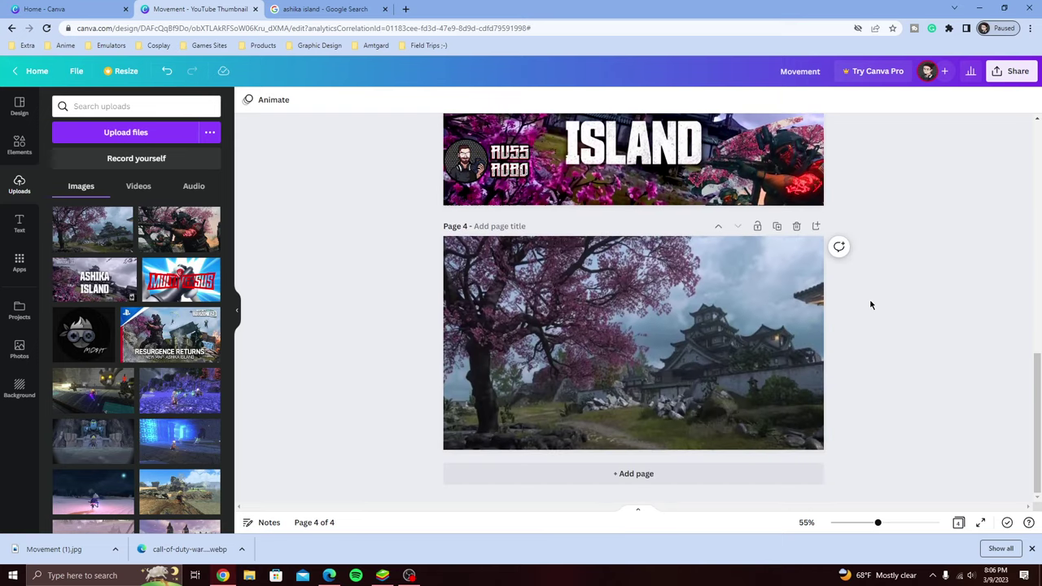
left_click(656, 308)
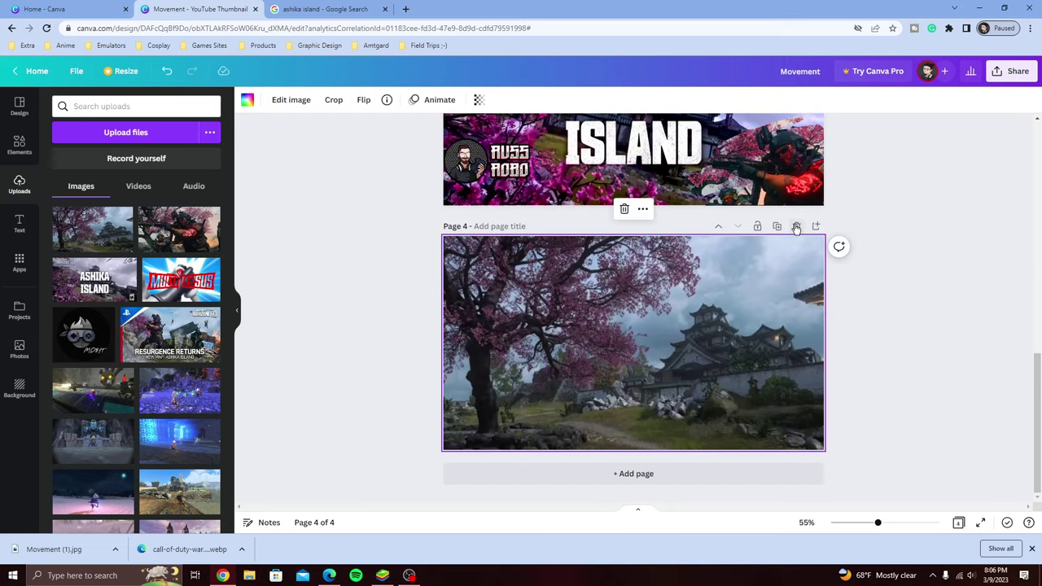
scroll(653, 270, "up", 2)
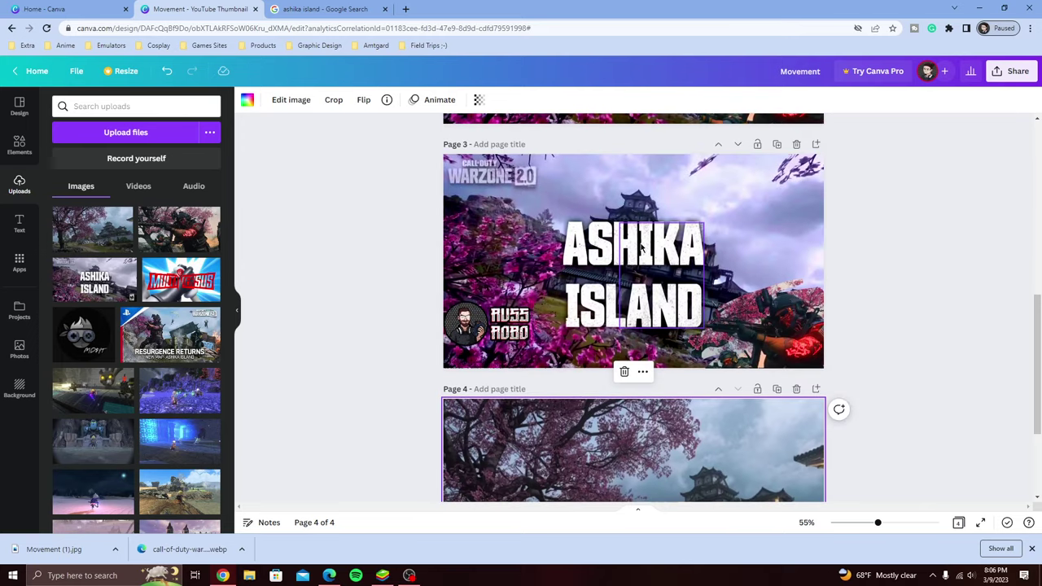
scroll(669, 302, "down", 2)
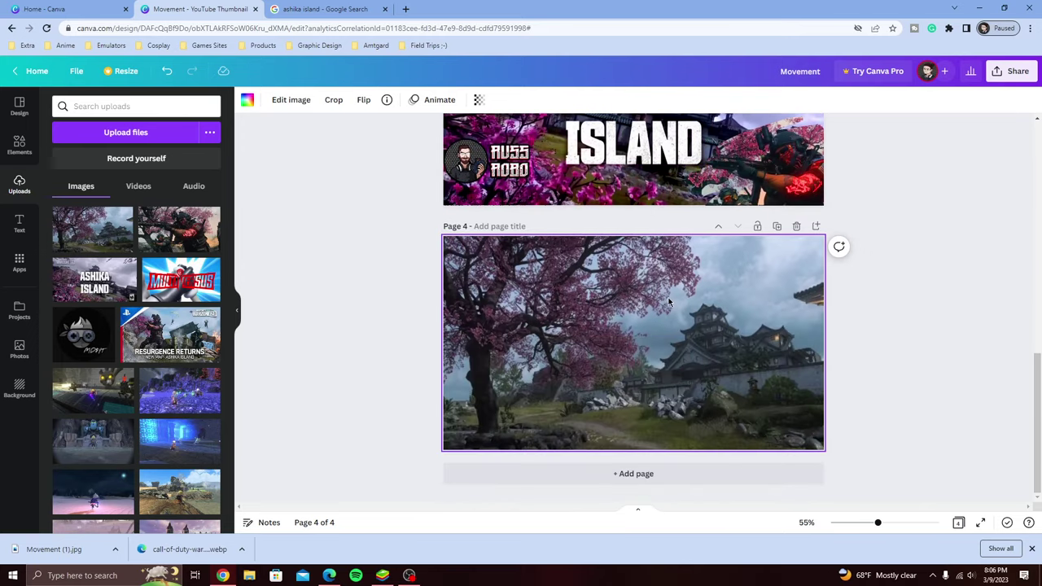
left_click(796, 226)
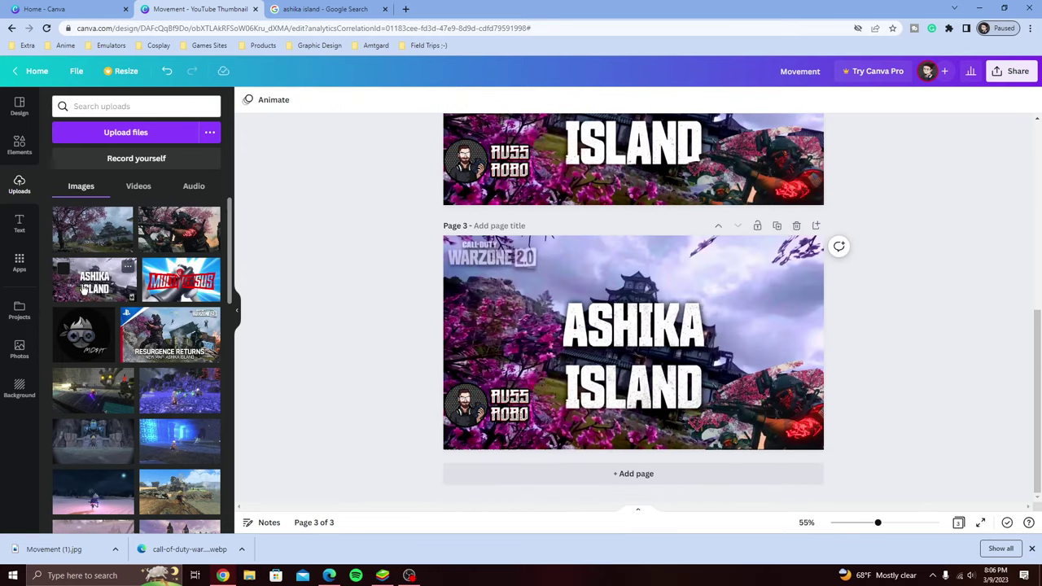
left_click(84, 286)
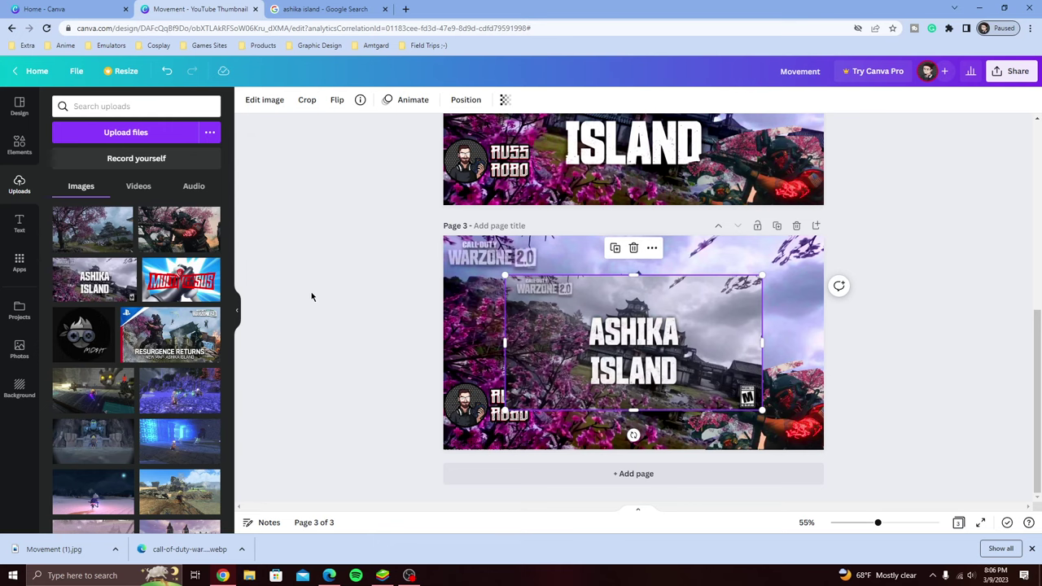
scroll(312, 294, "up", 5)
scroll(312, 294, "down", 5)
left_click(170, 74)
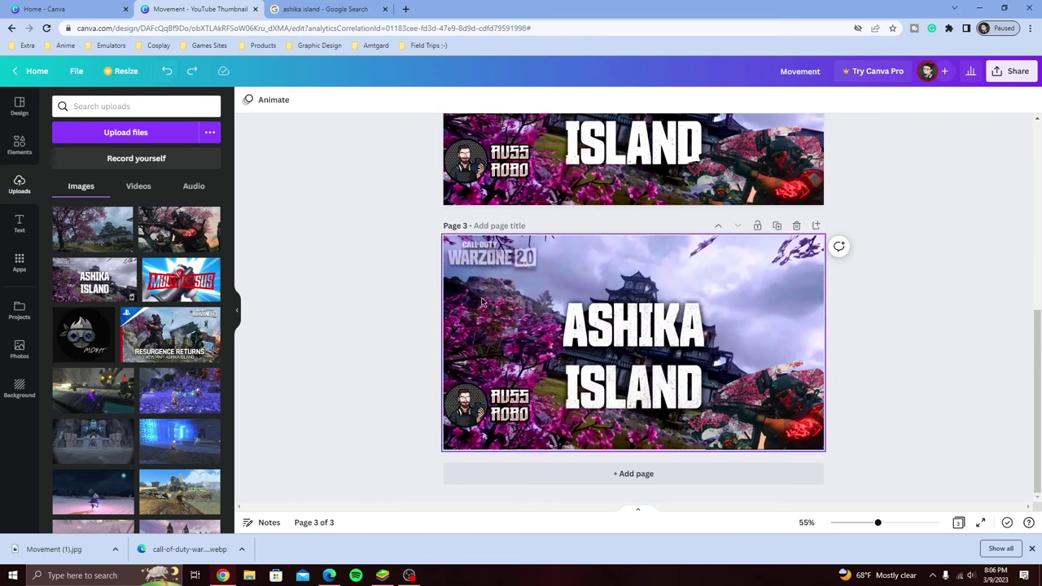
Add a blank page 4 and fill it with the uploaded original Ashika Island image as its background
scroll(569, 193, "up", 5)
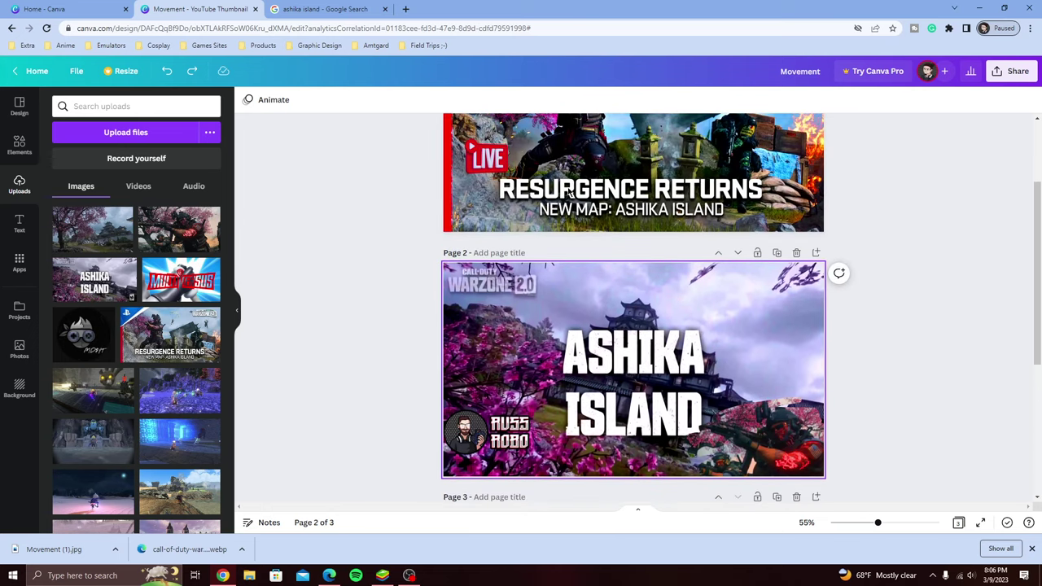
scroll(568, 194, "down", 5)
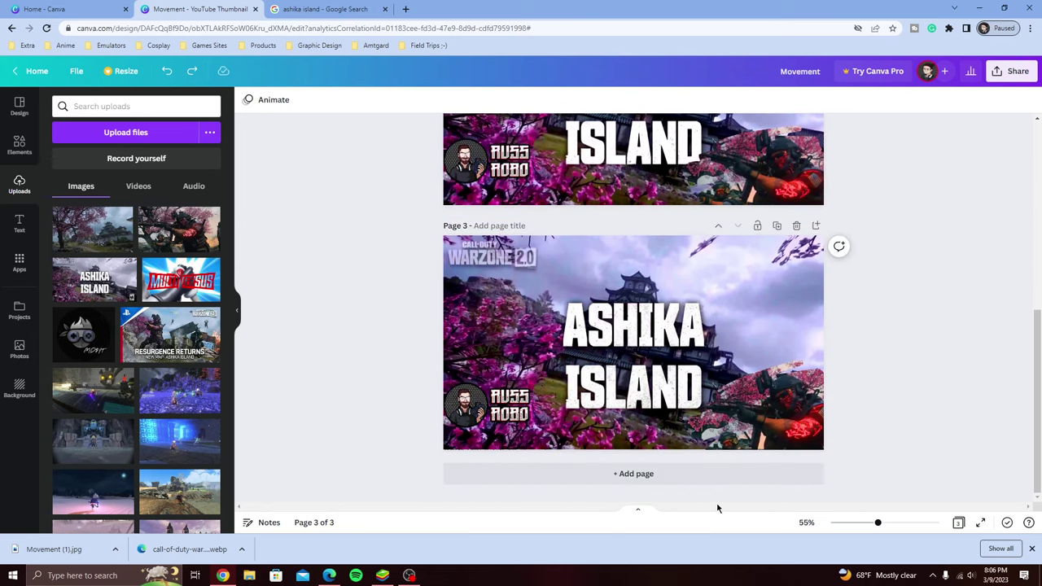
left_click(650, 475)
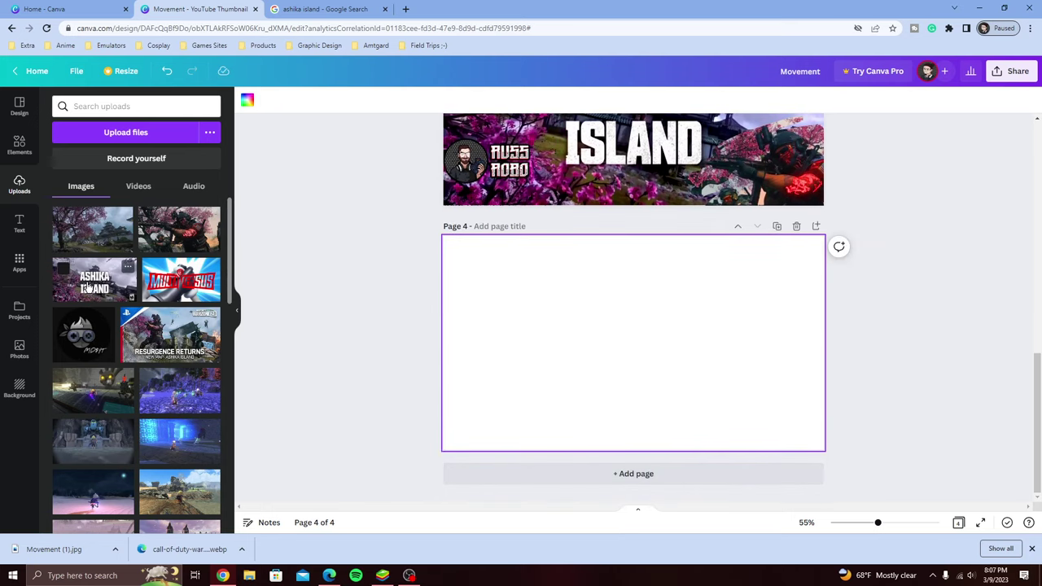
left_click_drag(96, 273, 464, 300)
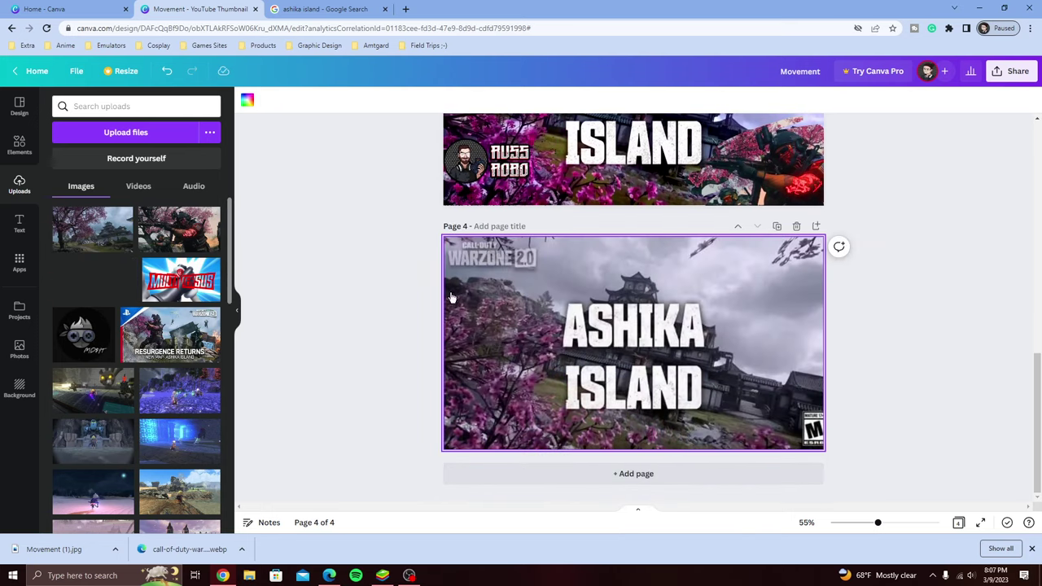
left_click(419, 328)
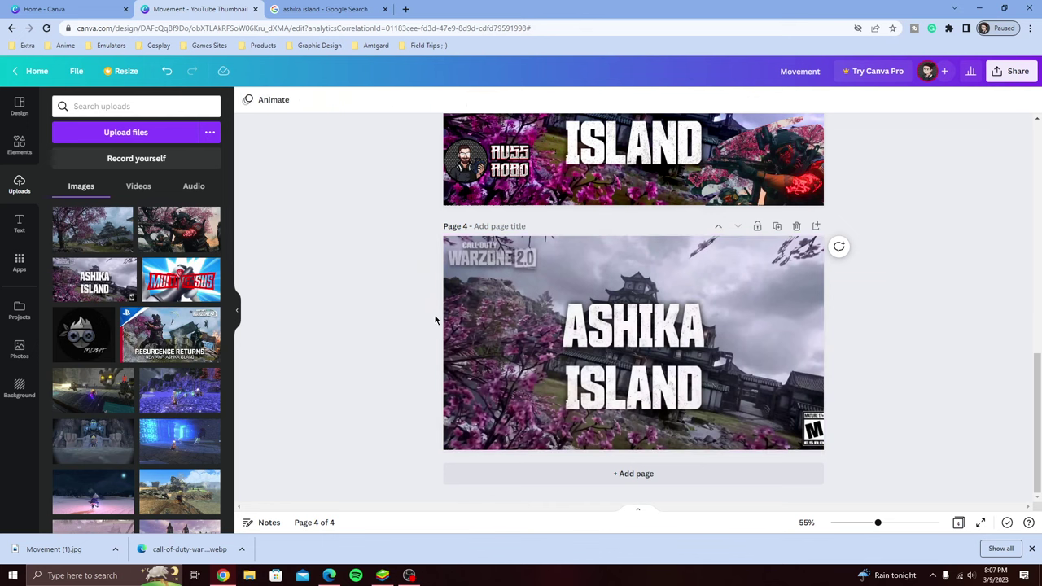
Move the greyish original page above the recreated thumbnail on page 3, and return it to its place as page 4
scroll(416, 337, "up", 1)
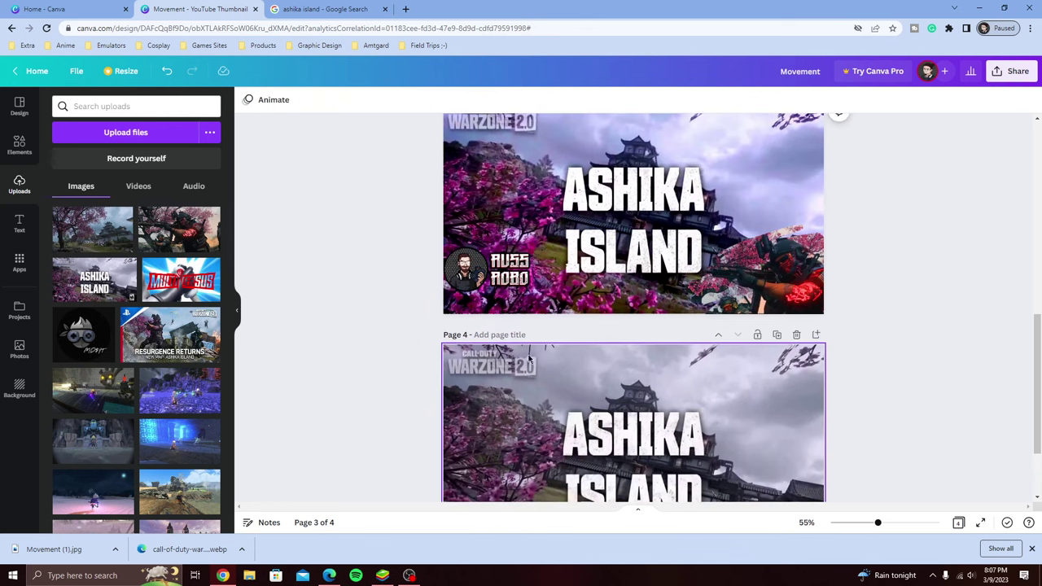
left_click_drag(880, 528, 869, 525)
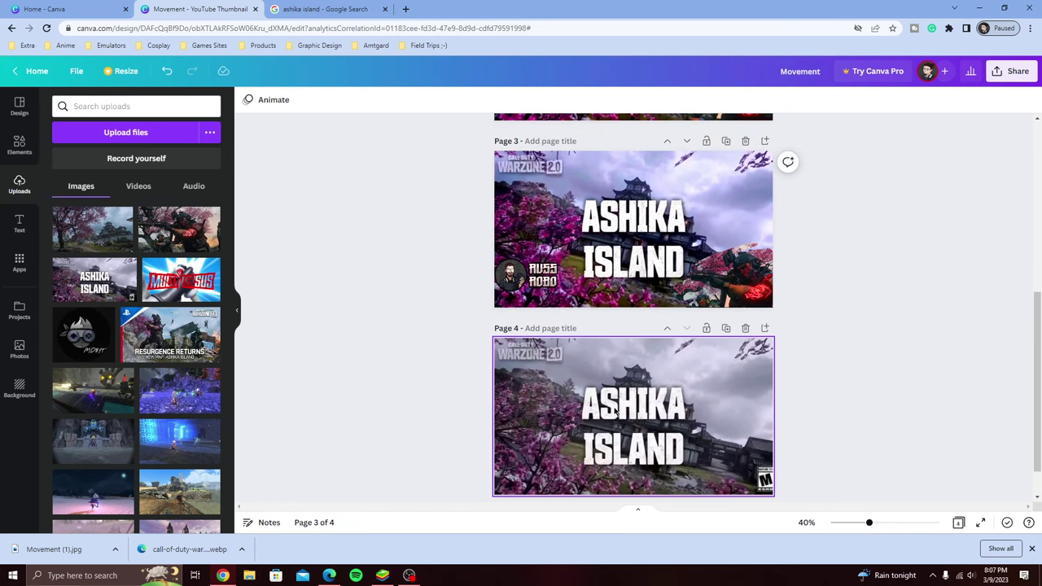
left_click(667, 328)
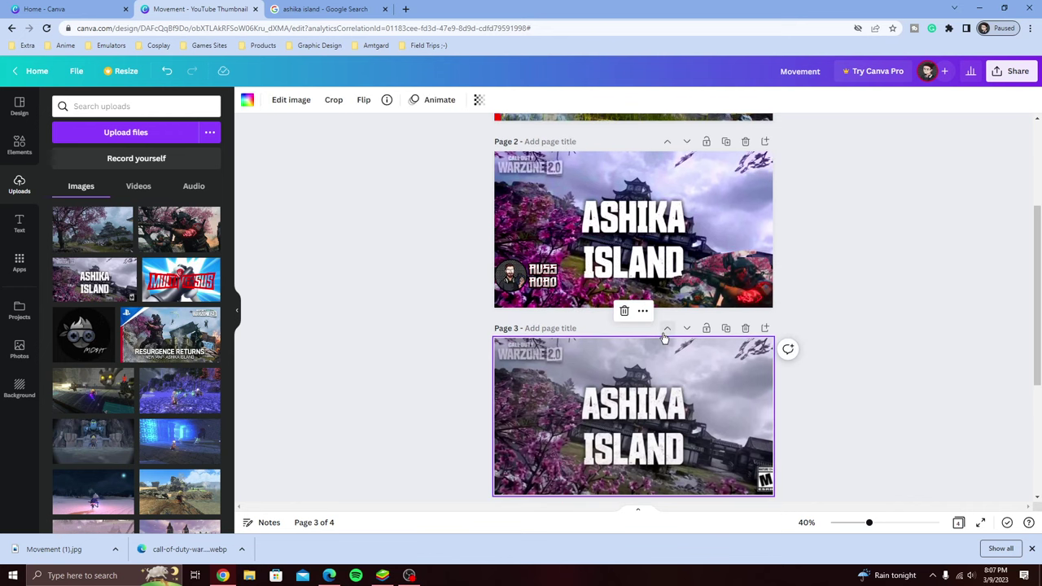
scroll(831, 342, "down", 5)
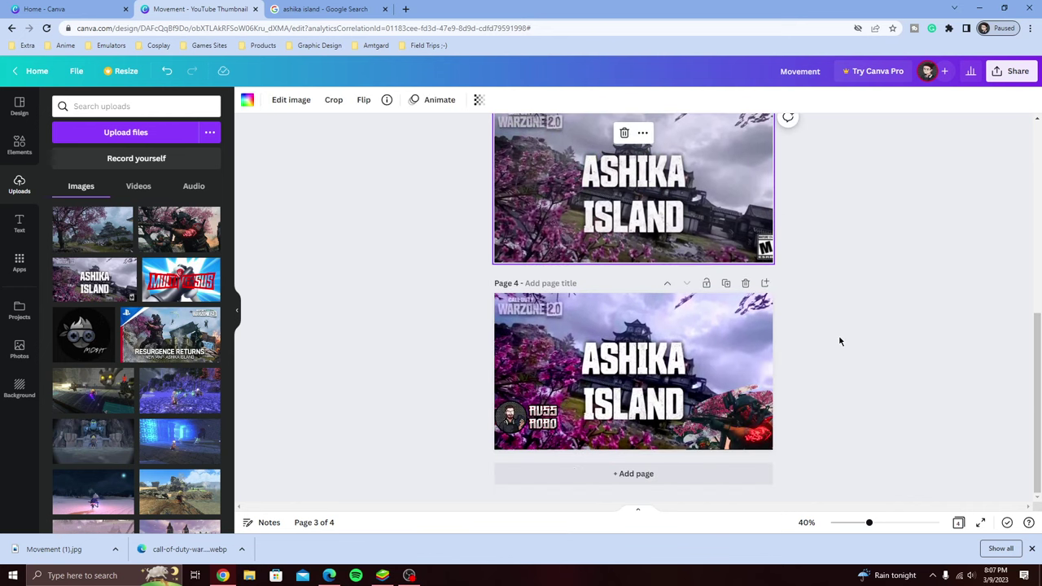
scroll(840, 341, "up", 1)
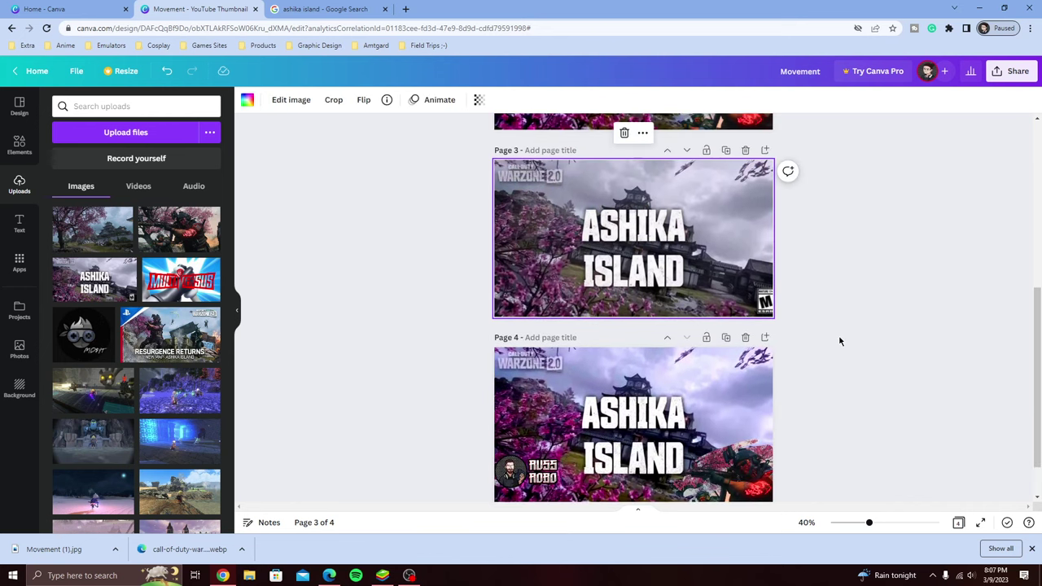
left_click(686, 153)
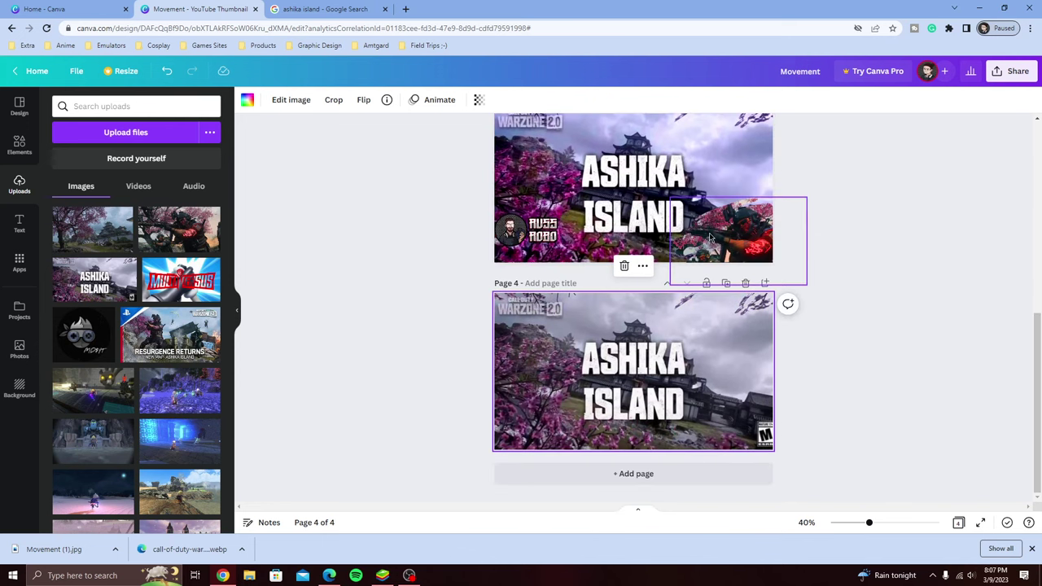
Move the recreated thumbnail from page 3 up to page 2 and compare it with the other copy
left_click(667, 204)
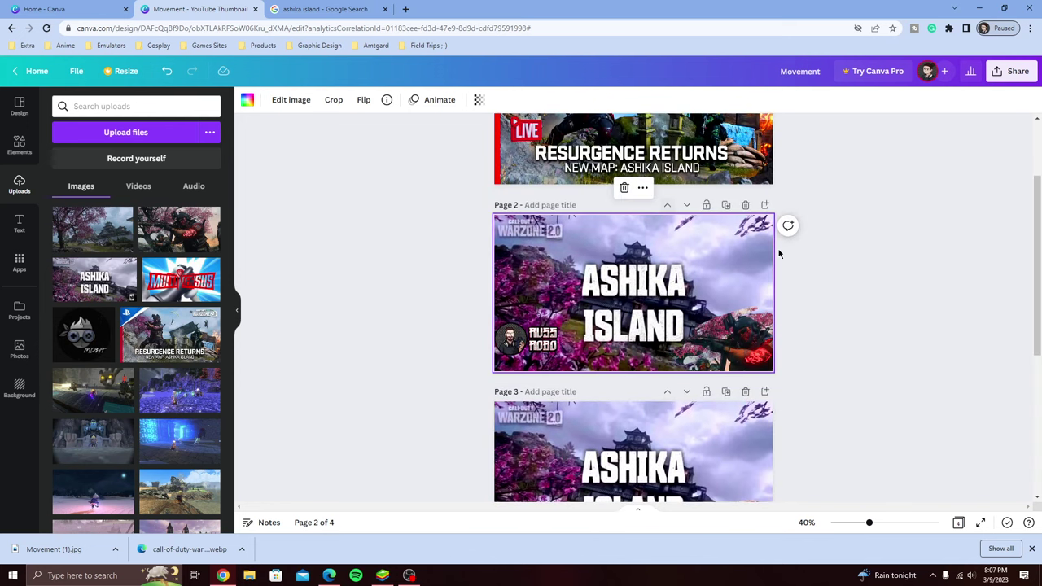
scroll(822, 280, "down", 4)
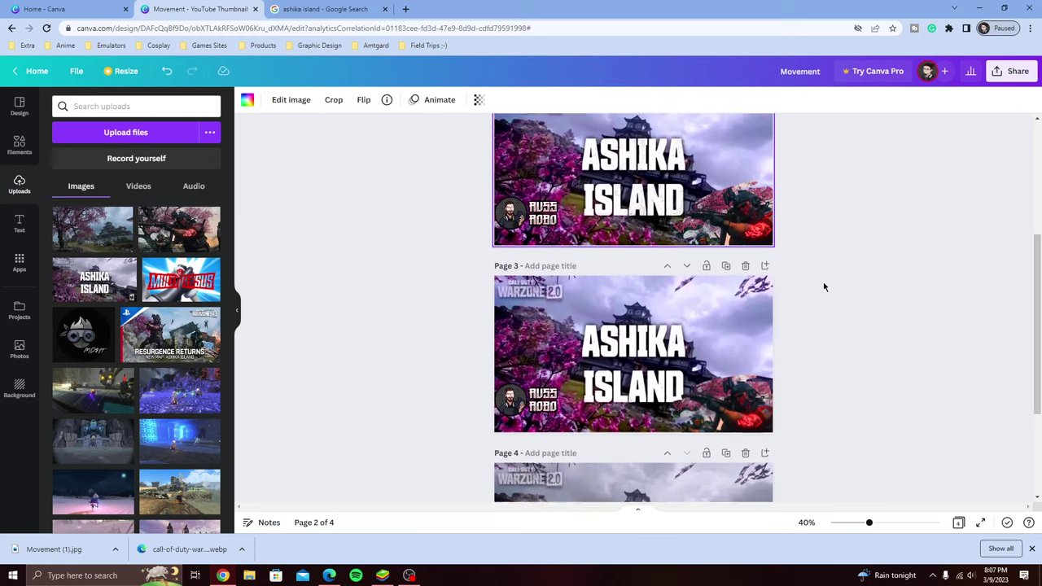
scroll(825, 303, "up", 5)
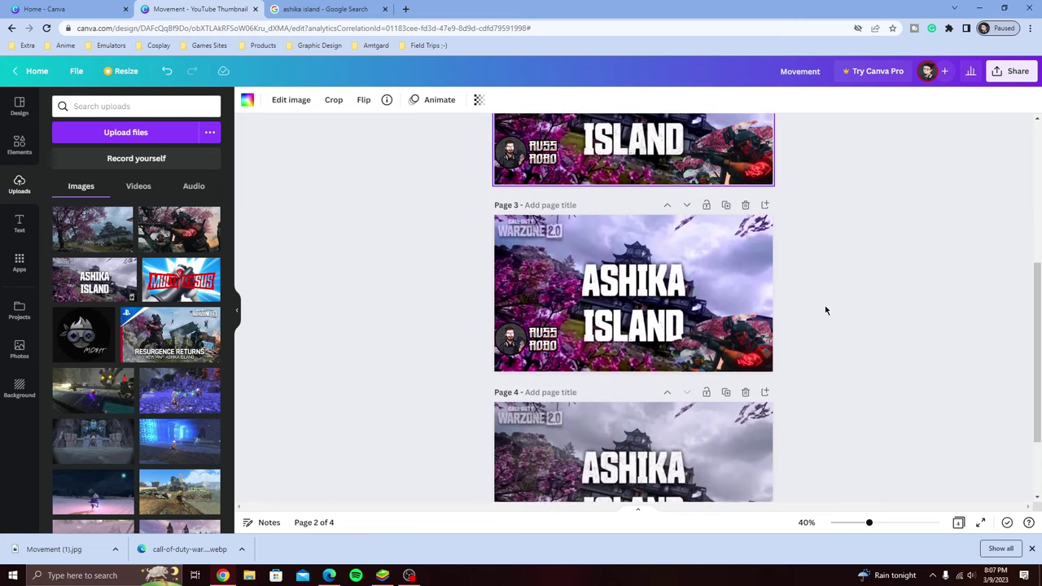
scroll(824, 309, "up", 1)
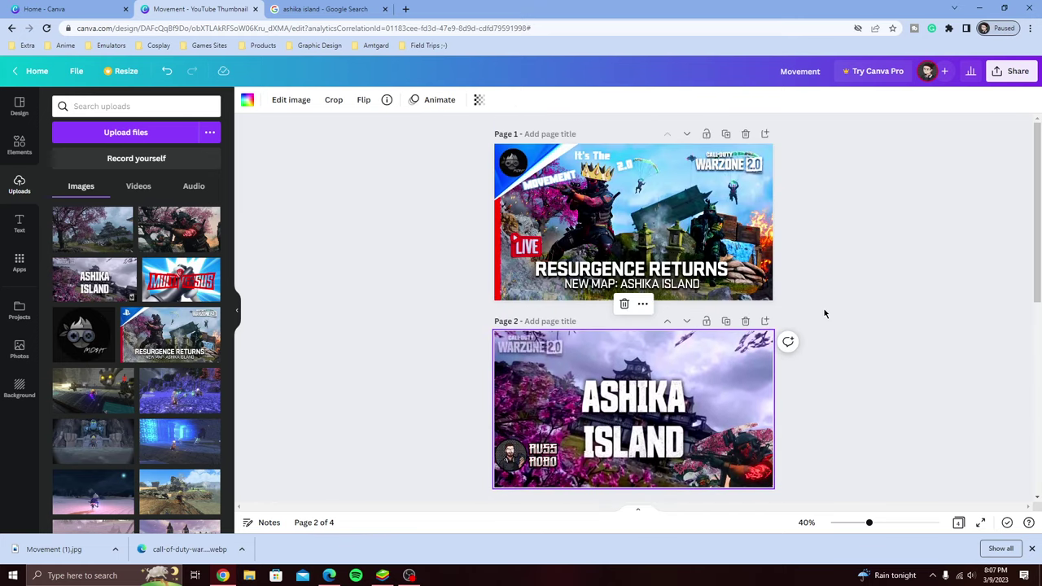
left_click(747, 322)
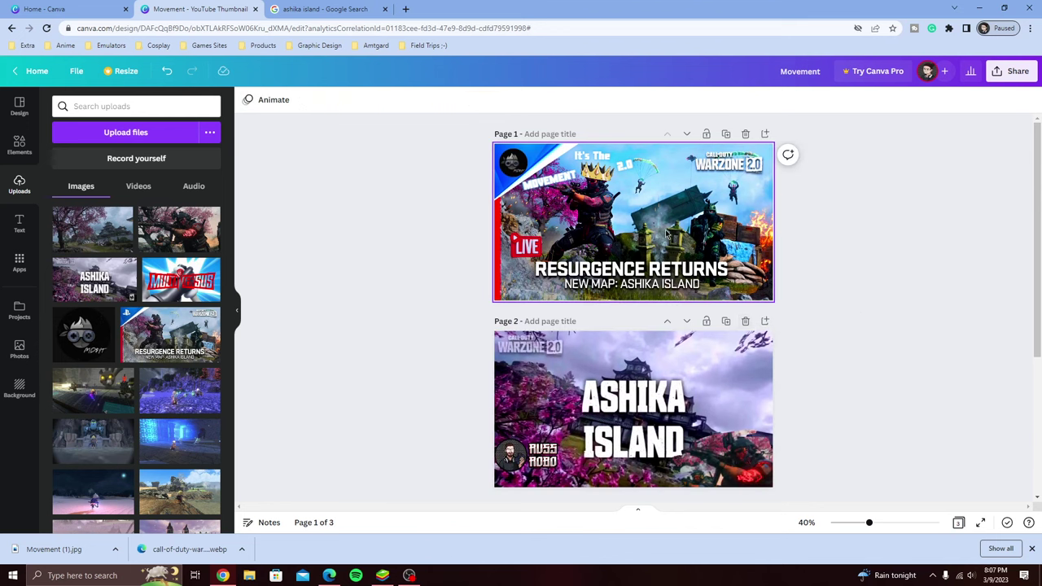
scroll(784, 228, "down", 5)
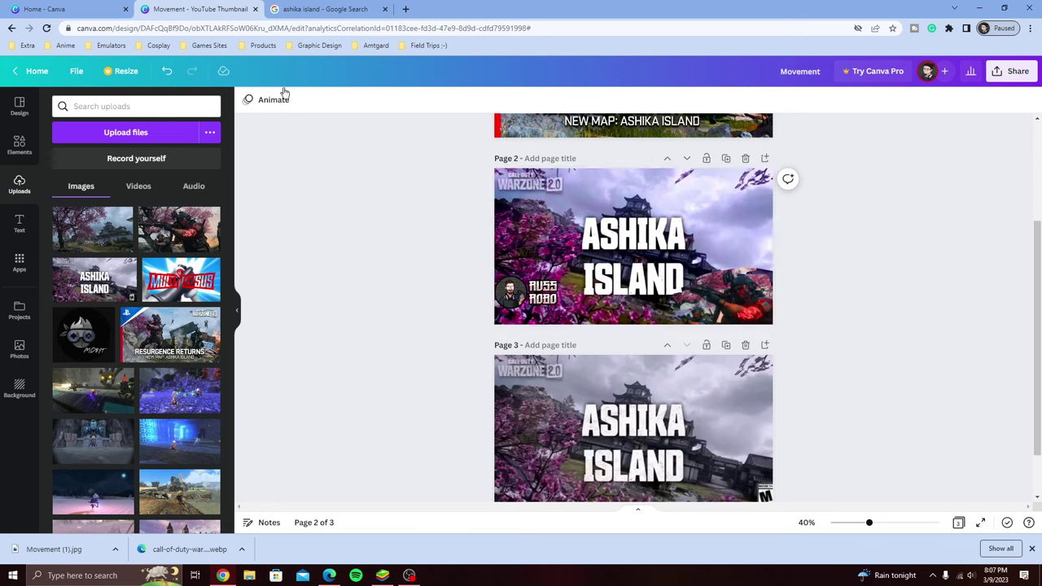
left_click(168, 71)
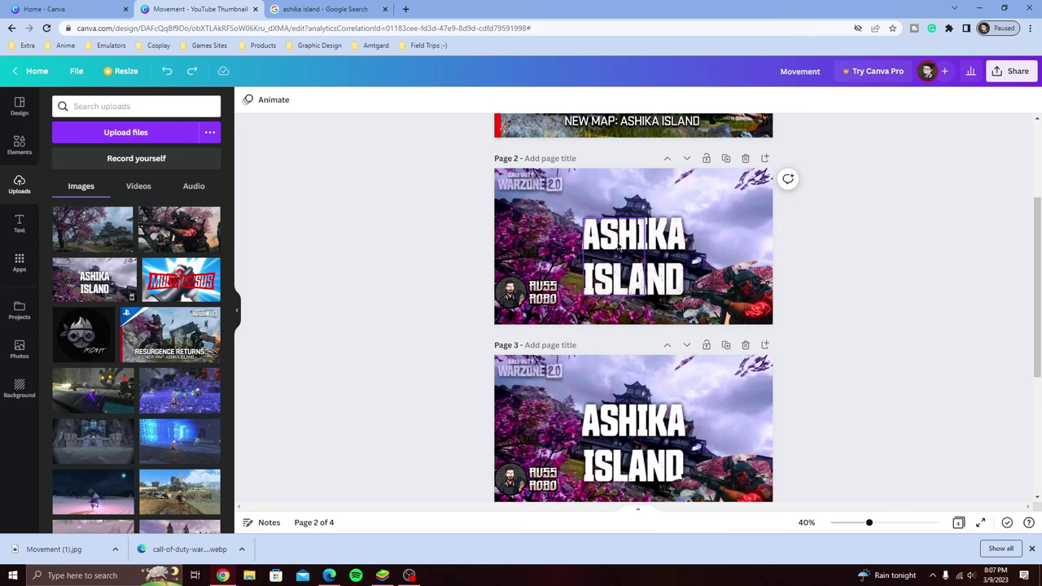
Check the logo on page 2 and delete the duplicate recreated thumbnail on page 3
scroll(620, 248, "down", 2)
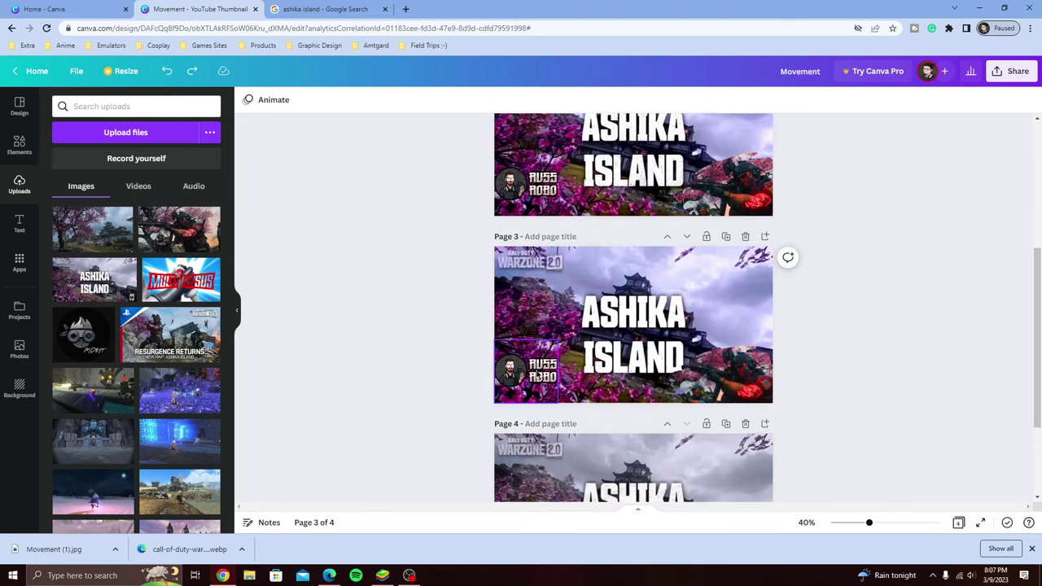
left_click(536, 189)
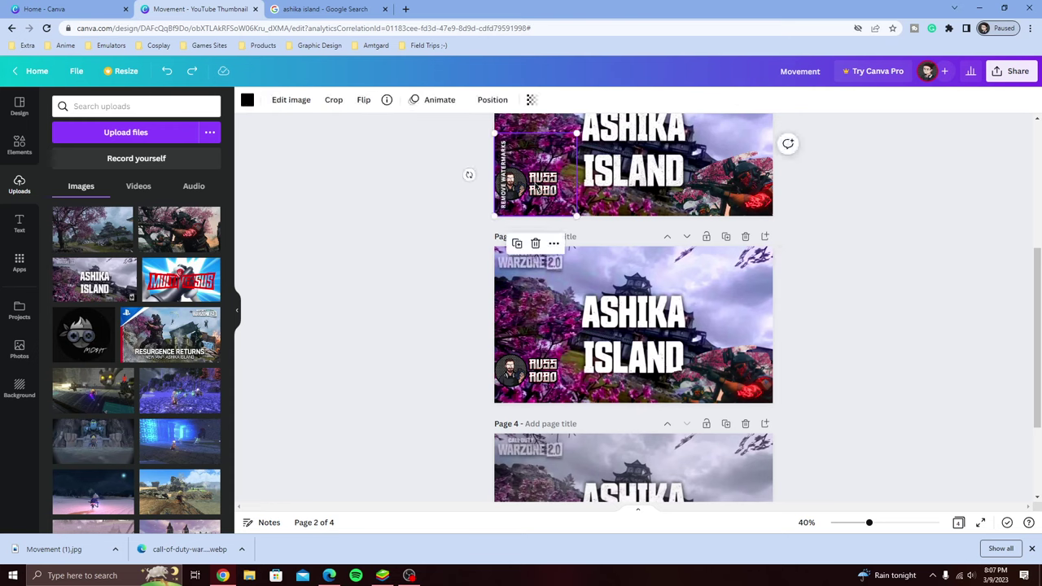
left_click(535, 242)
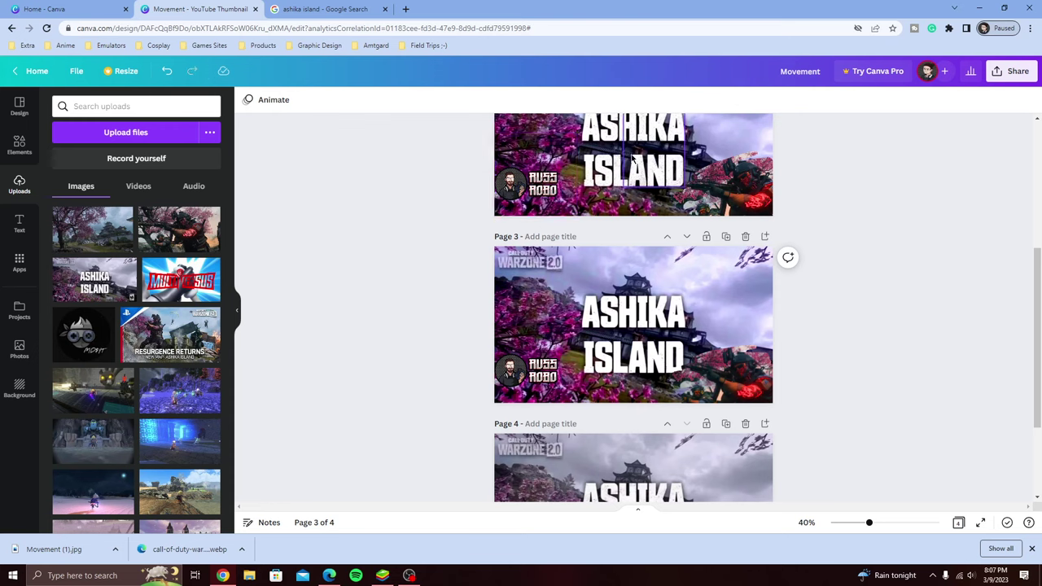
left_click(745, 236)
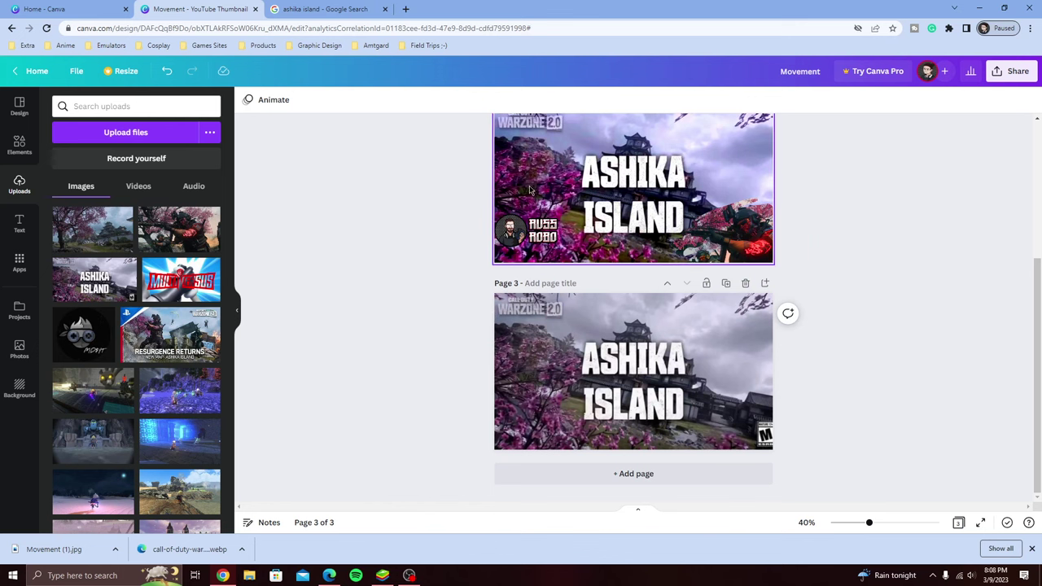
Move the page with the original Ashika Island image above the recreated thumbnail, making it page 2
left_click(669, 285)
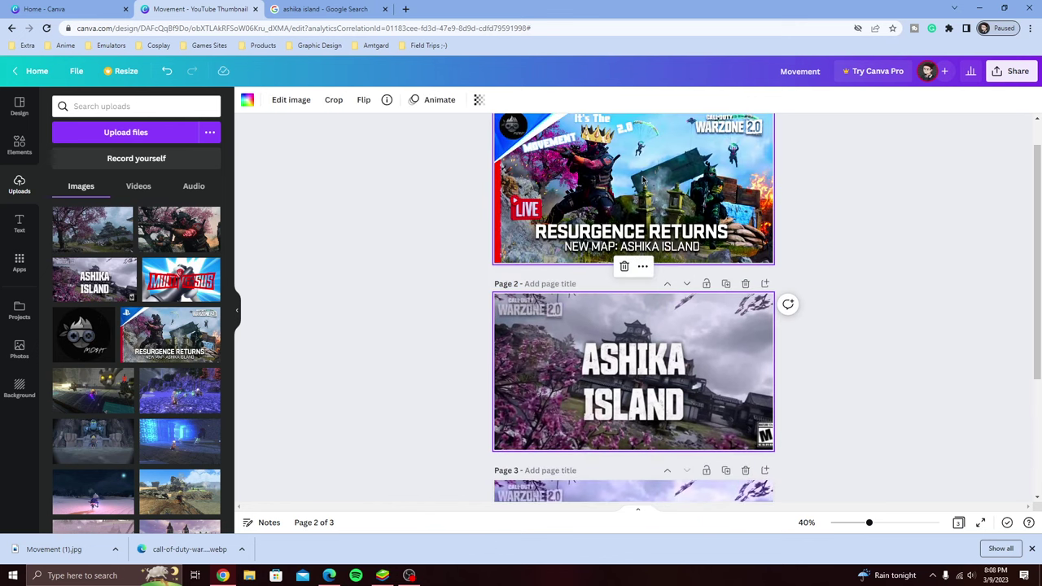
scroll(639, 244, "down", 1)
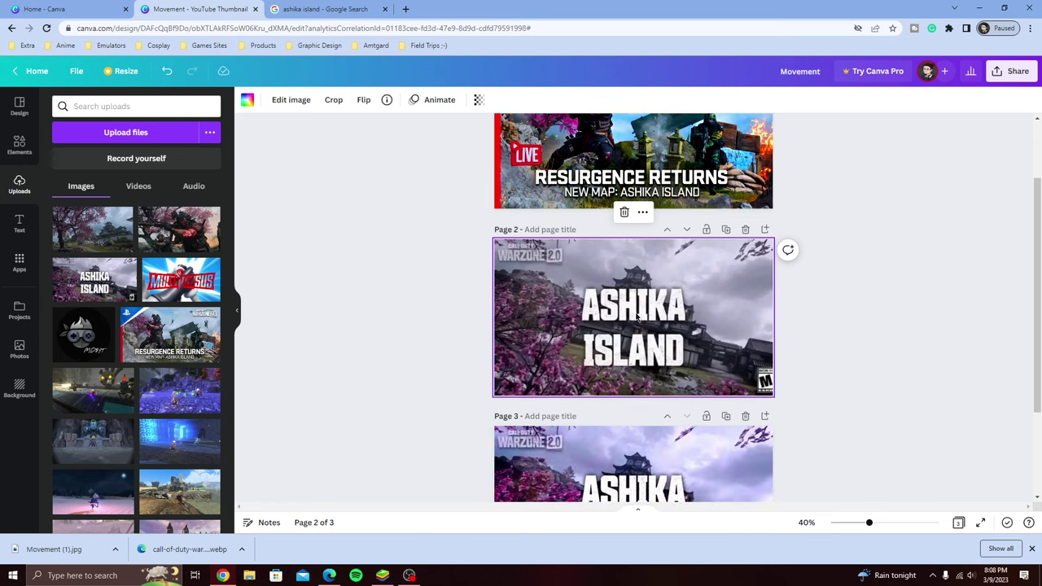
scroll(637, 310, "down", 3)
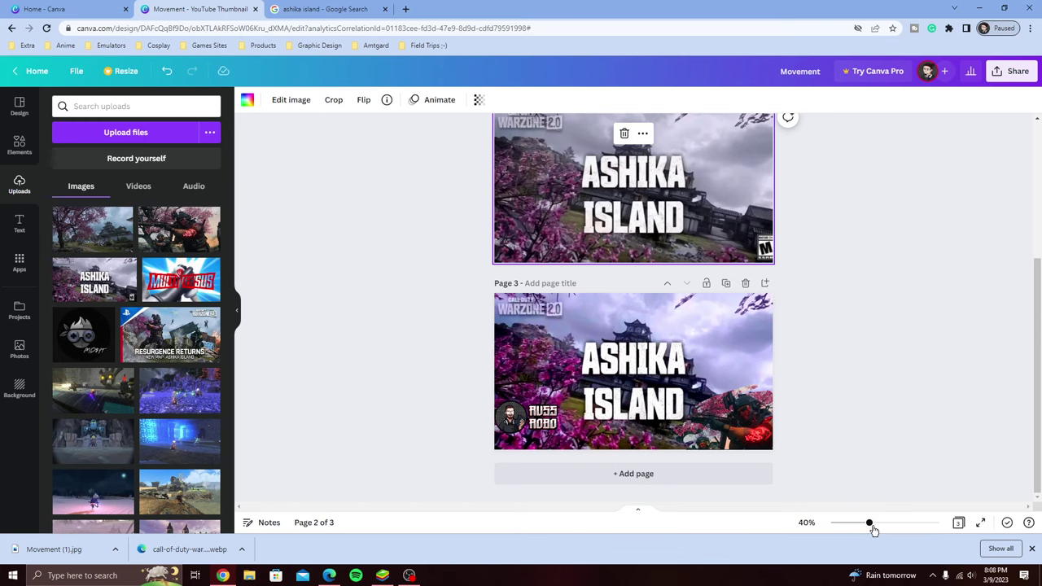
Duplicate the recreated thumbnail on page 3 and replace the copy's background with the uploaded cherry tree and castle image
mouse_move(869, 524)
left_mouse_down()
mouse_move(886, 526)
mouse_move(872, 525)
left_mouse_up()
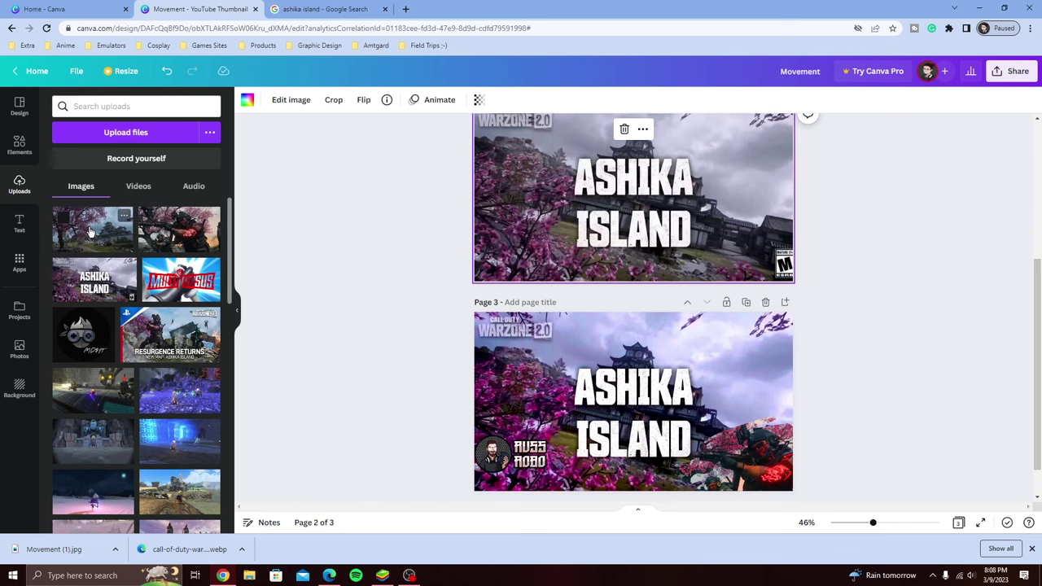
scroll(356, 281, "down", 1)
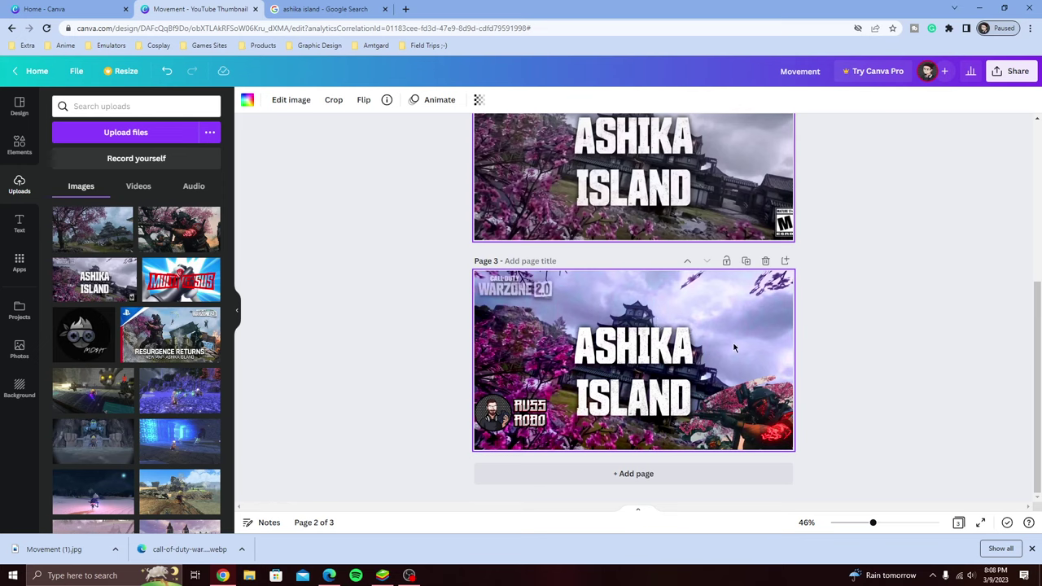
left_click(745, 262)
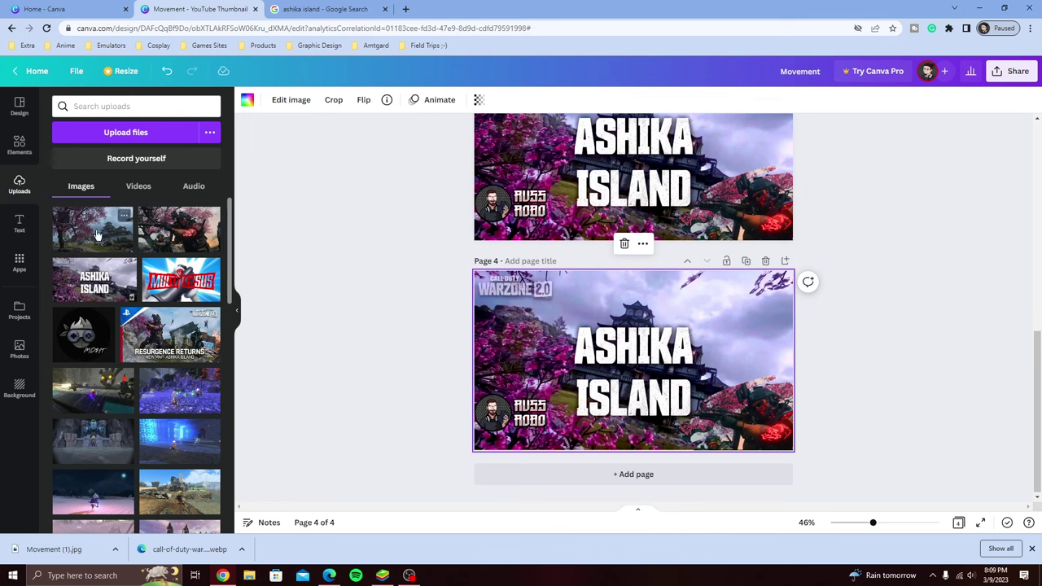
left_click_drag(96, 234, 481, 334)
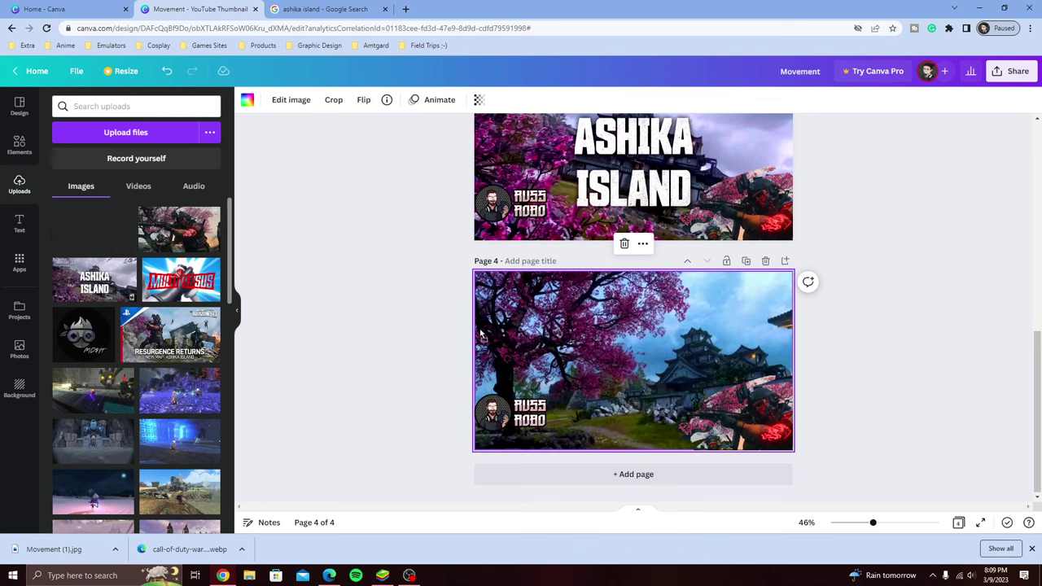
left_click(391, 333)
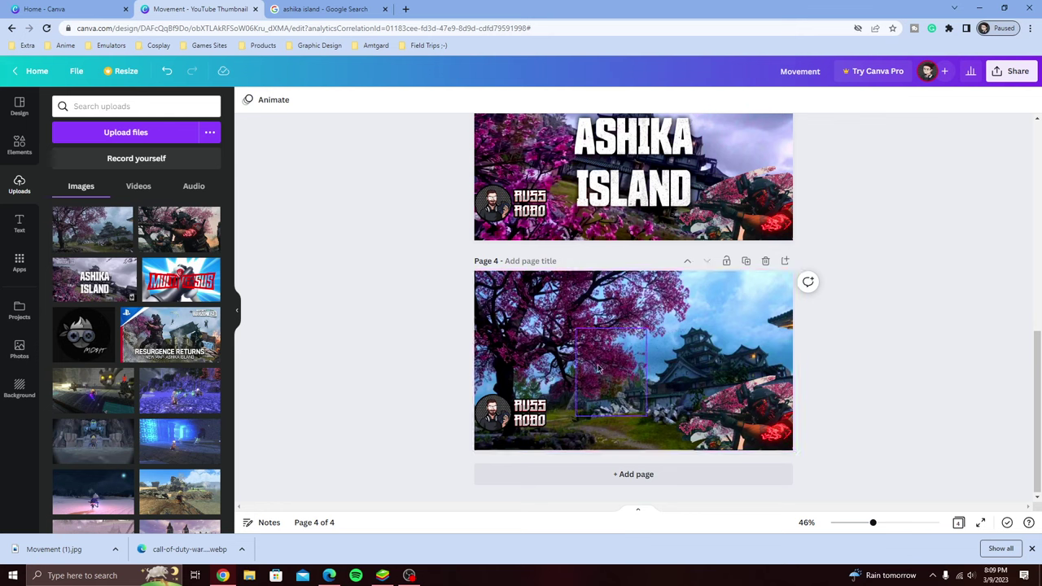
left_click(597, 364)
left_click_drag(598, 364, 665, 372)
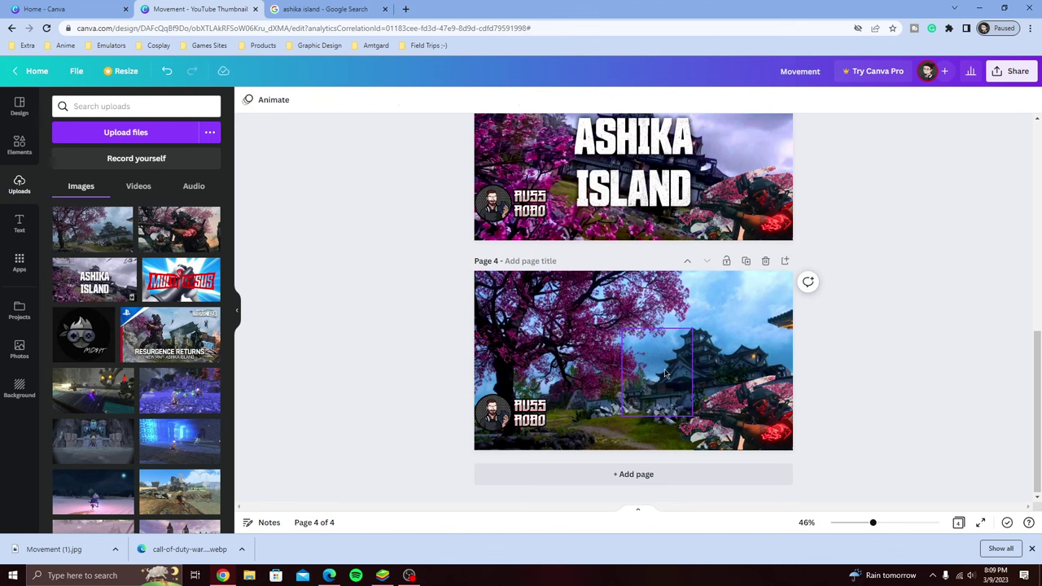
left_click(665, 373)
key("Escape")
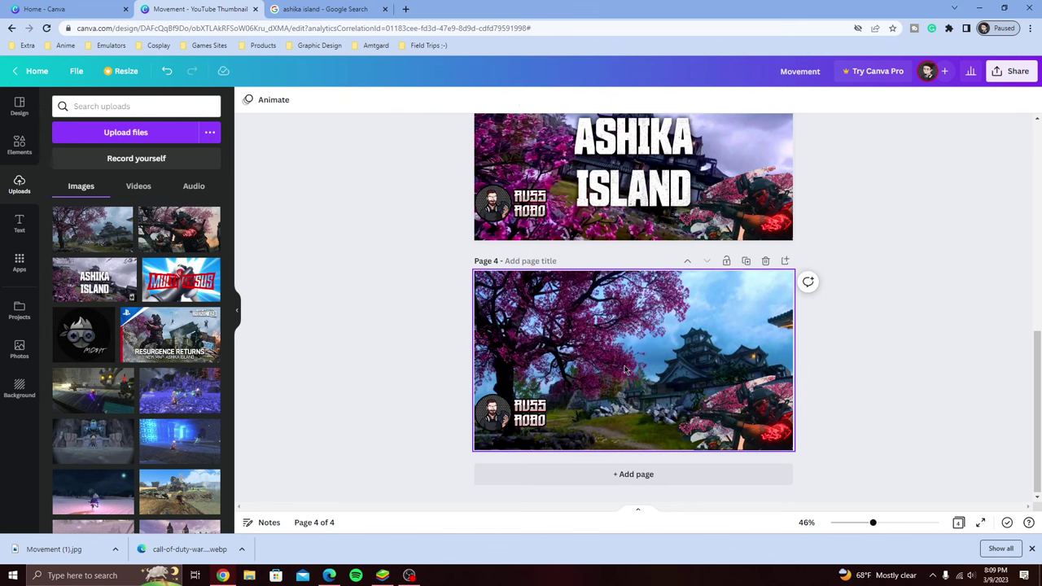
Compare the recreated thumbnail on page 3 with the original above it and the new-background version on page 4
scroll(625, 370, "up", 3)
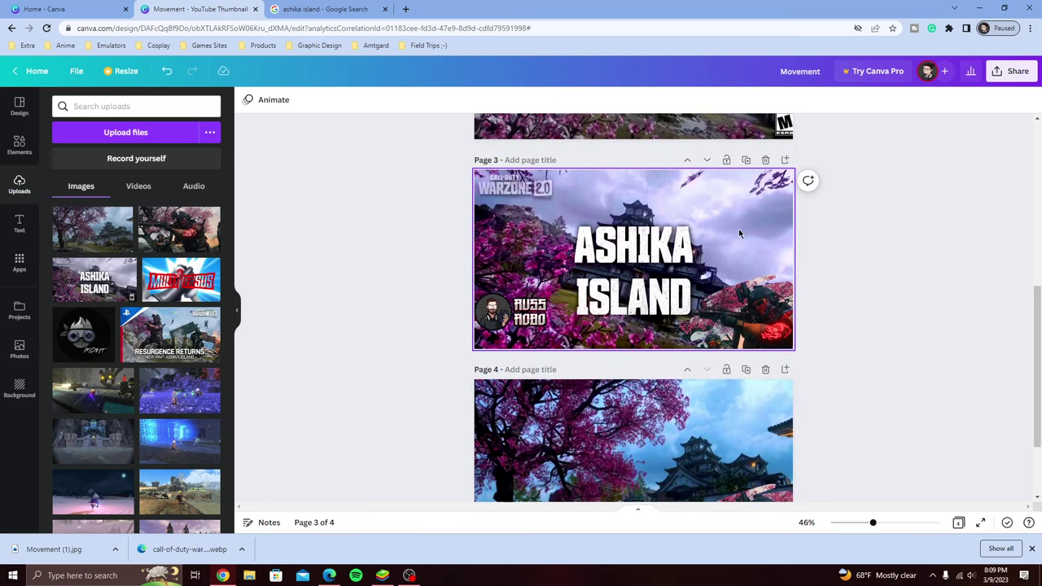
scroll(732, 293, "down", 2)
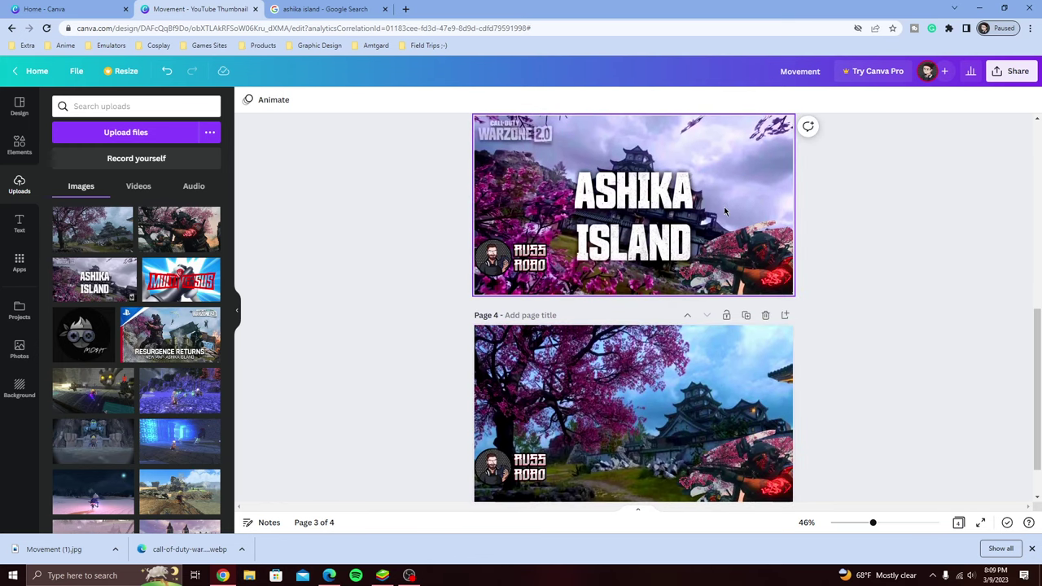
scroll(723, 207, "up", 2)
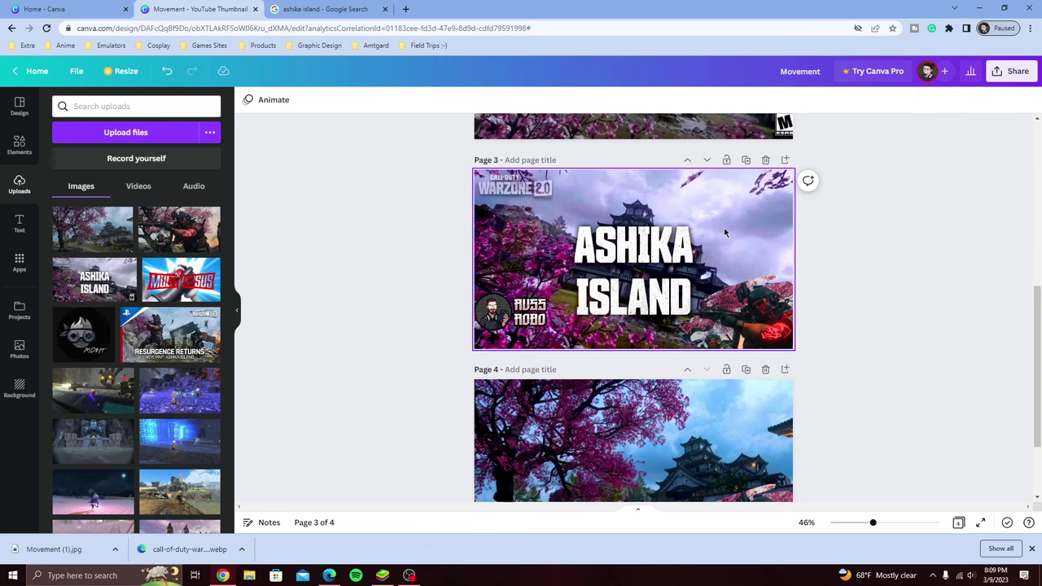
scroll(723, 227, "down", 2)
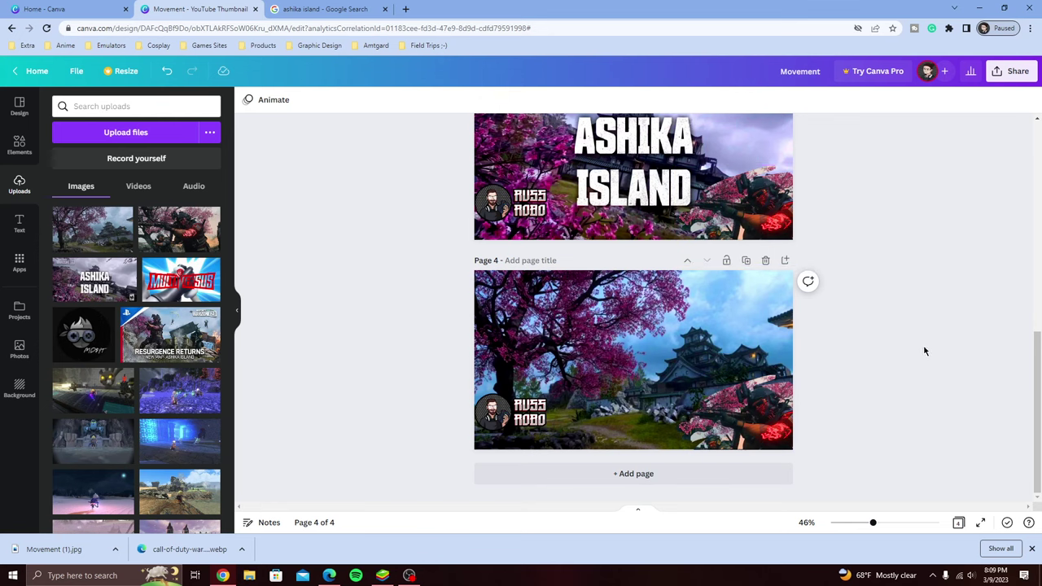
scroll(909, 379, "up", 3)
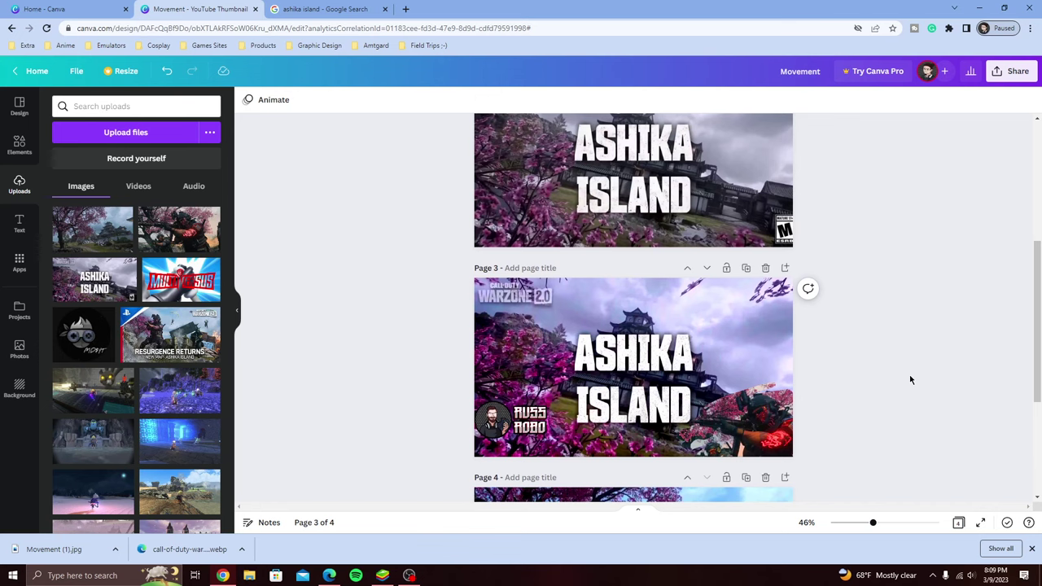
scroll(921, 321, "down", 2)
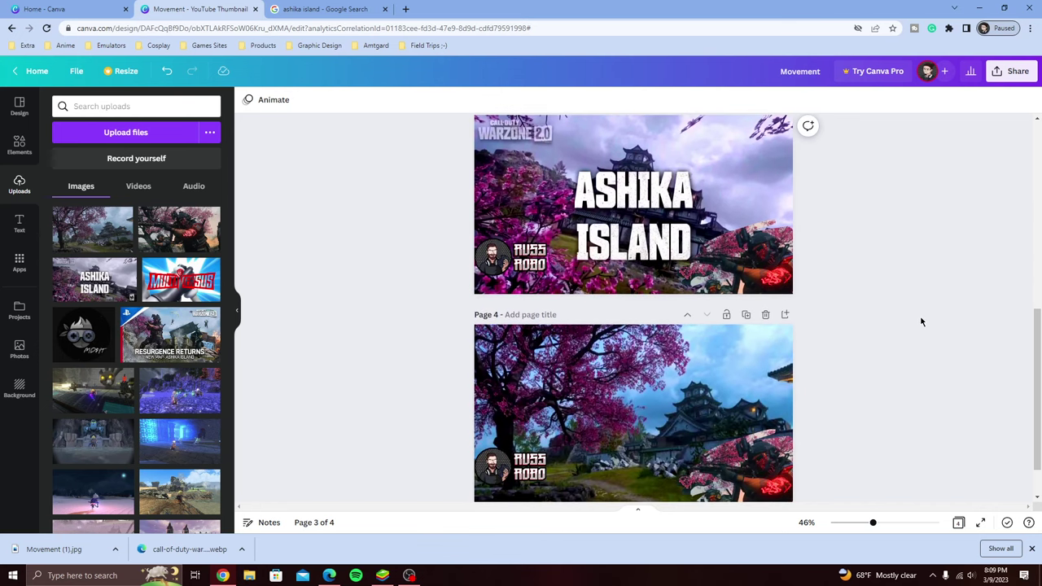
scroll(921, 322, "down", 1)
scroll(922, 322, "up", 3)
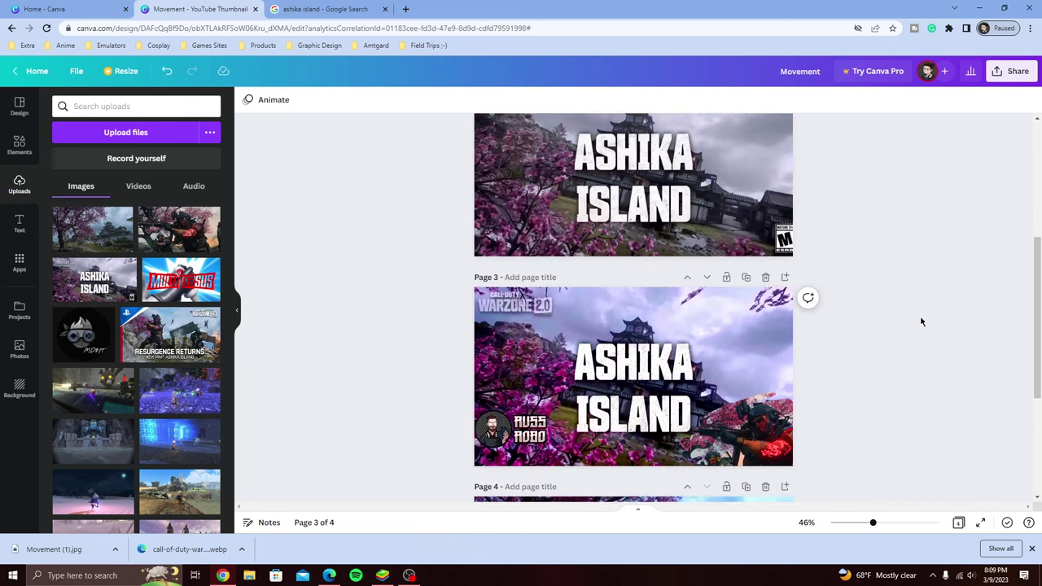
scroll(921, 321, "down", 3)
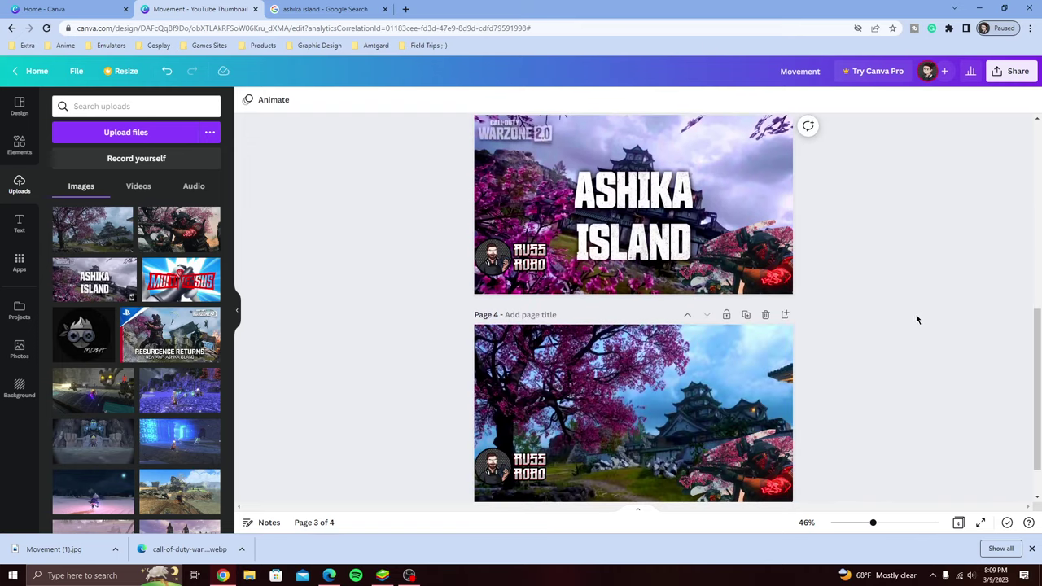